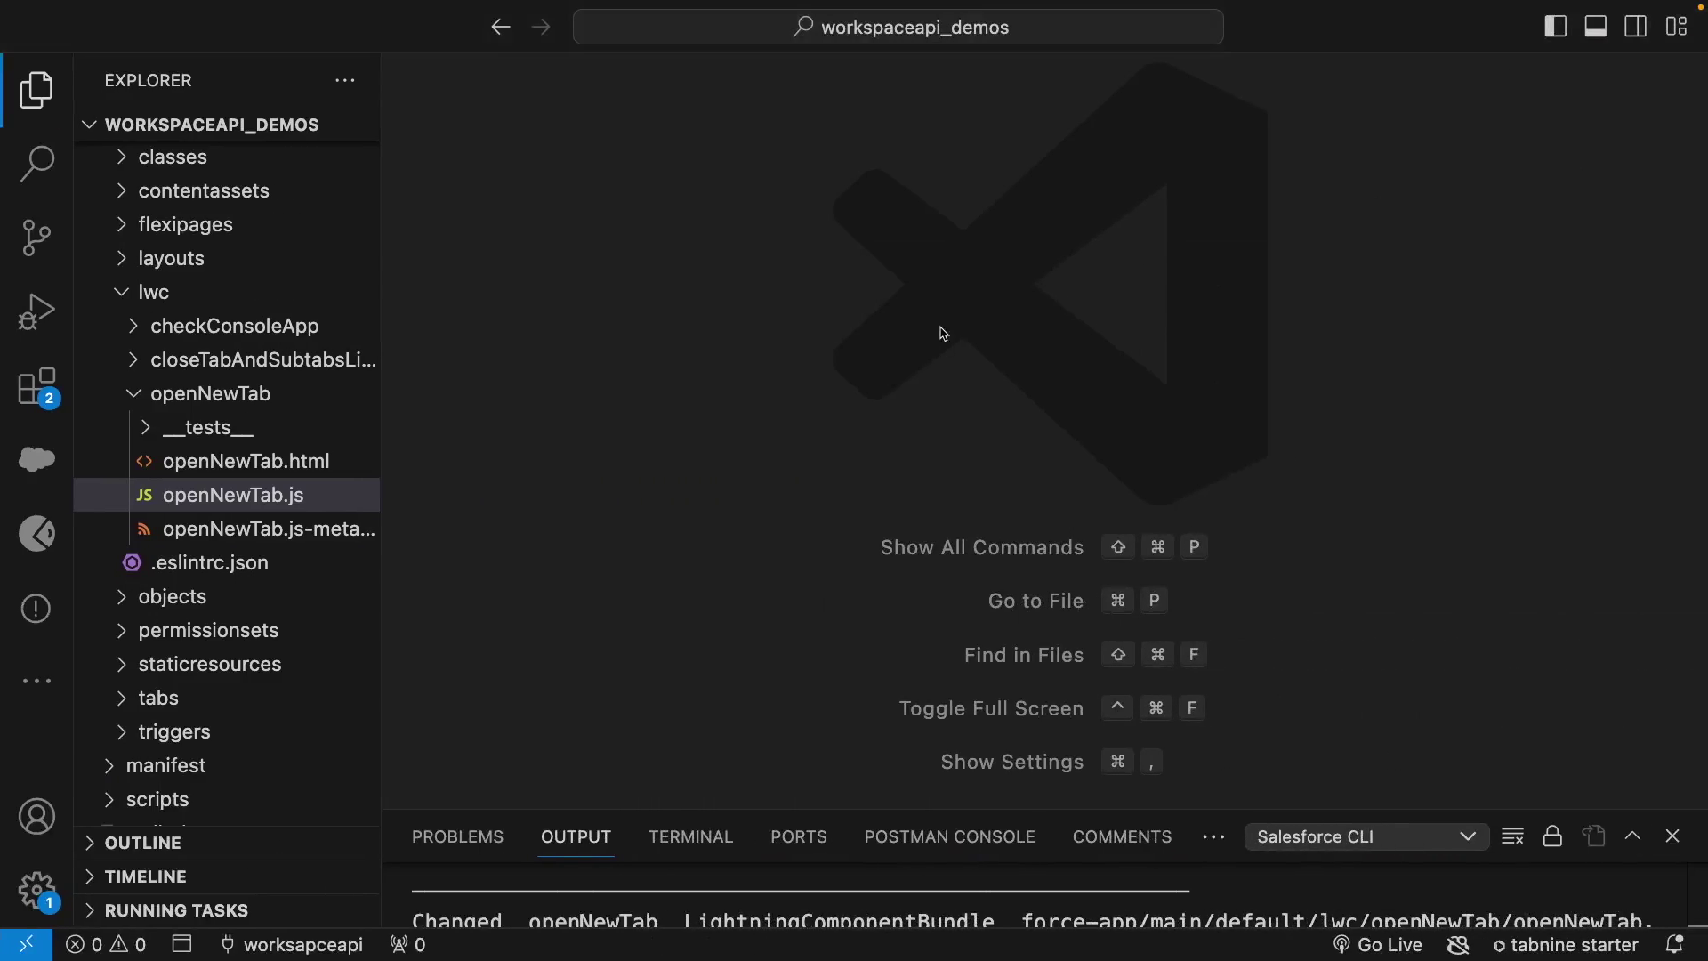
- Create the openSubTab Lightning Web Component with SFDX: Create Lightning Web Component in the default folder
key("super+shift+p")
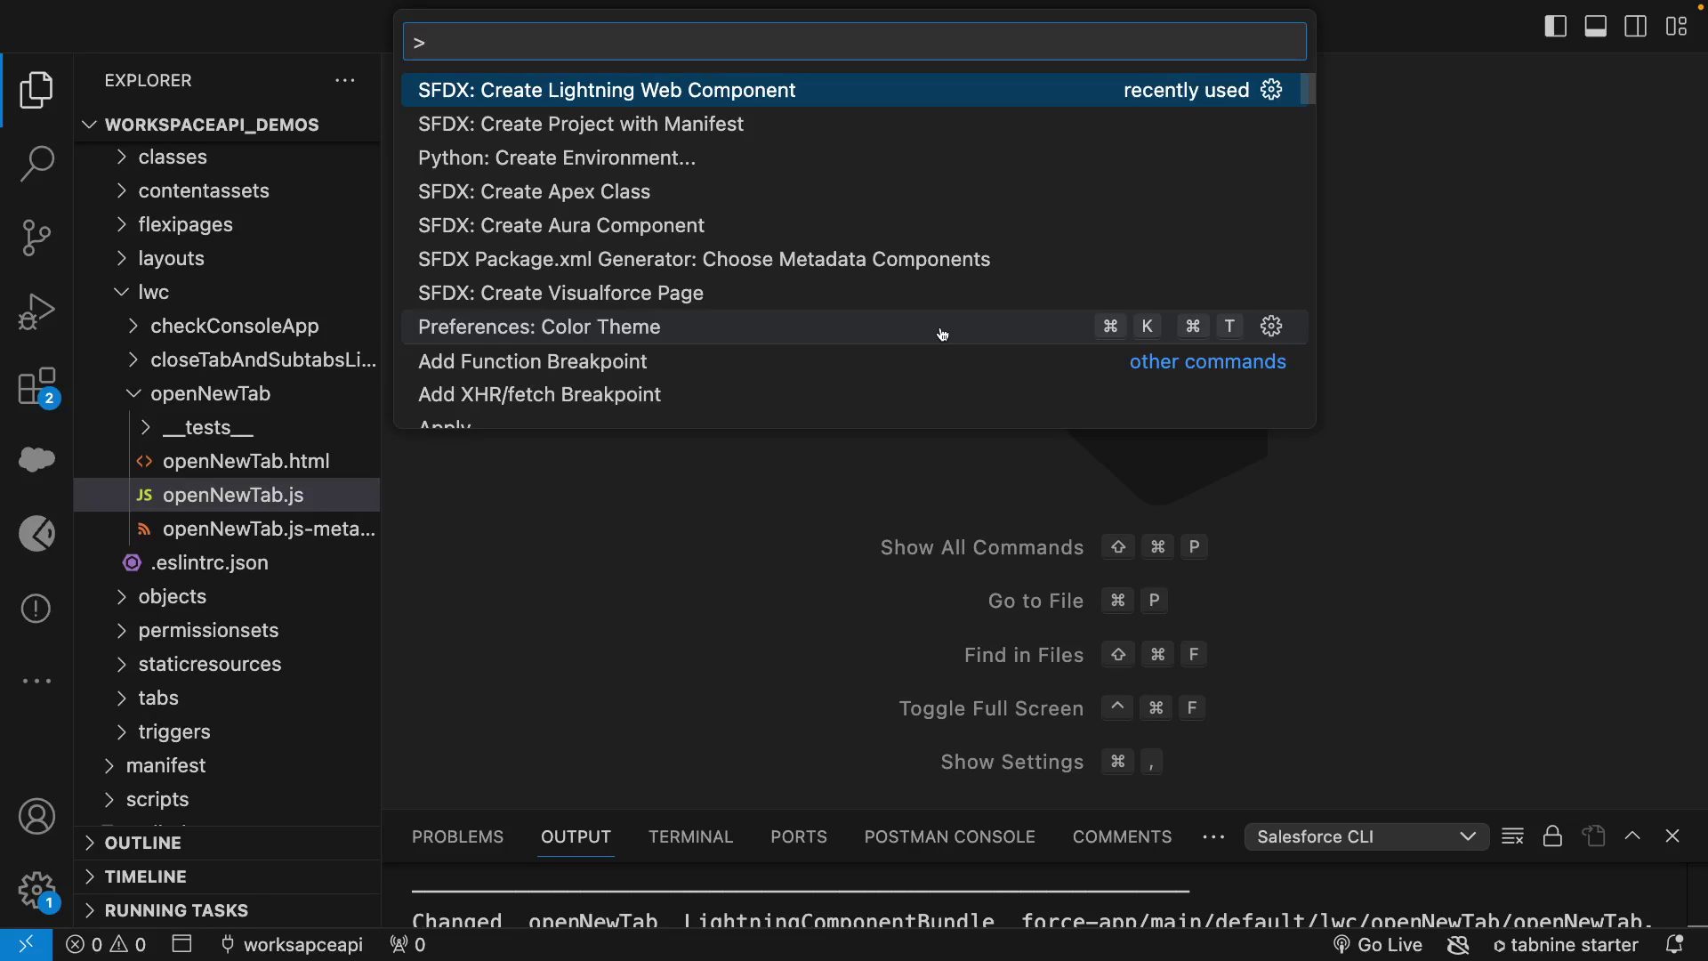
key("Return")
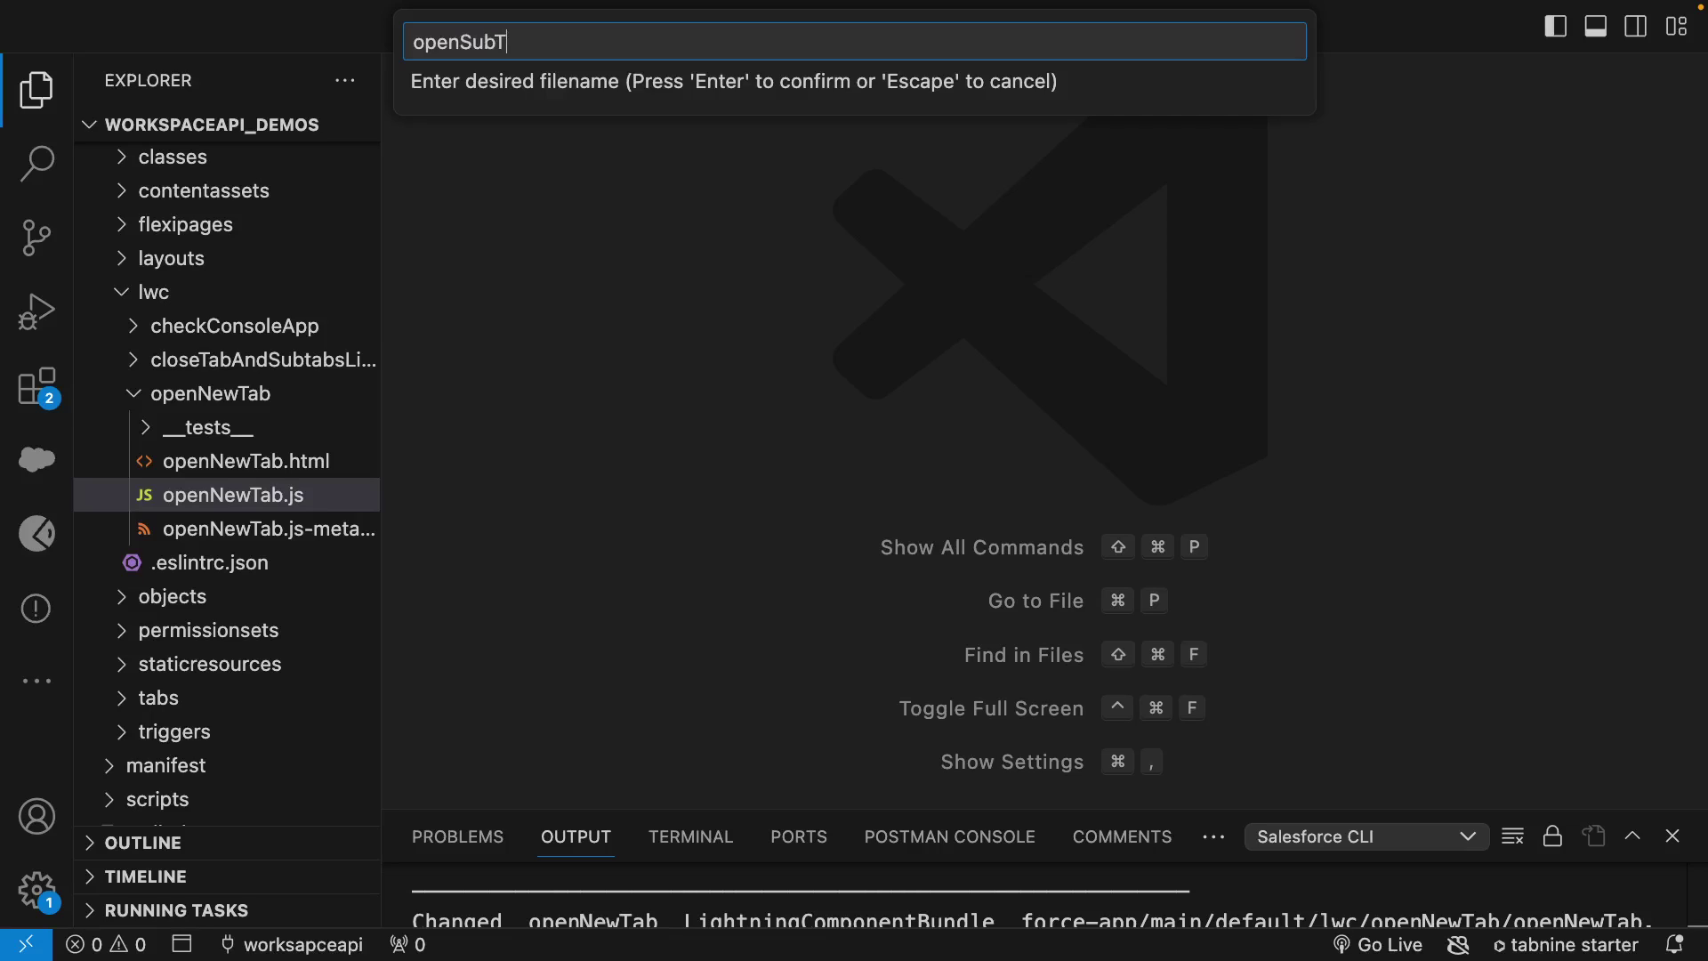
type("ab")
key("Return")
key("Return")
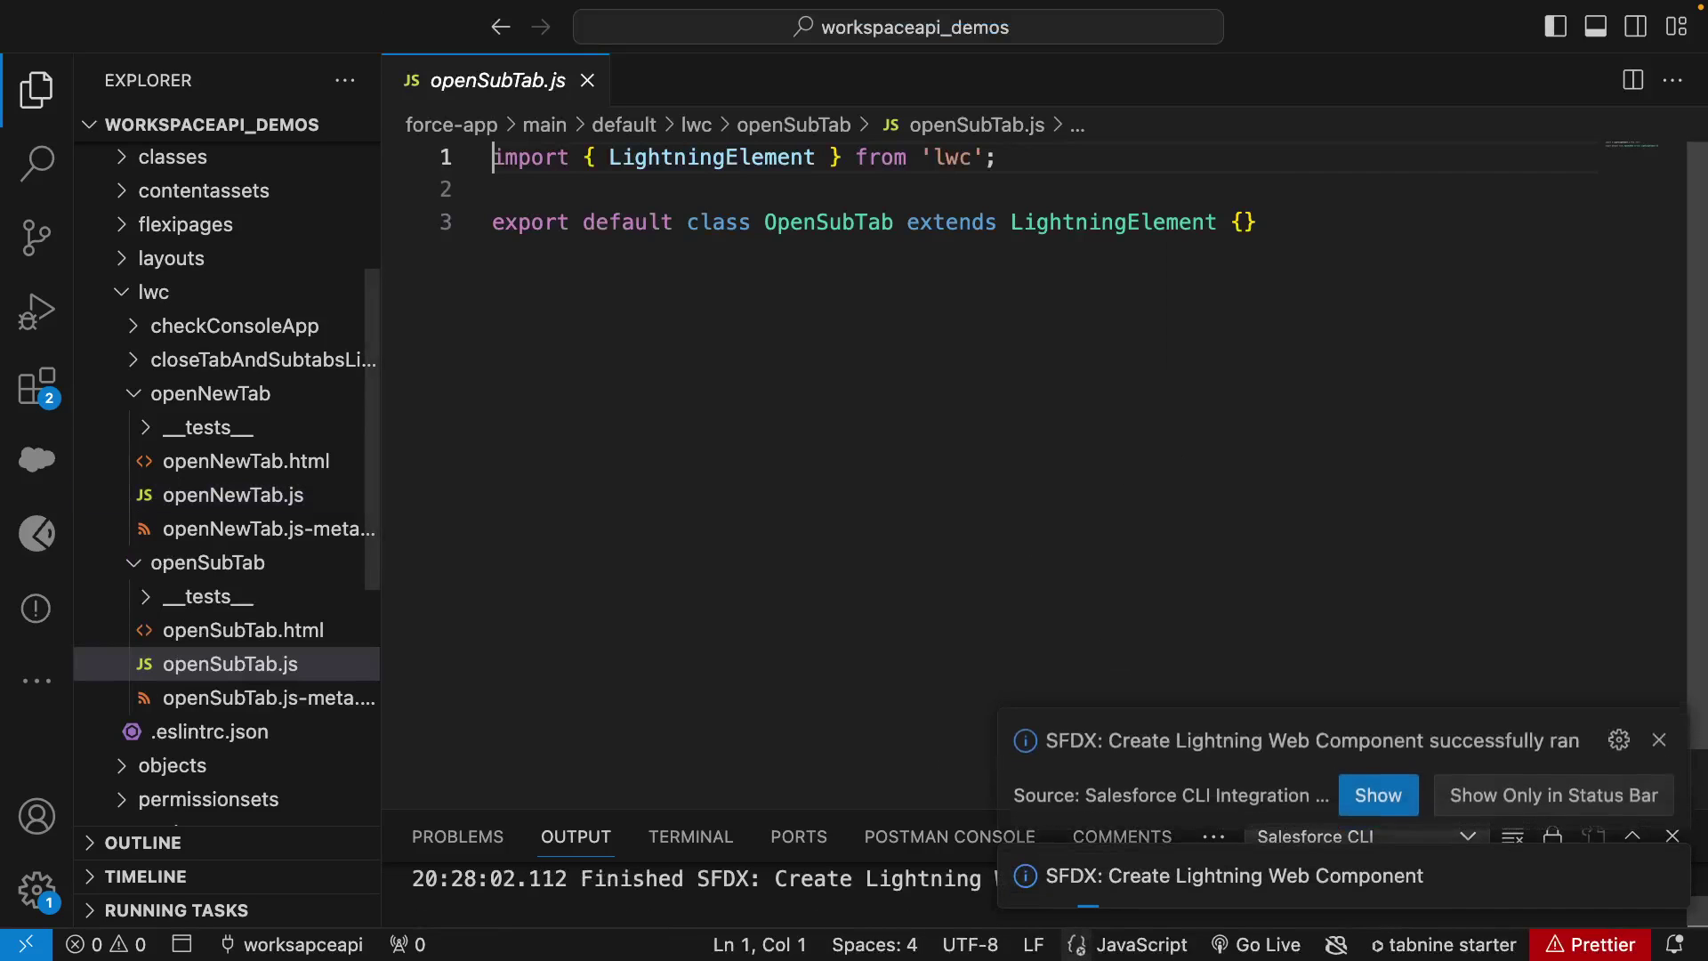
- Replace openSubTab.html's placeholder template with the copied openNewTab.html card markup
left_click(317, 467)
left_click(670, 475)
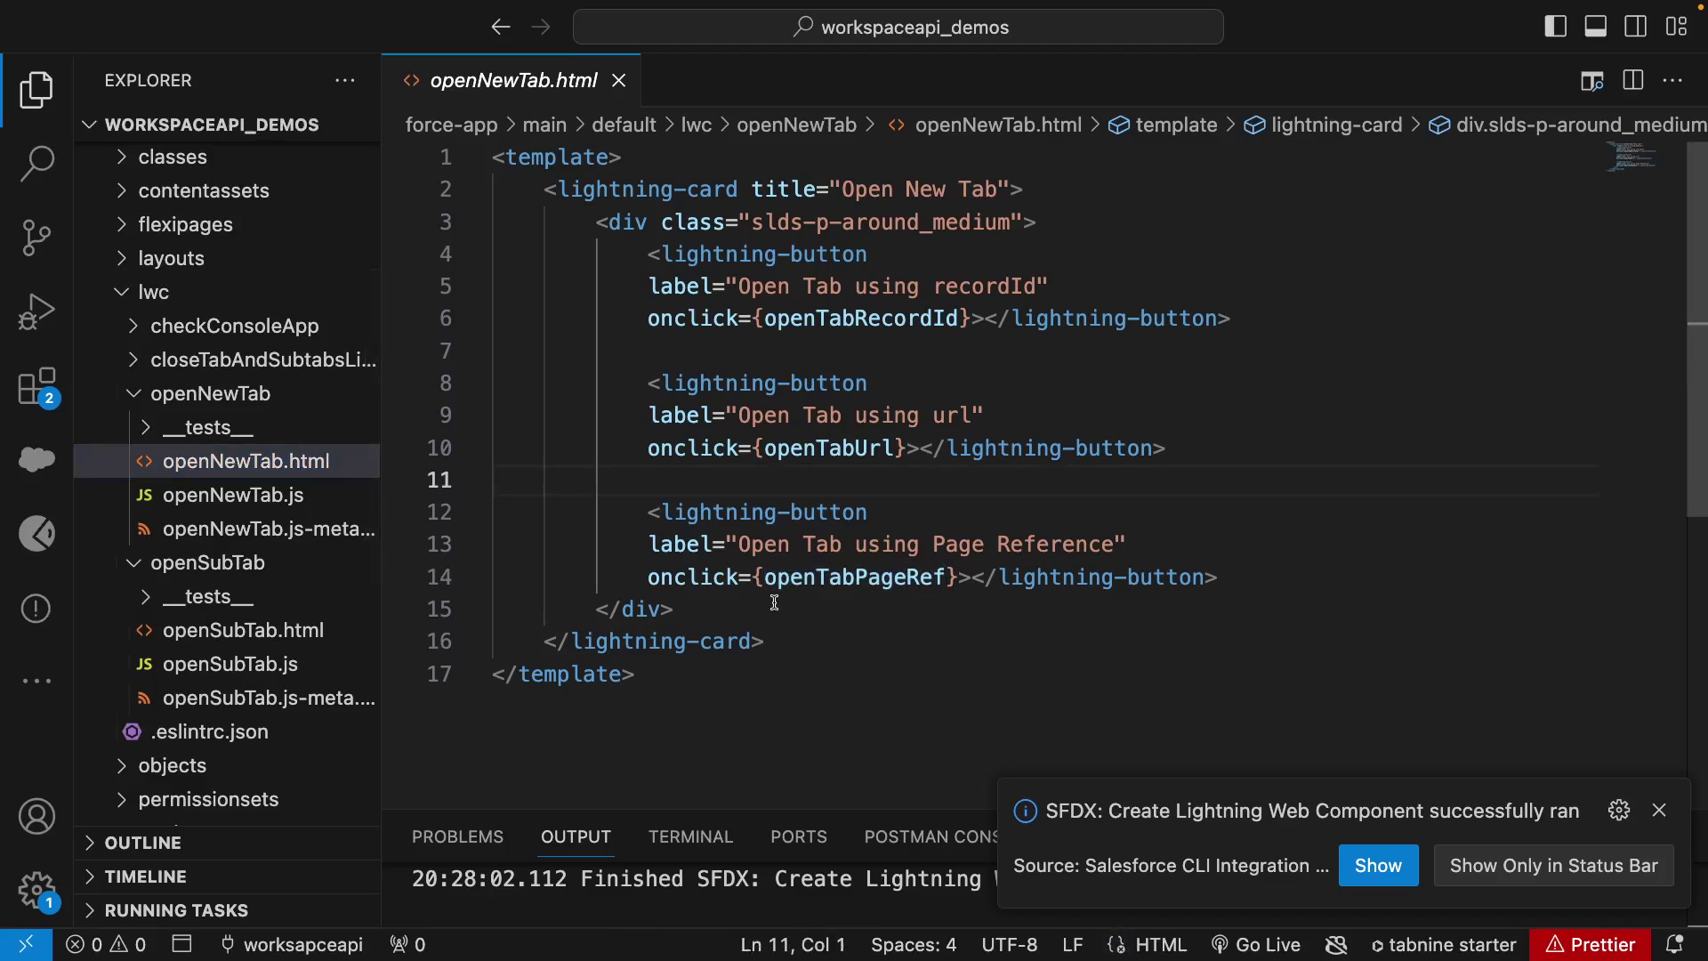
key("ctrl+a")
key("ctrl+c")
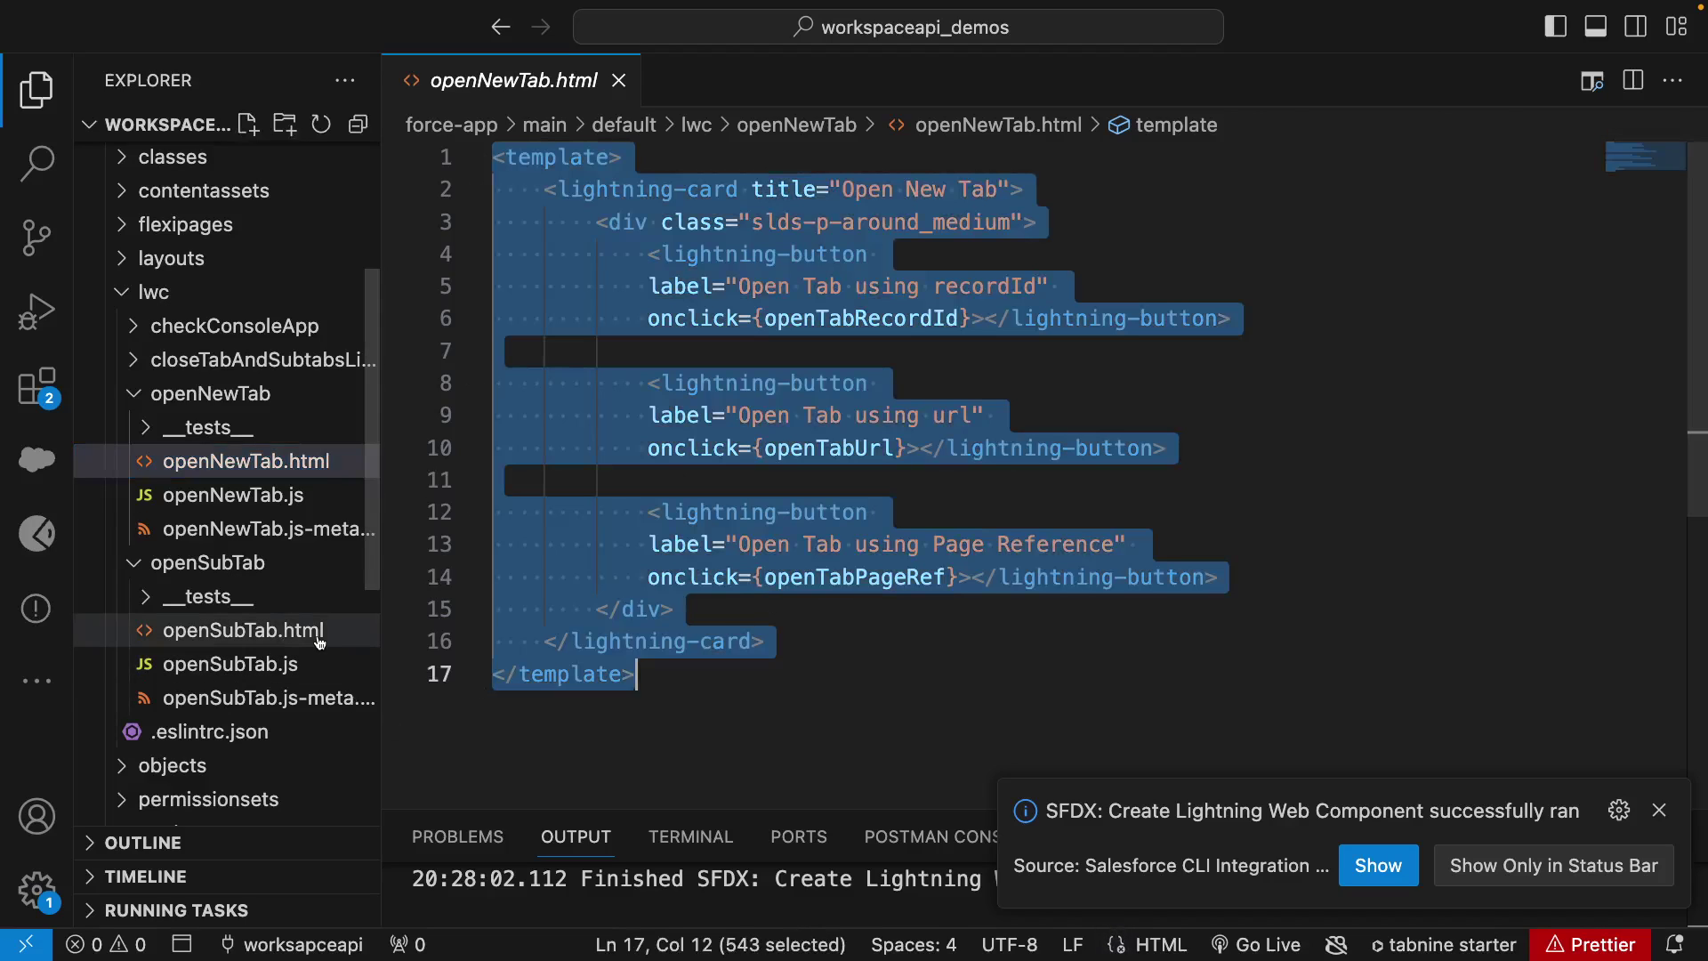
left_click(244, 630)
key("ctrl+a")
key("ctrl+v")
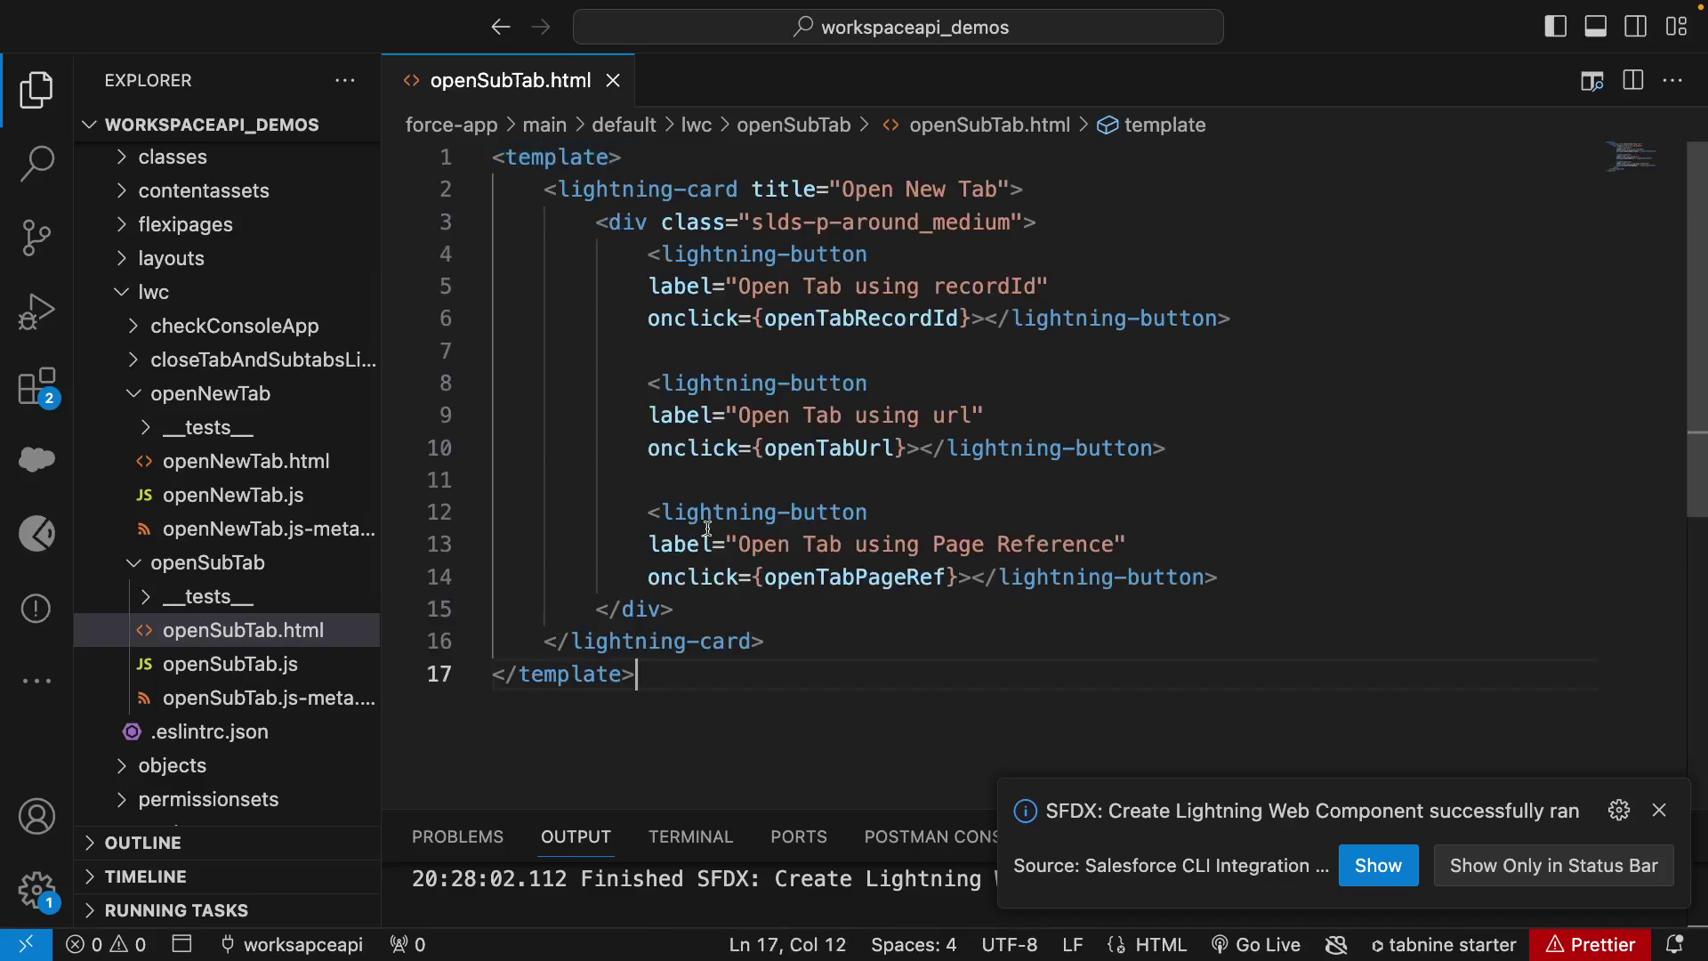
- Change the card title to 'Open New SubTab' and the three button labels to SubTab
left_click(929, 188)
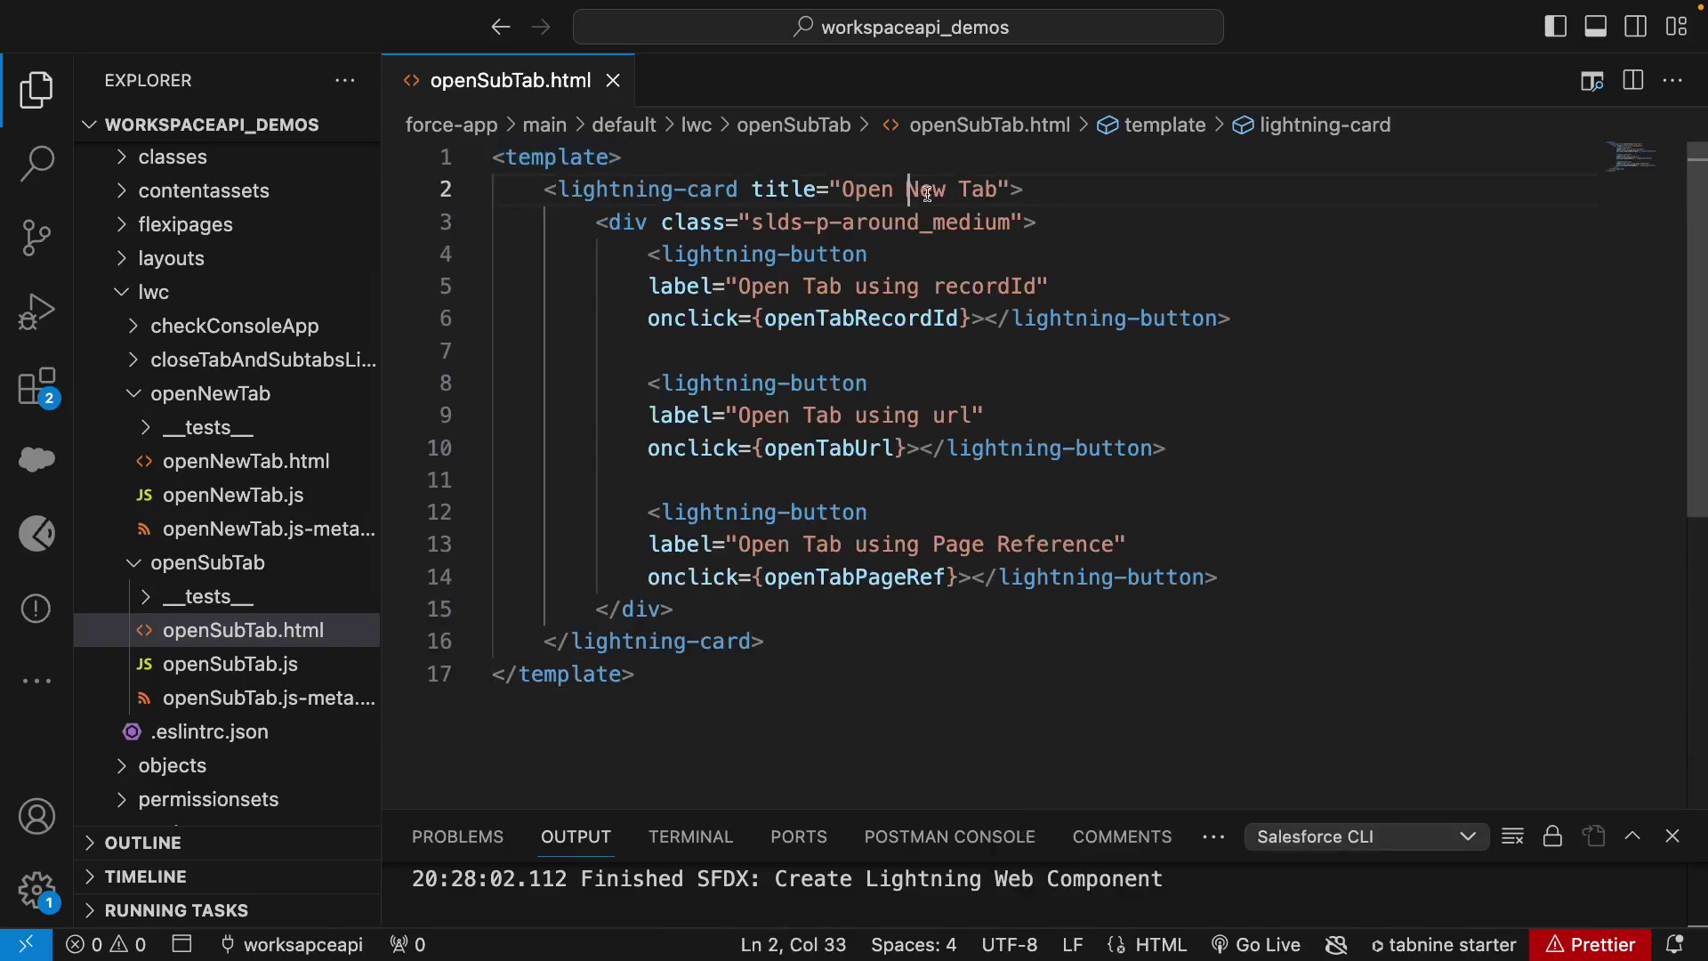
type("Sub")
left_click(807, 286)
type("Sub")
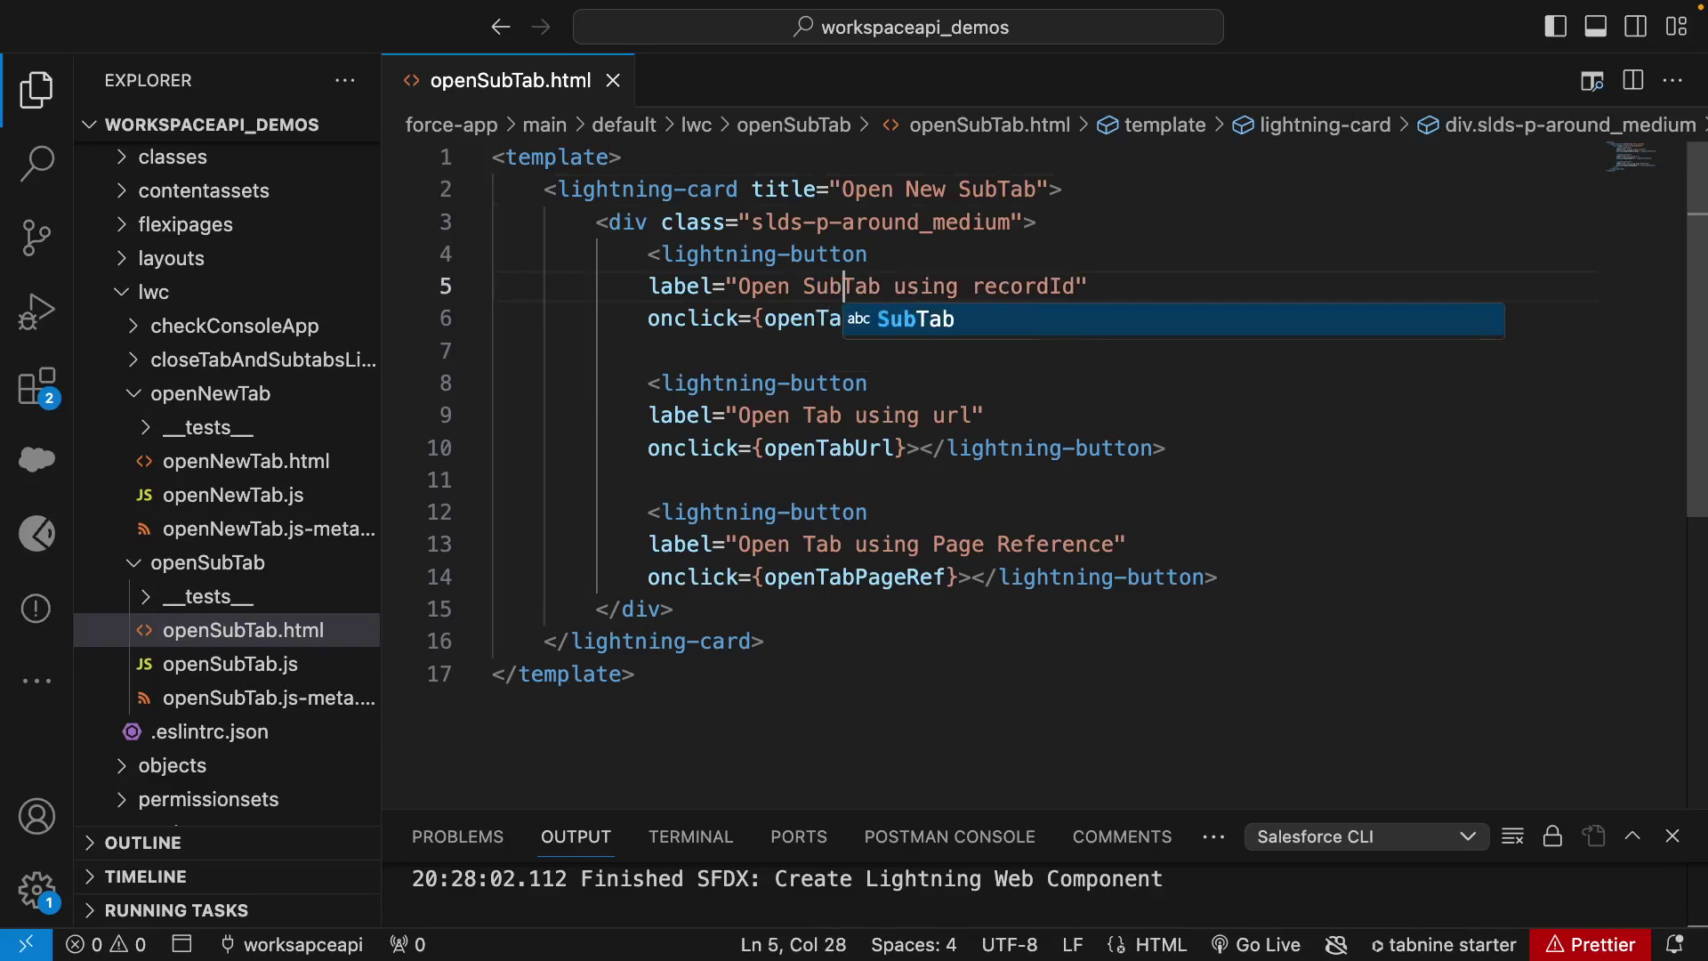
double_click(865, 285)
double_click(825, 416)
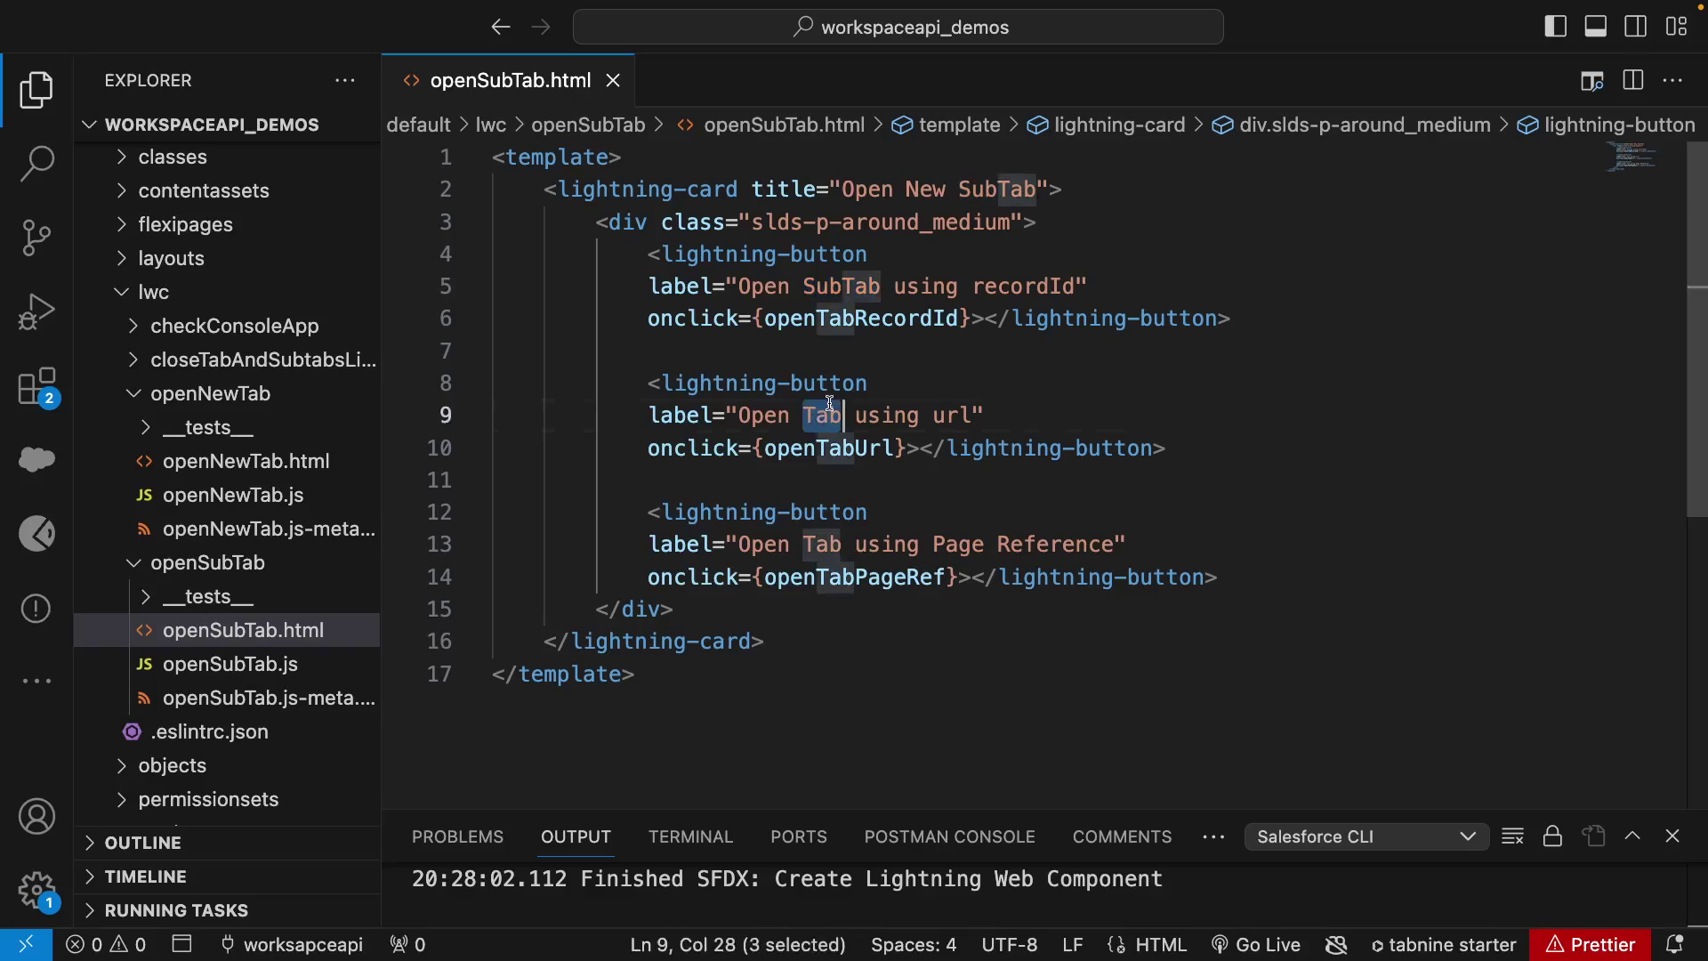
key("Left")
type("Sub")
double_click(825, 545)
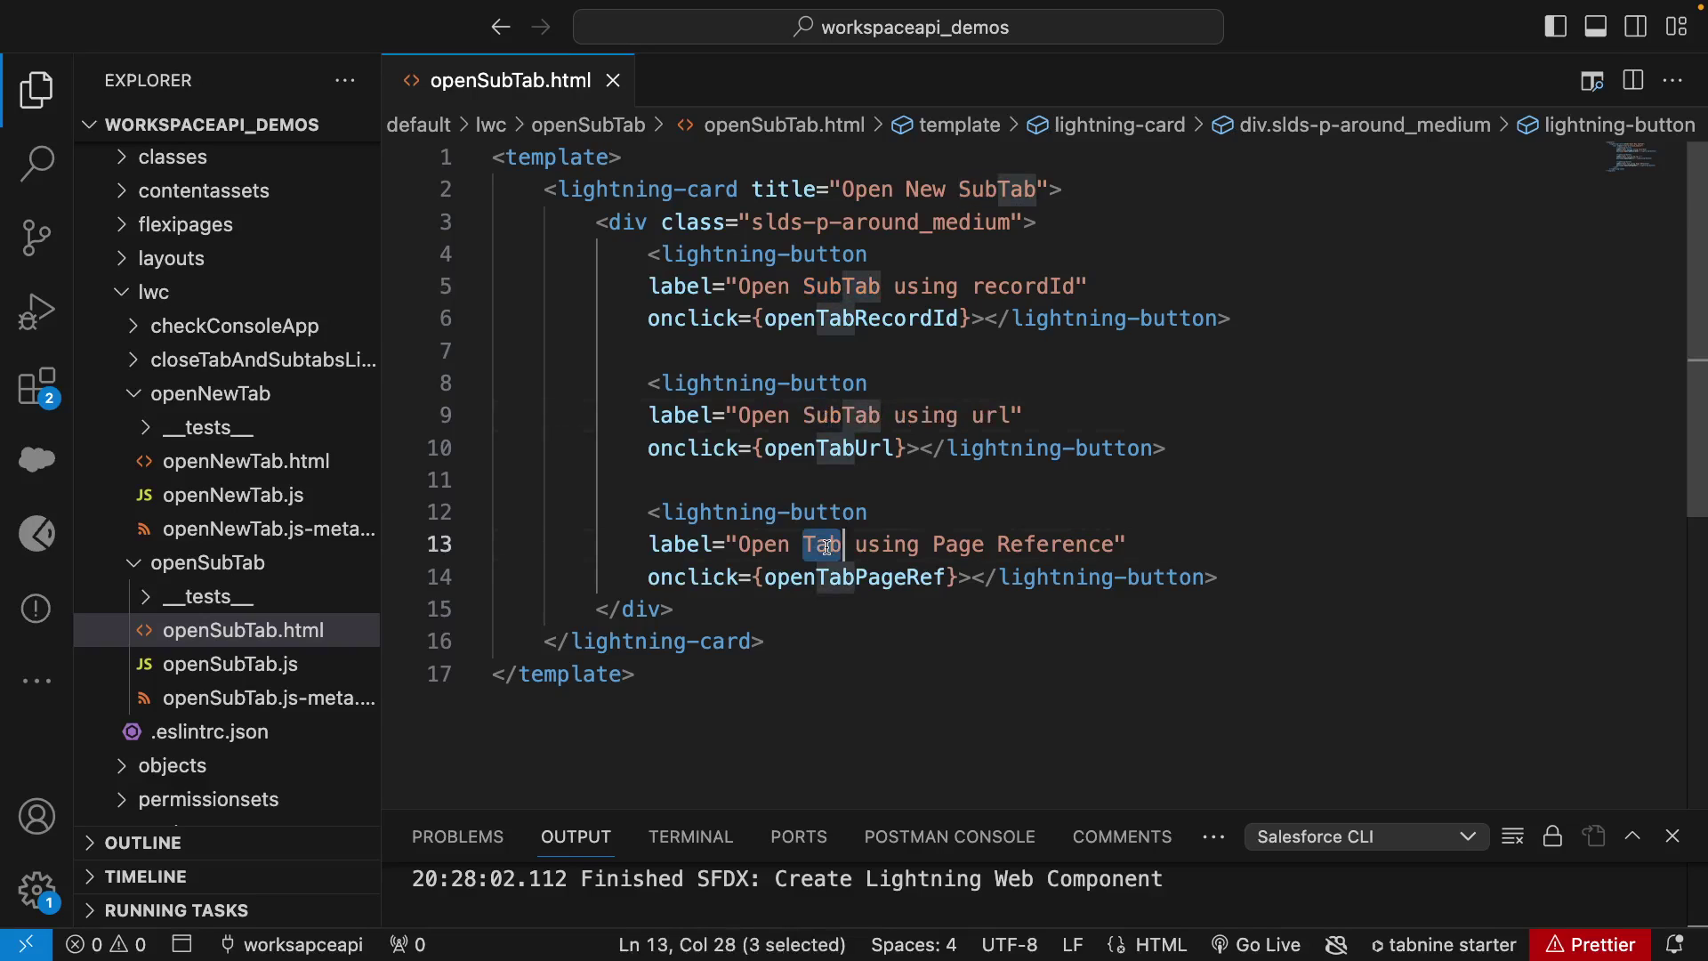
type("SubTab")
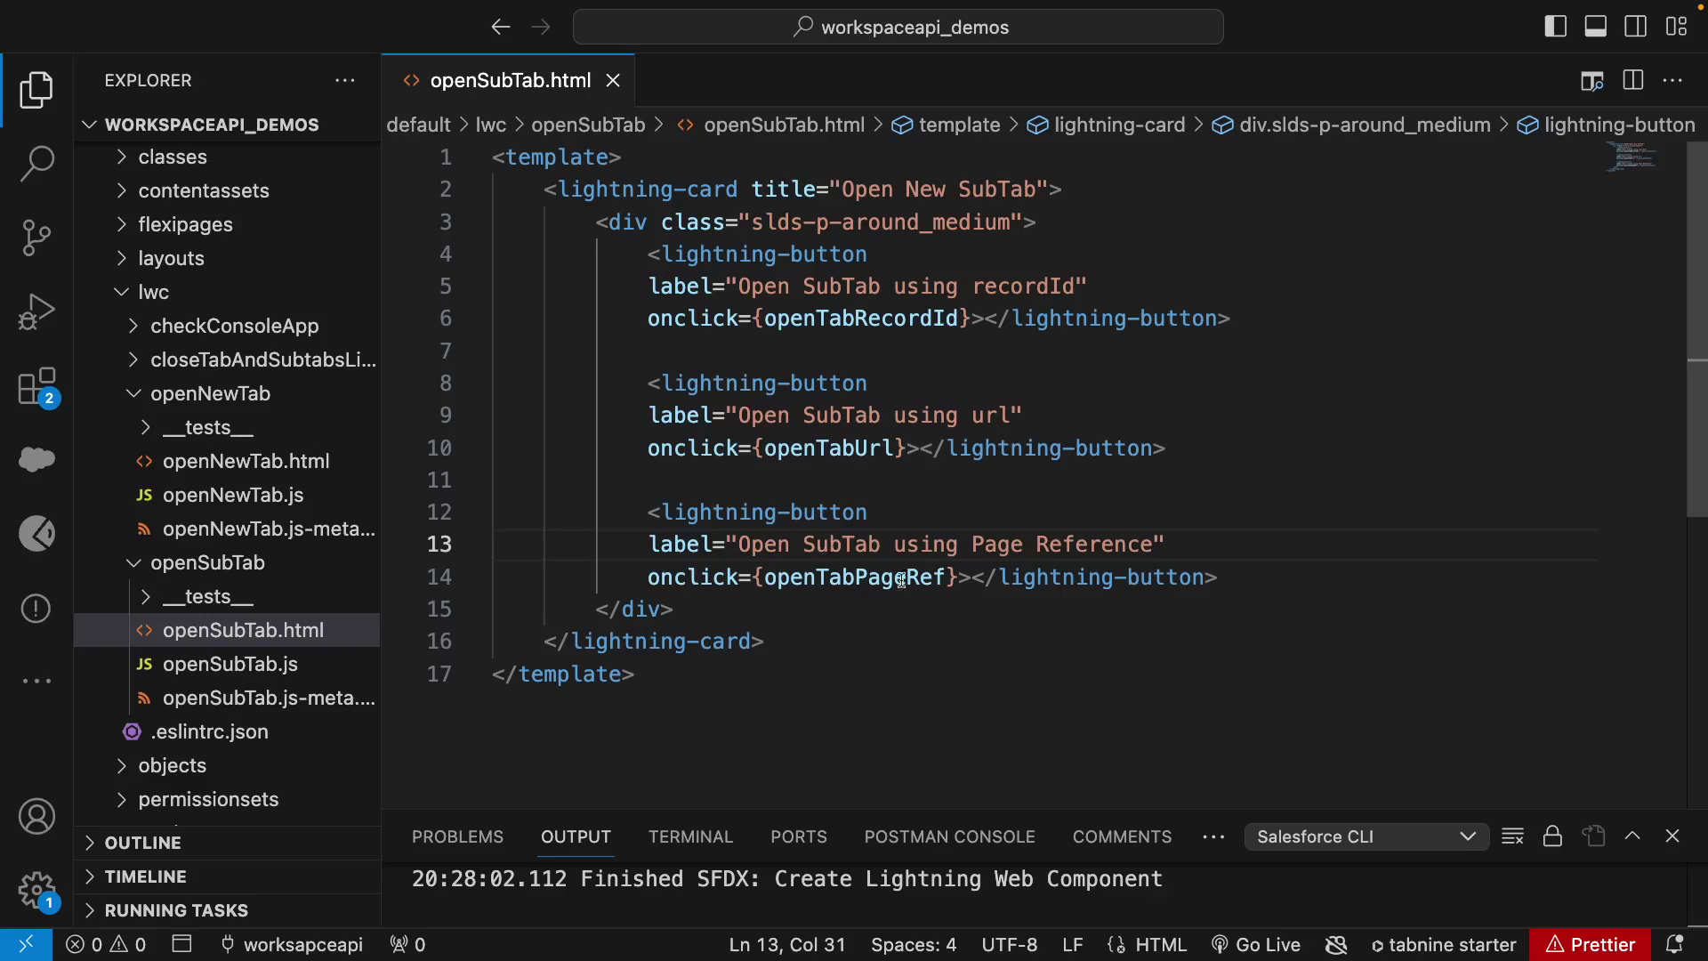
- Overwrite openSubTab.js-meta.xml with openNewTab's metadata exposing App, Record and Home pages
left_click(267, 528)
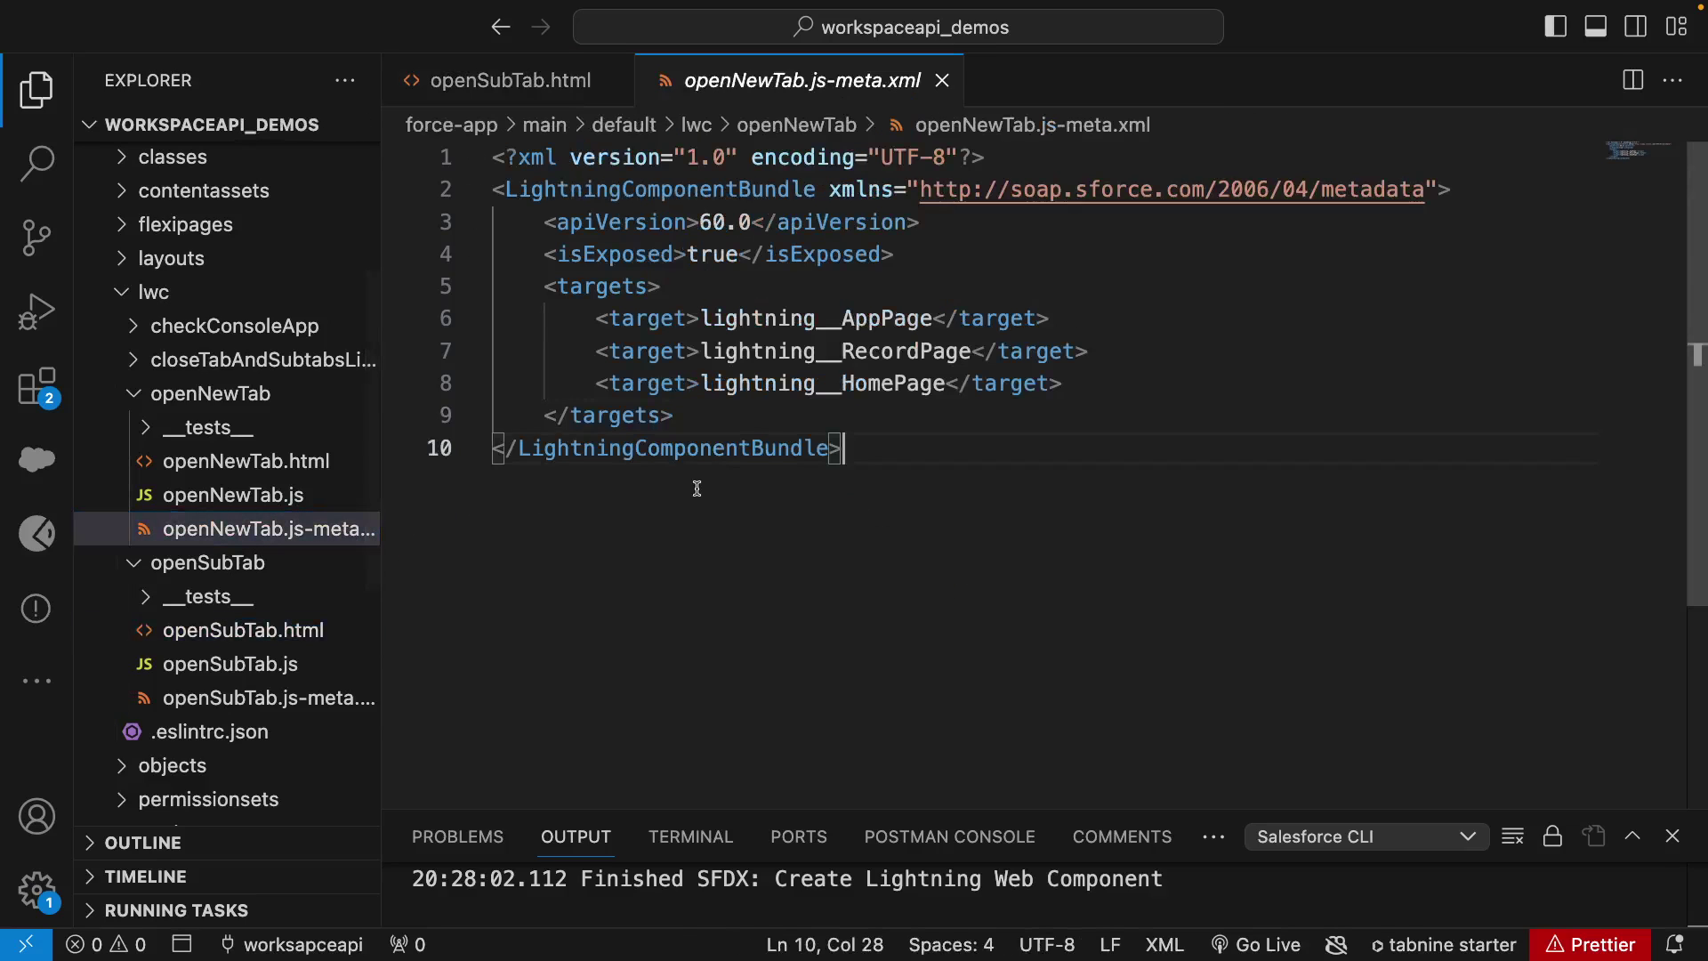
key("ctrl+a")
key("ctrl+c")
left_click(269, 697)
key("ctrl+a")
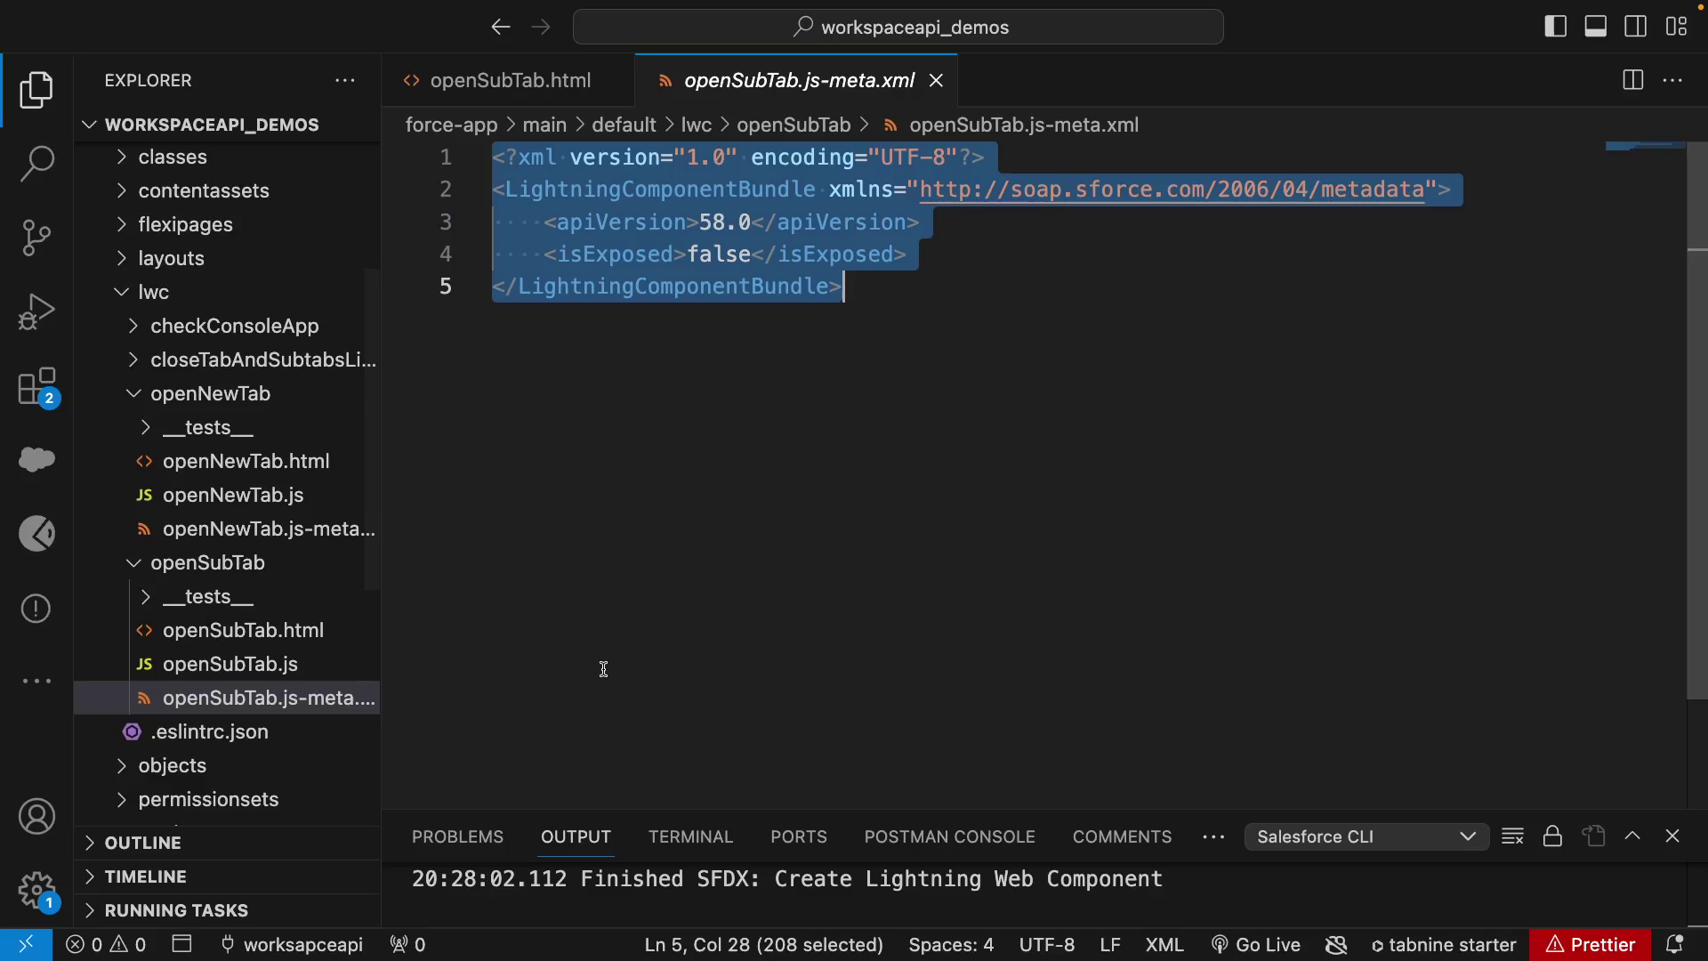
key("ctrl+v")
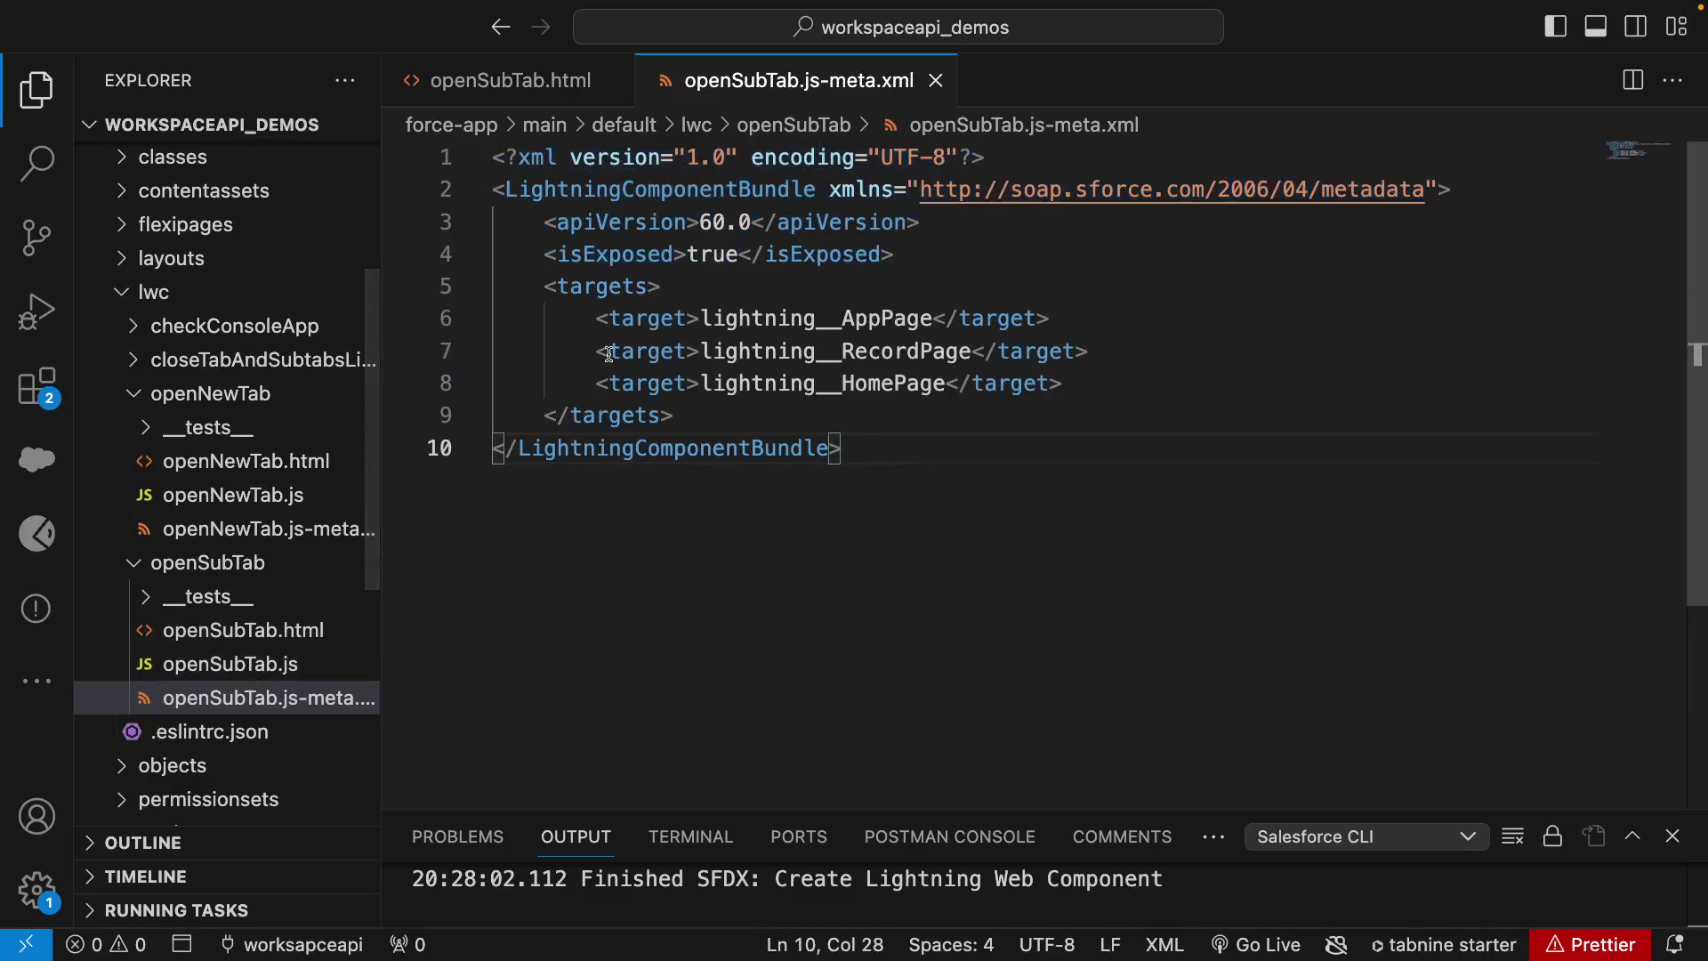
left_click(314, 662)
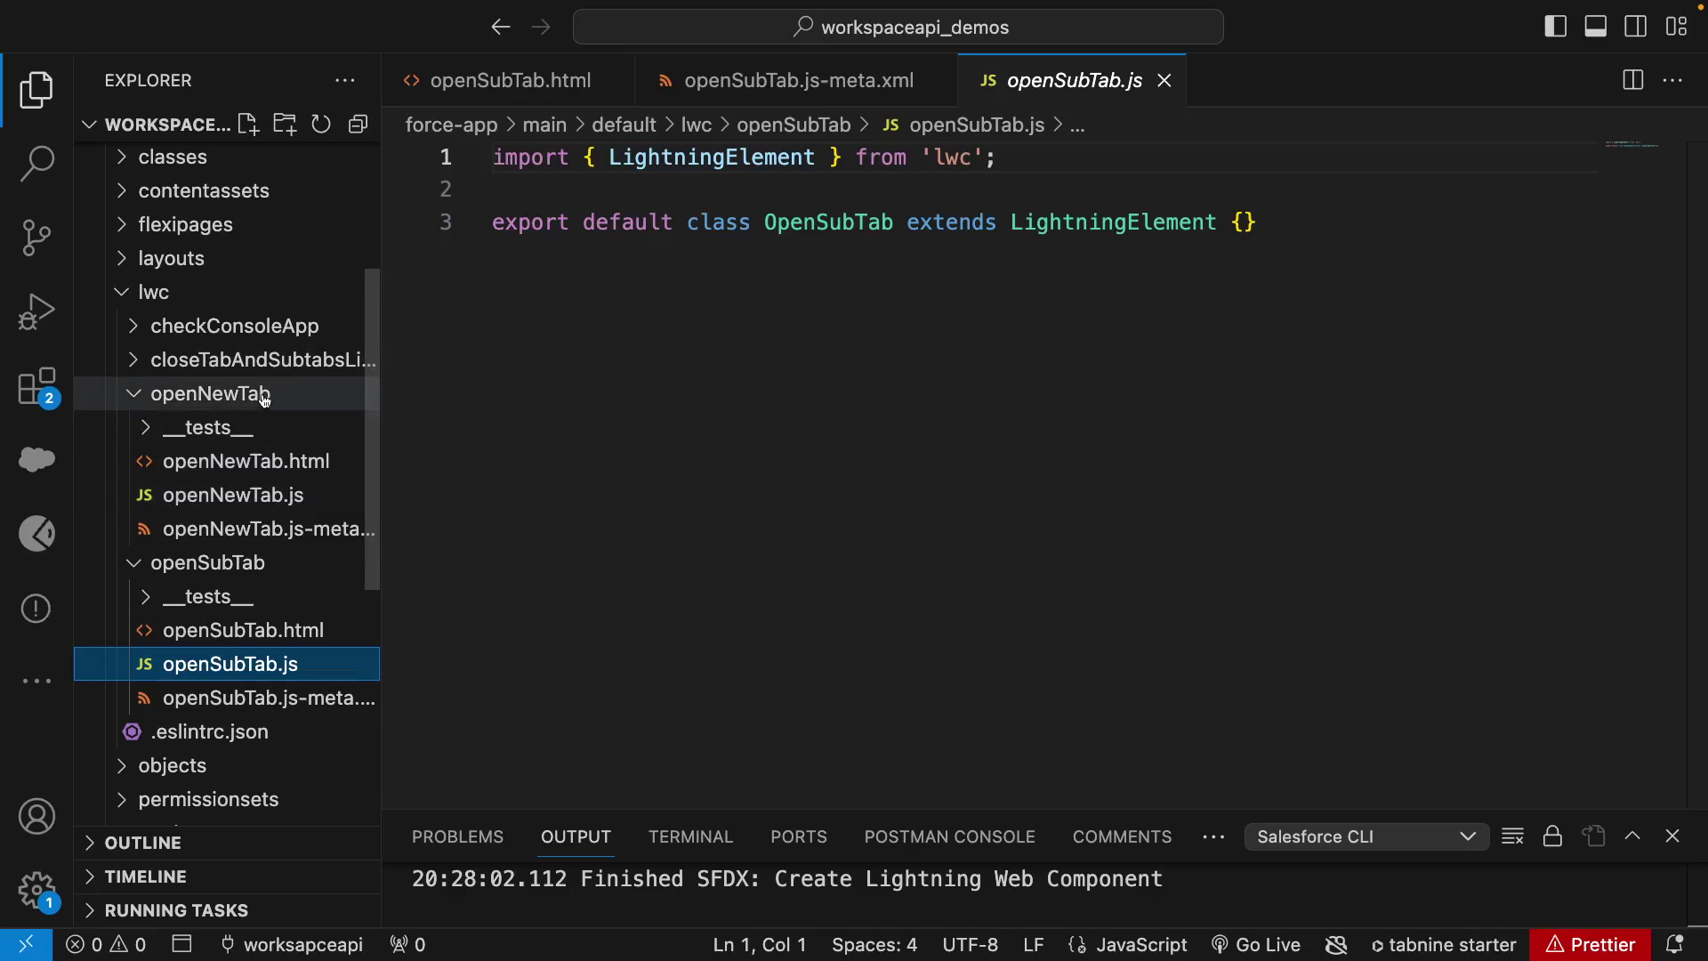
- Add openNewTab's platformWorkspaceApi import (IsConsoleNavigation, openTab) and add wire to the lwc import
left_click(234, 495)
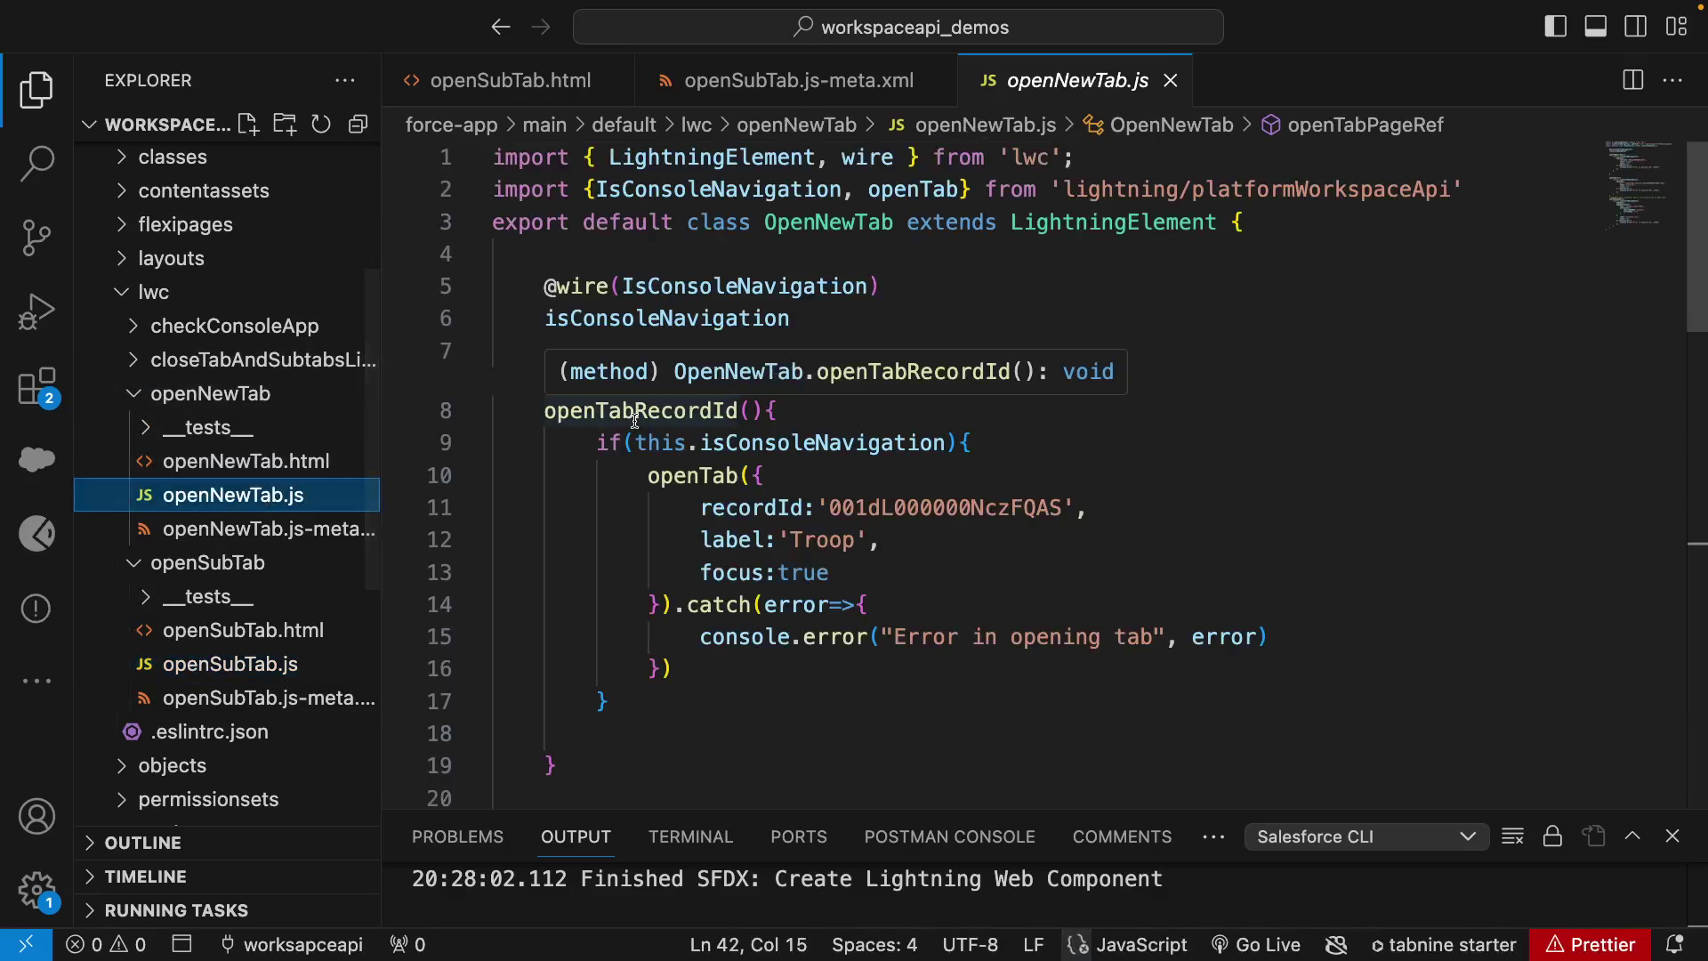
left_click_drag(1464, 189, 481, 195)
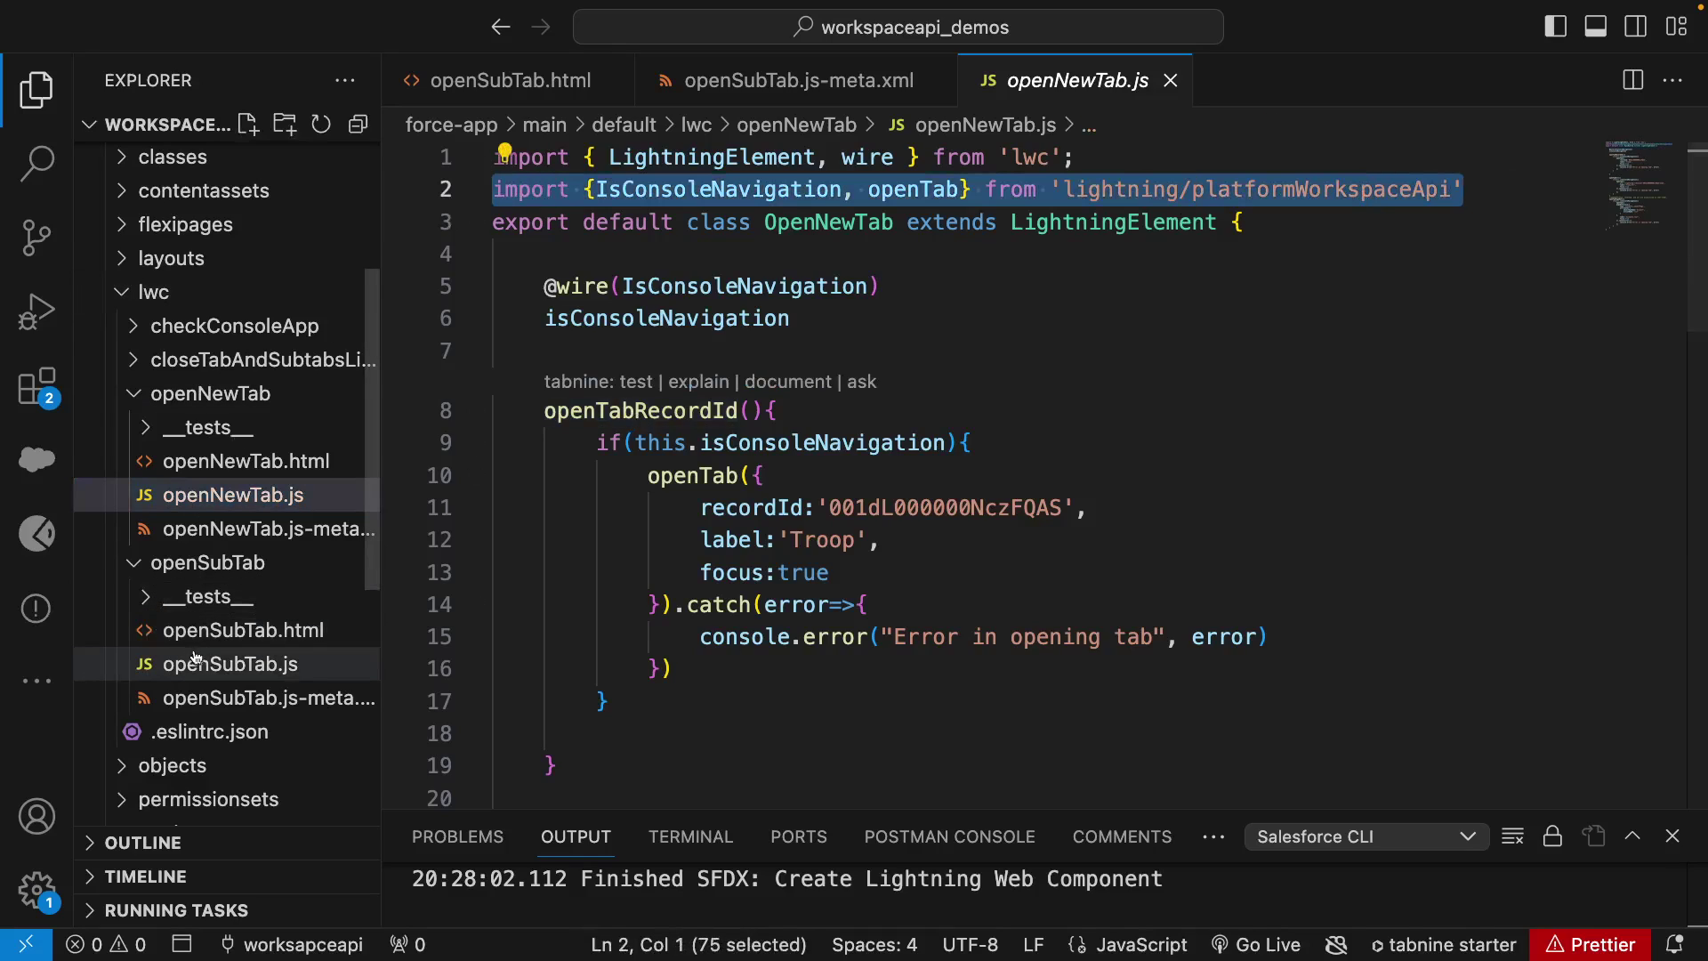
left_click(230, 663)
left_click(716, 194)
key("ctrl+v")
double_click(757, 189)
left_click(814, 157)
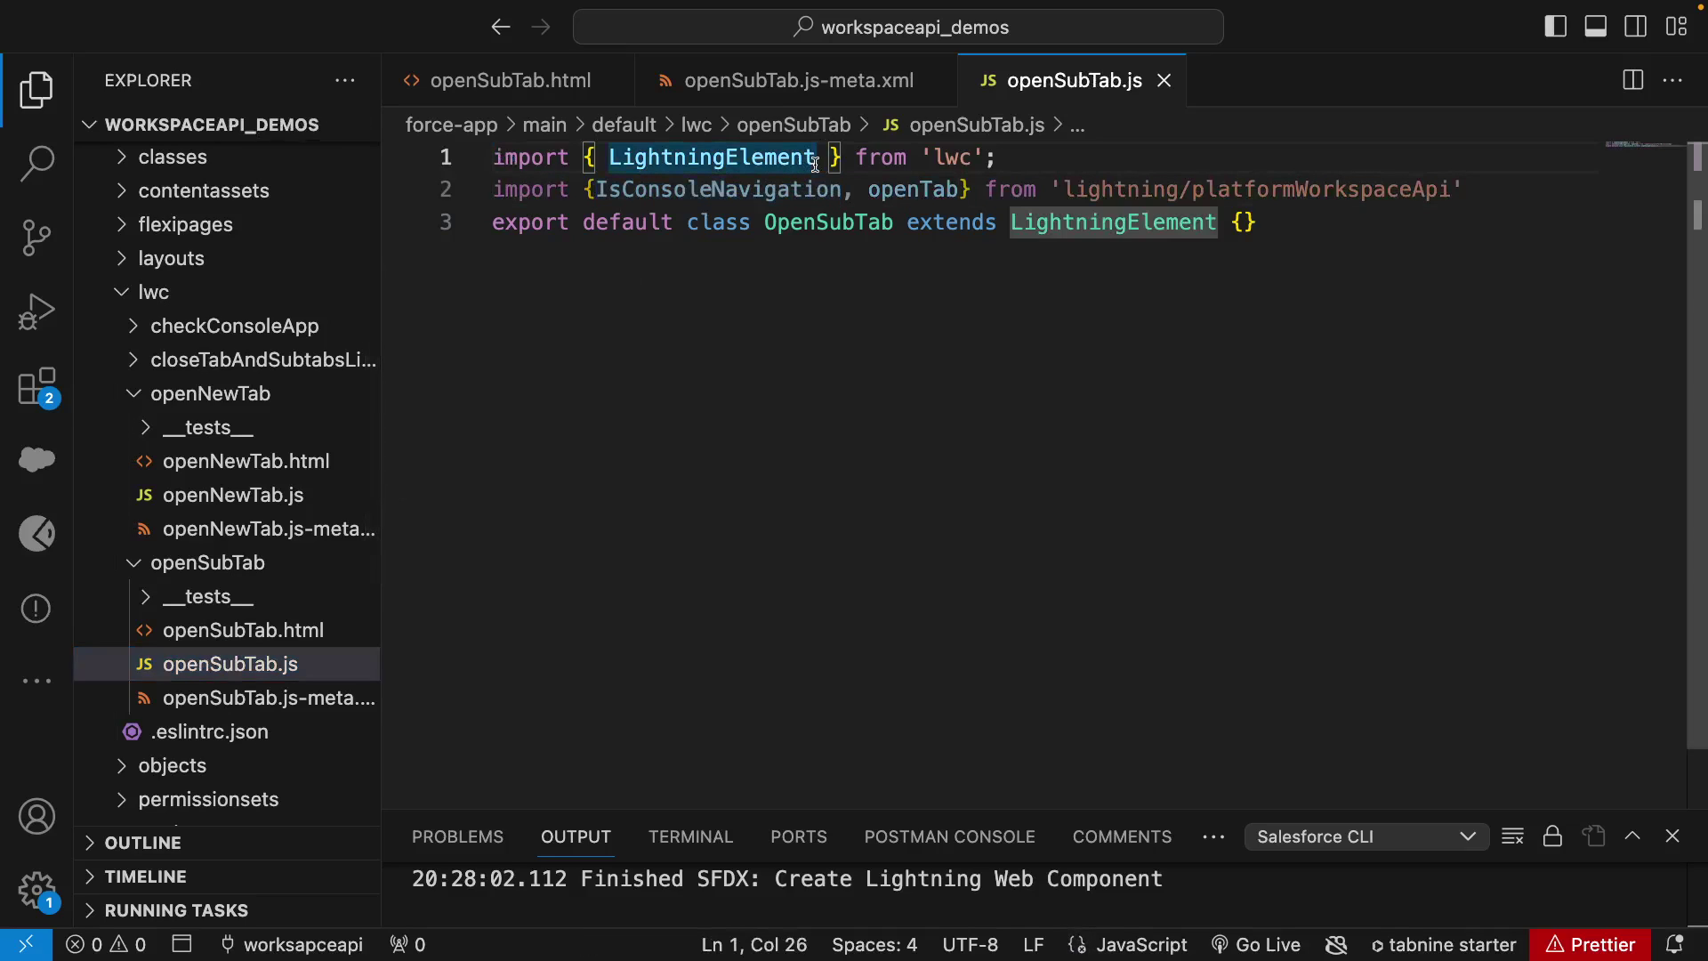
type(", wire")
left_click(1244, 222)
key("Return")
type("@")
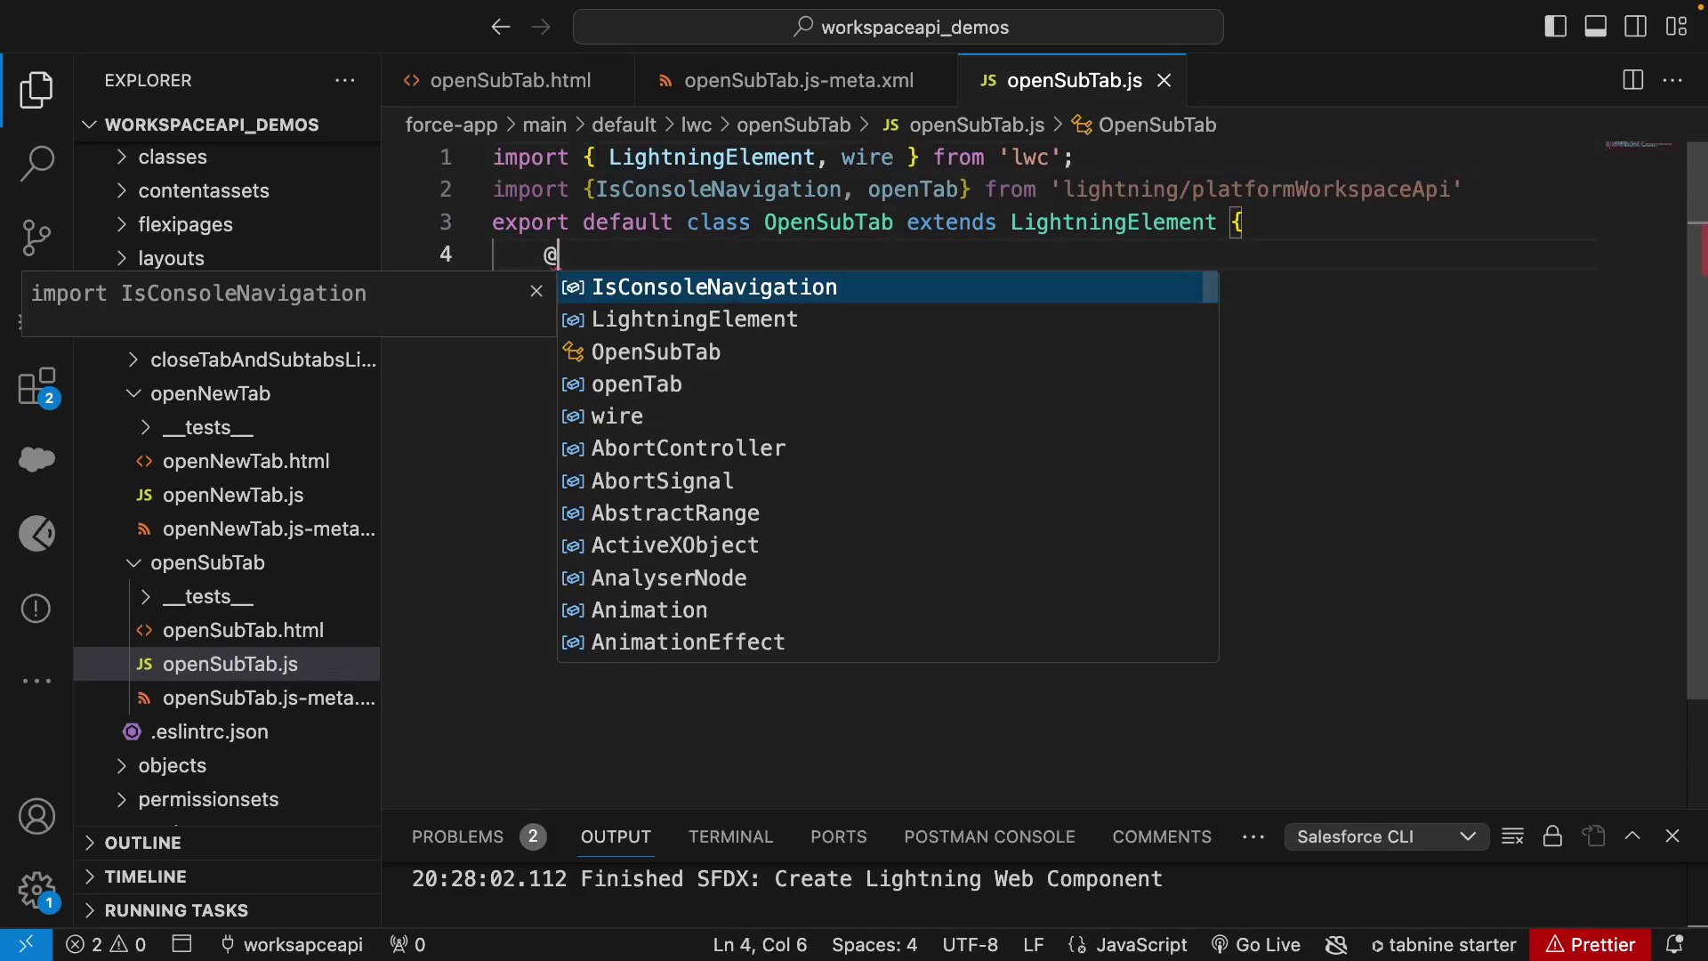
type("wire(IsConsoleNavigation")
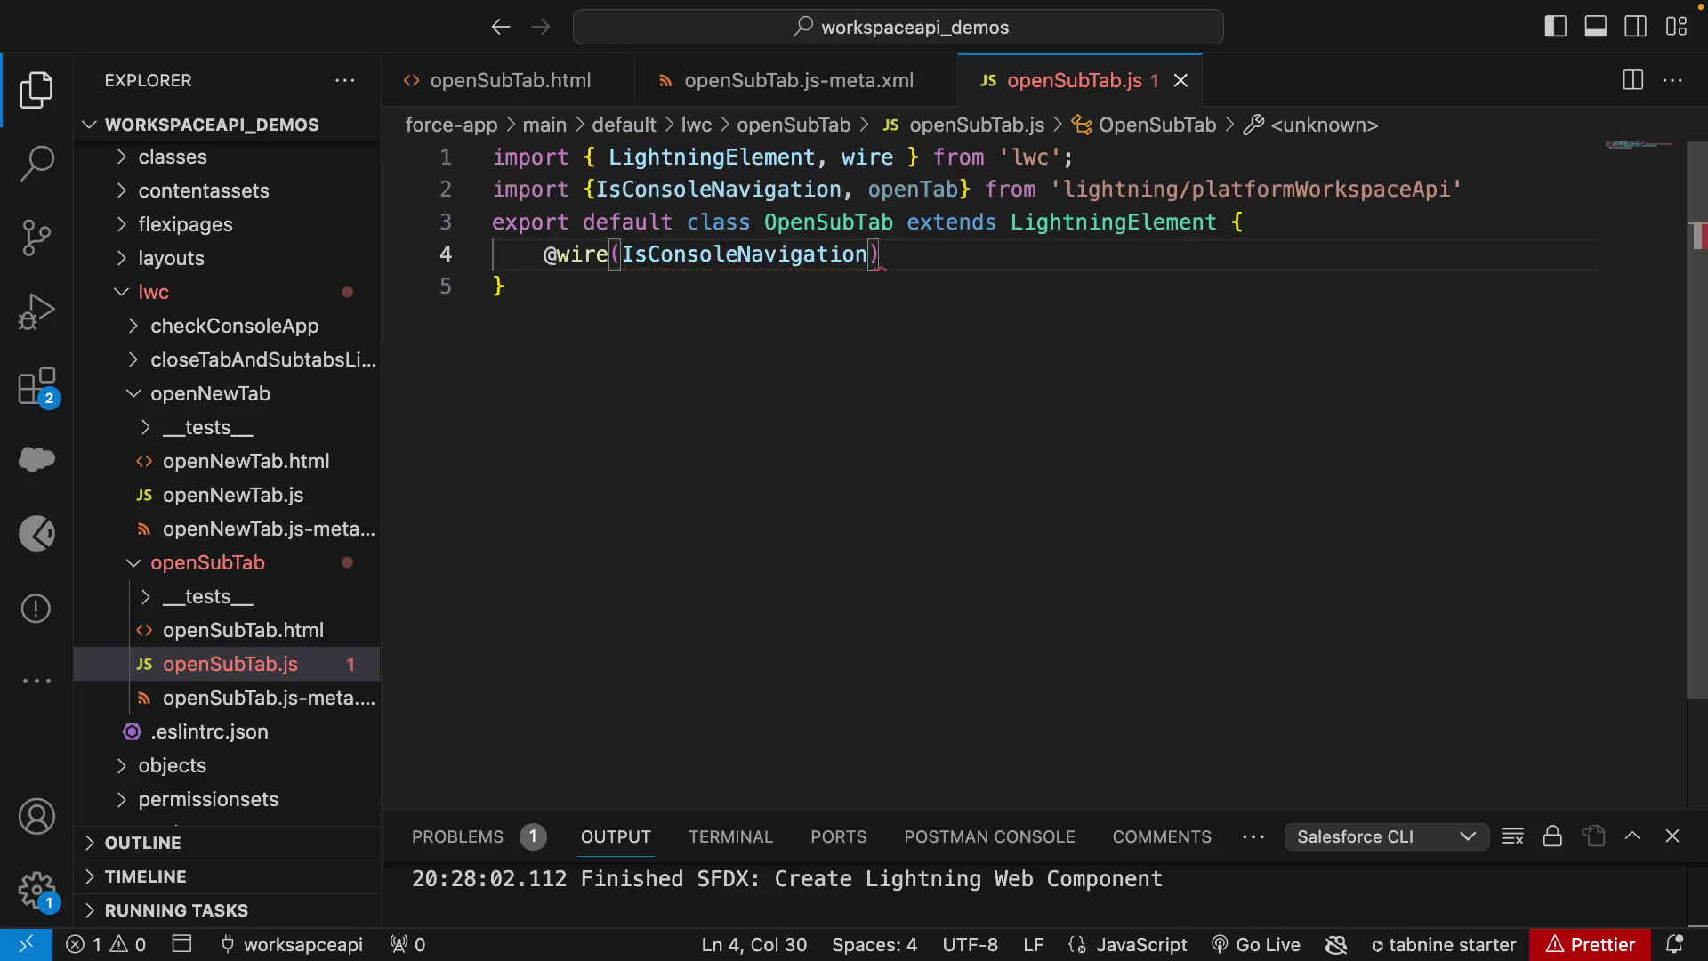
key("End")
key("Return")
type("IsConsoleNavigation")
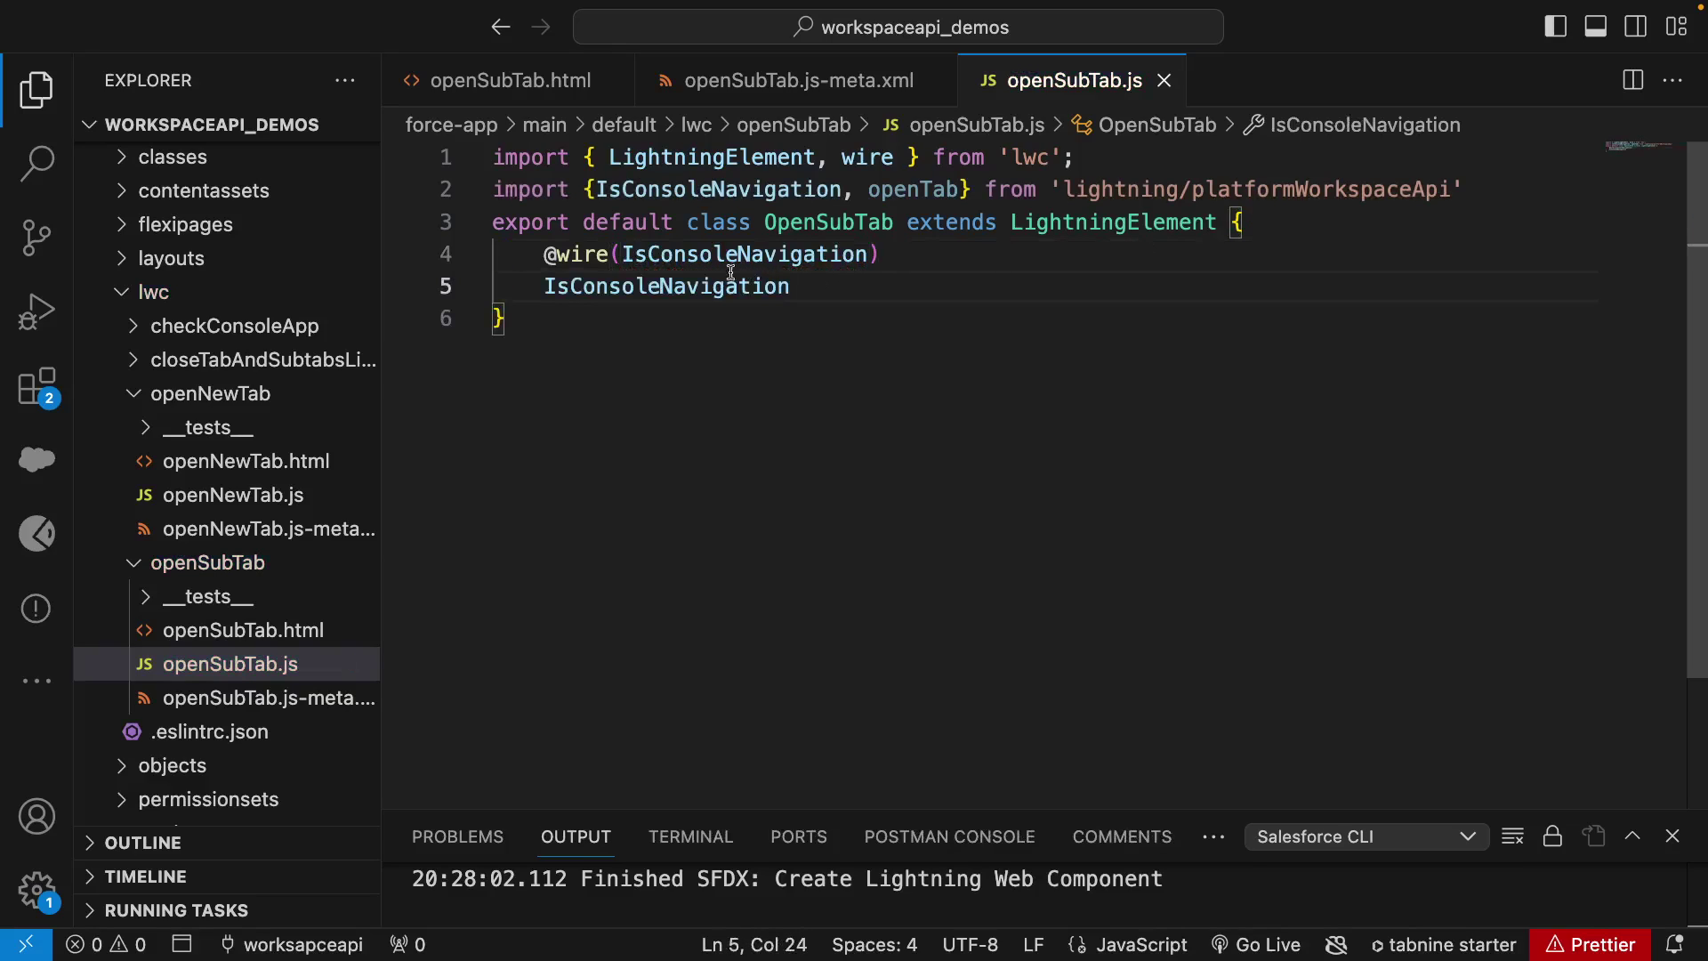
left_click(558, 286)
key("BackSpace")
type("i")
left_click(716, 255)
left_click(828, 285)
key("Return")
key("Return")
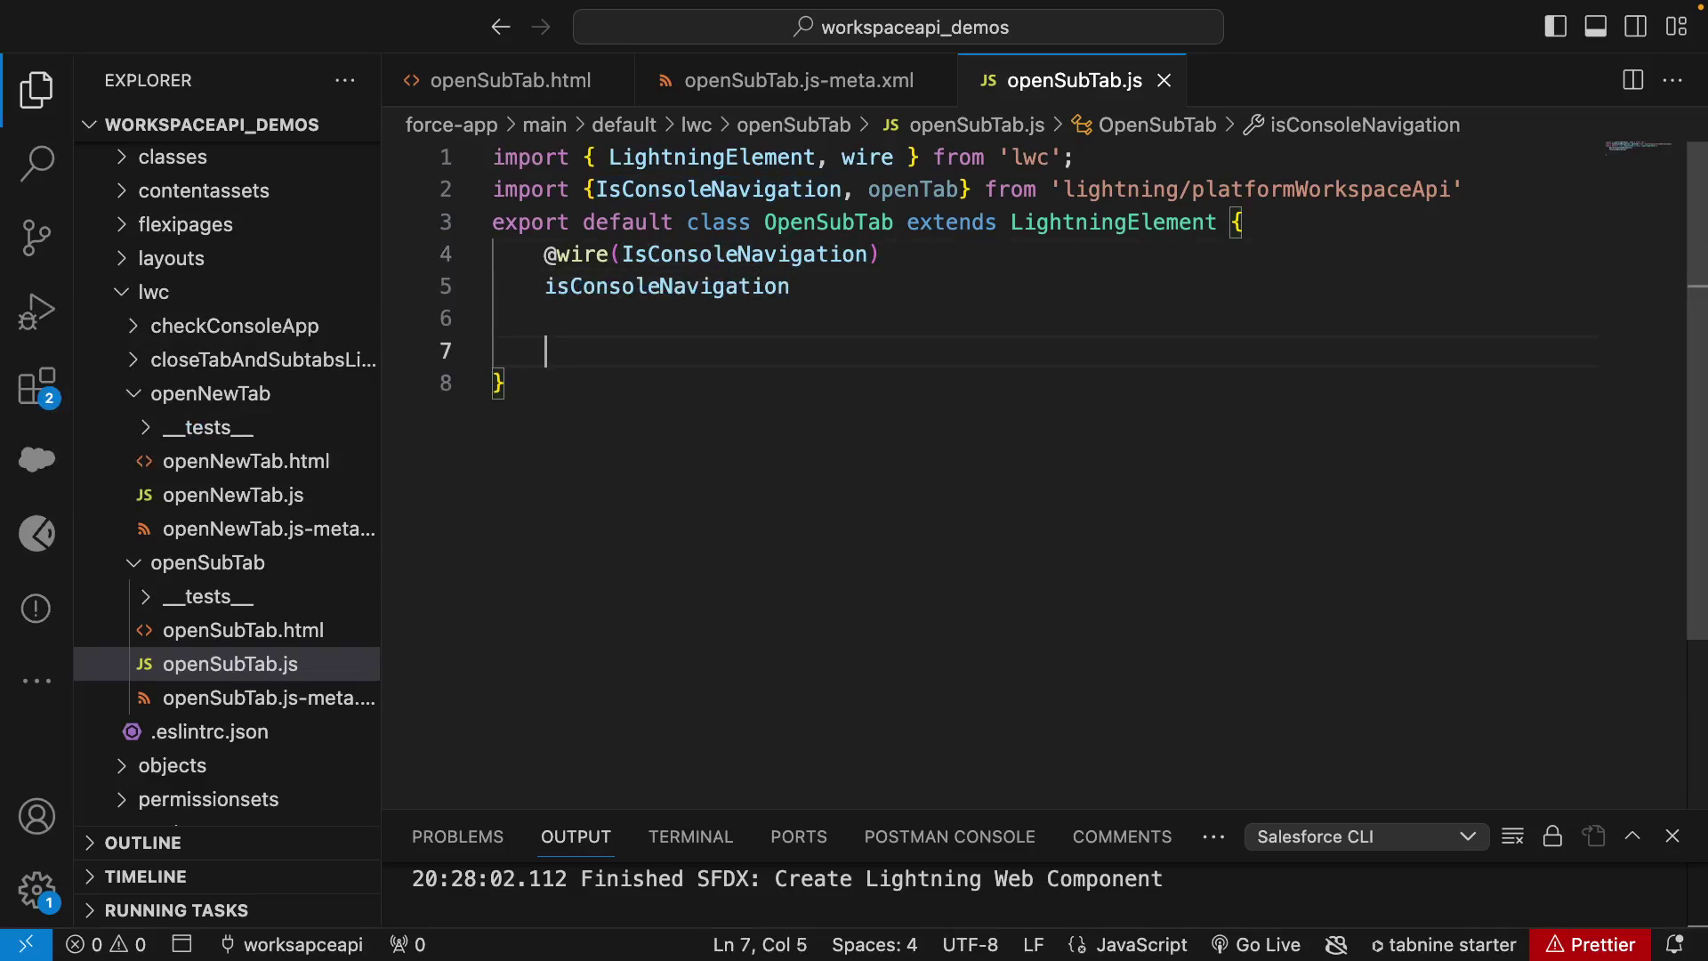
double_click(635, 286)
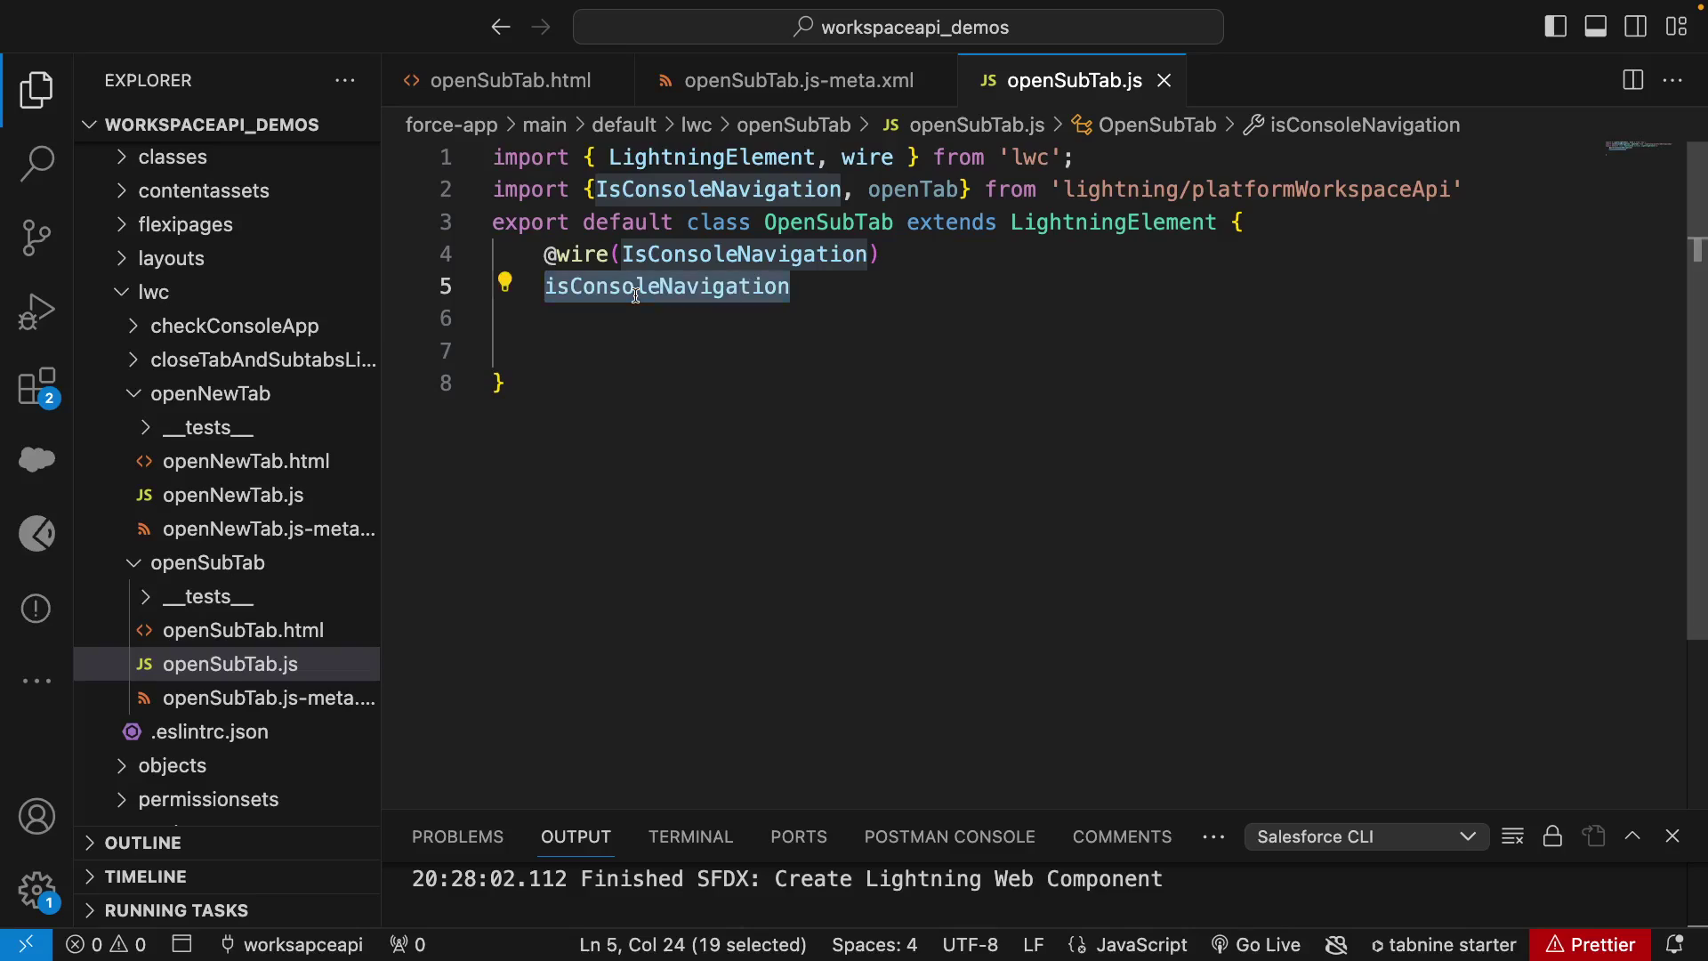
left_click(828, 318)
key("Return")
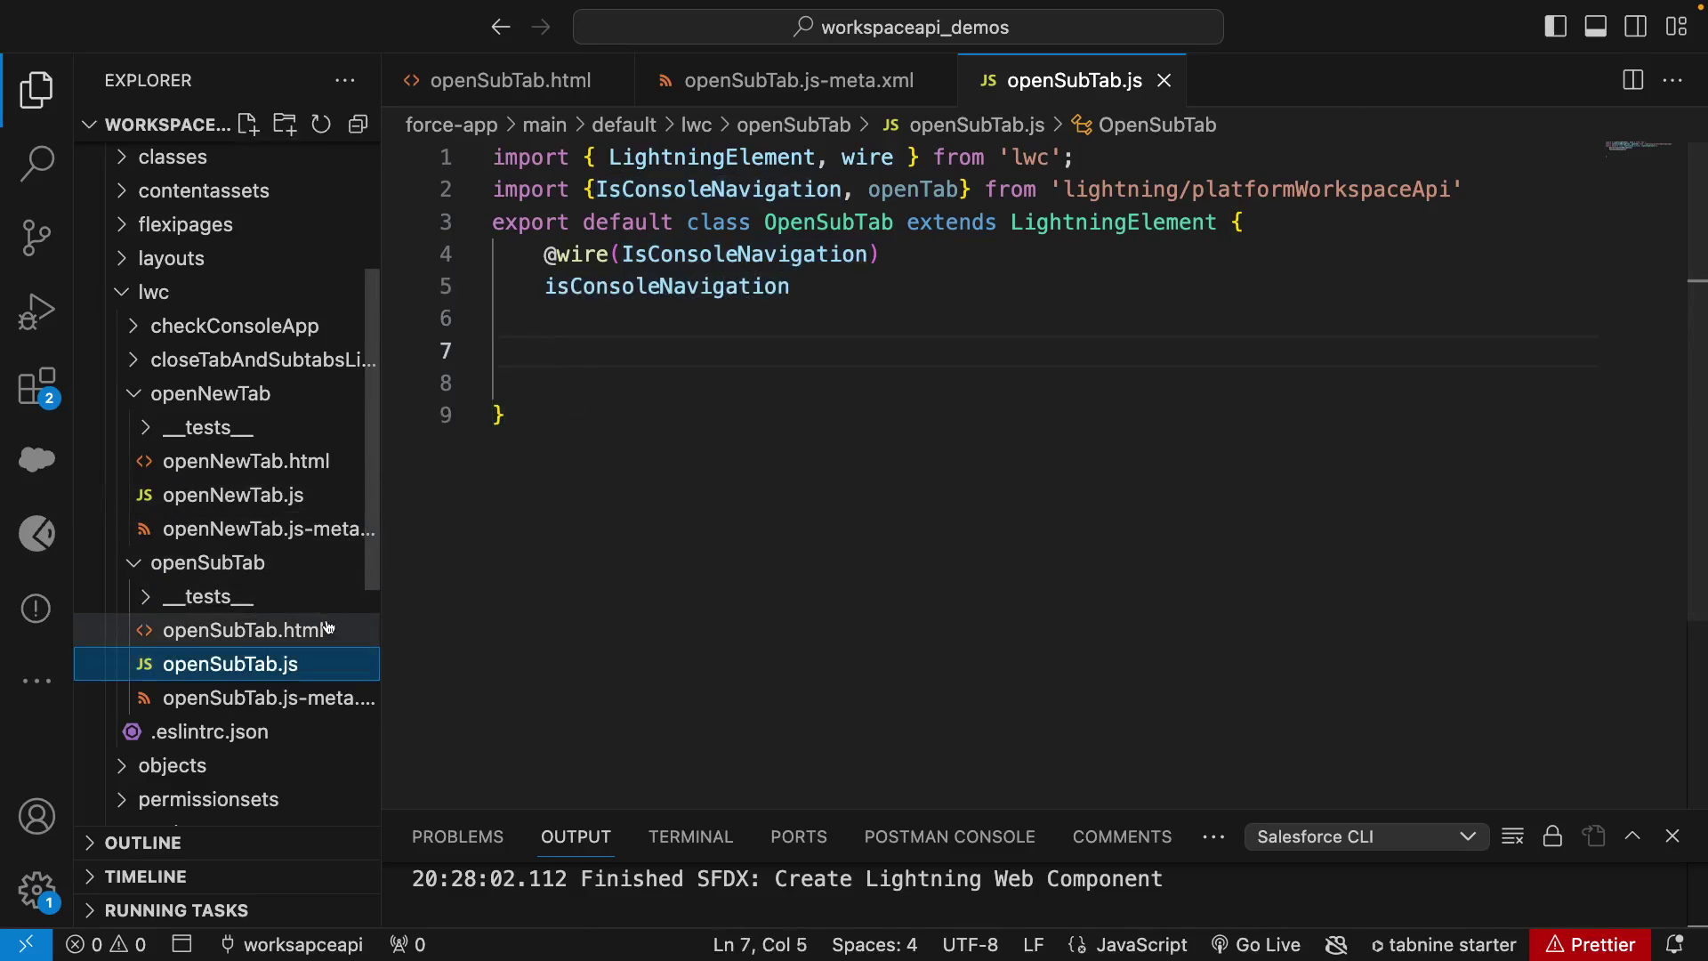
- Add an empty openTabRecordId method, using the handler name copied from openSubTab.html
left_click(244, 630)
double_click(861, 318)
key("ctrl+c")
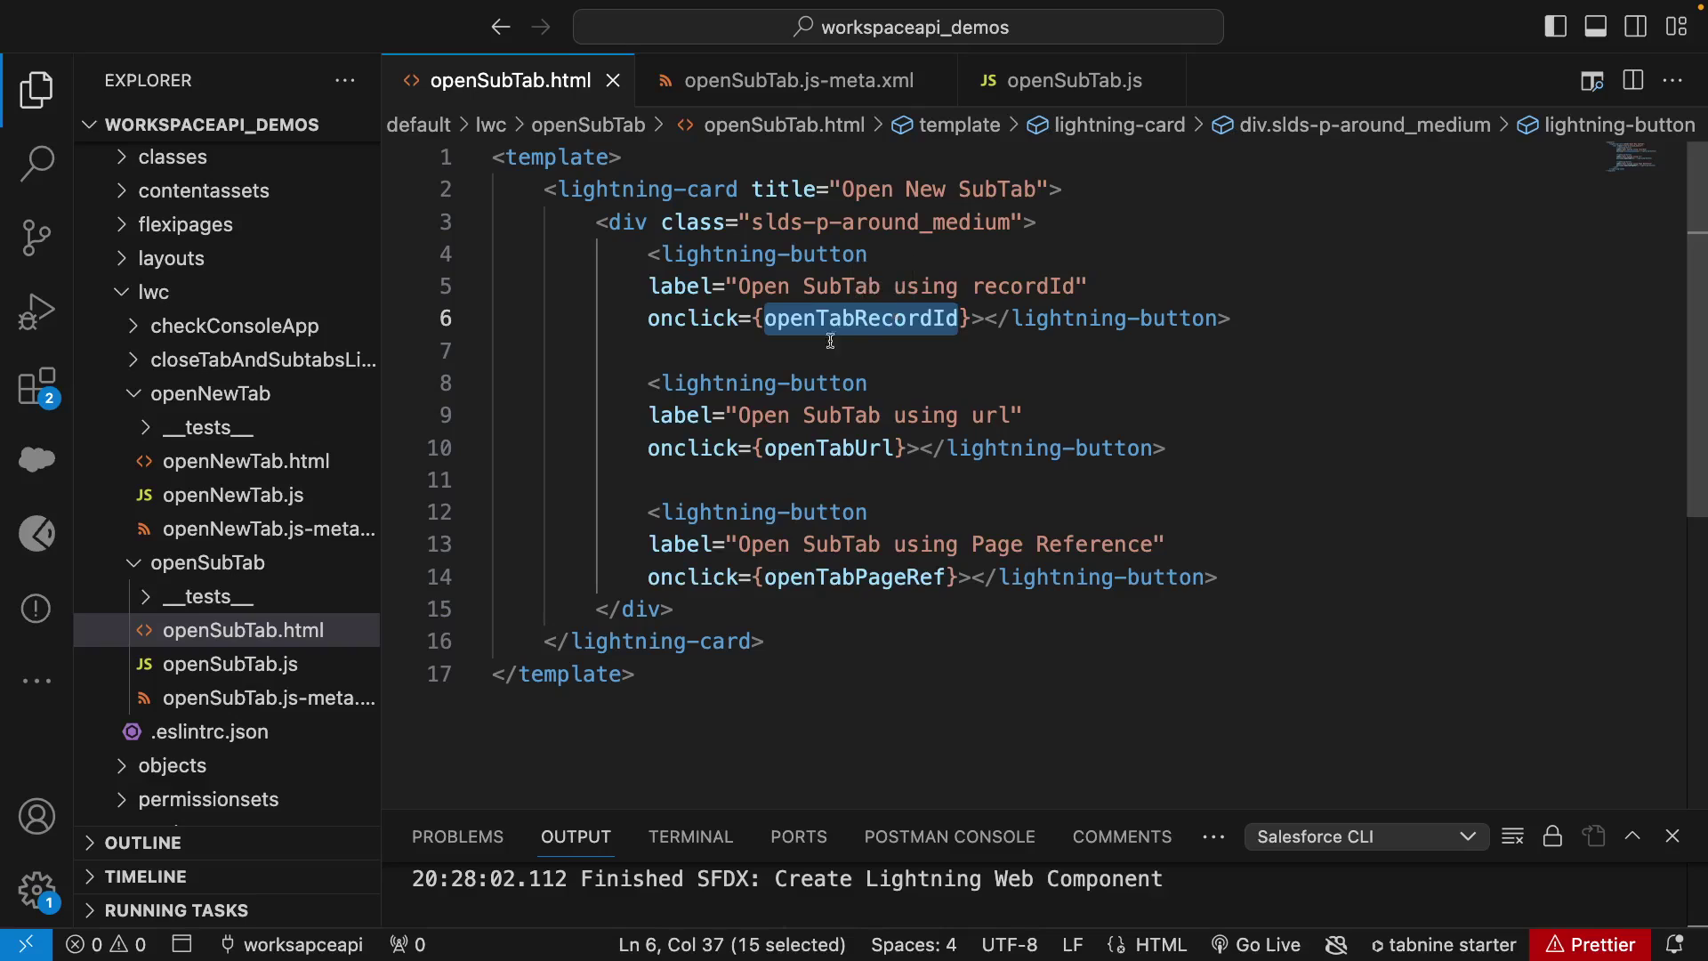
left_click(268, 696)
left_click(281, 664)
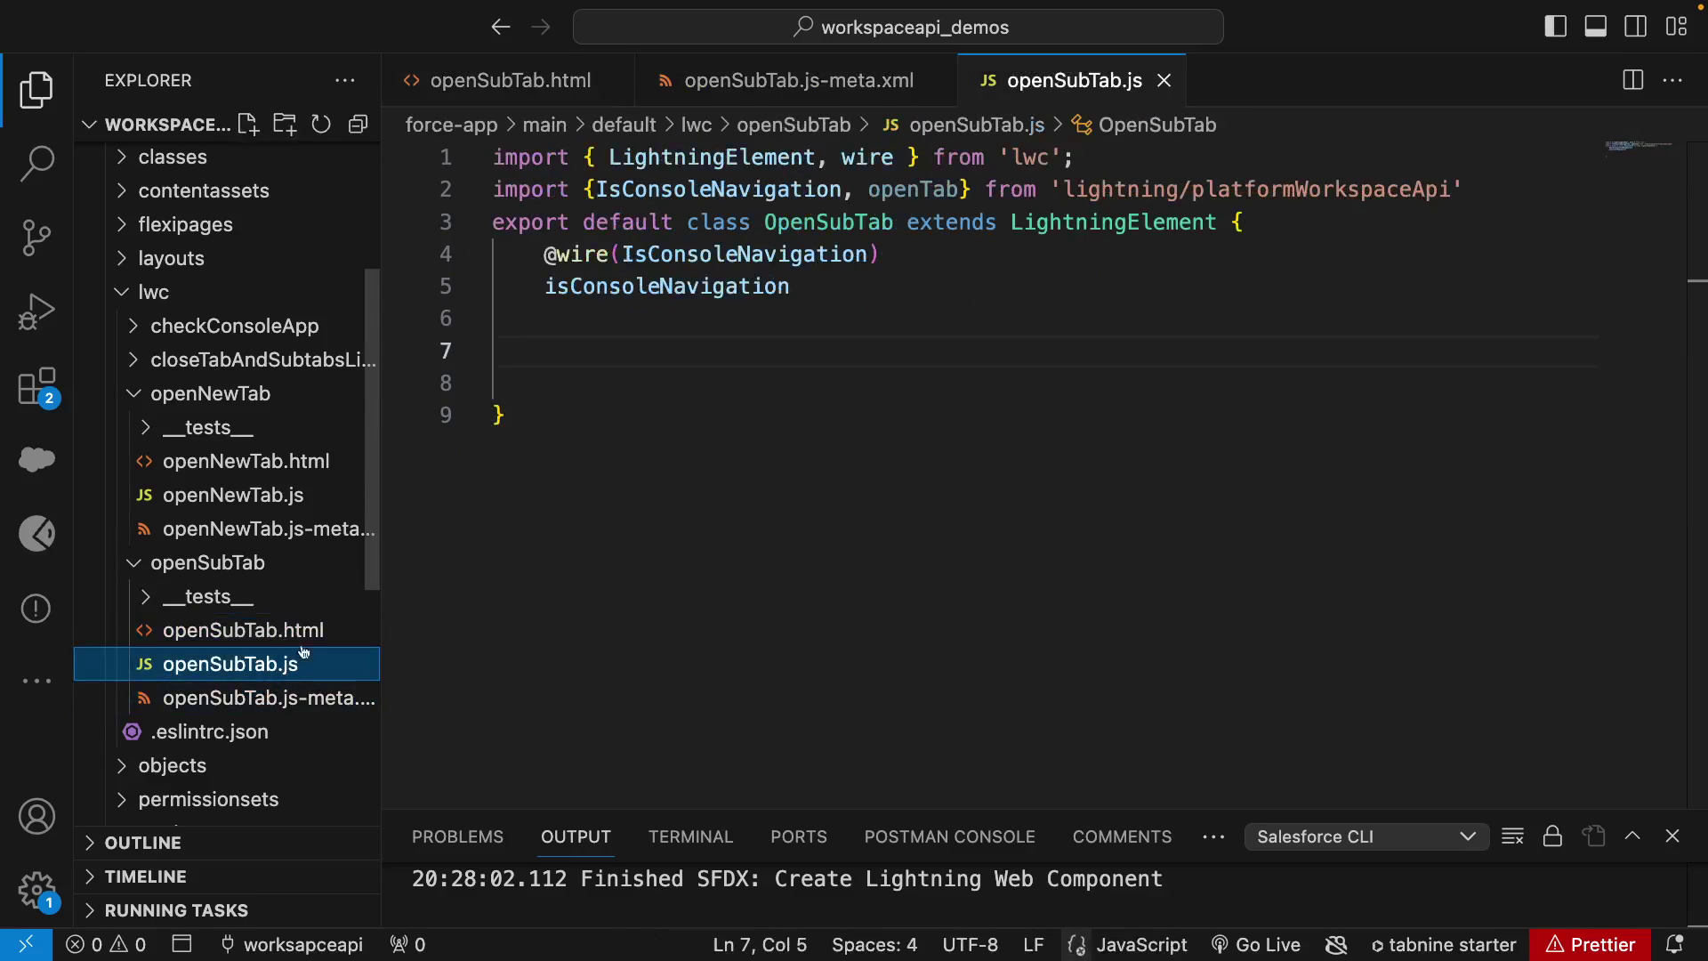
left_click(641, 349)
key("ctrl+v")
type("(){")
key("Return")
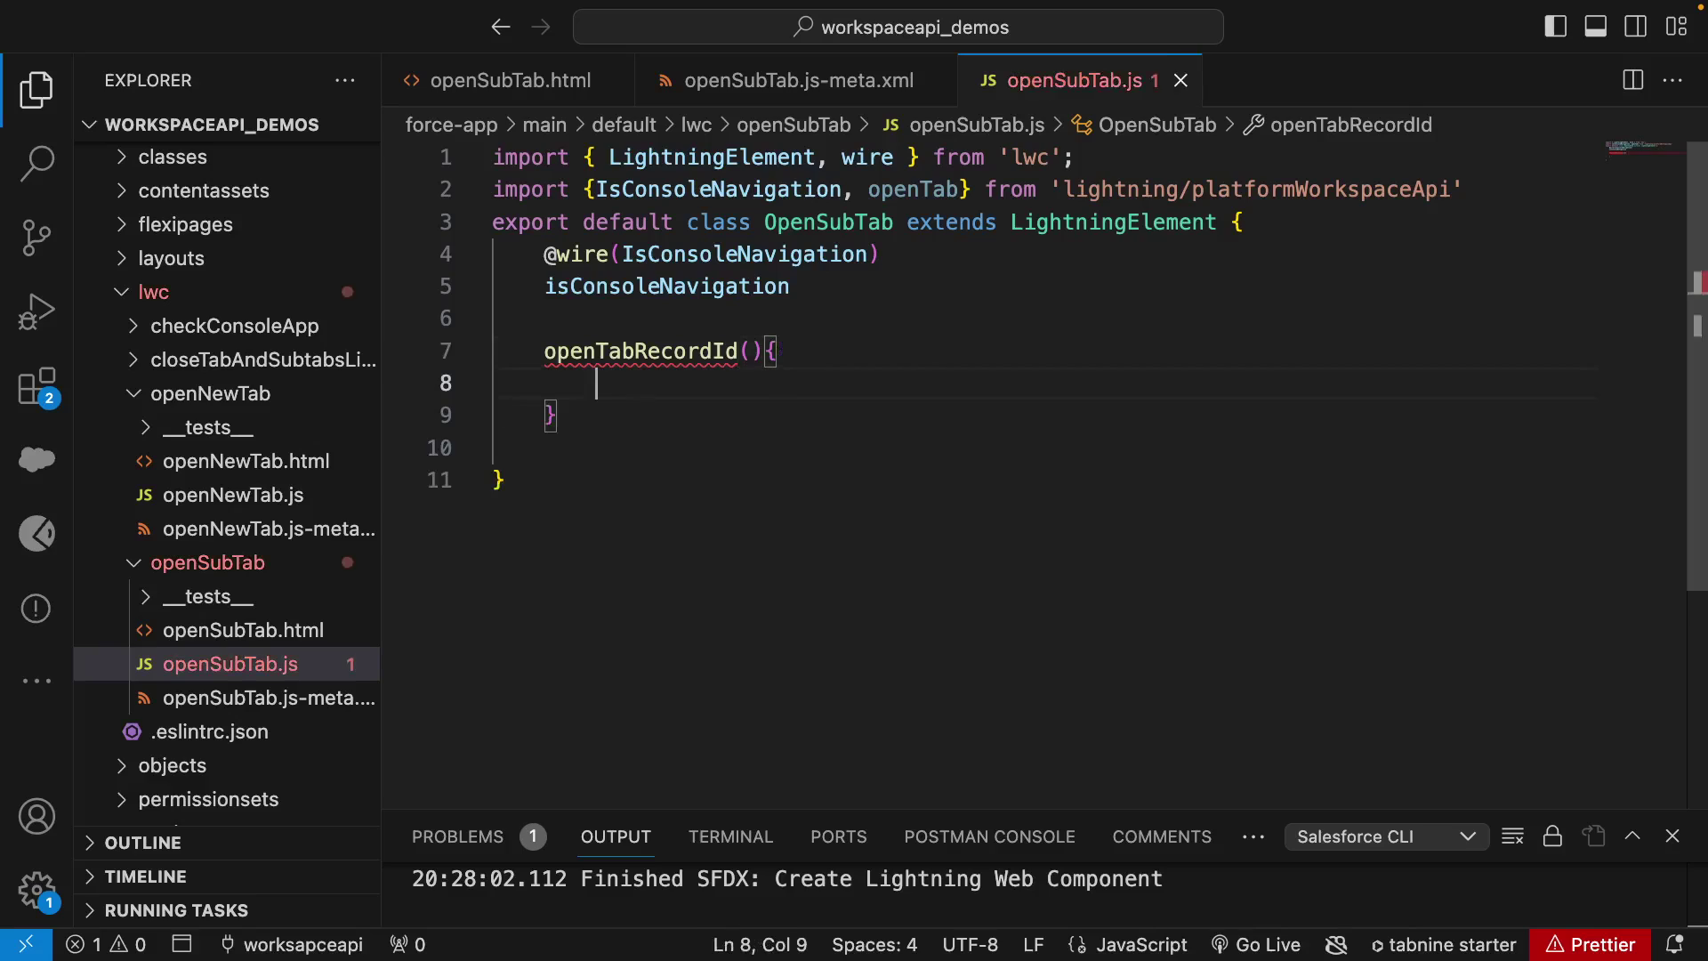
- Duplicate the empty openTabRecordId method into two more copies
left_click_drag(555, 443, 544, 379)
key("ctrl+c")
left_click(564, 444)
key("Return")
key("ctrl+v")
key("Return")
key("ctrl+v")
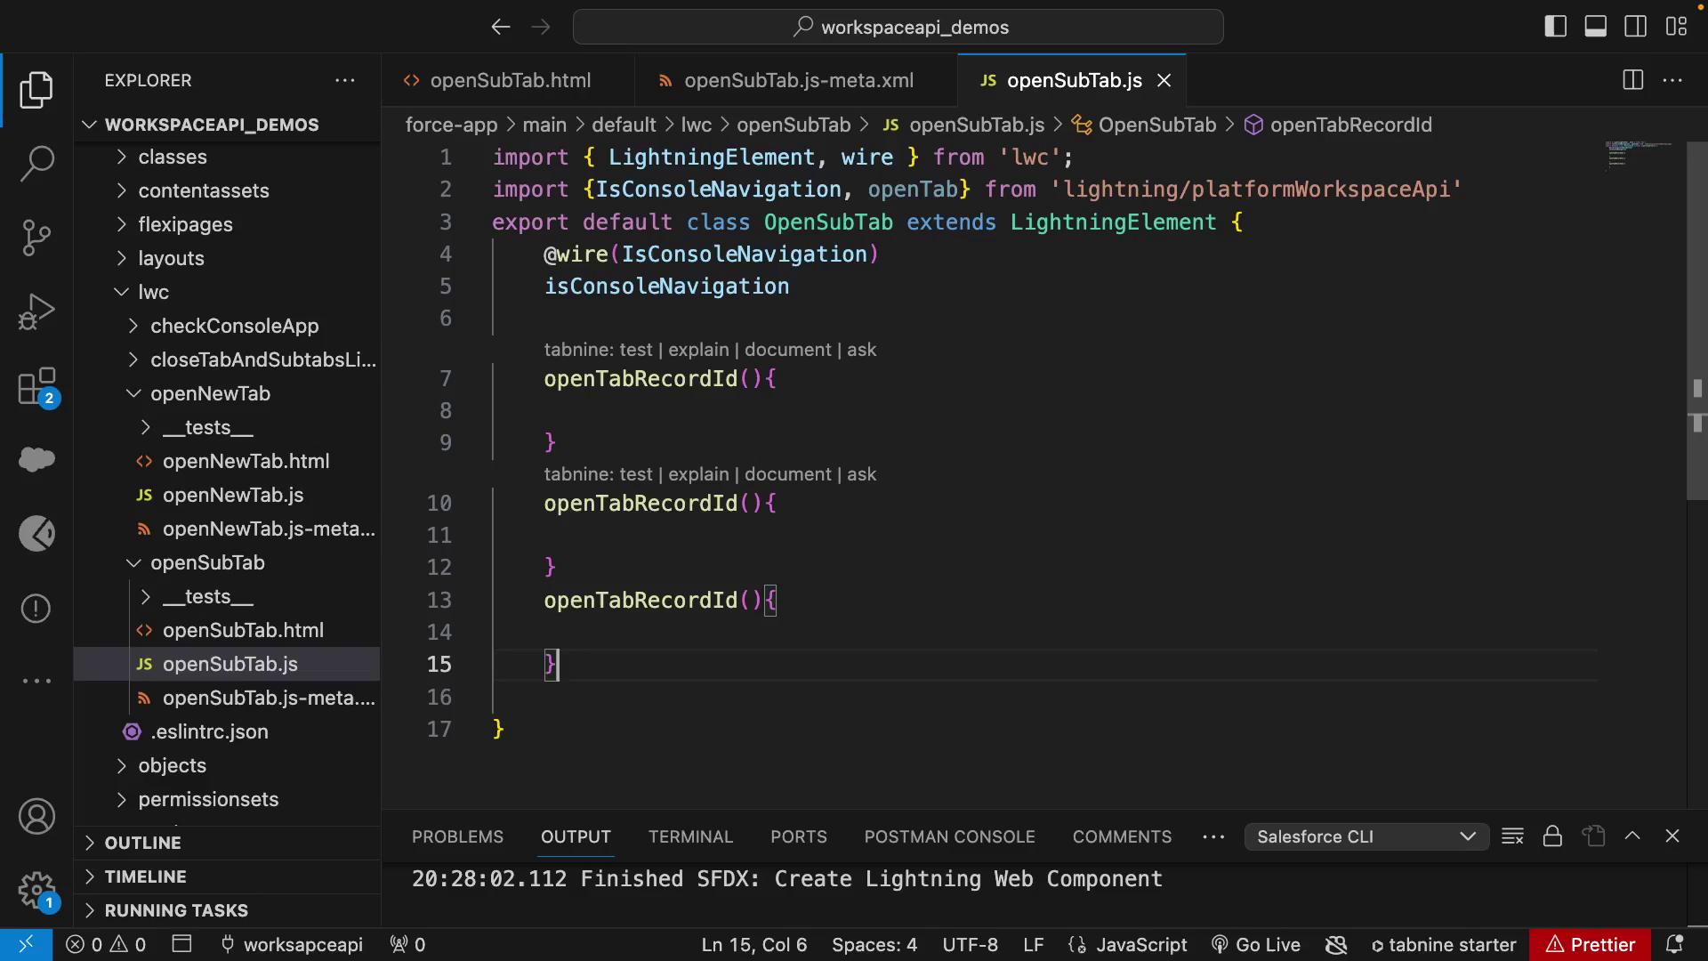
- Rename the second method to openTabUrl, copied from the HTML onclick handler
left_click(243, 630)
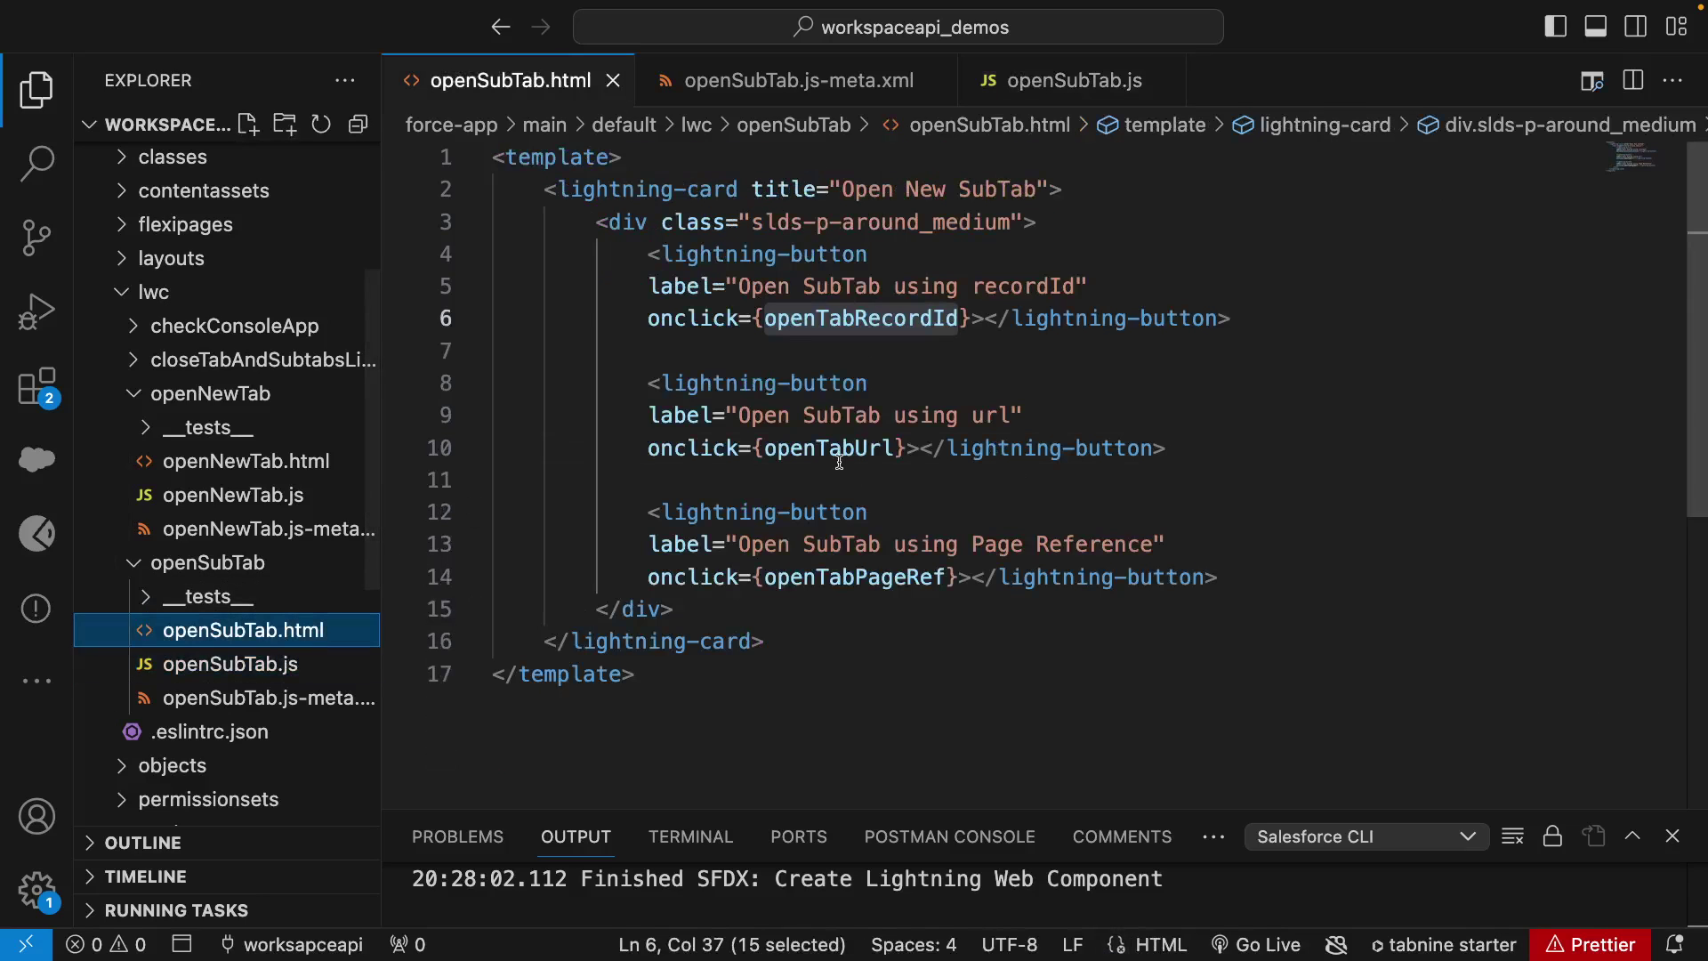
double_click(828, 448)
key("ctrl+c")
left_click(231, 663)
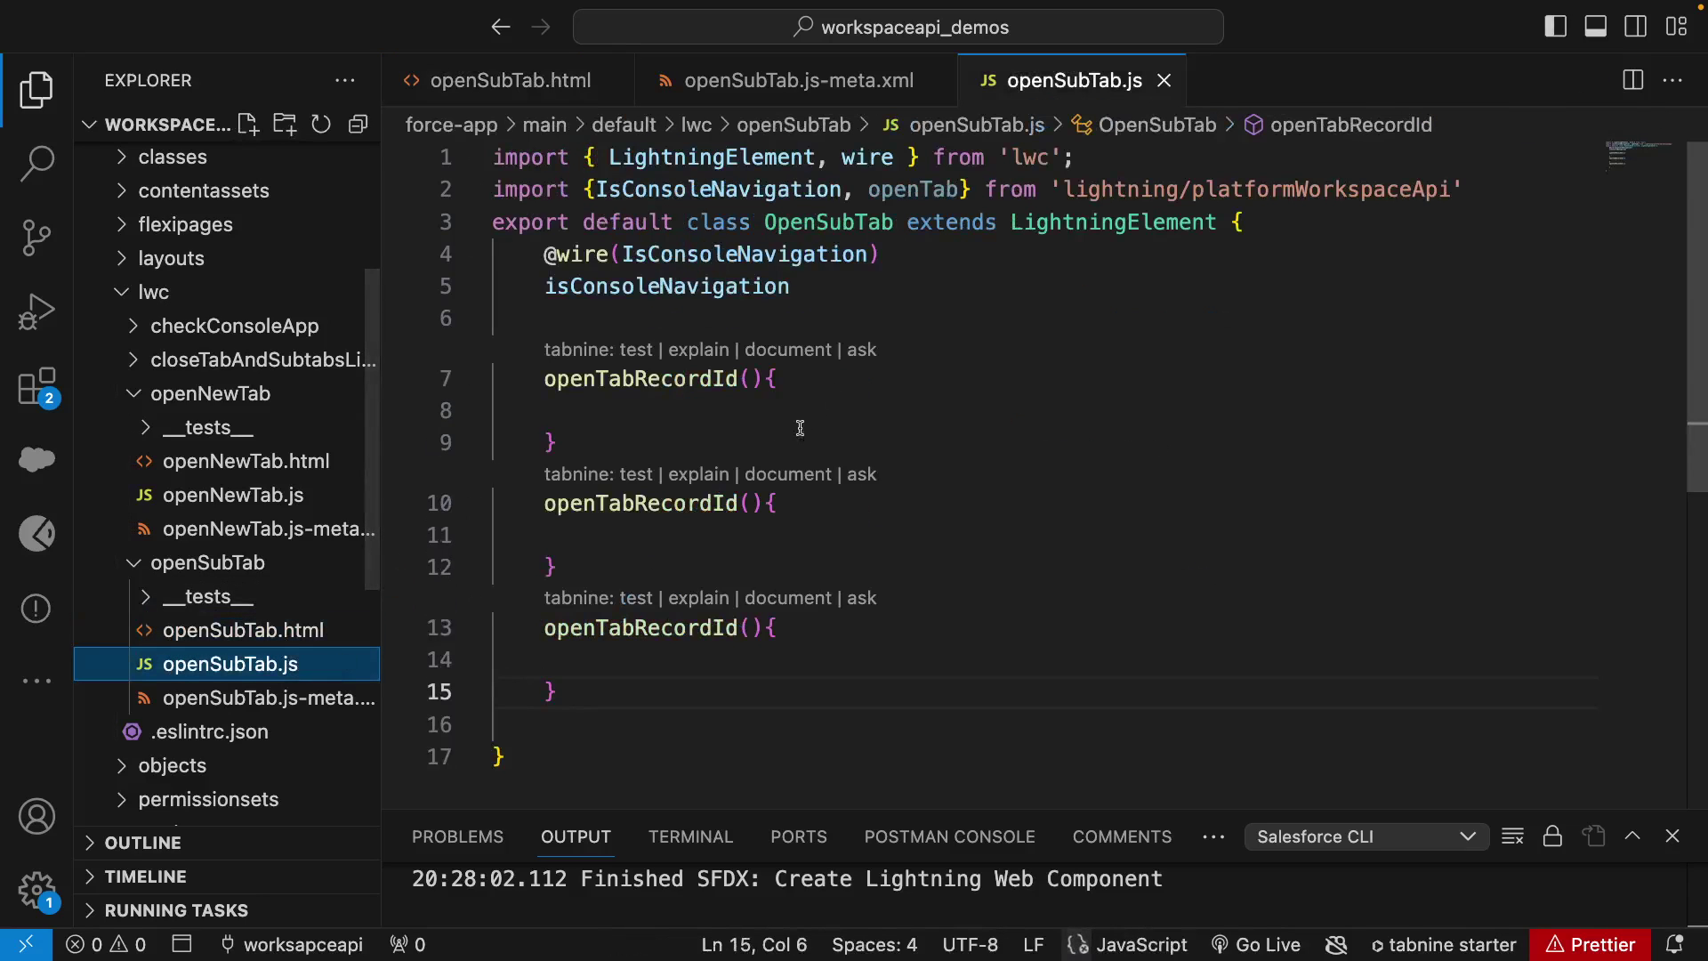
double_click(641, 503)
key("ctrl+v")
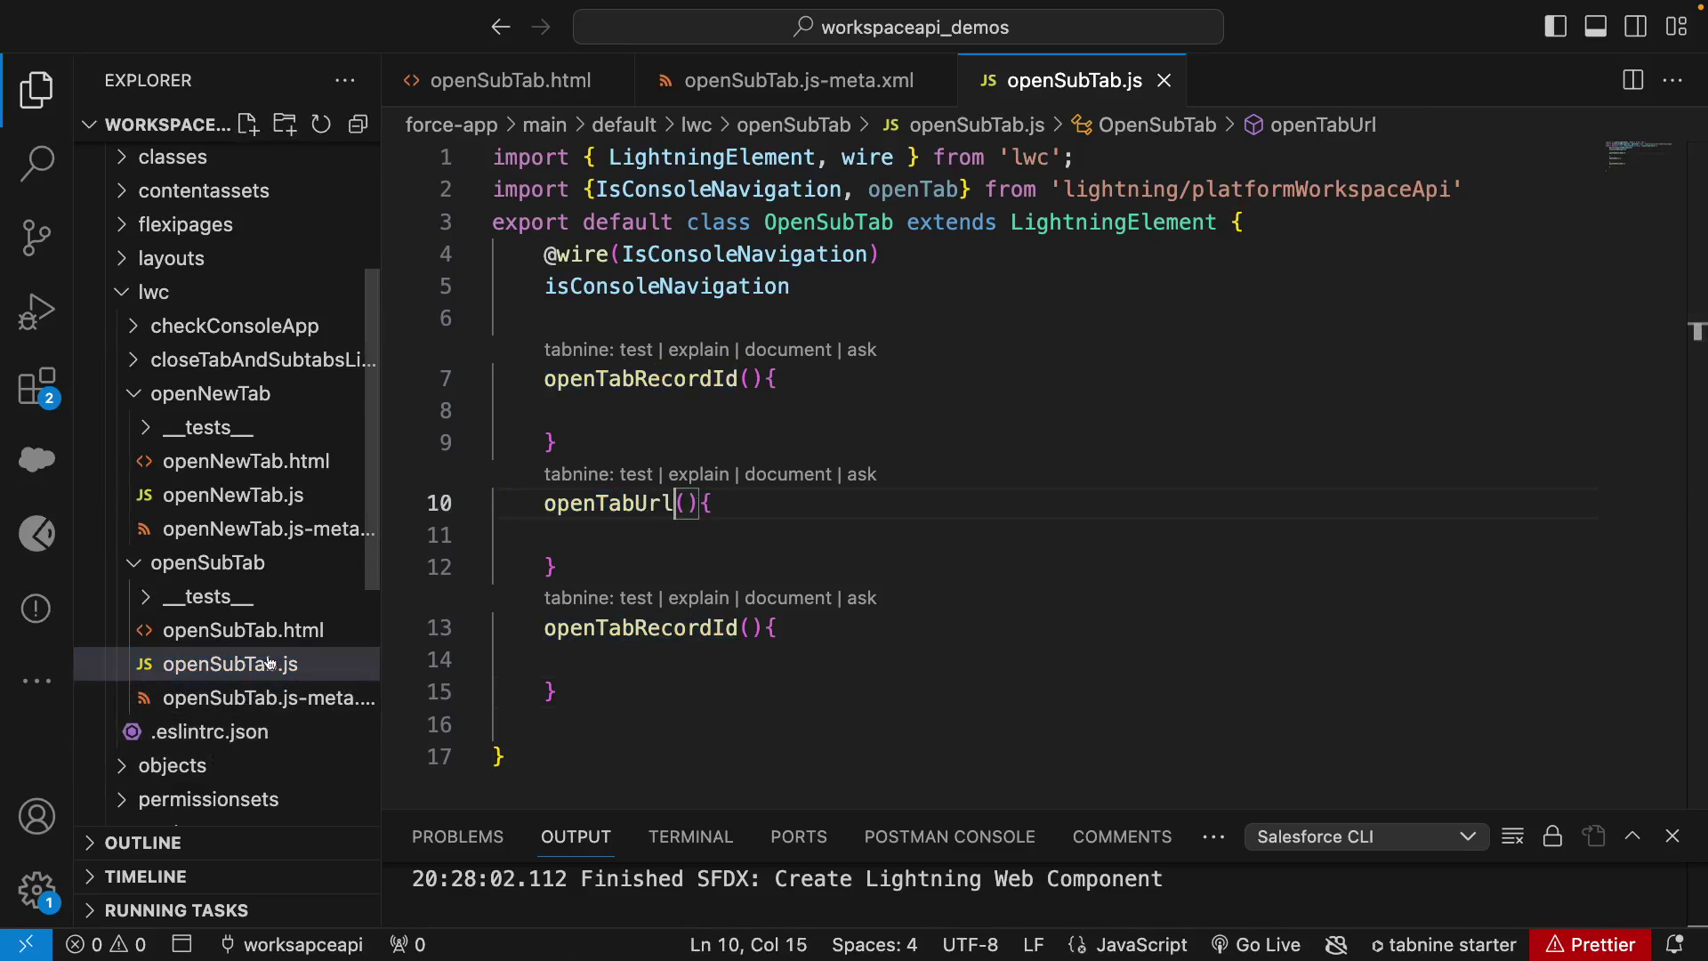
- Rename the third method to openTabPageRef, copied from the HTML onclick handler
left_click(243, 631)
left_click(839, 576)
double_click(838, 576)
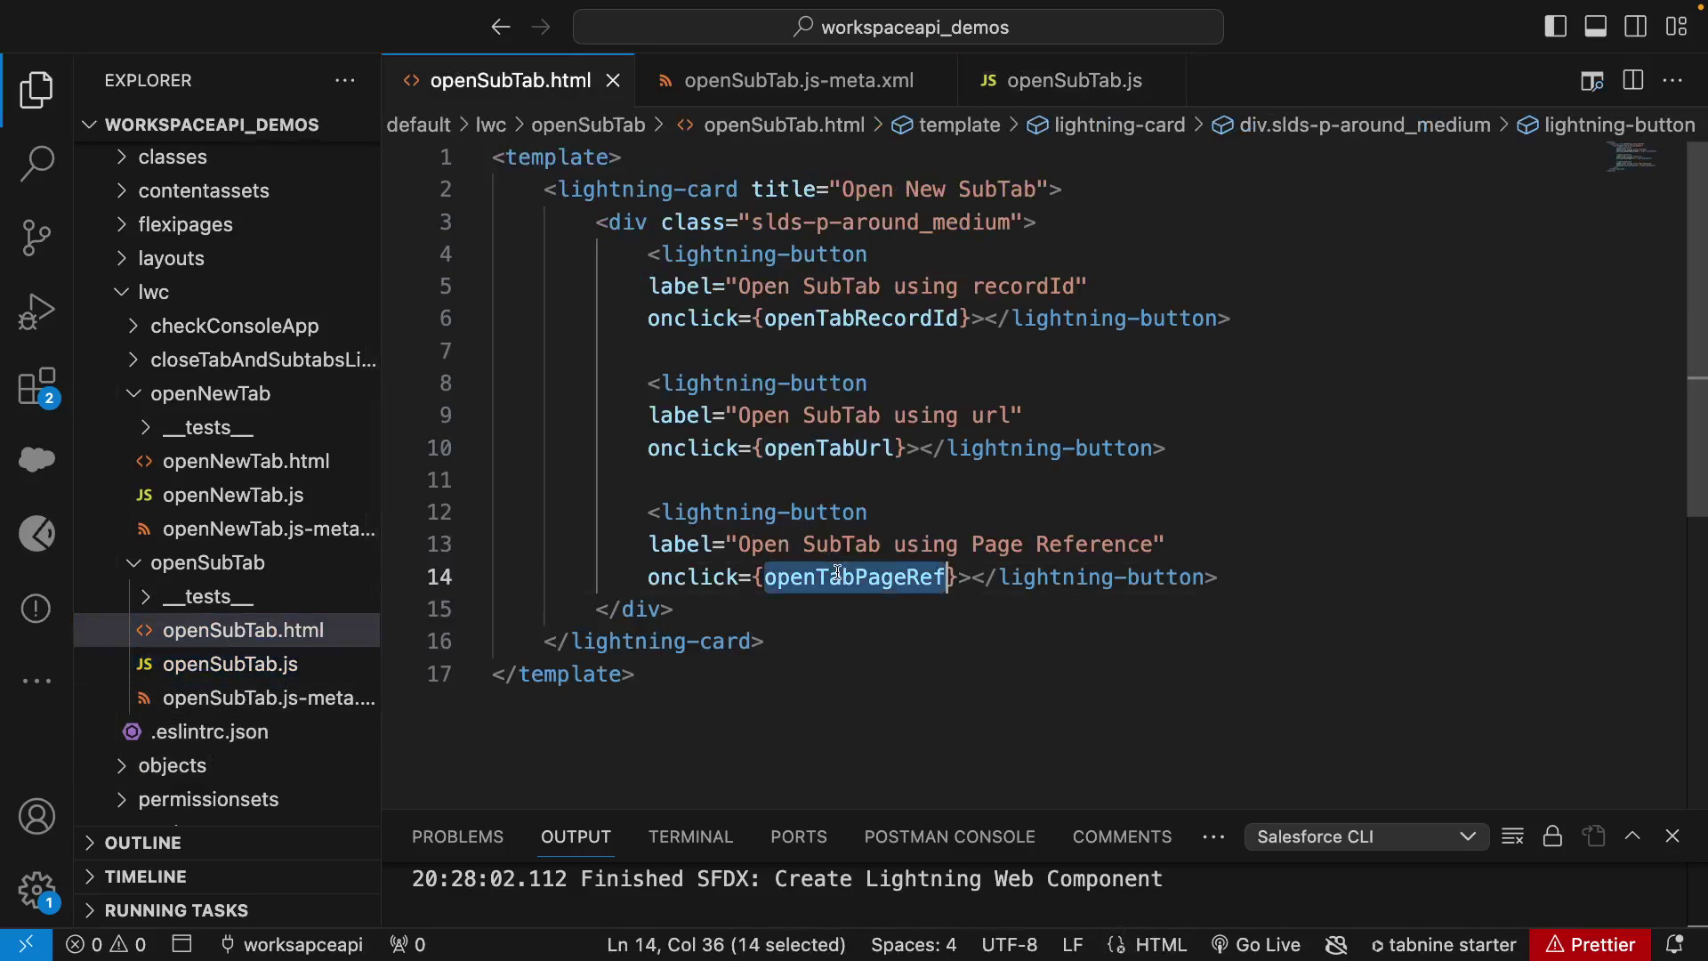
key("ctrl+c")
left_click(230, 663)
double_click(699, 630)
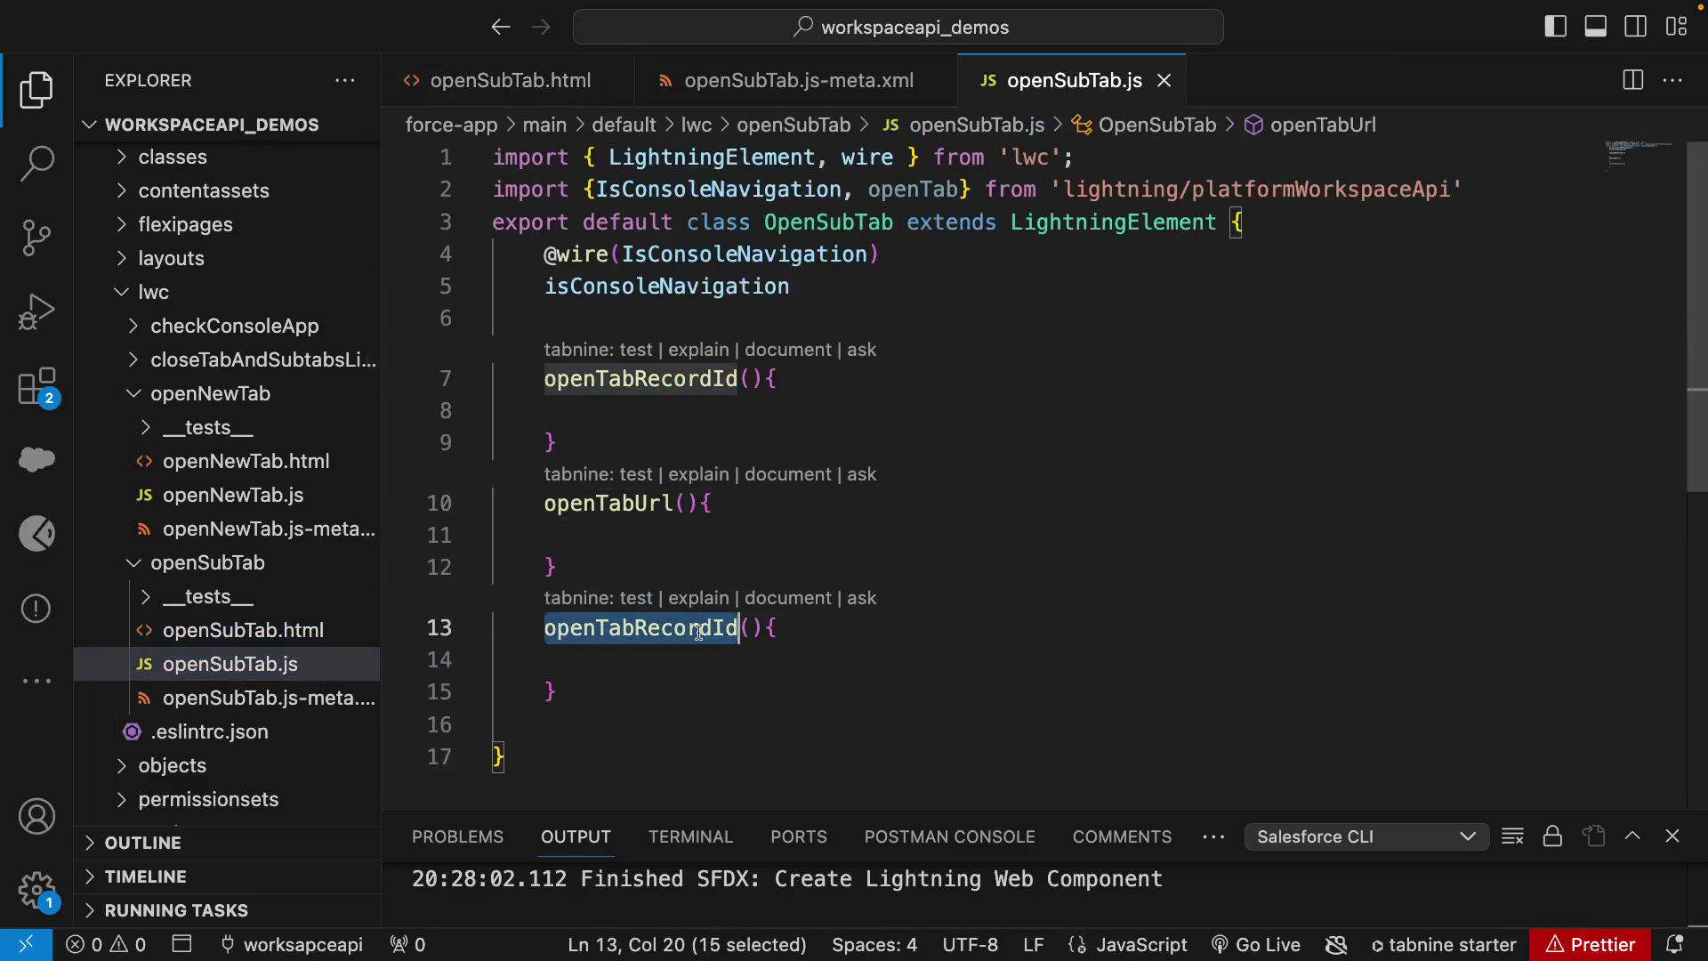
key("ctrl+v")
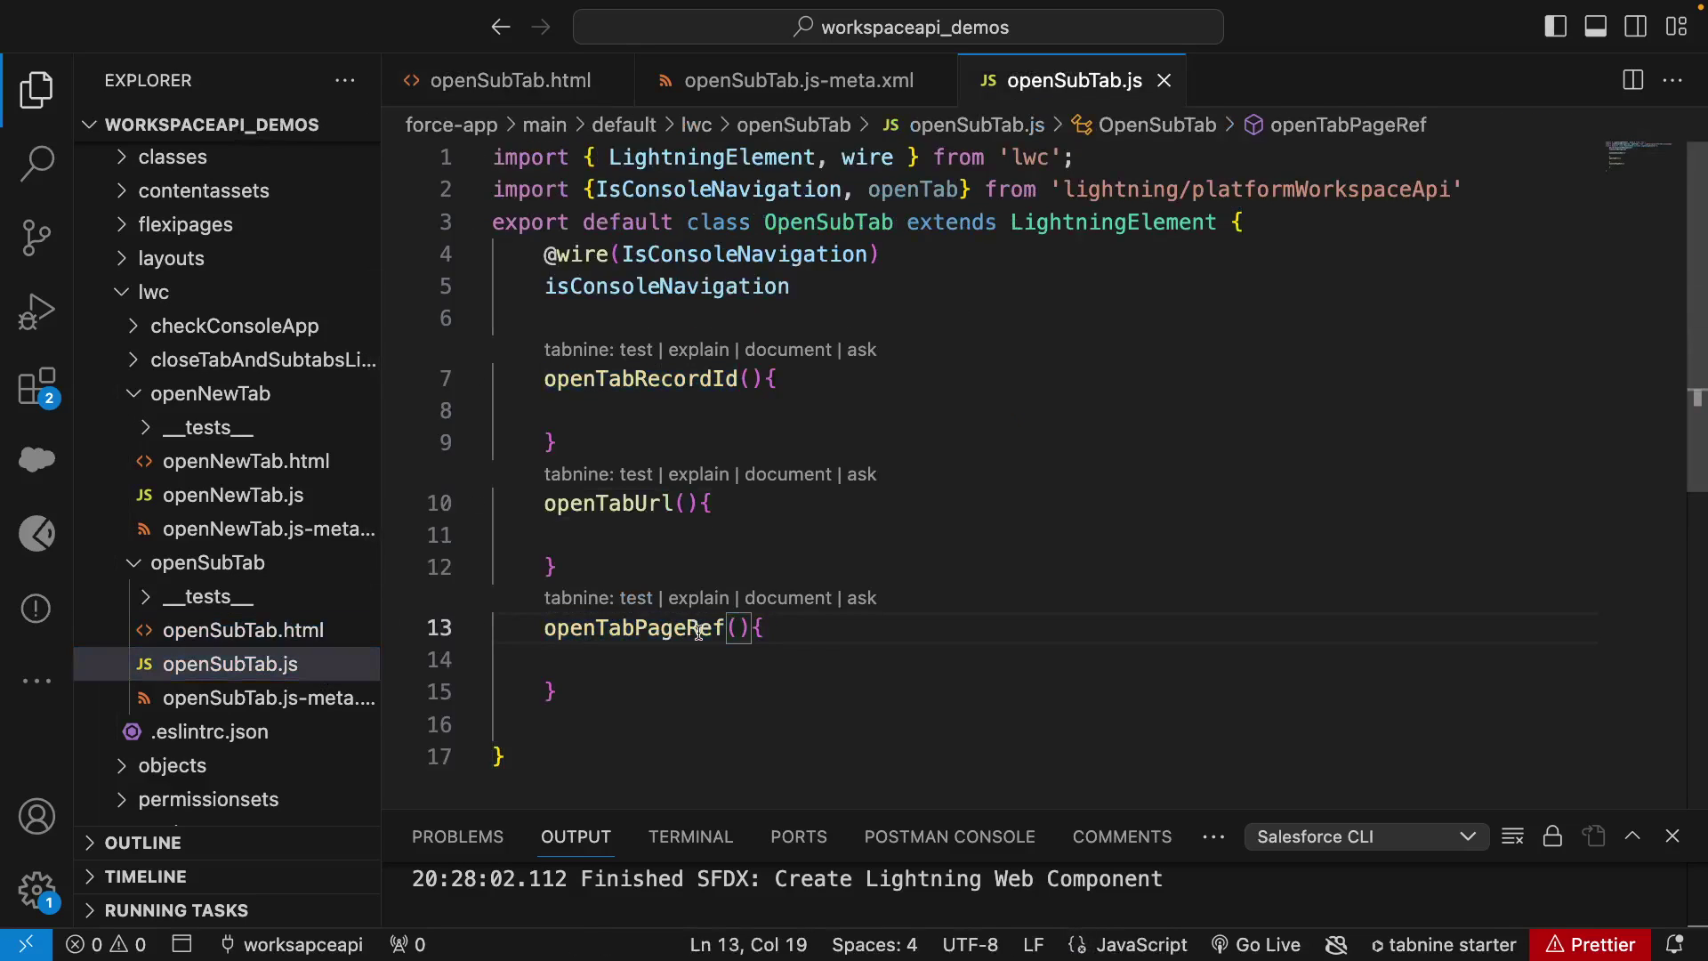
- Add an if(this.isConsoleNavigation){} block inside openTabRecordId
left_click(687, 412)
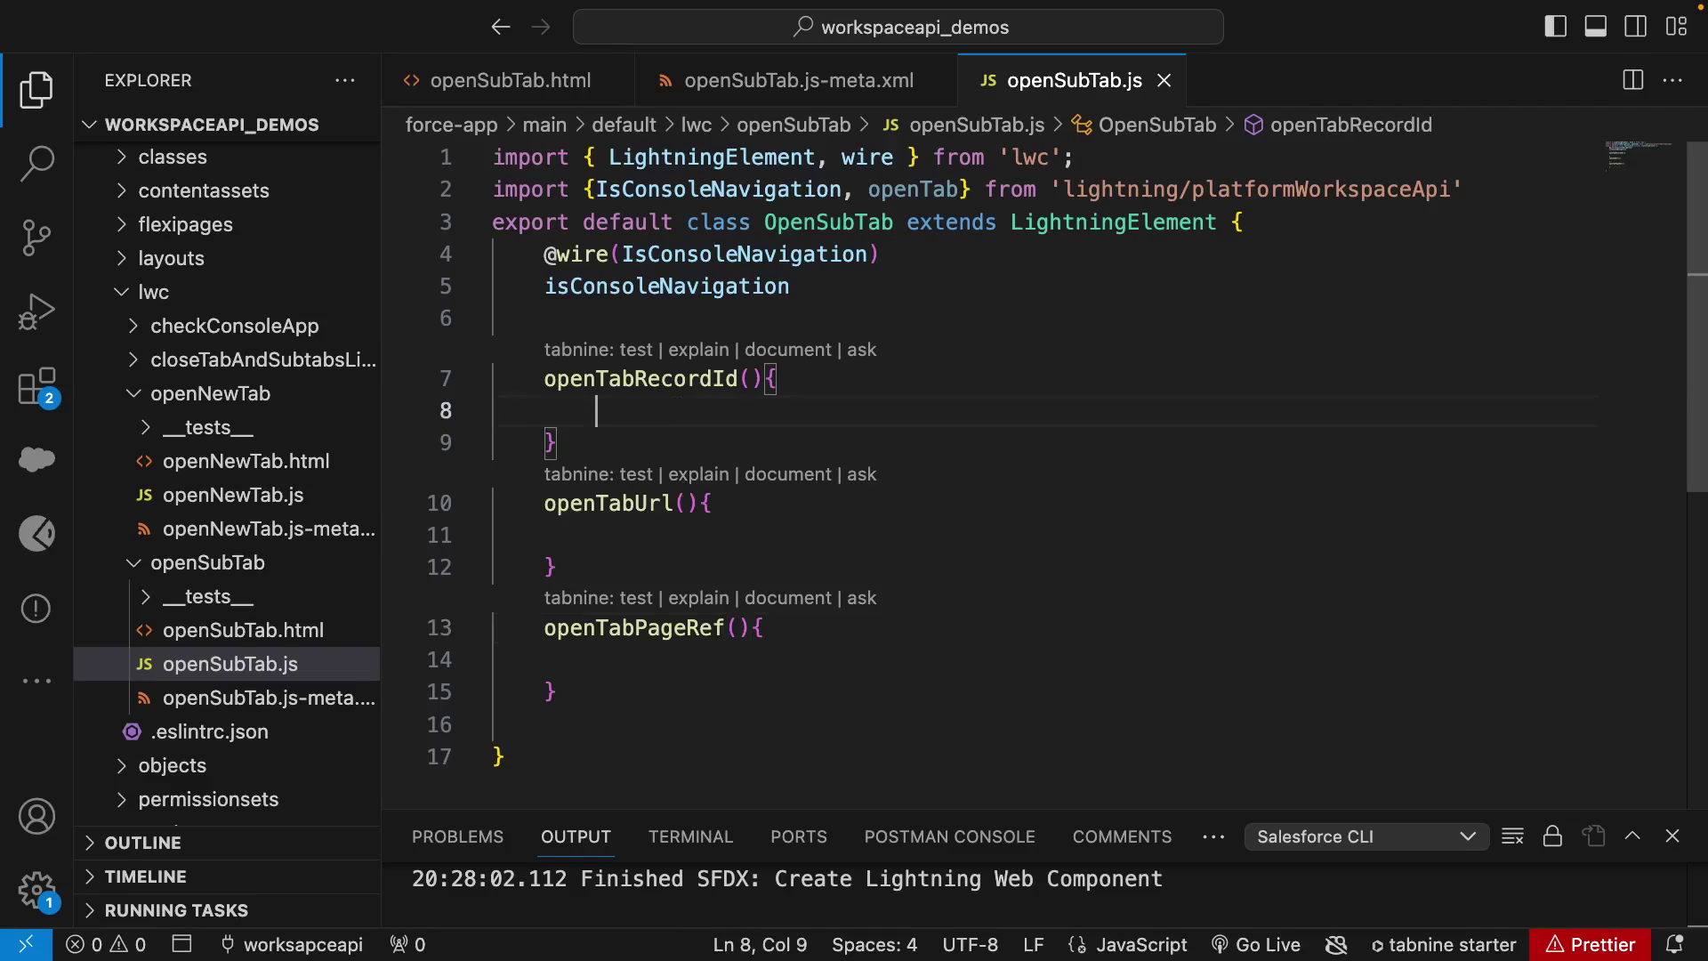
type("if(")
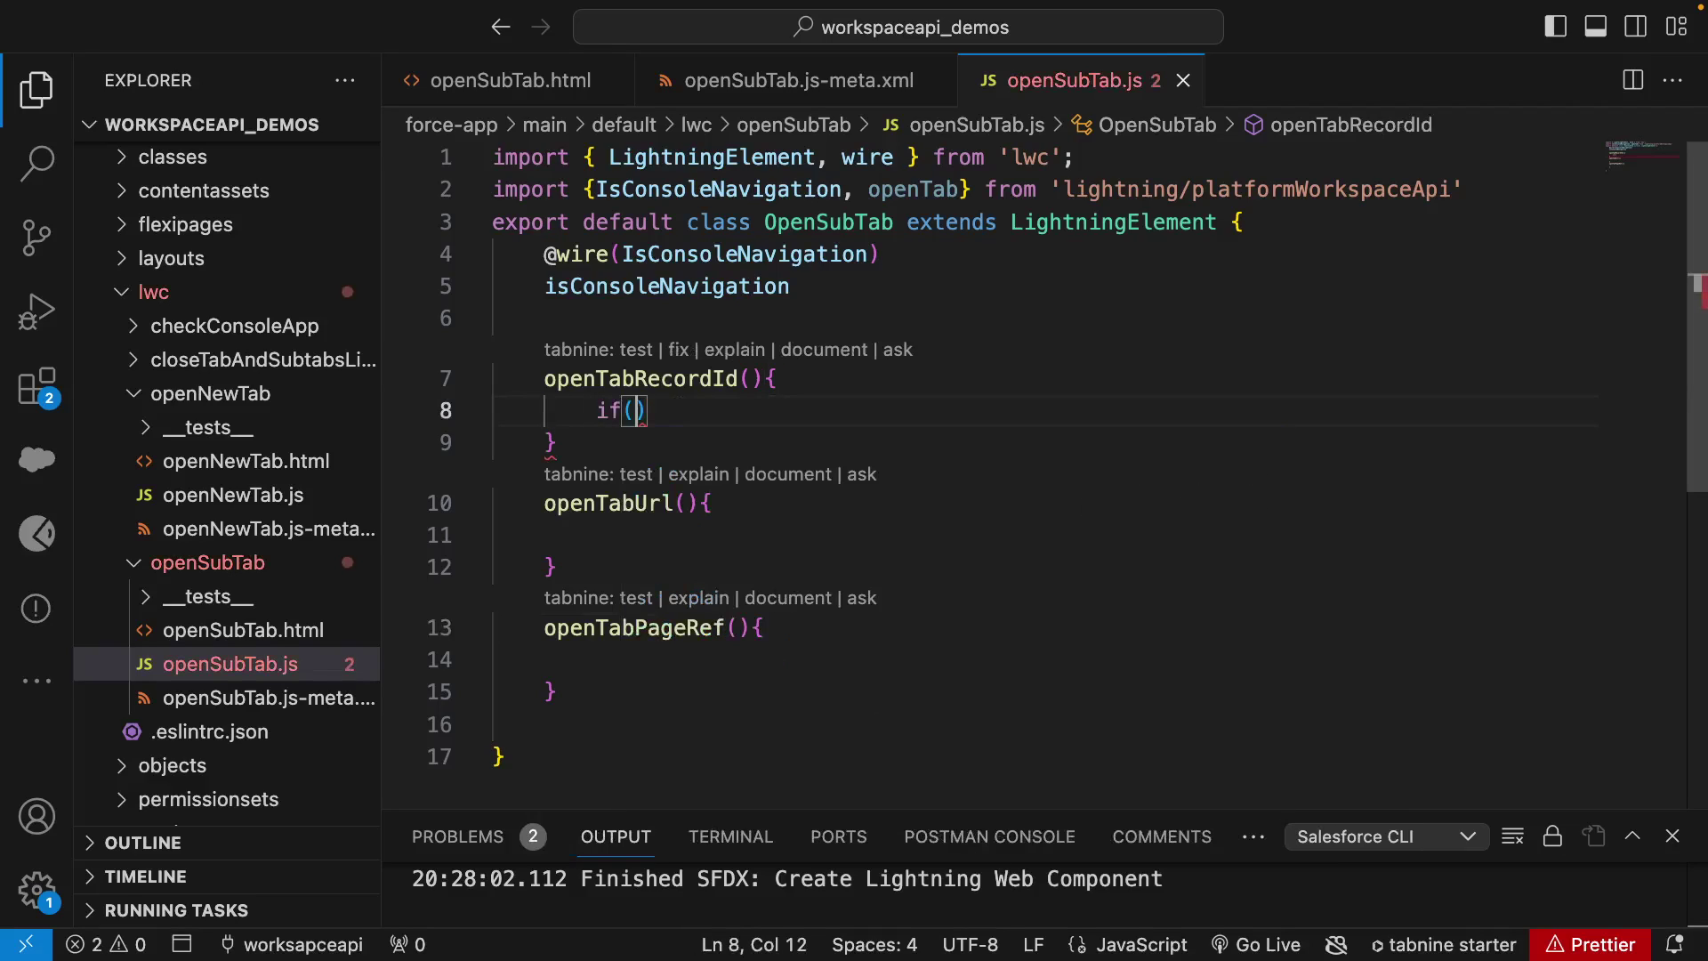
type("th")
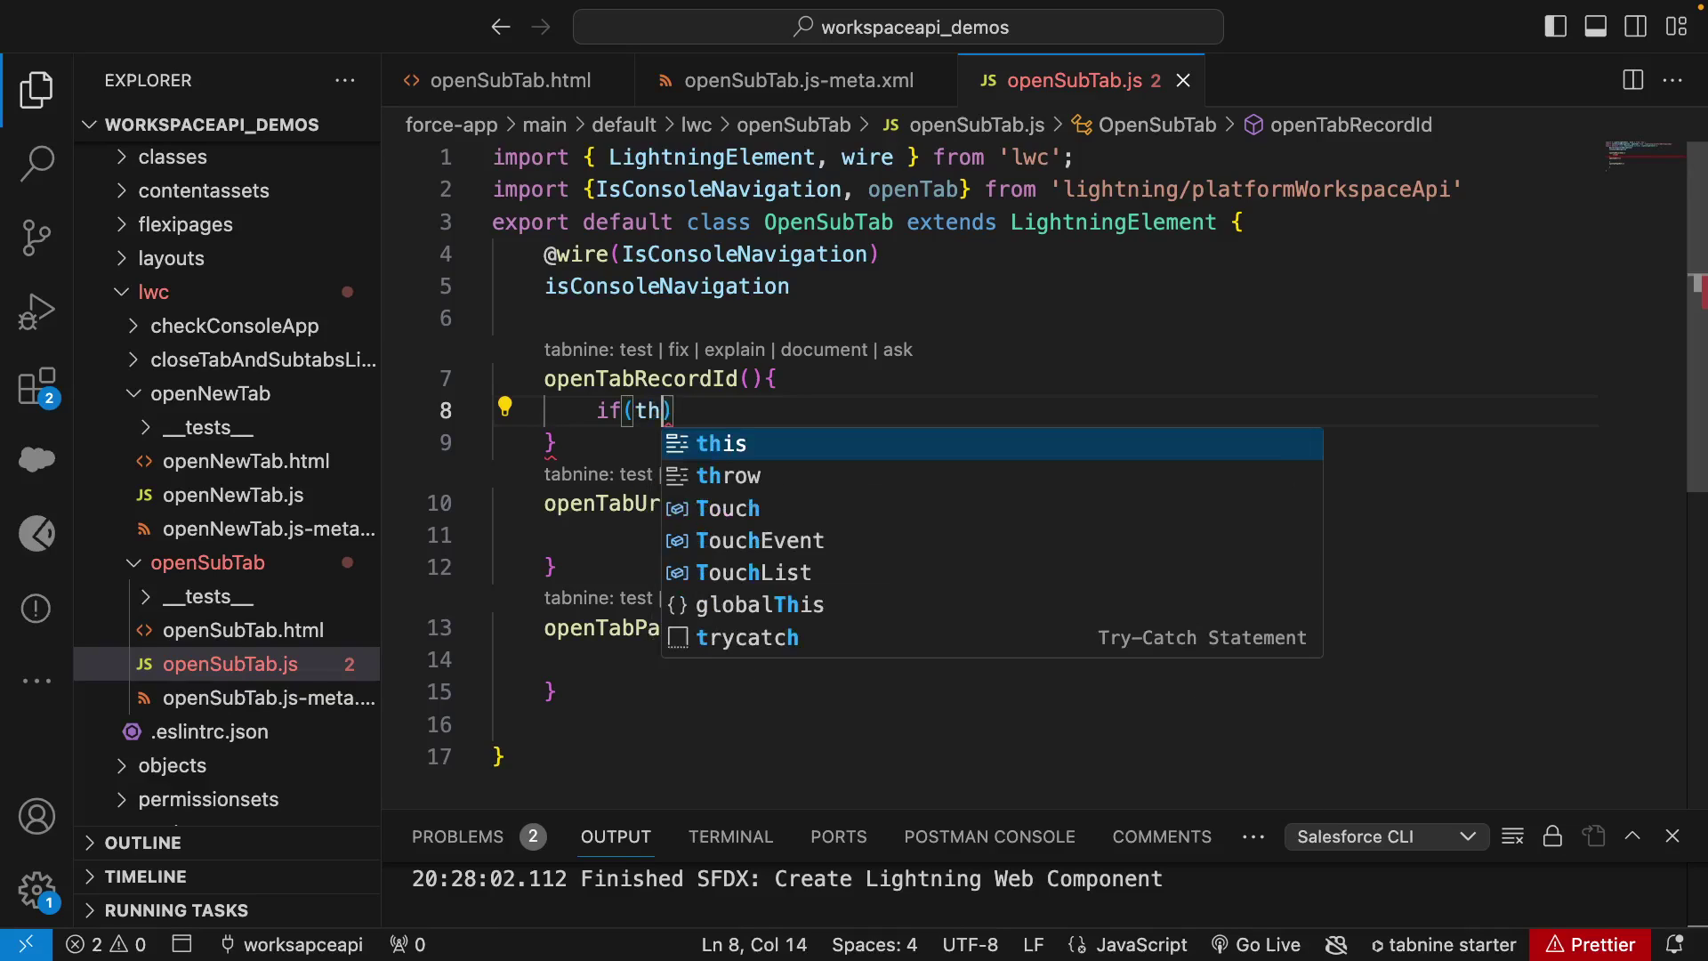
type("is.i")
key("Tab")
key("Right")
type("{")
key("Return")
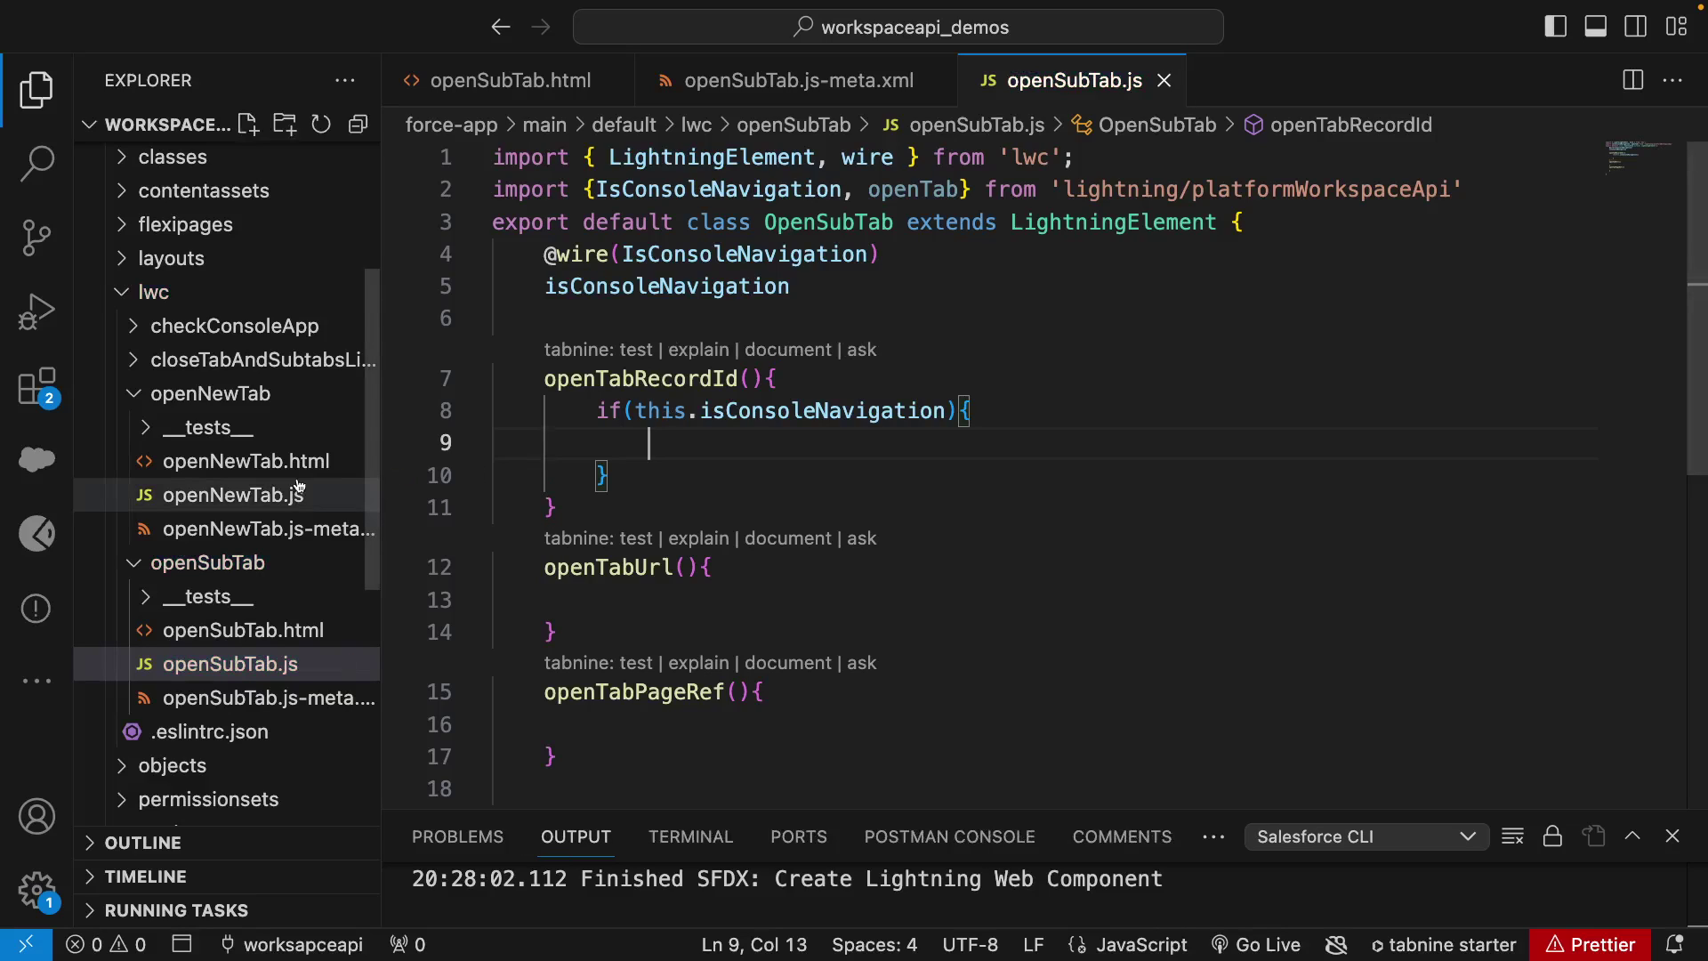
- Paste openNewTab's openTab call with error handling, renaming it and its import to openSubTab
left_click(234, 494)
left_click_drag(647, 475, 674, 667)
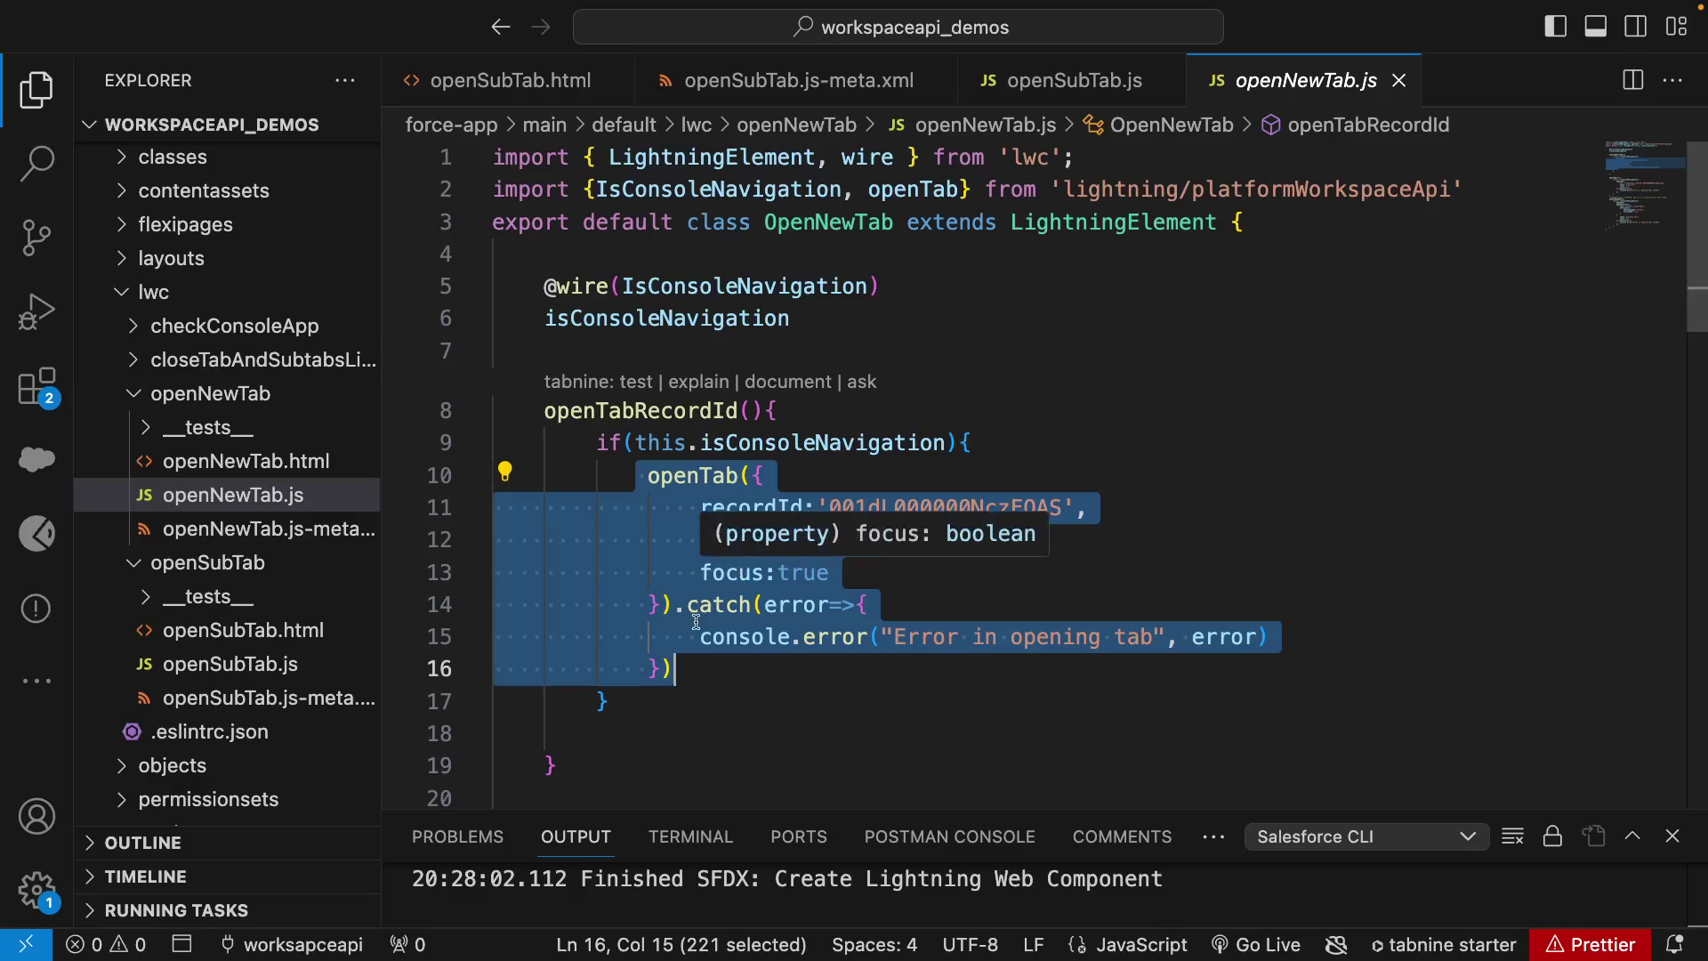
left_click(231, 663)
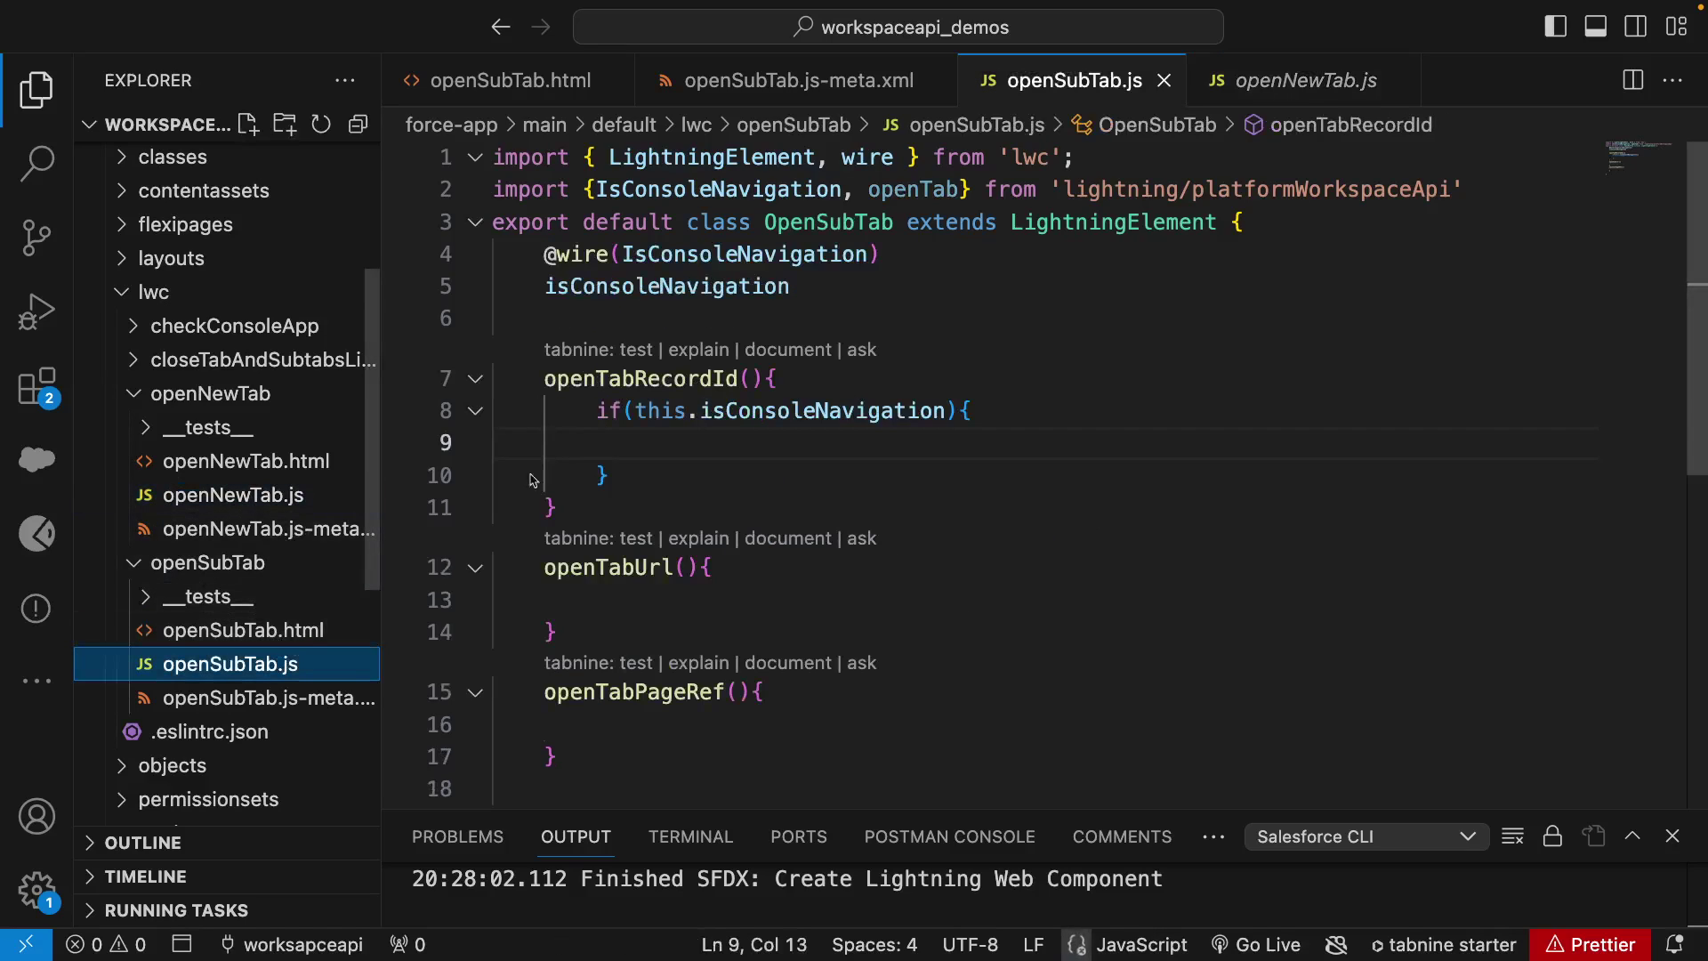
type("openTab({                 recordId:'001dL000000NczFQAS',                 label:'Troop',                 focus:true             }).catch(error=>{                 console.error(\"Error in opening tab\", error)             })")
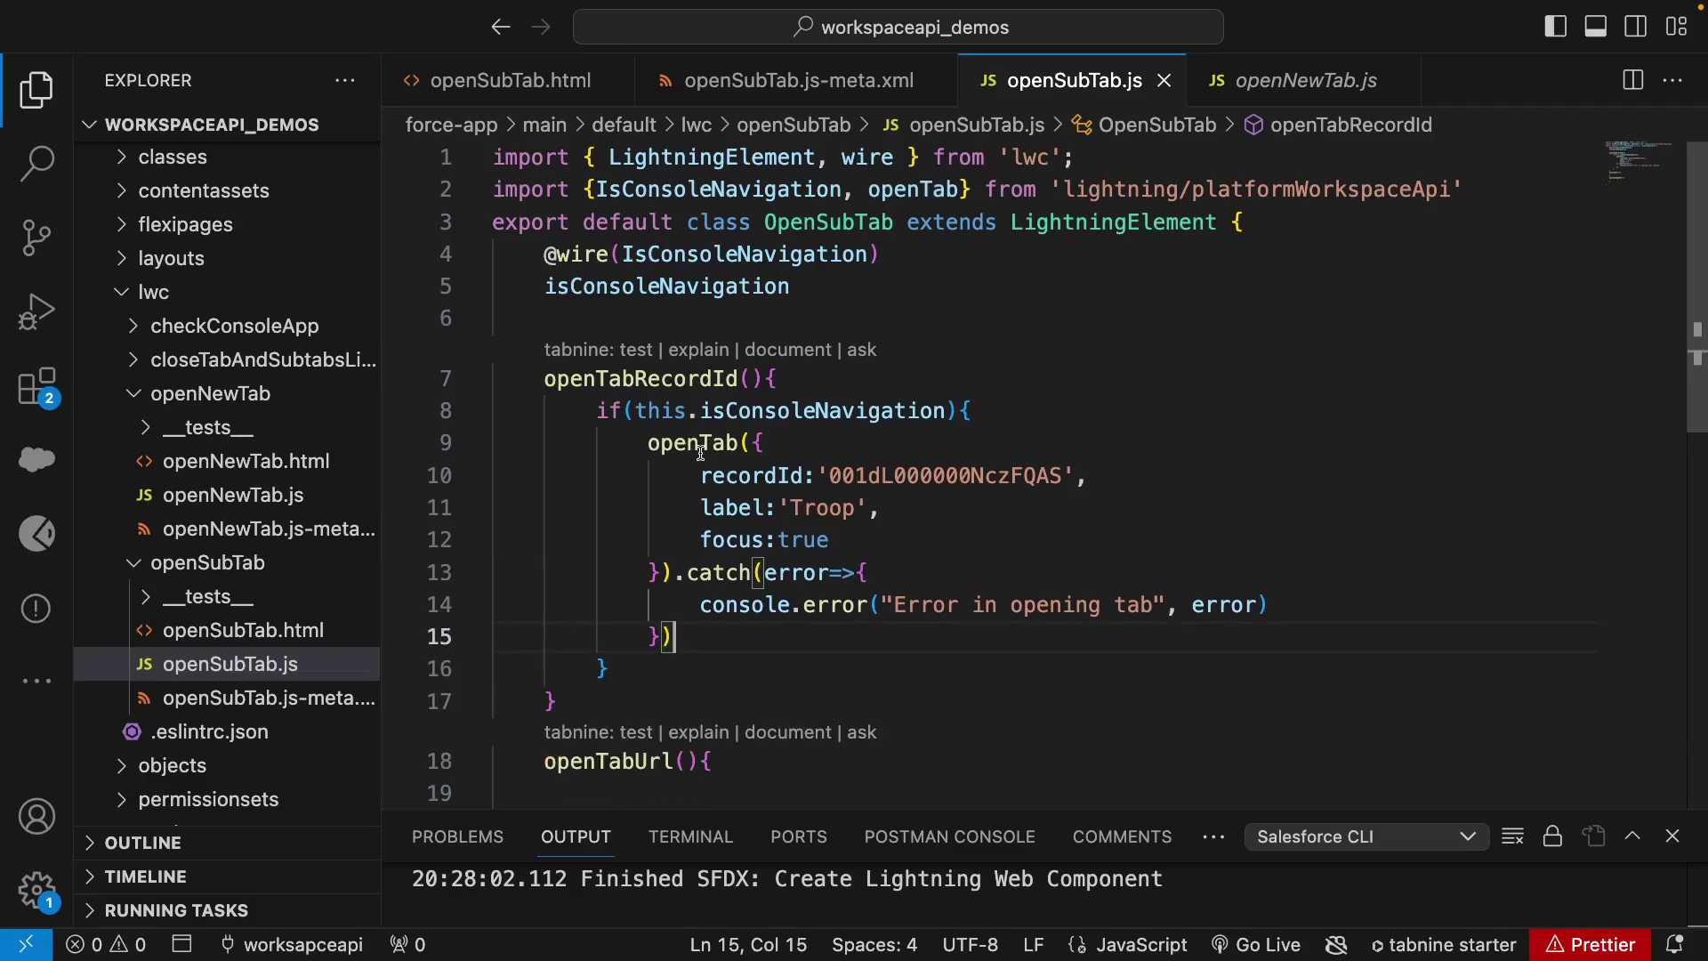
double_click(697, 443)
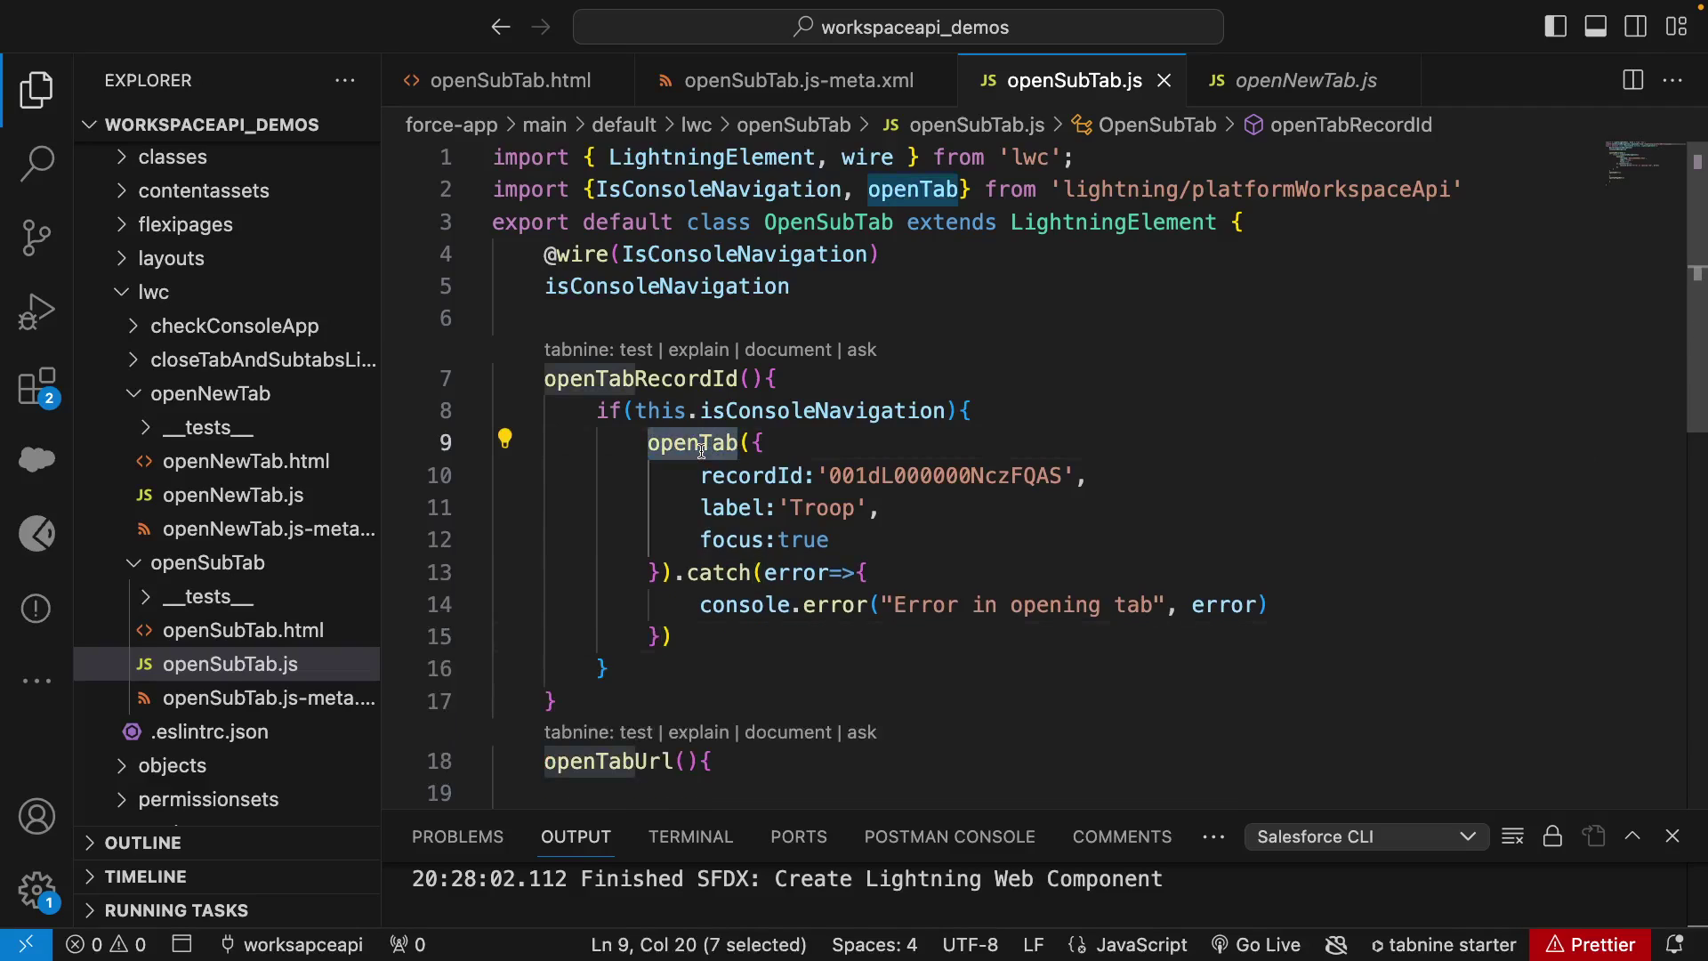
left_click(699, 443)
type("Sub")
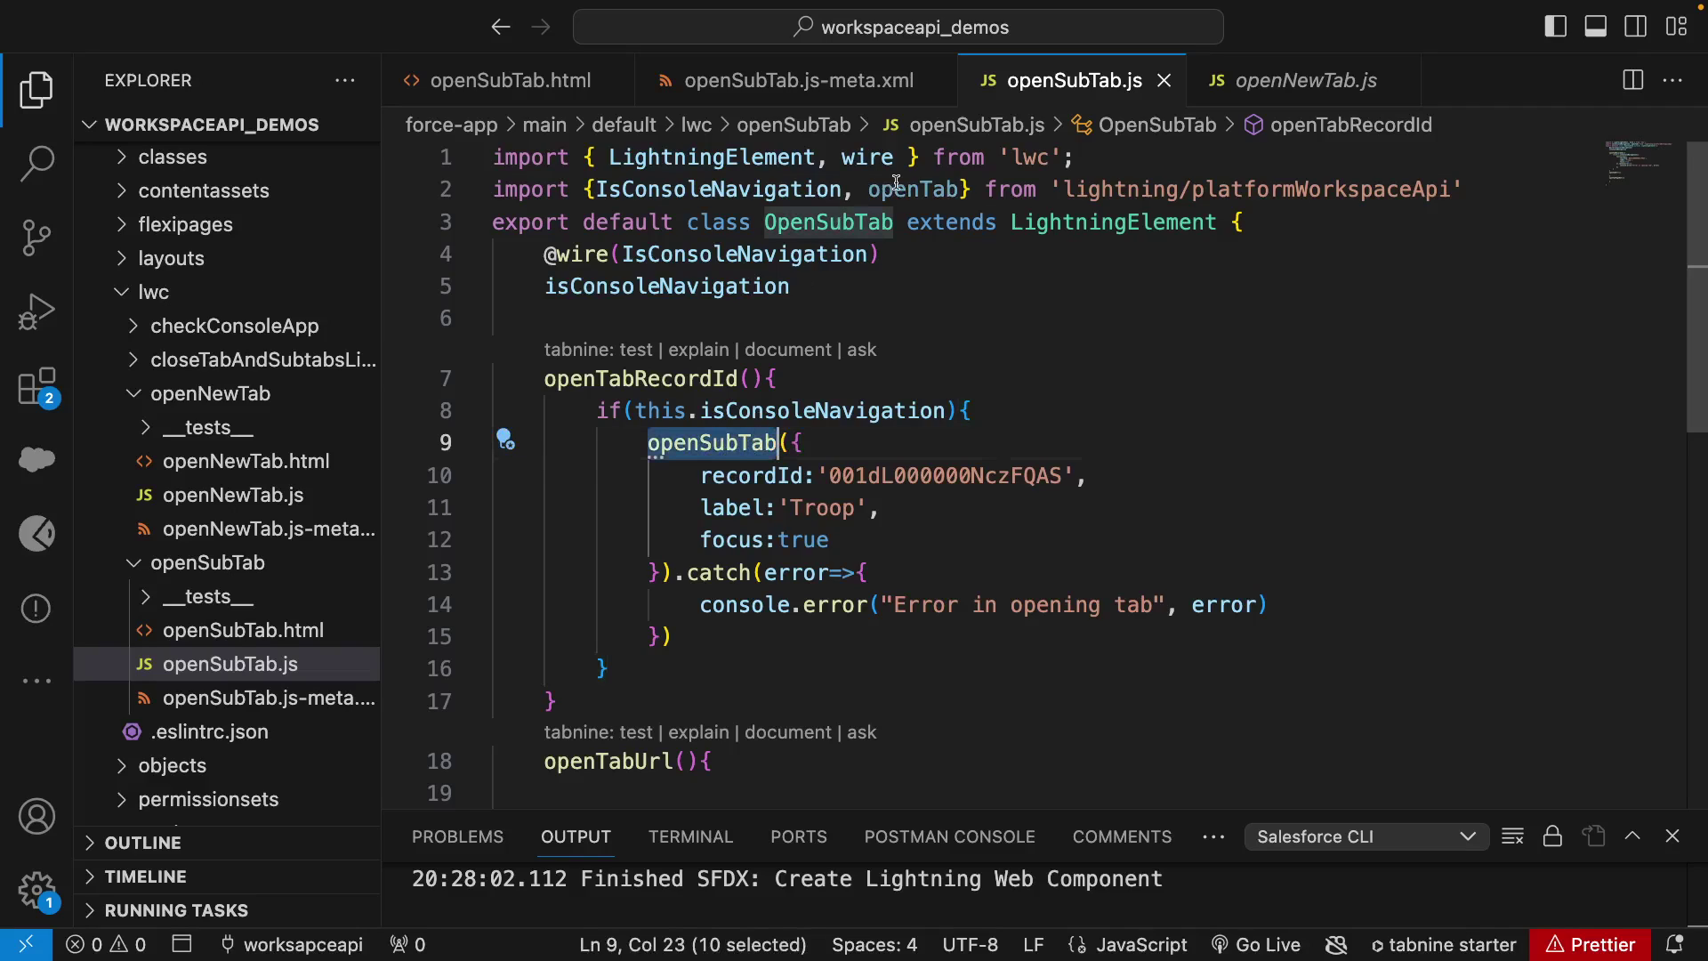
double_click(913, 190)
type("openSubTab")
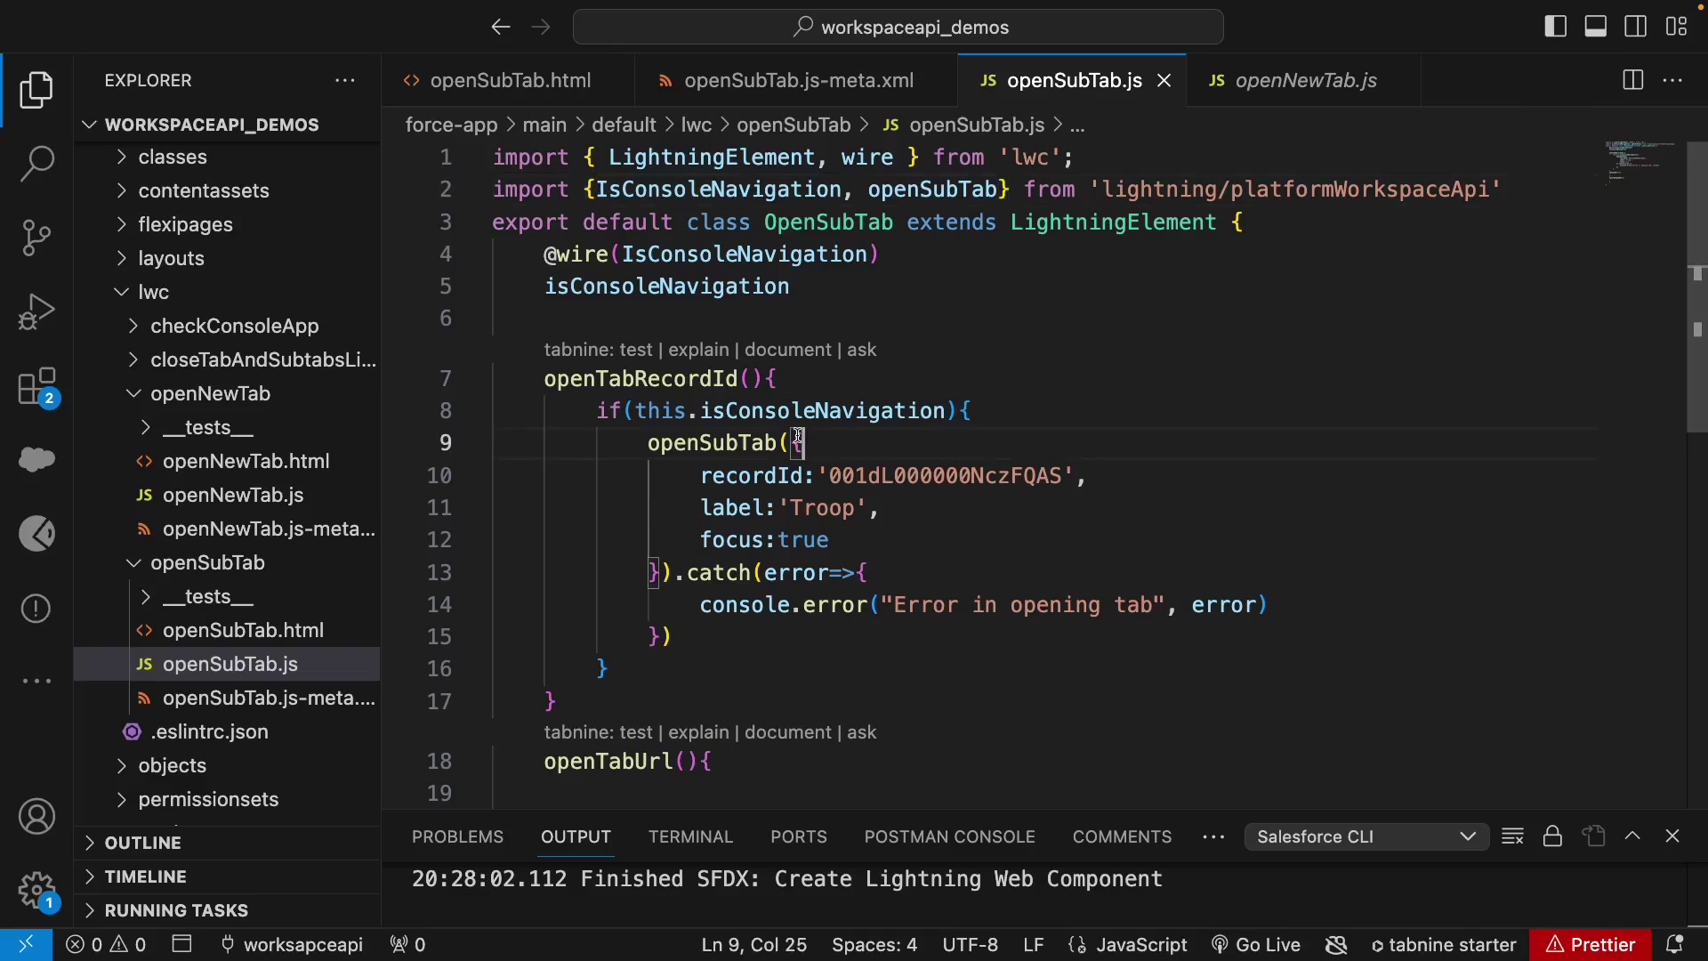
- Pass parentTabId as openSubTab's first argument and add EnclosingTabId to the imports
left_click_drag(792, 442, 660, 573)
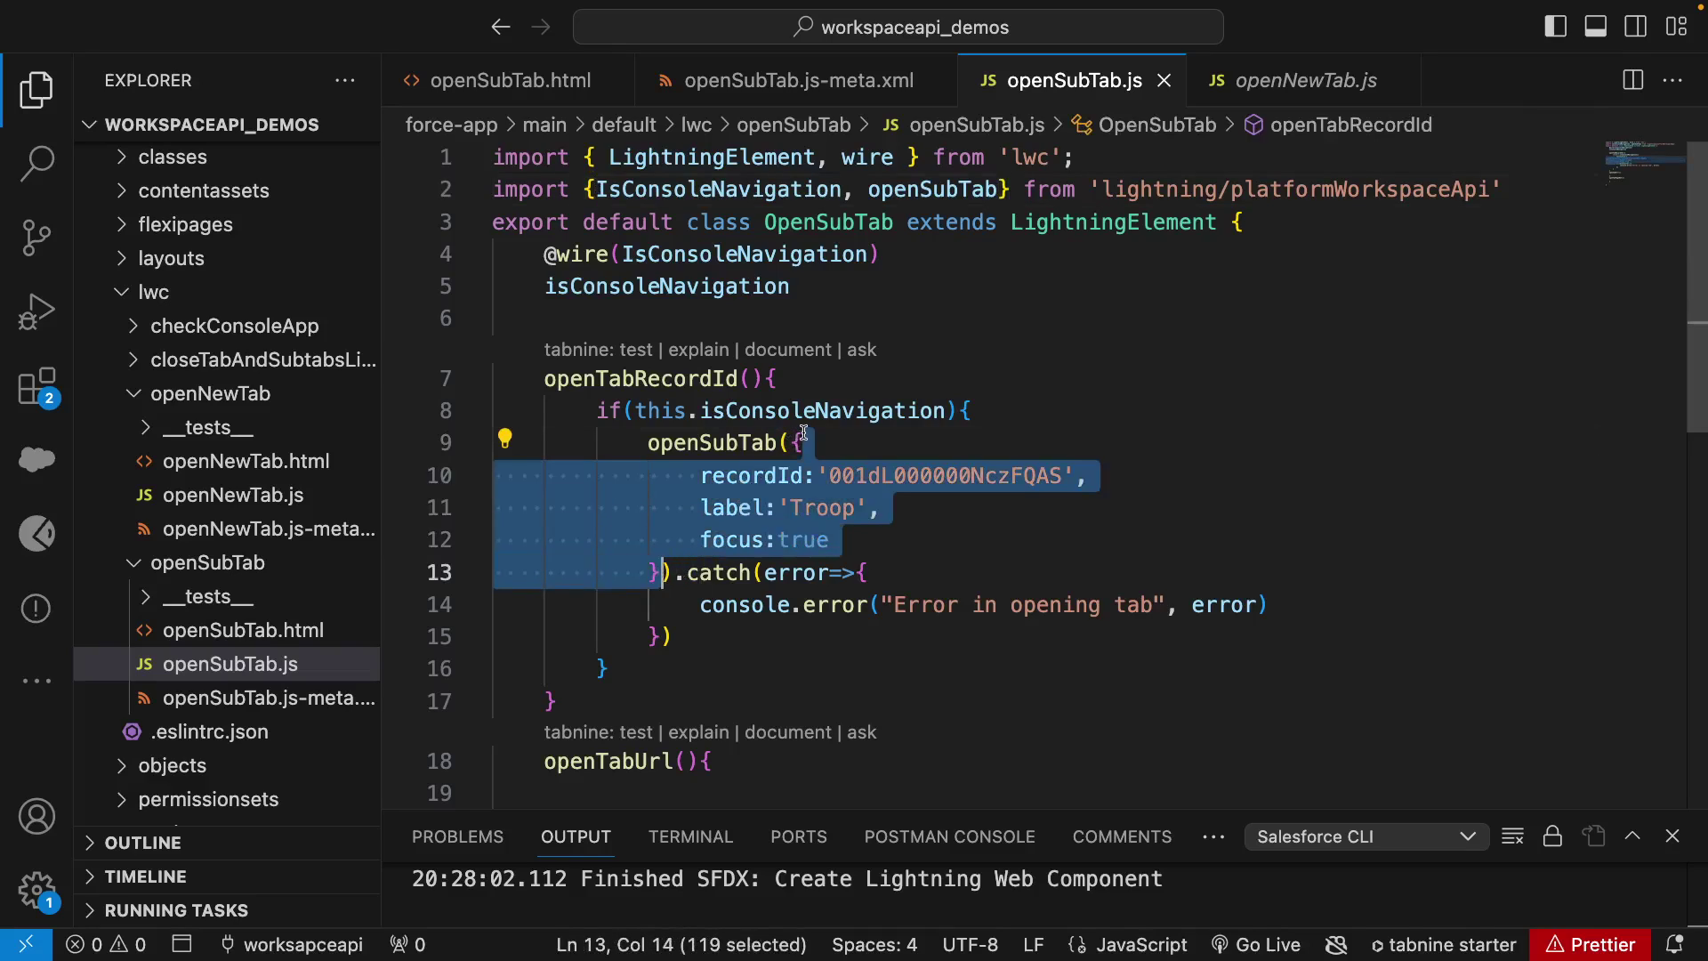
left_click(794, 441)
left_click_drag(794, 441, 664, 573)
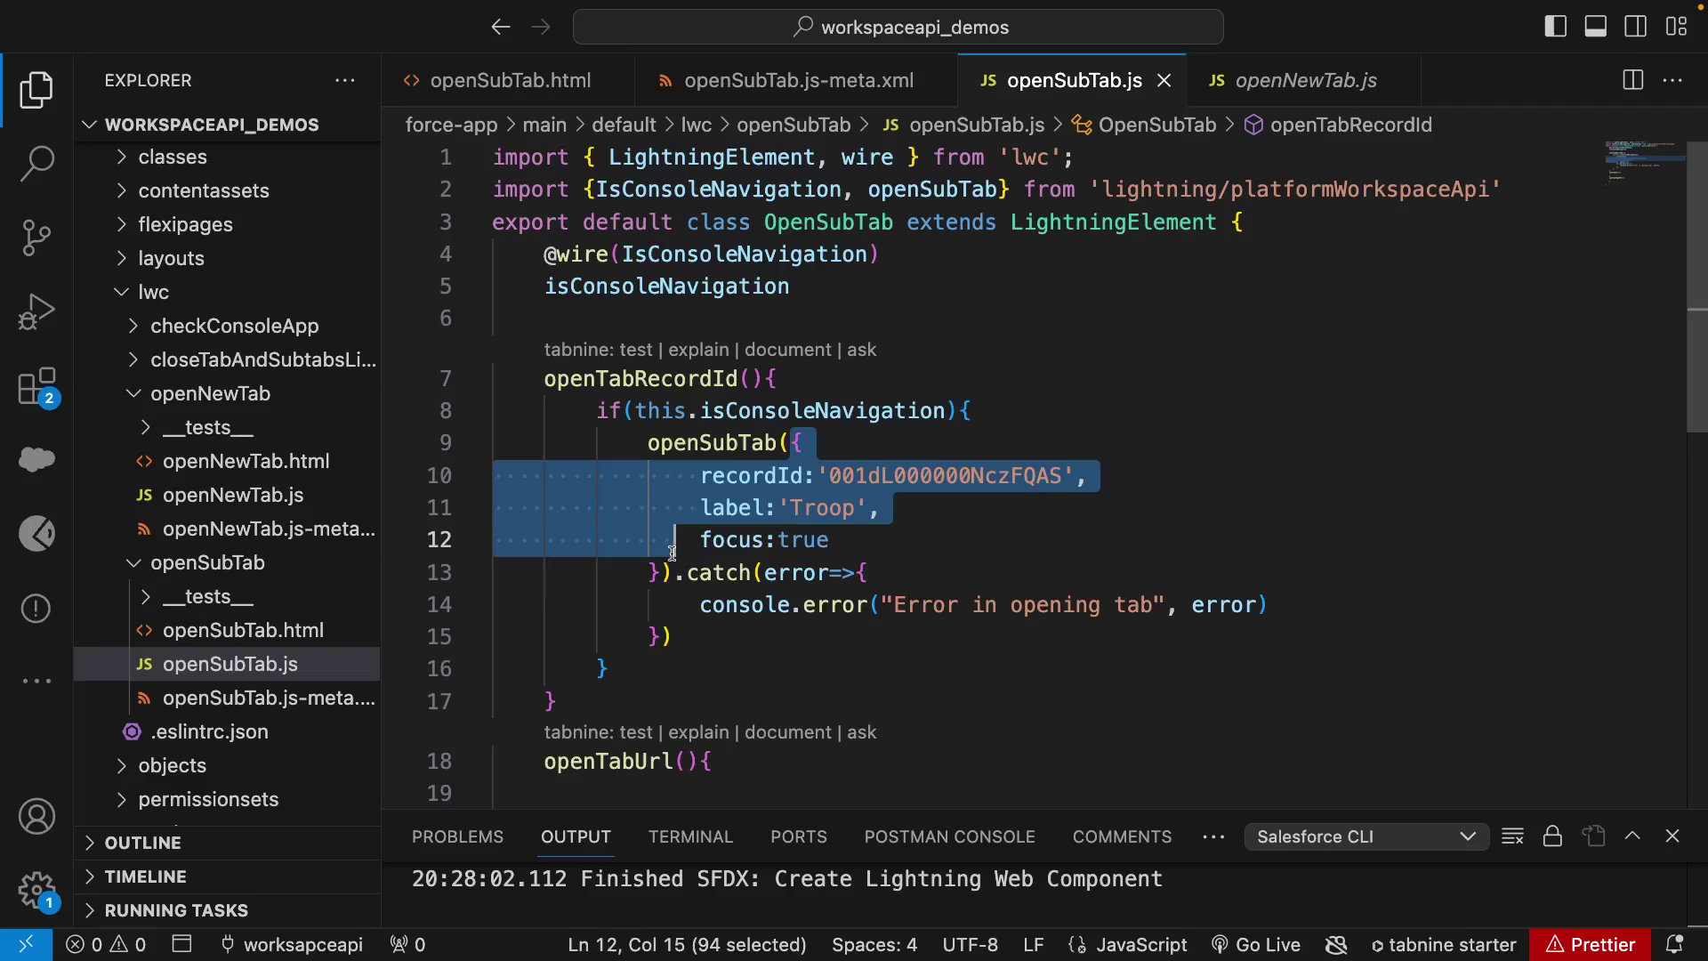
left_click(794, 442)
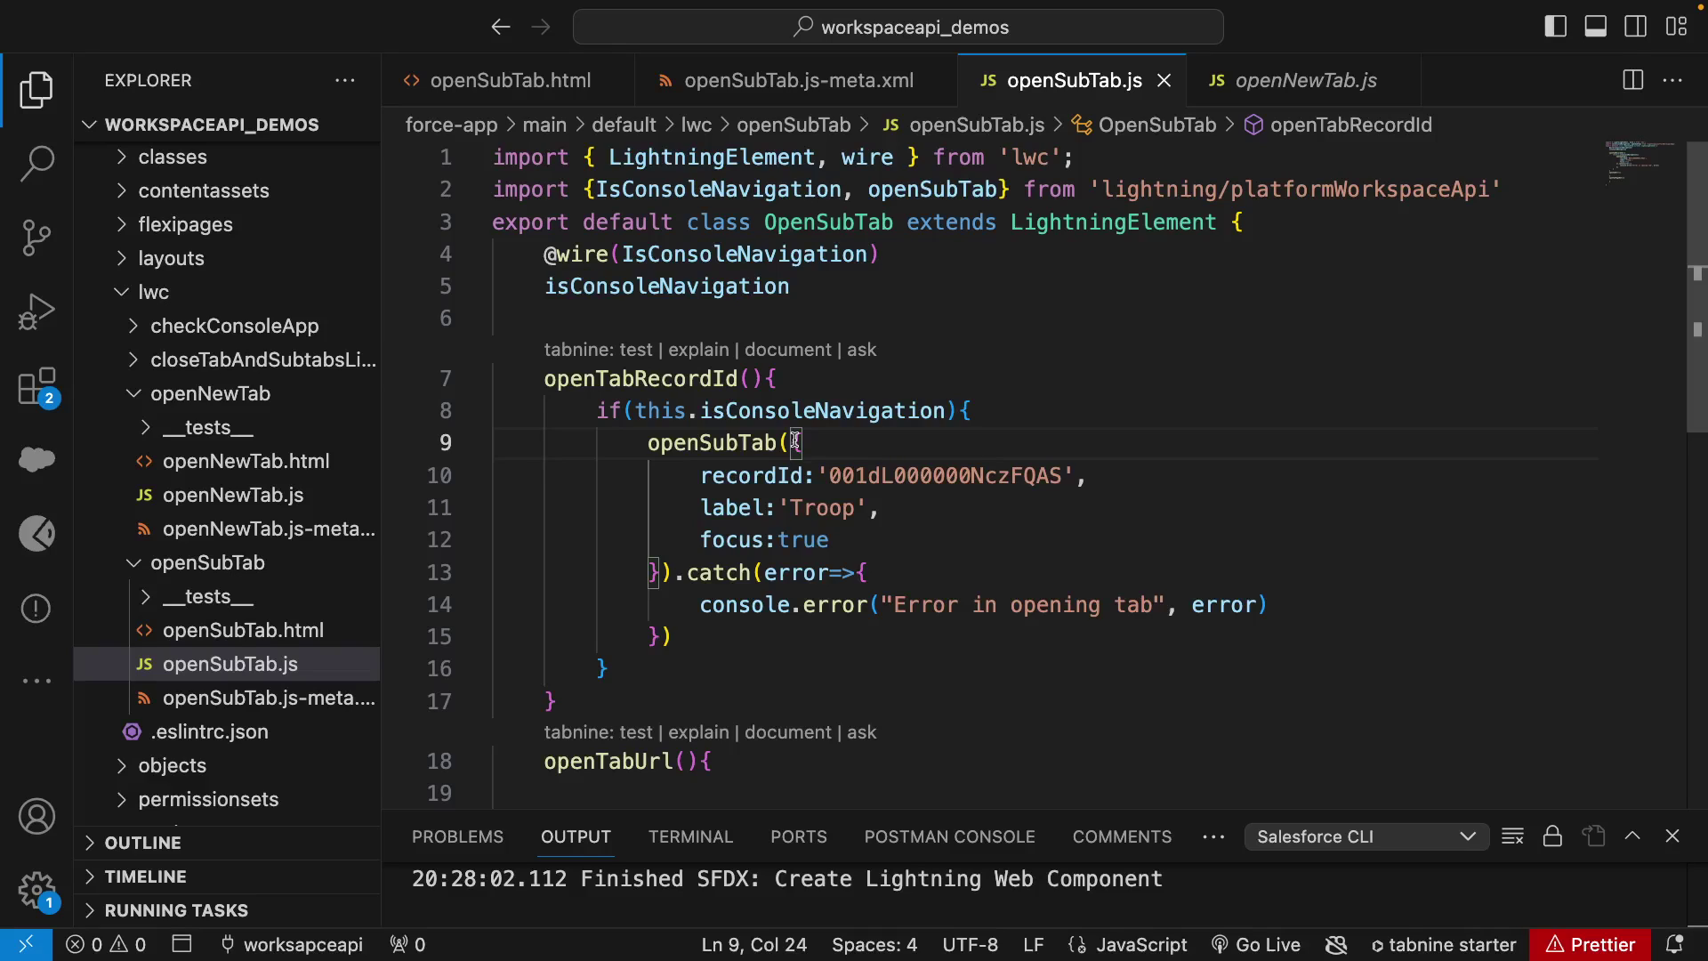
type("parentT")
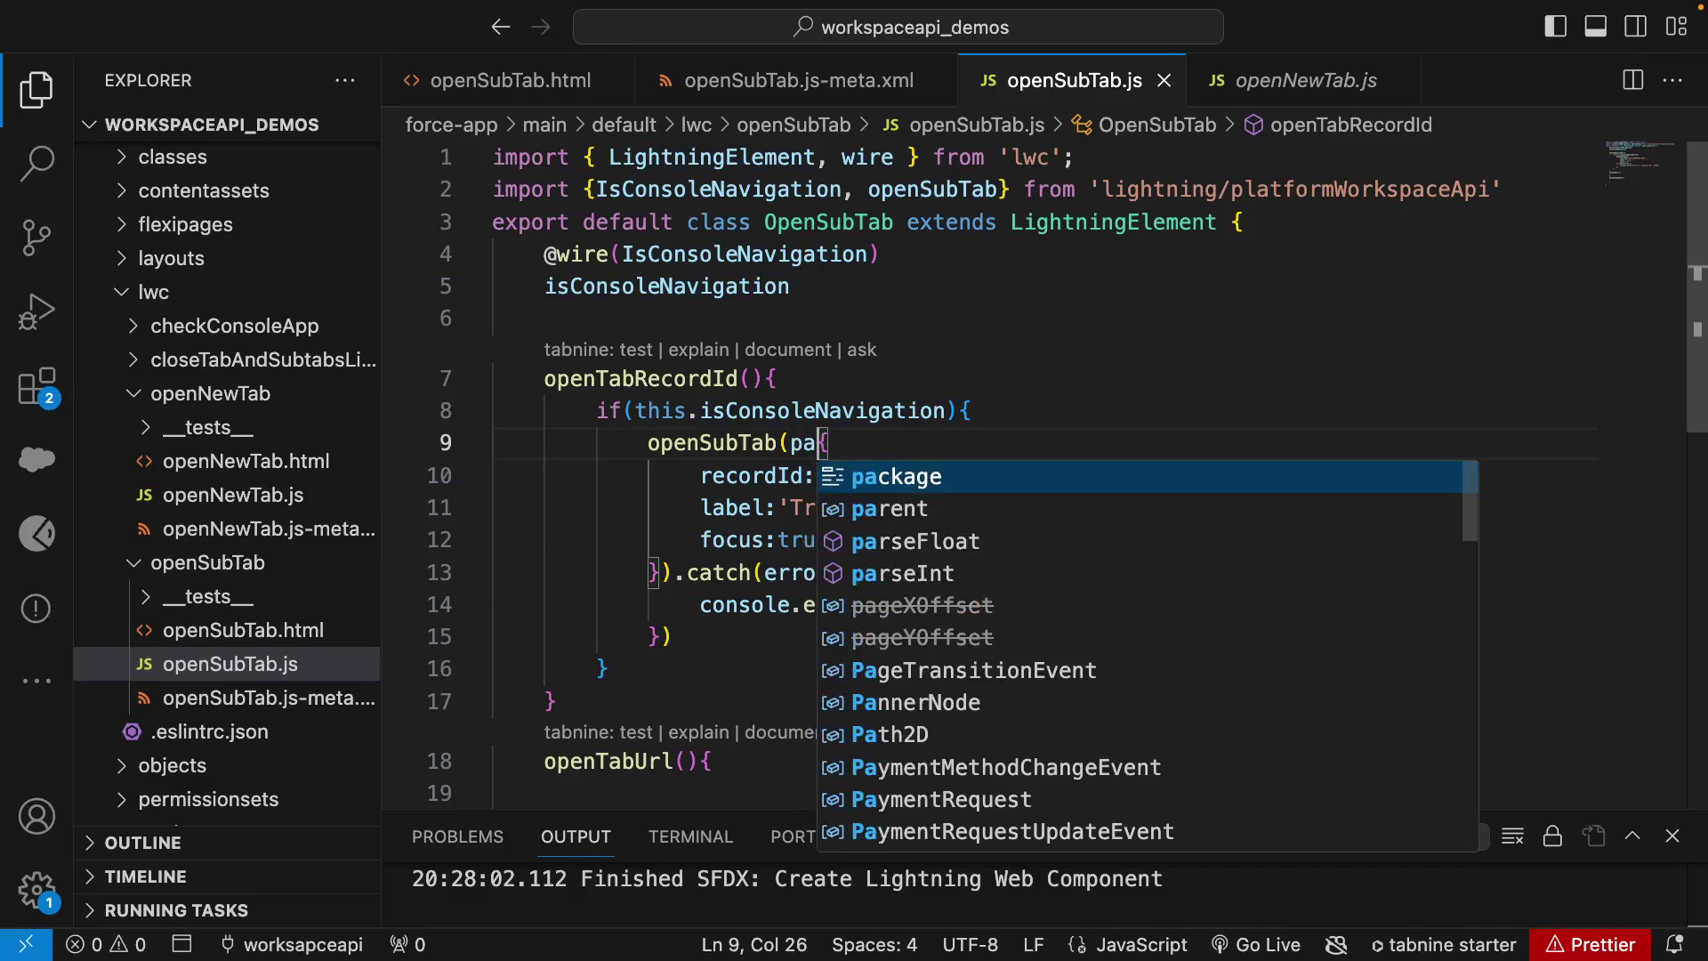
type("abId,")
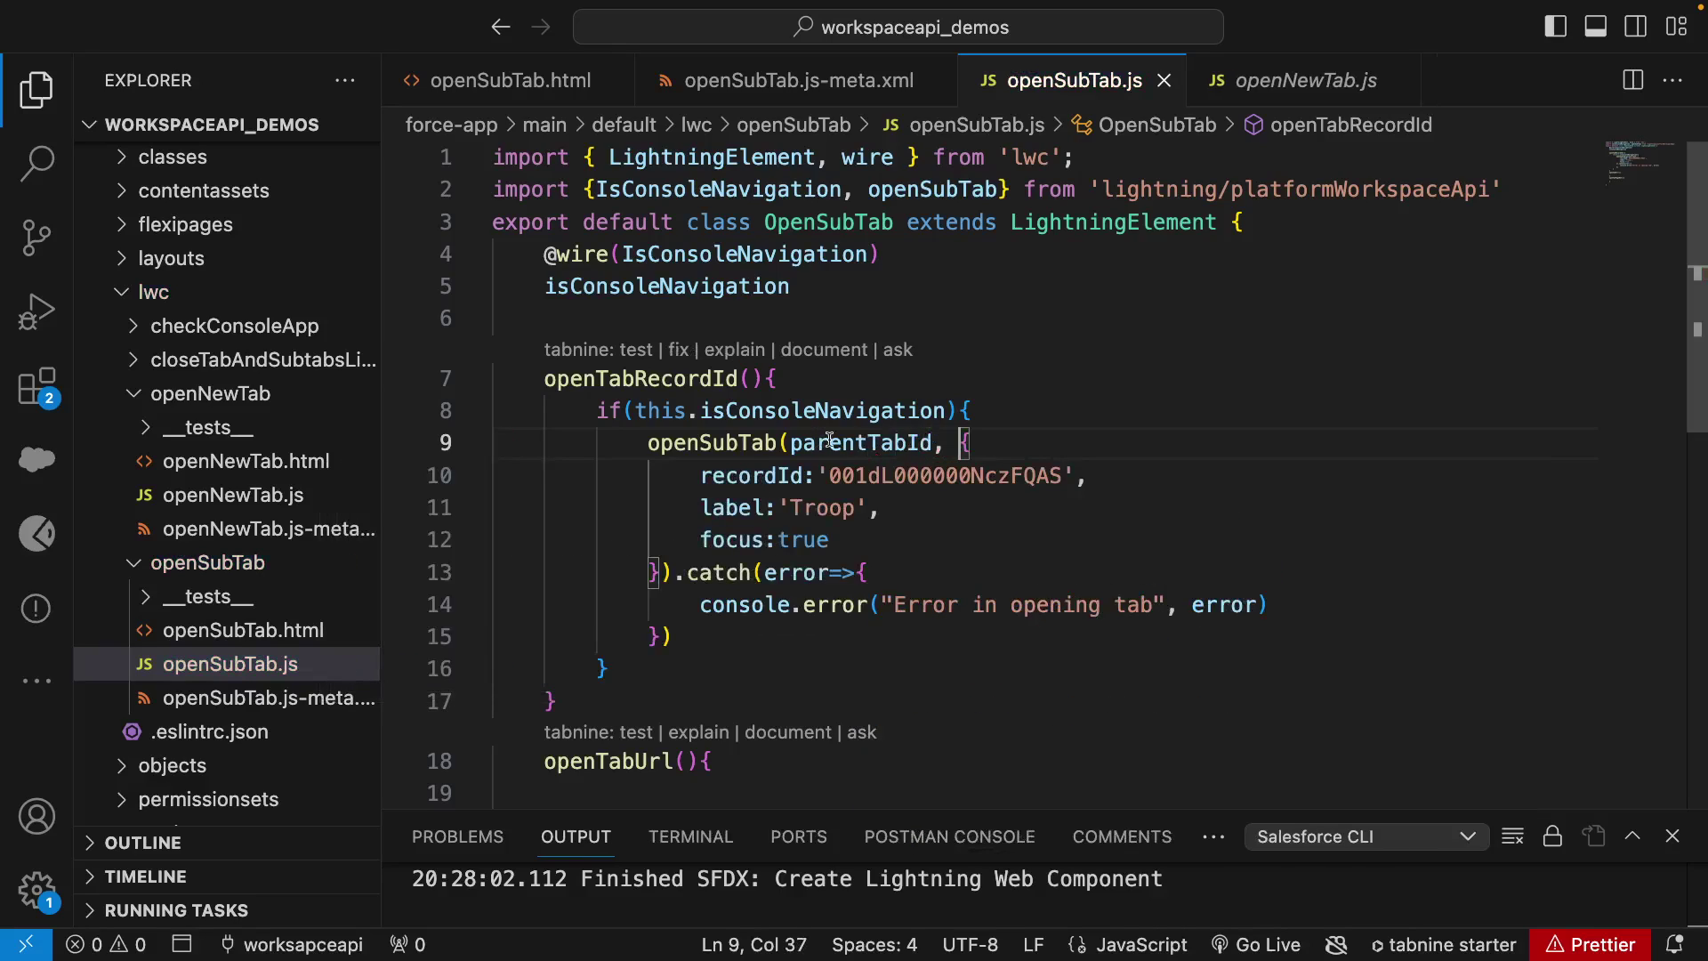
key("Left")
key("Left")
key("Left")
double_click(810, 443)
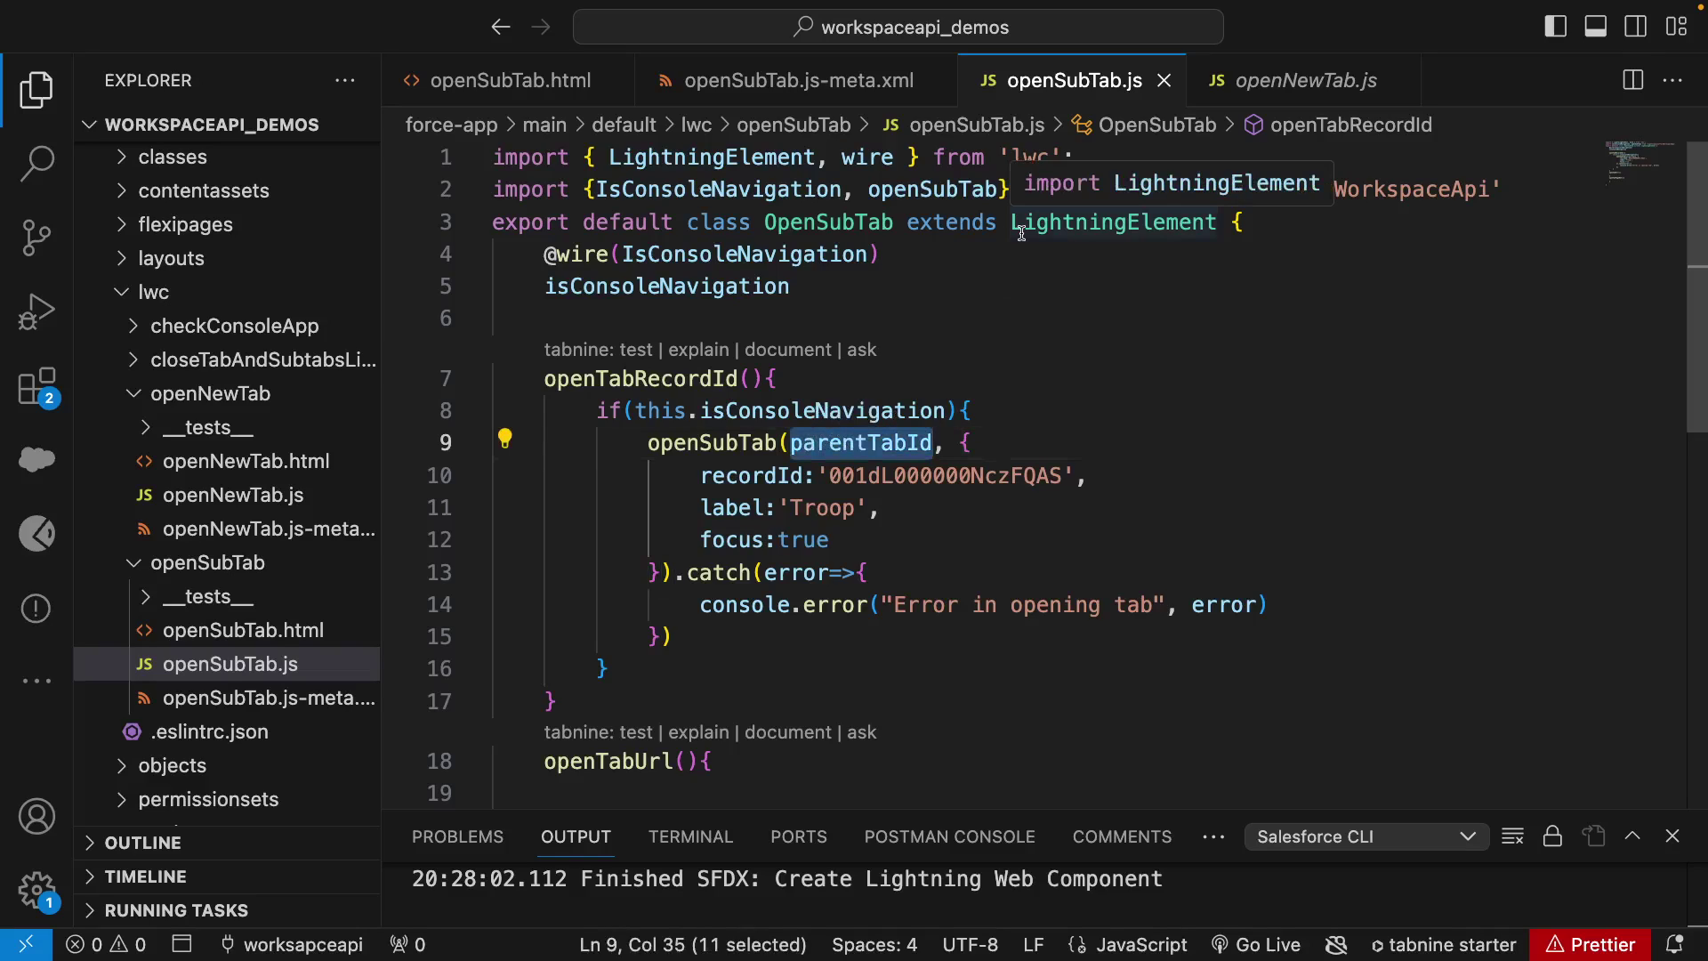
left_click(1001, 189)
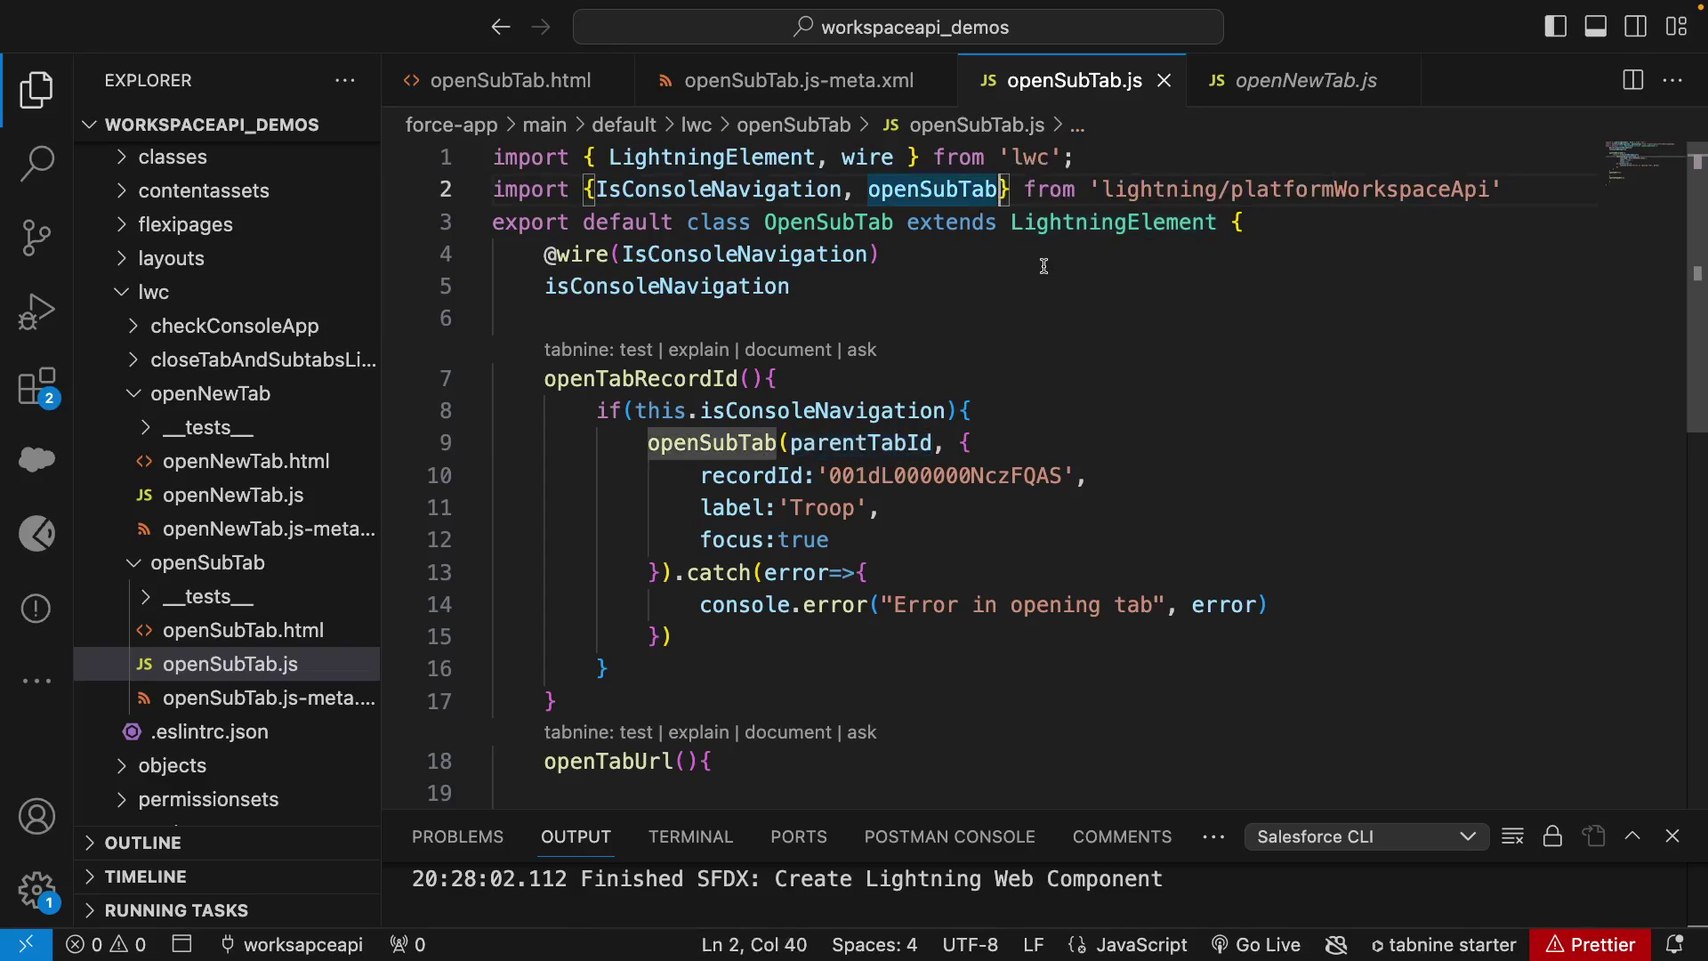
type(", Ens")
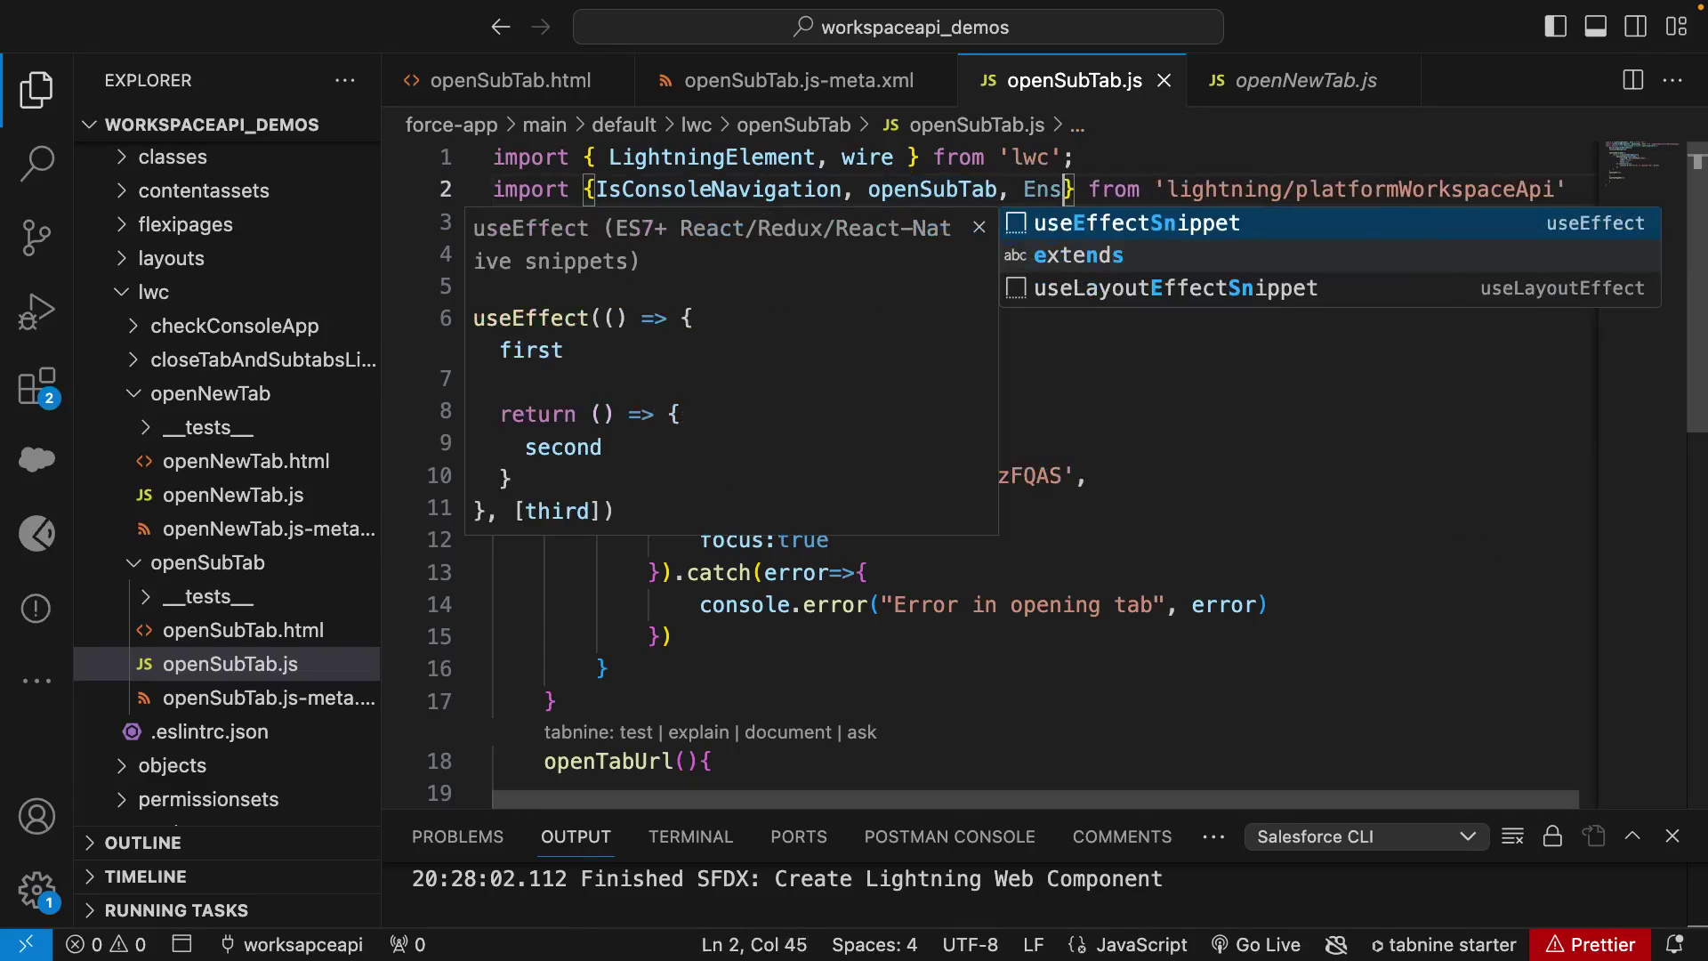
key("BackSpace")
type("closi")
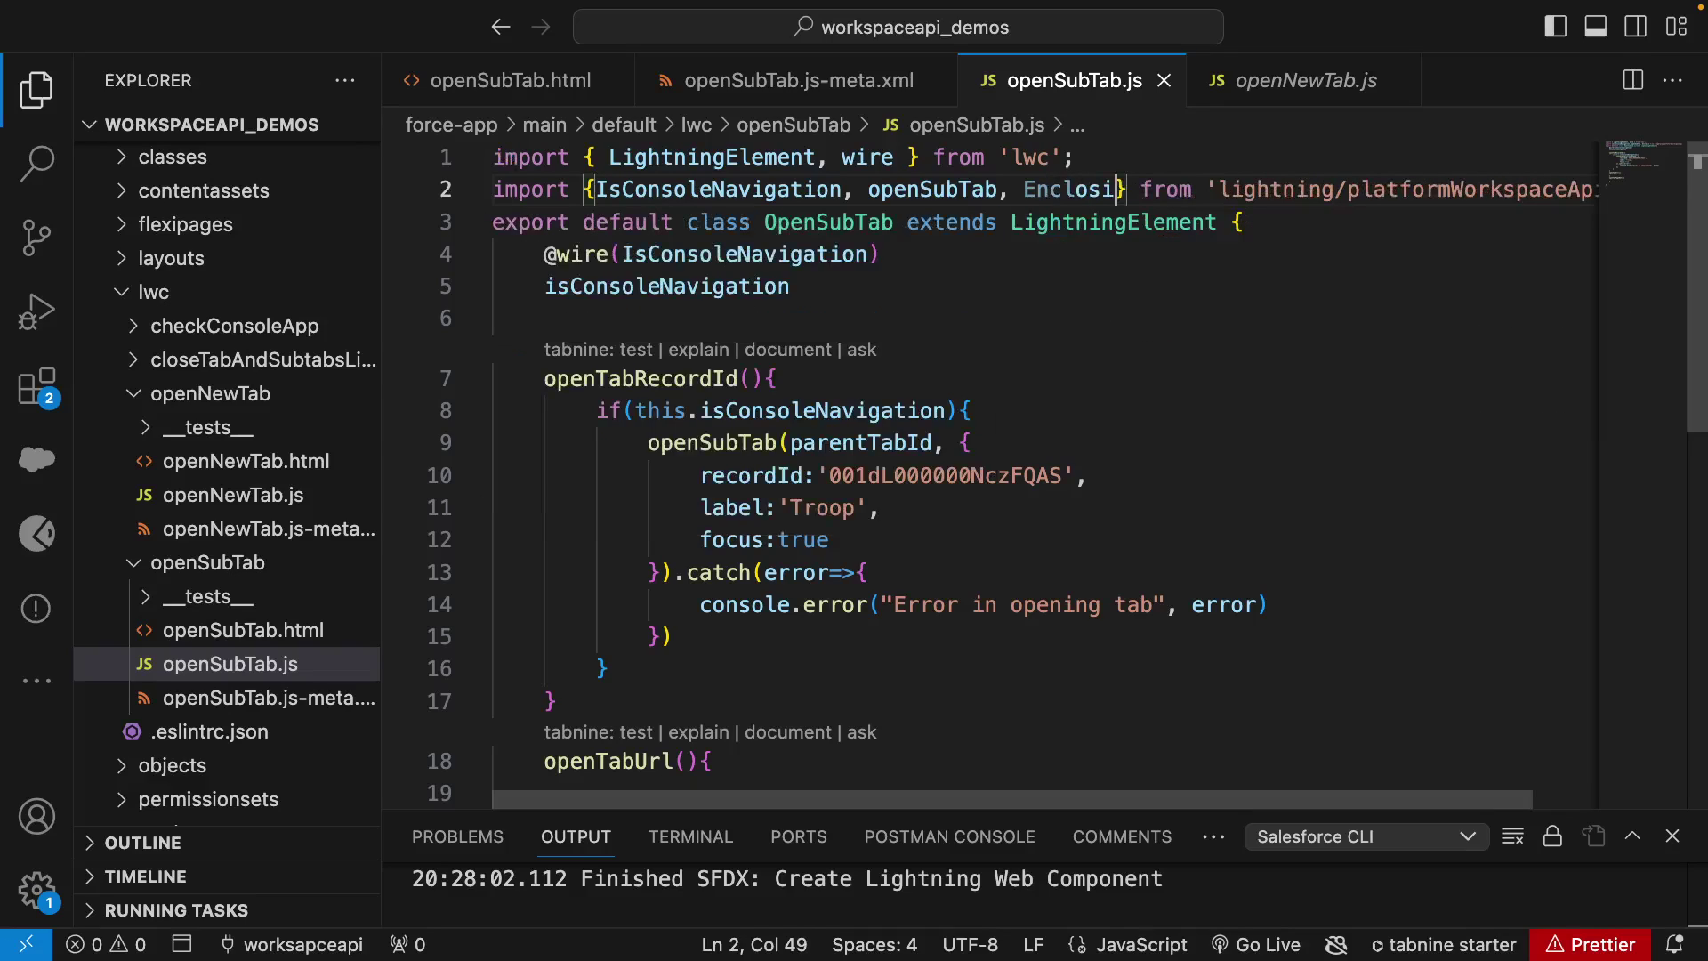
type("ngTabId")
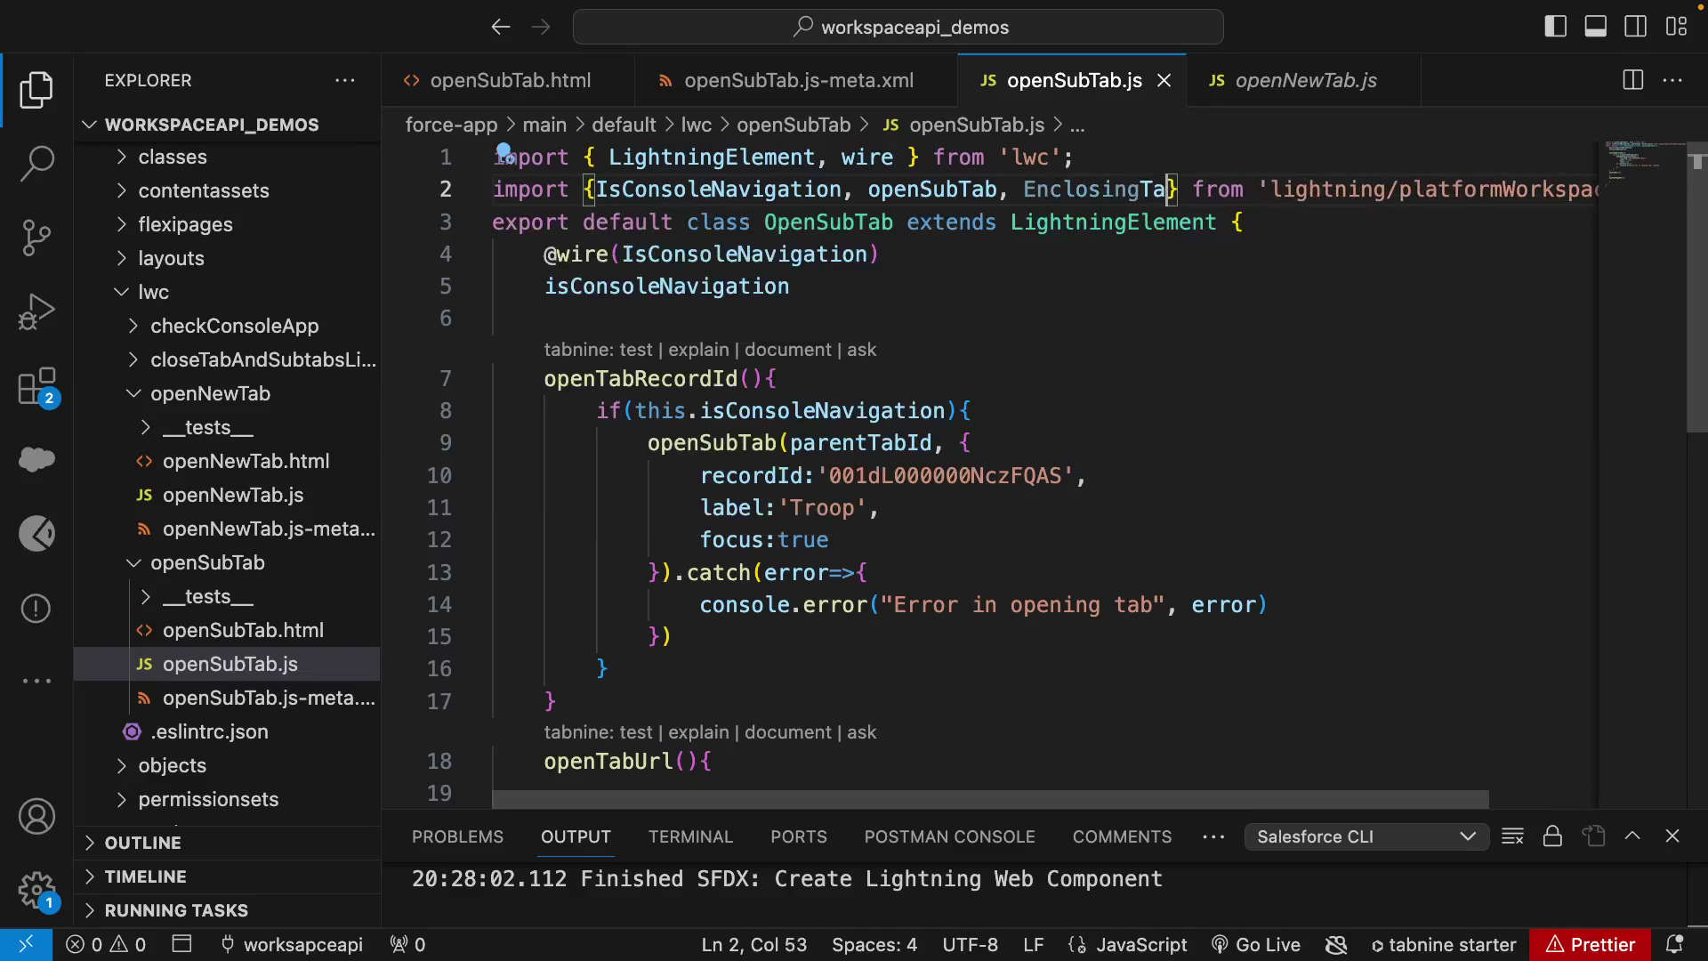
double_click(1146, 197)
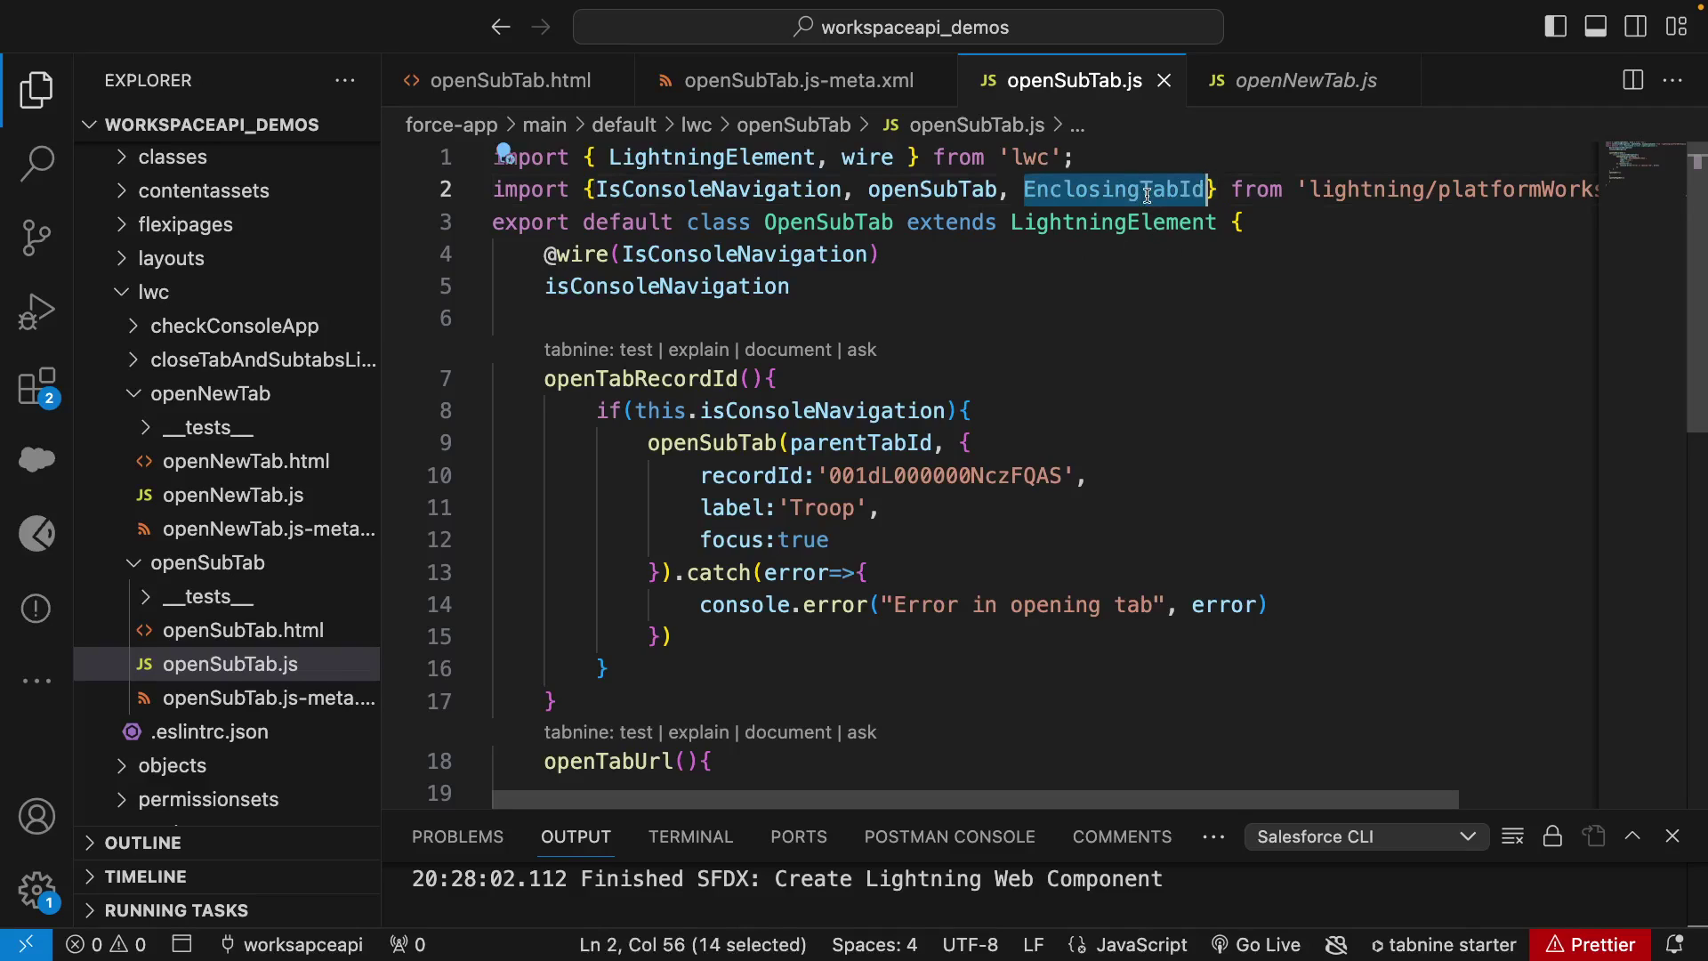
left_click(908, 286)
key("Return")
key("Return")
type("@wi")
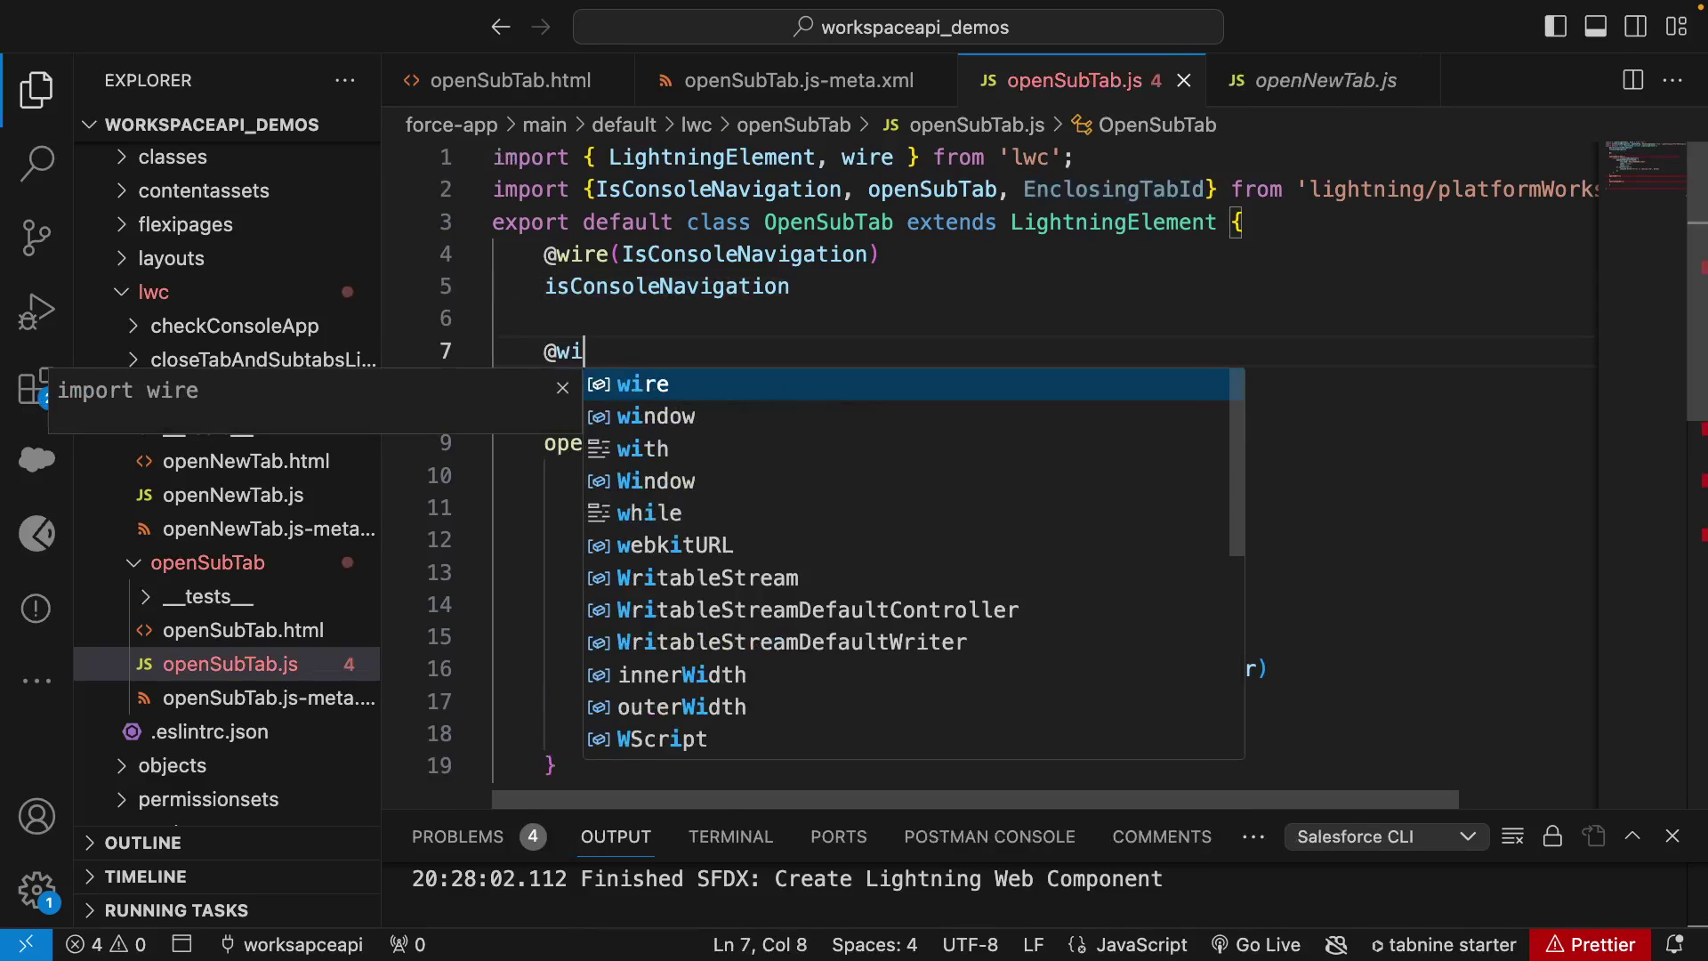
type("re(WEnclosingTabId)")
key("Return")
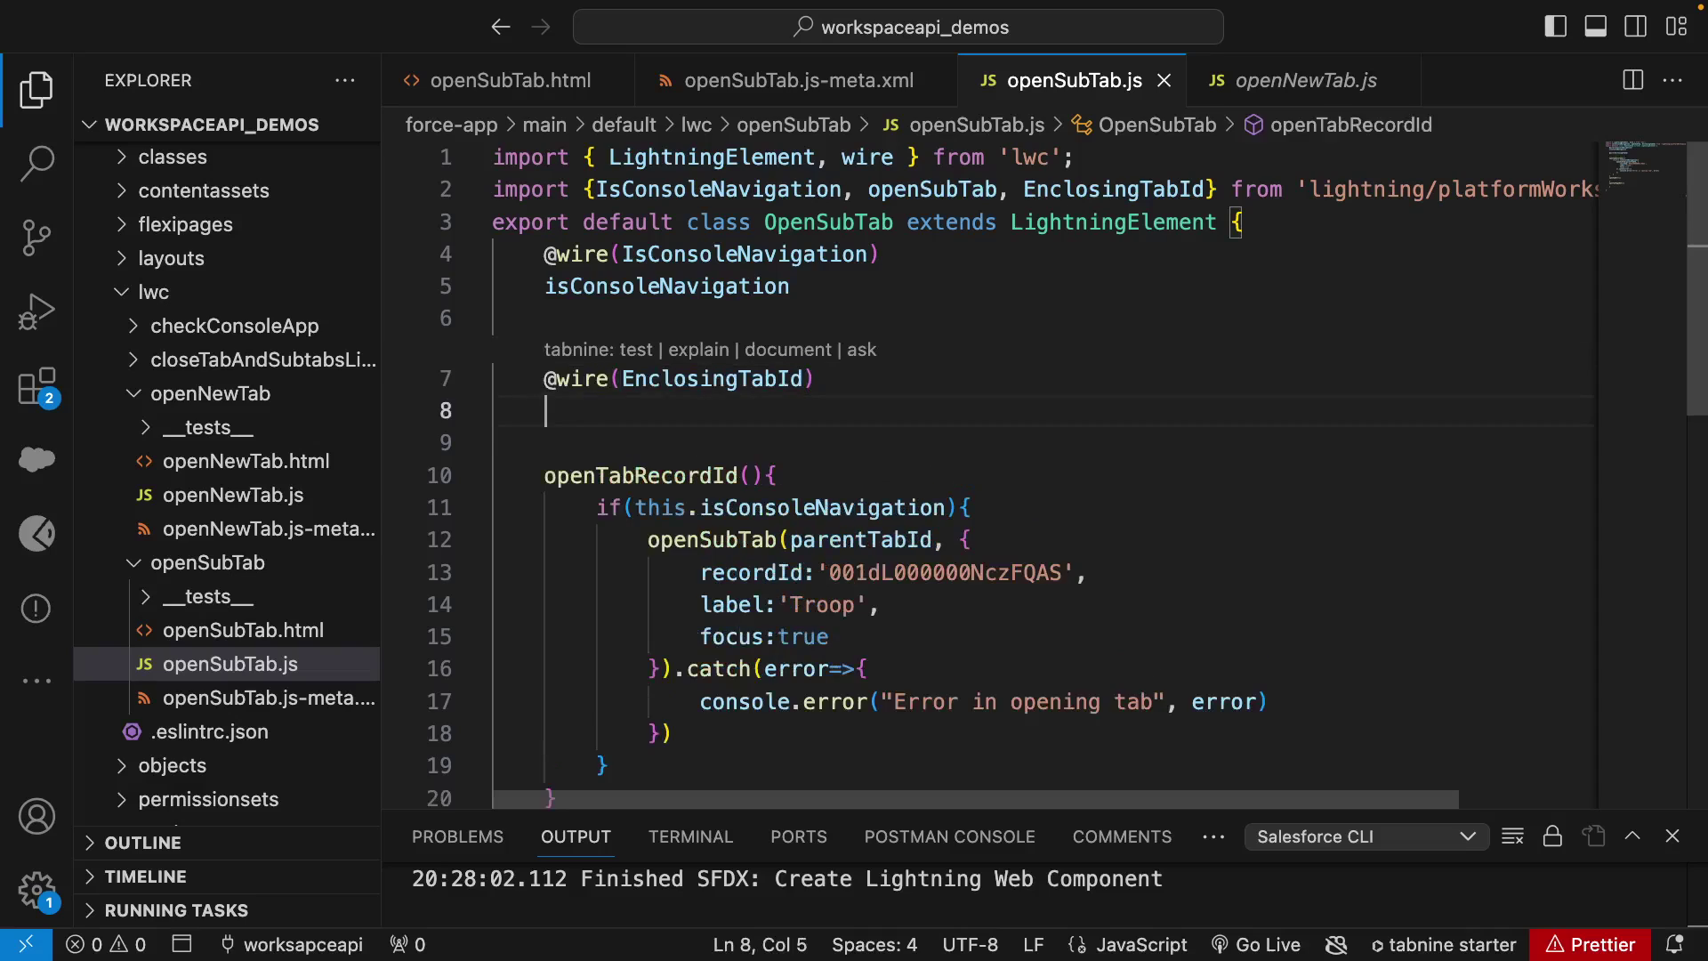
type("paren")
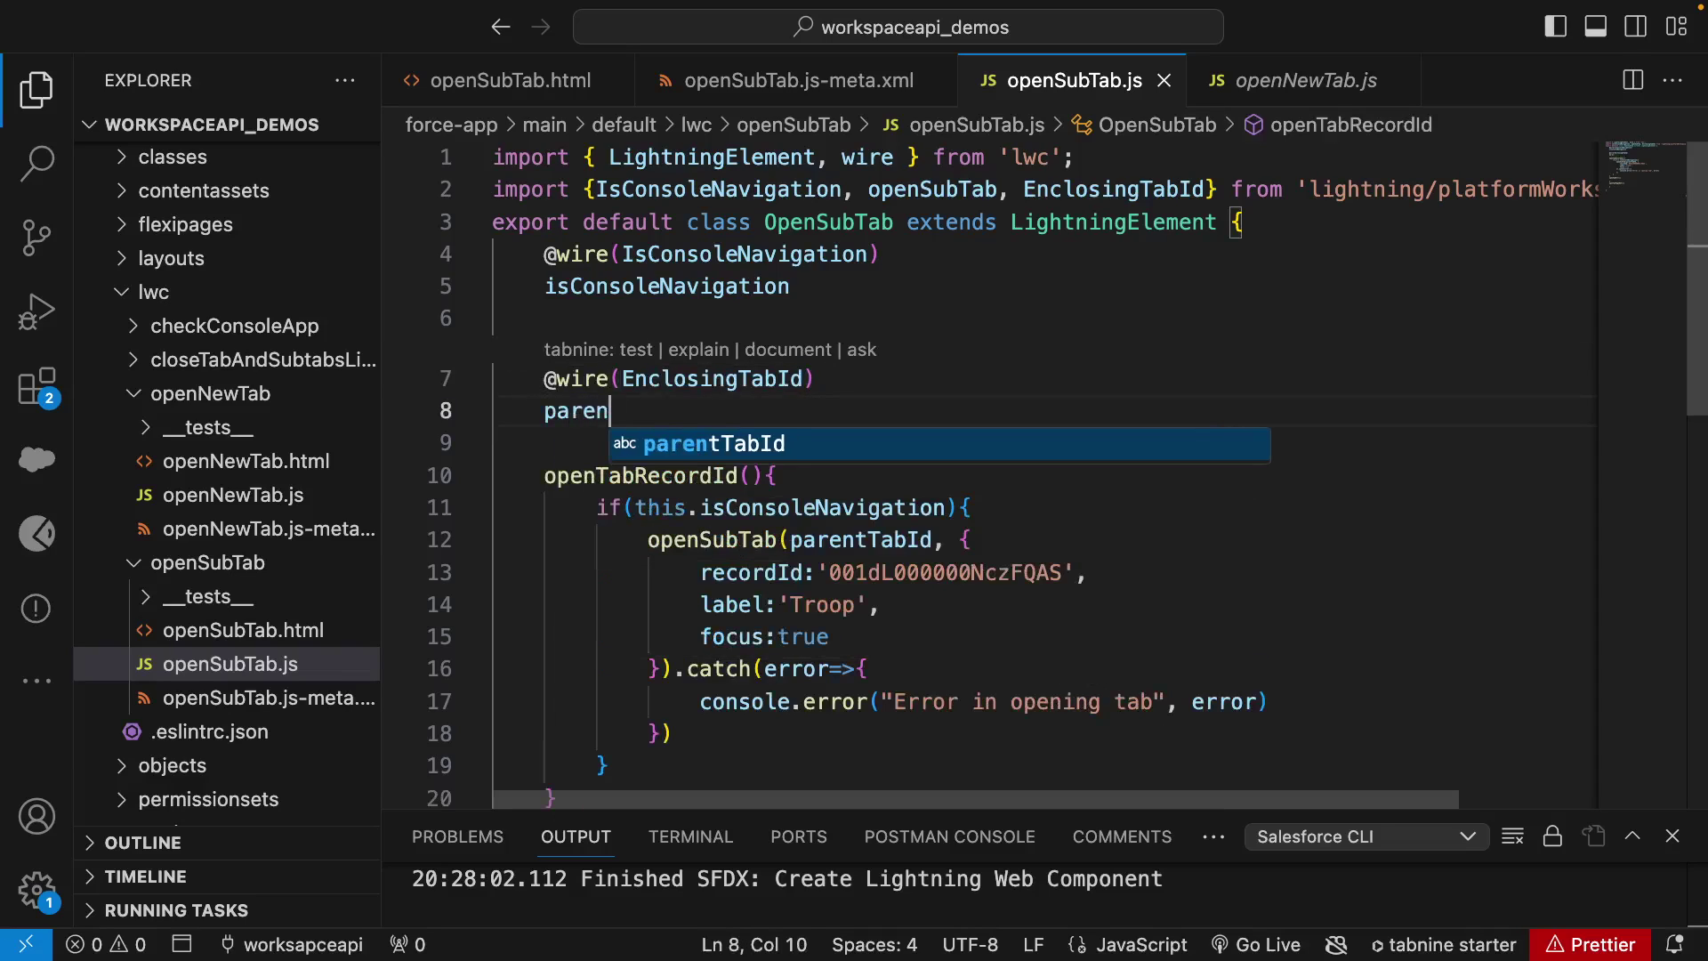
type("tTabId")
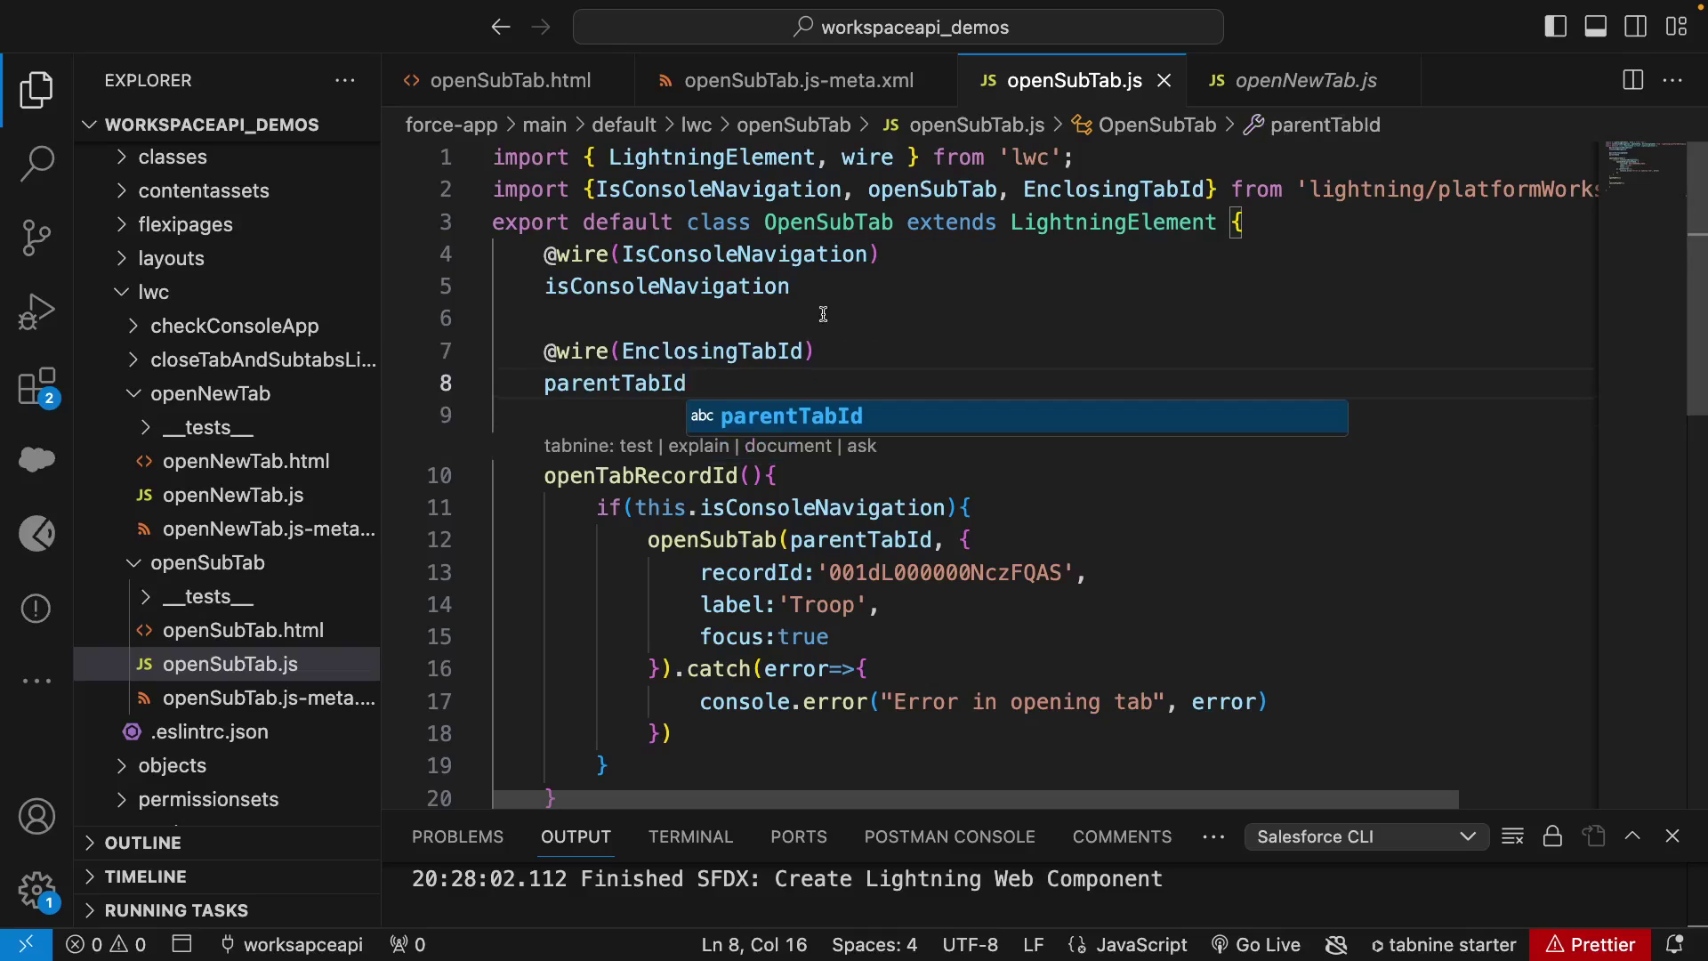
double_click(656, 383)
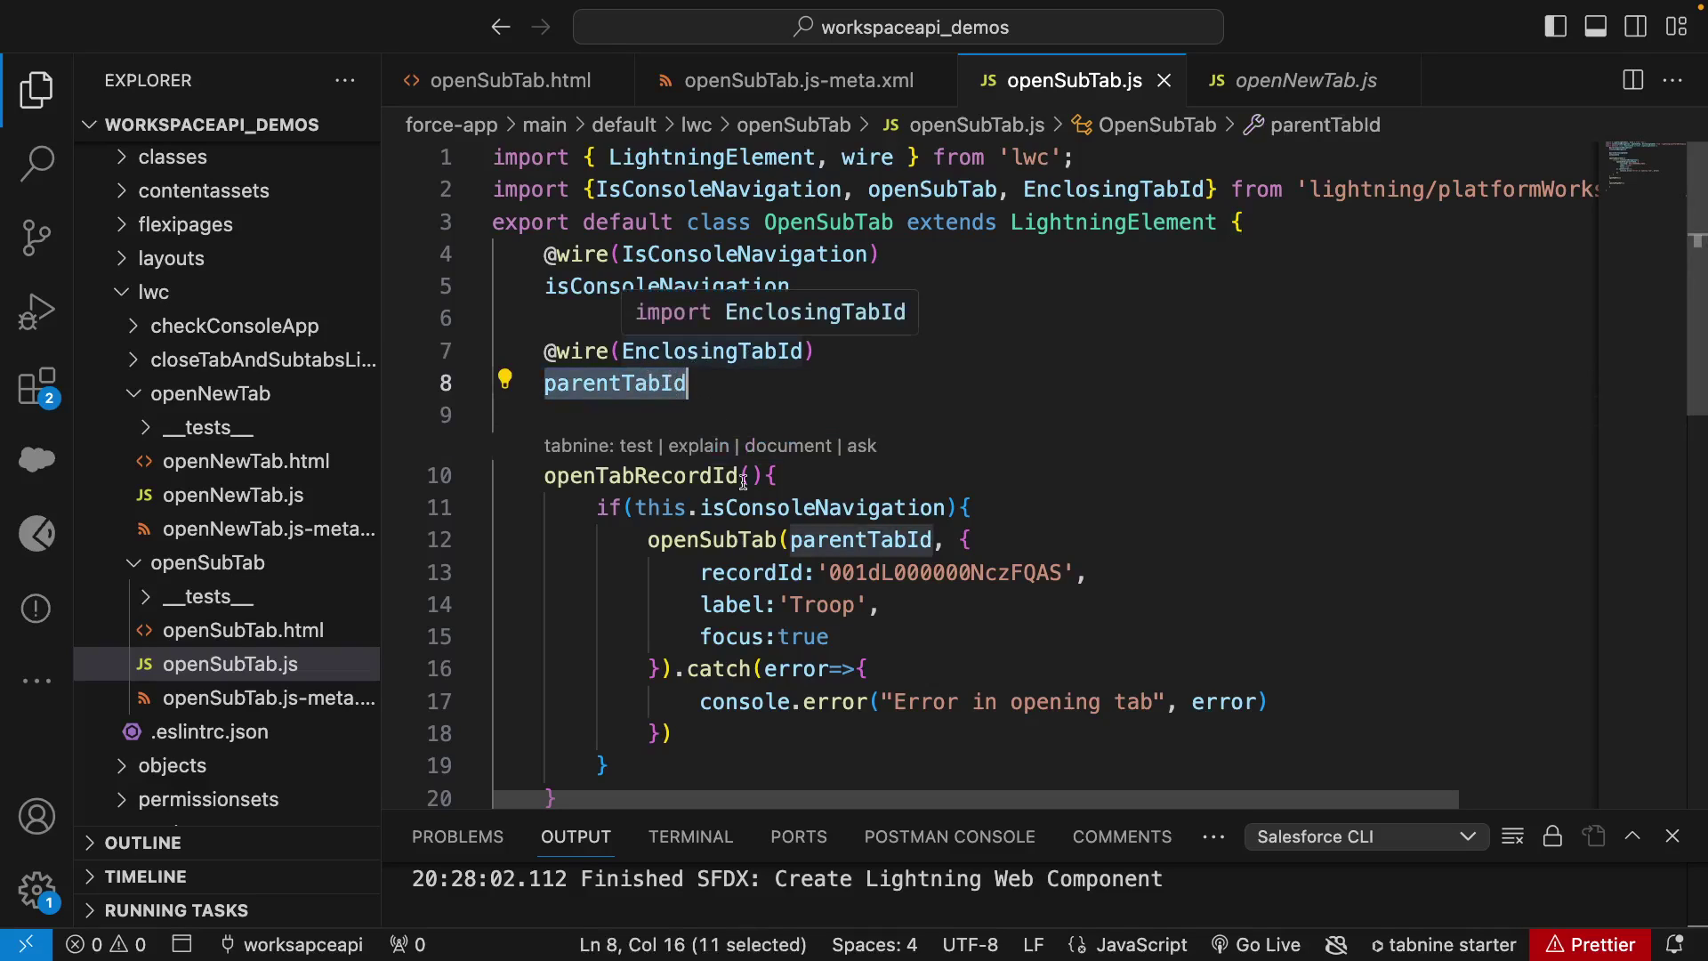
- Change the openSubTab call's first argument from parentTabId to this.parentTabId
left_click(789, 539)
type("this")
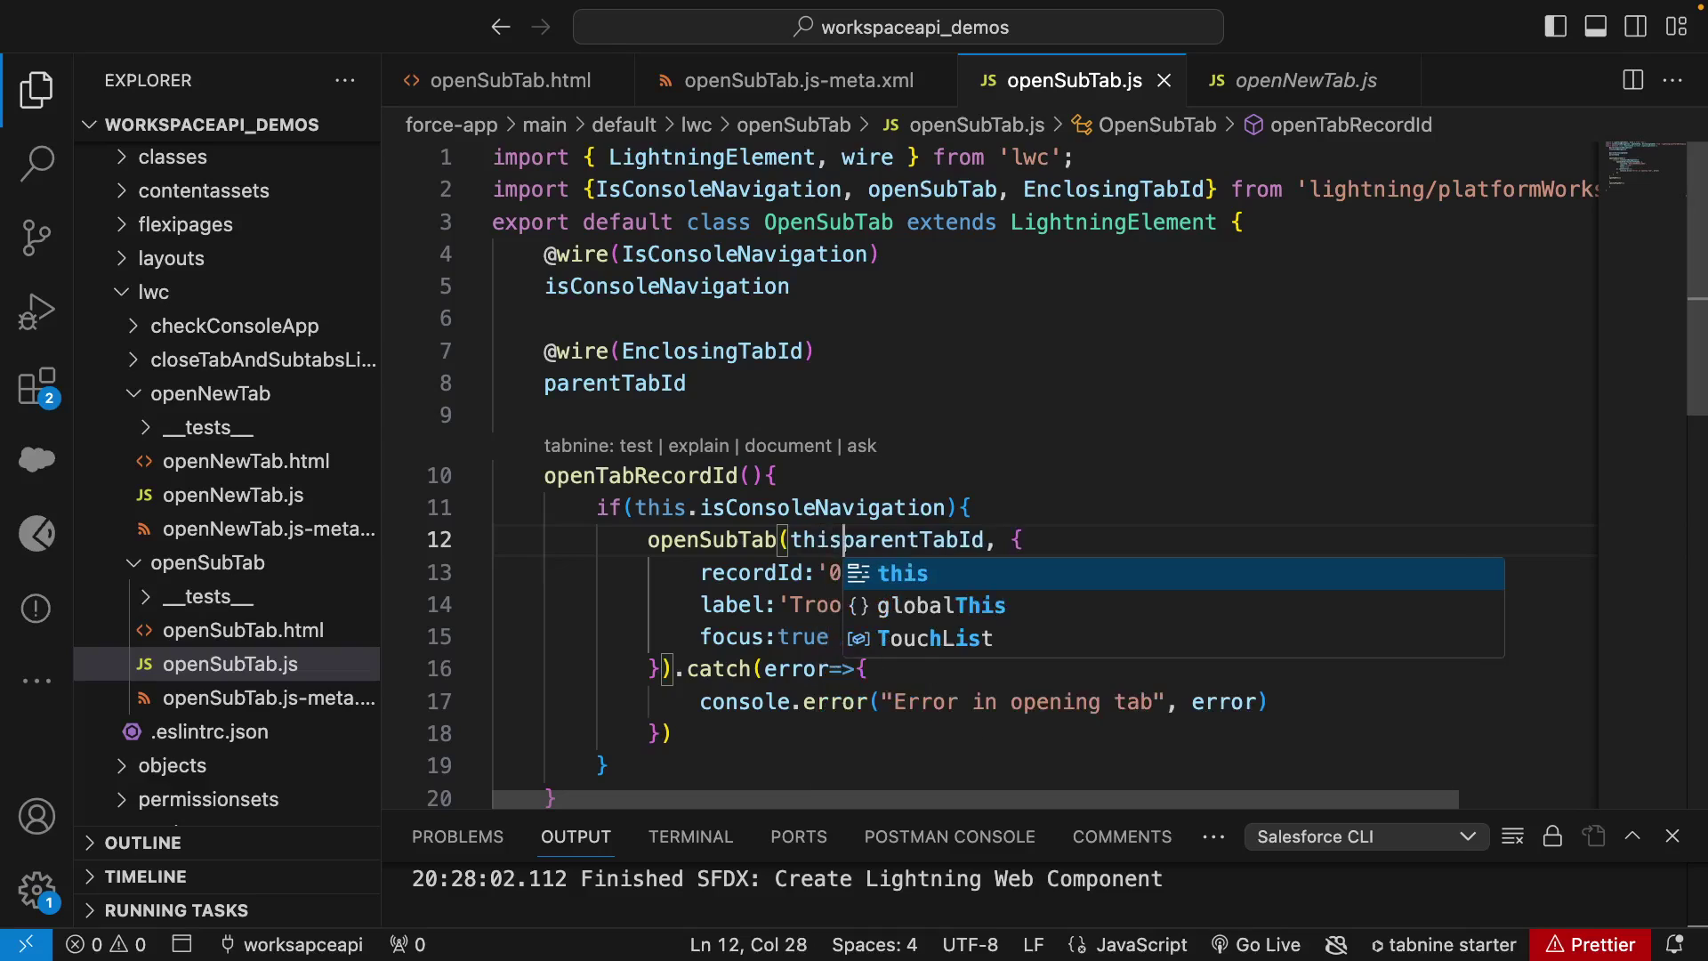
type(".")
left_click_drag(689, 384, 543, 383)
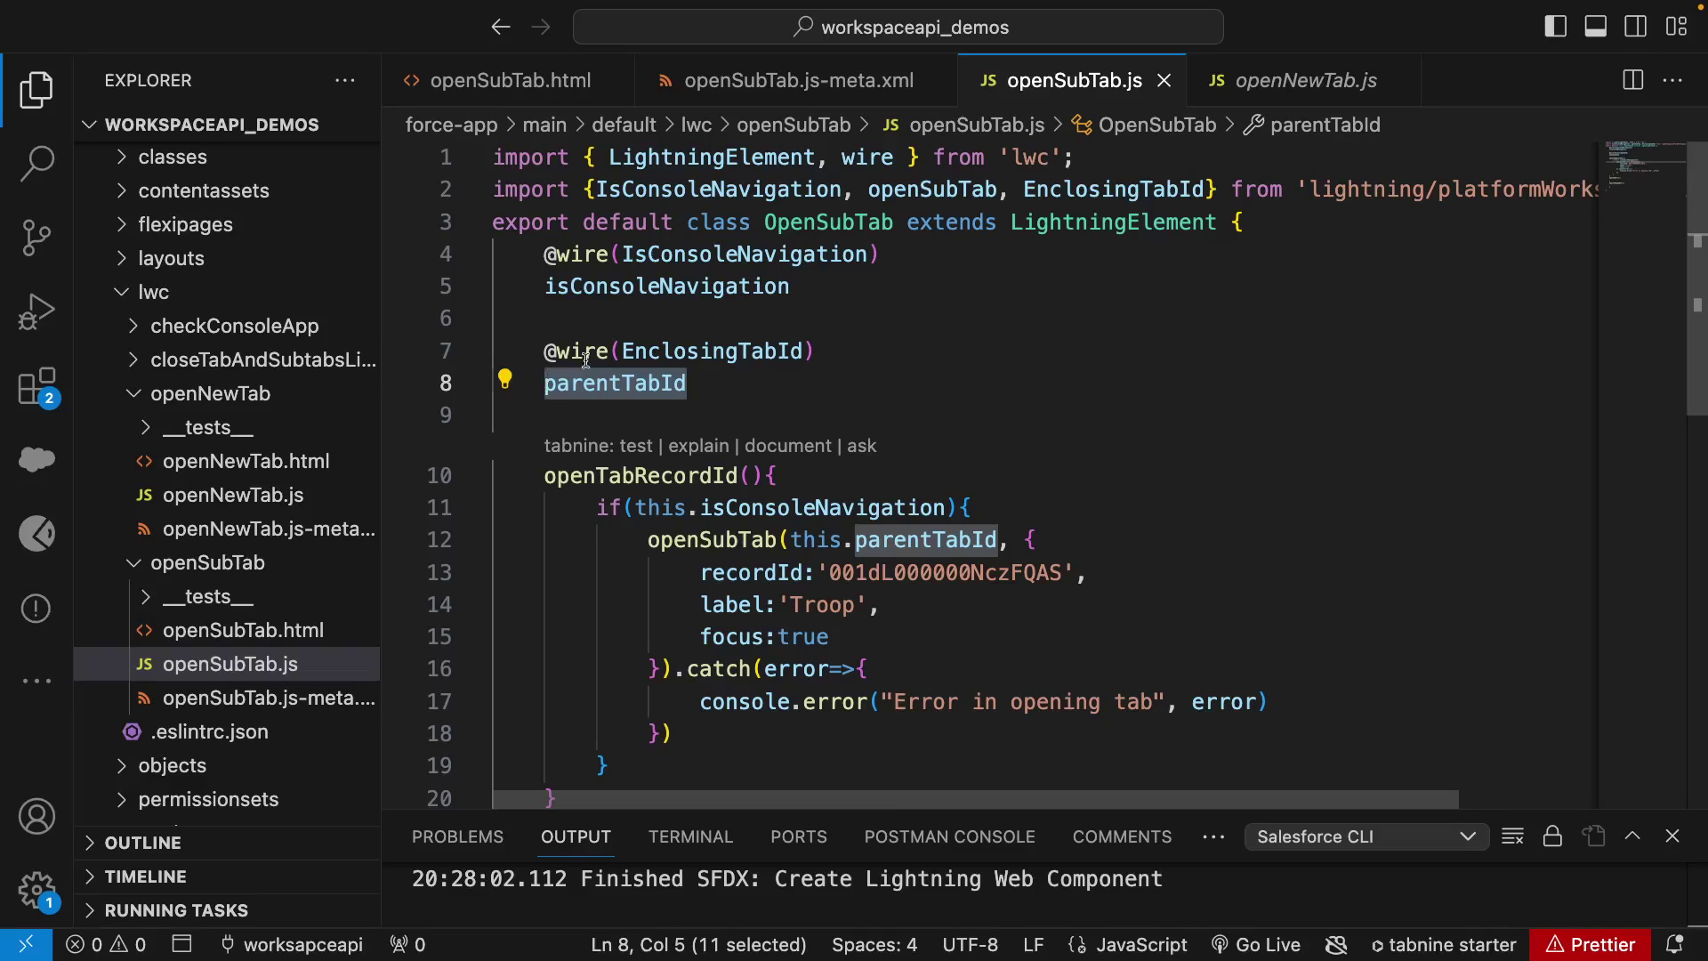
double_click(873, 540)
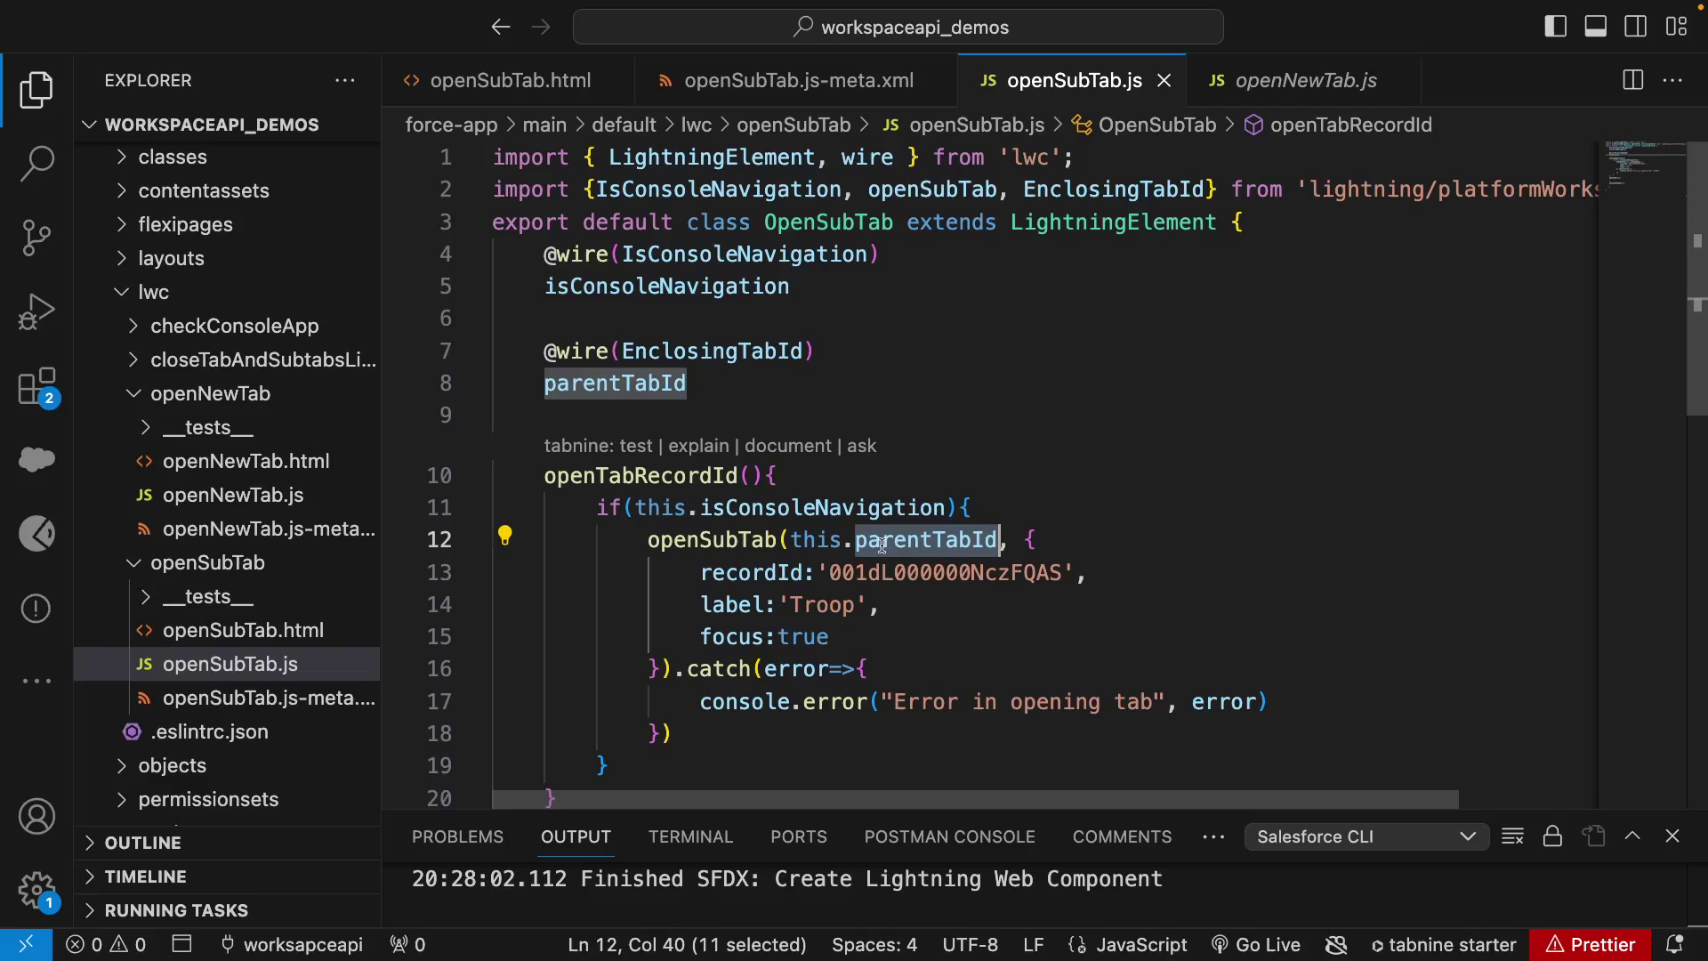
scroll(907, 551, "down", 3)
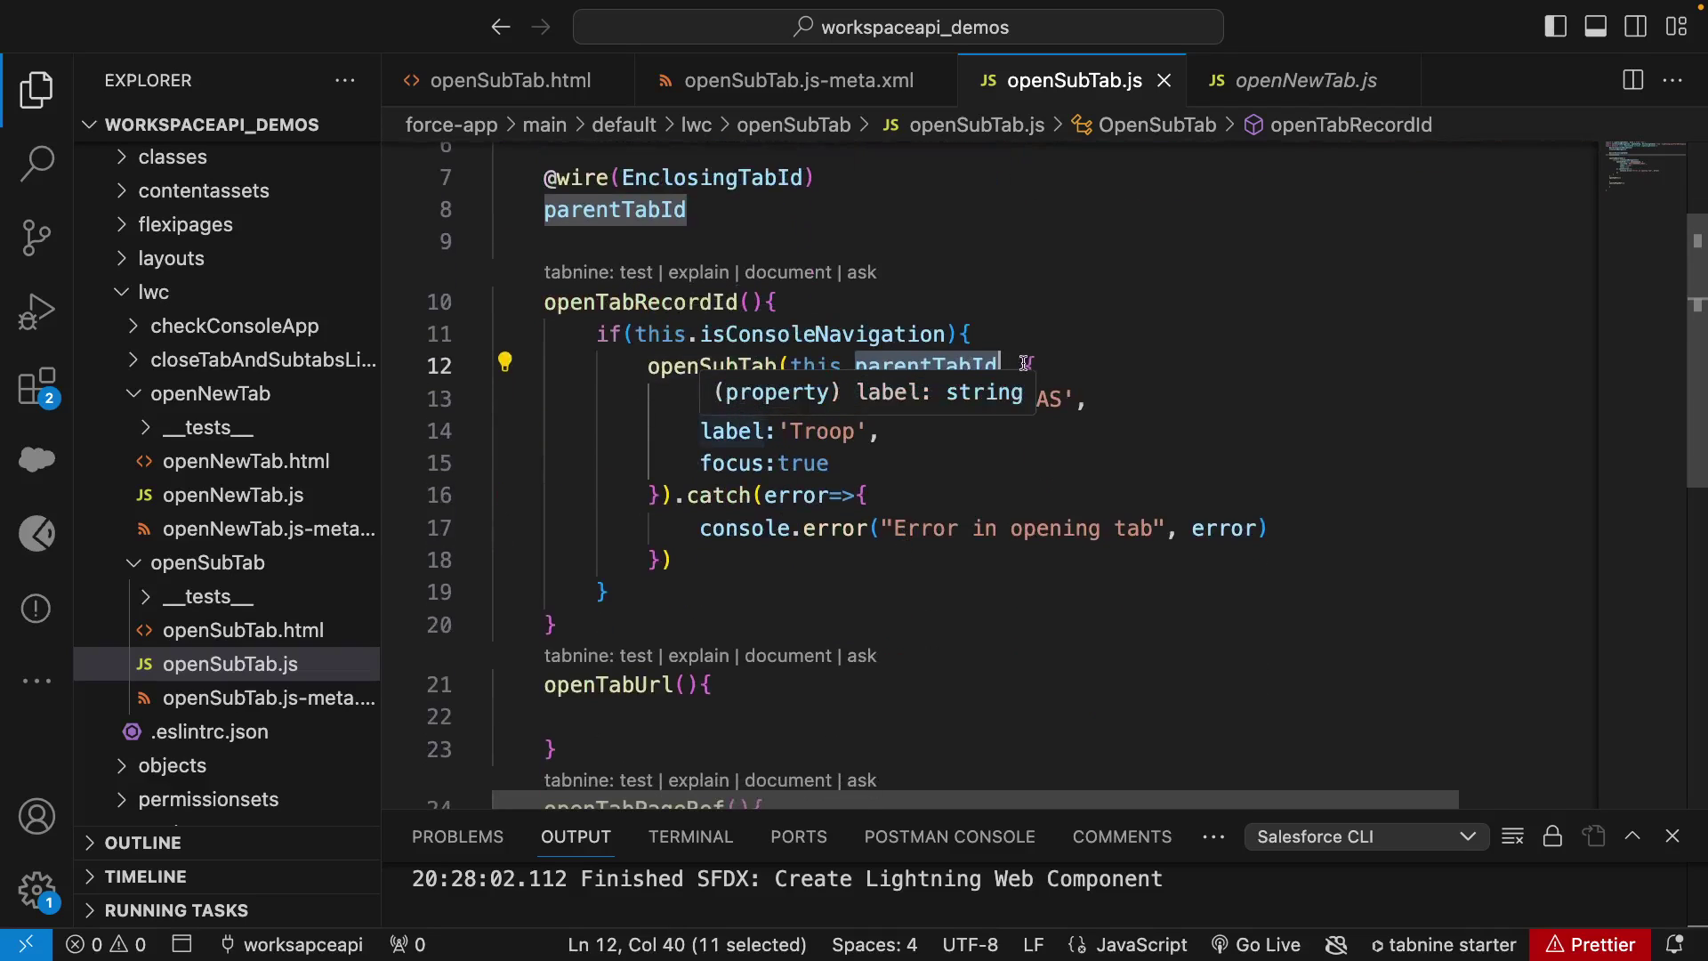
left_click_drag(1025, 365, 791, 367)
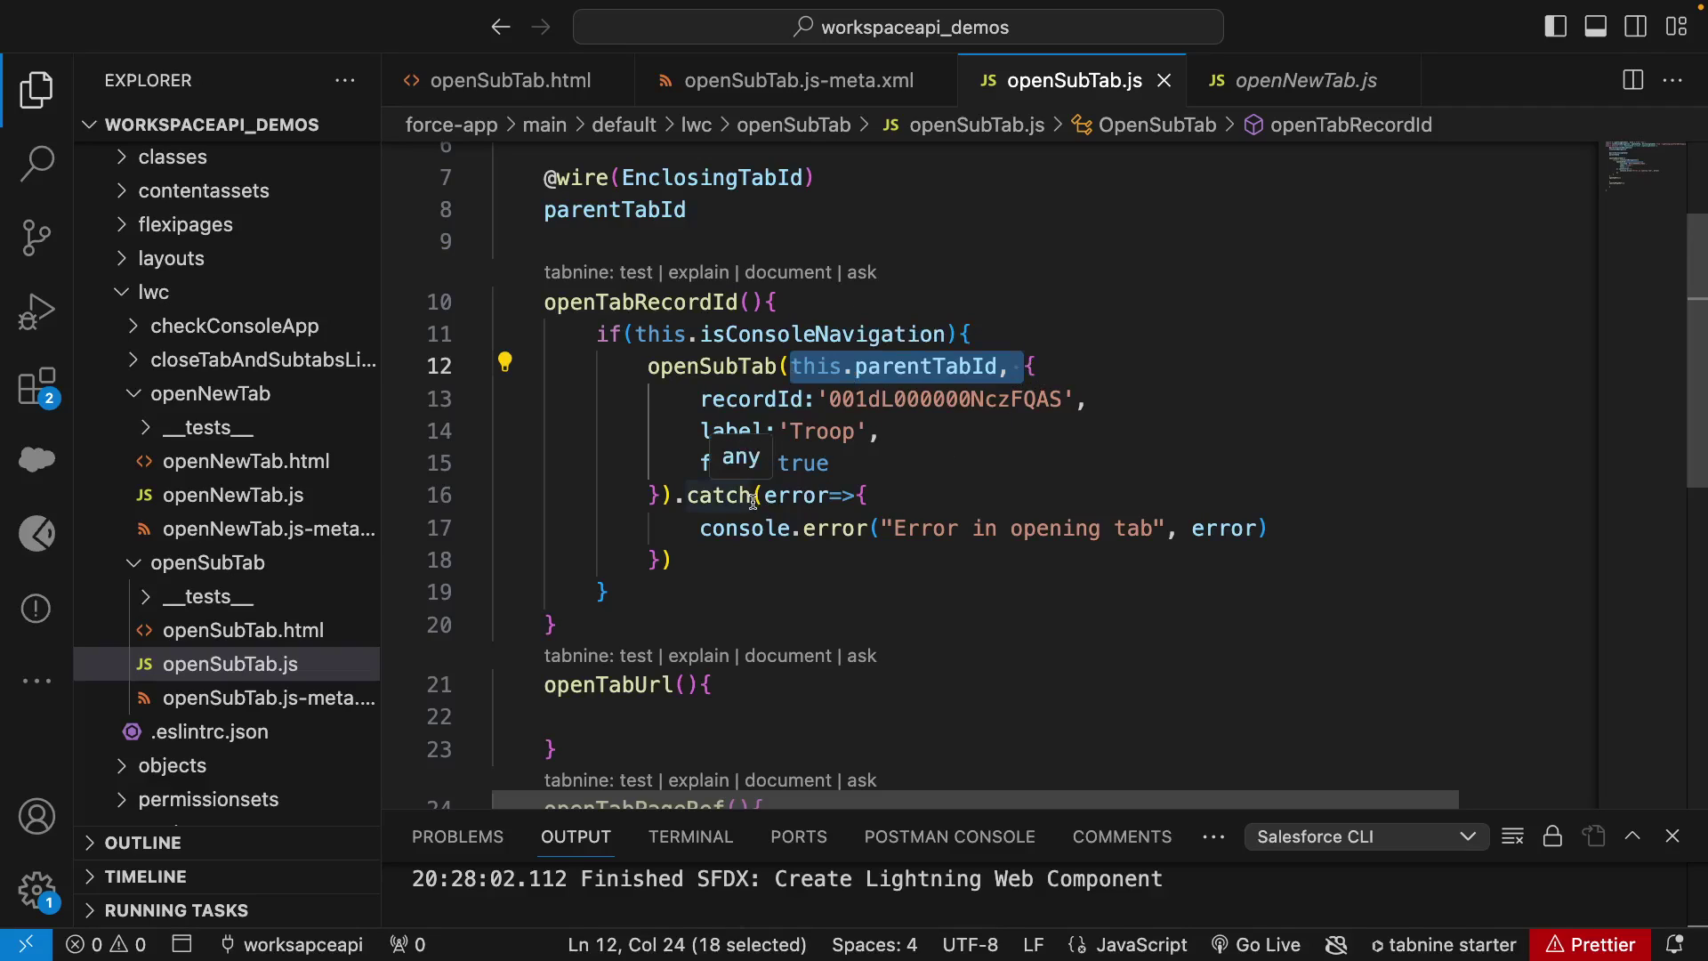
scroll(754, 497, "down", 1)
left_click_drag(609, 495, 593, 238)
key("ctrl+c")
- Paste the openSubTab if-block into both openTabUrl and openTabPageRef
left_click(694, 617)
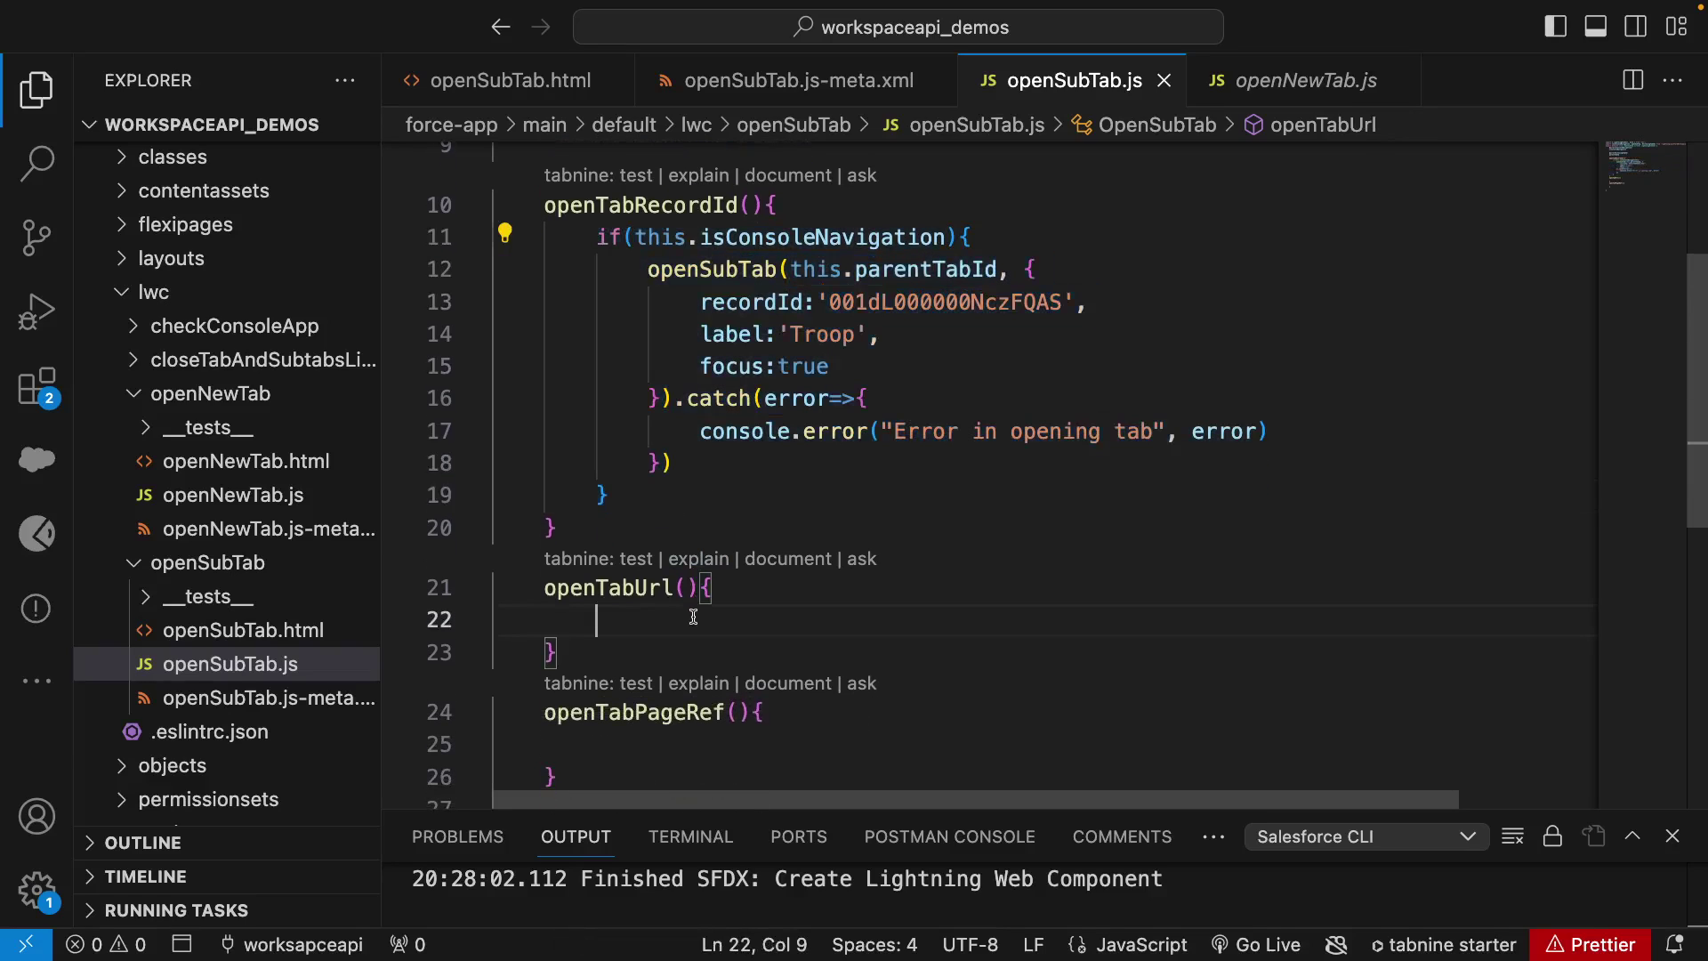
key("ctrl+v")
scroll(693, 616, "down", 3)
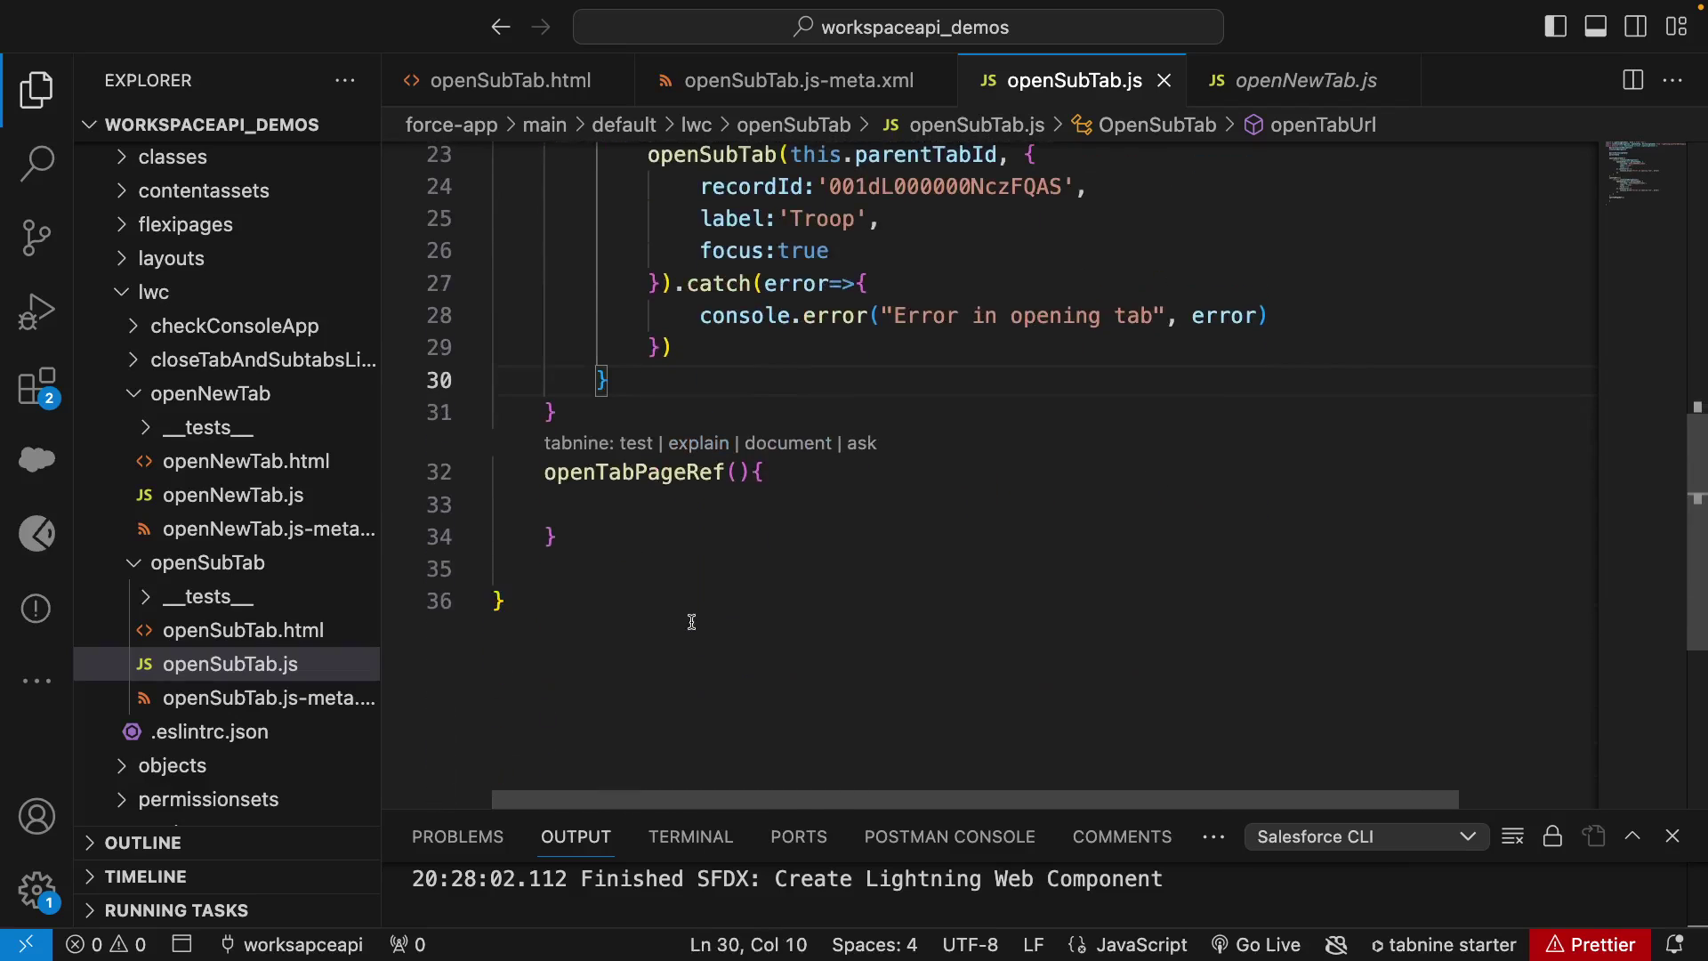
left_click(676, 503)
key("ctrl+v")
scroll(676, 502, "up", 5)
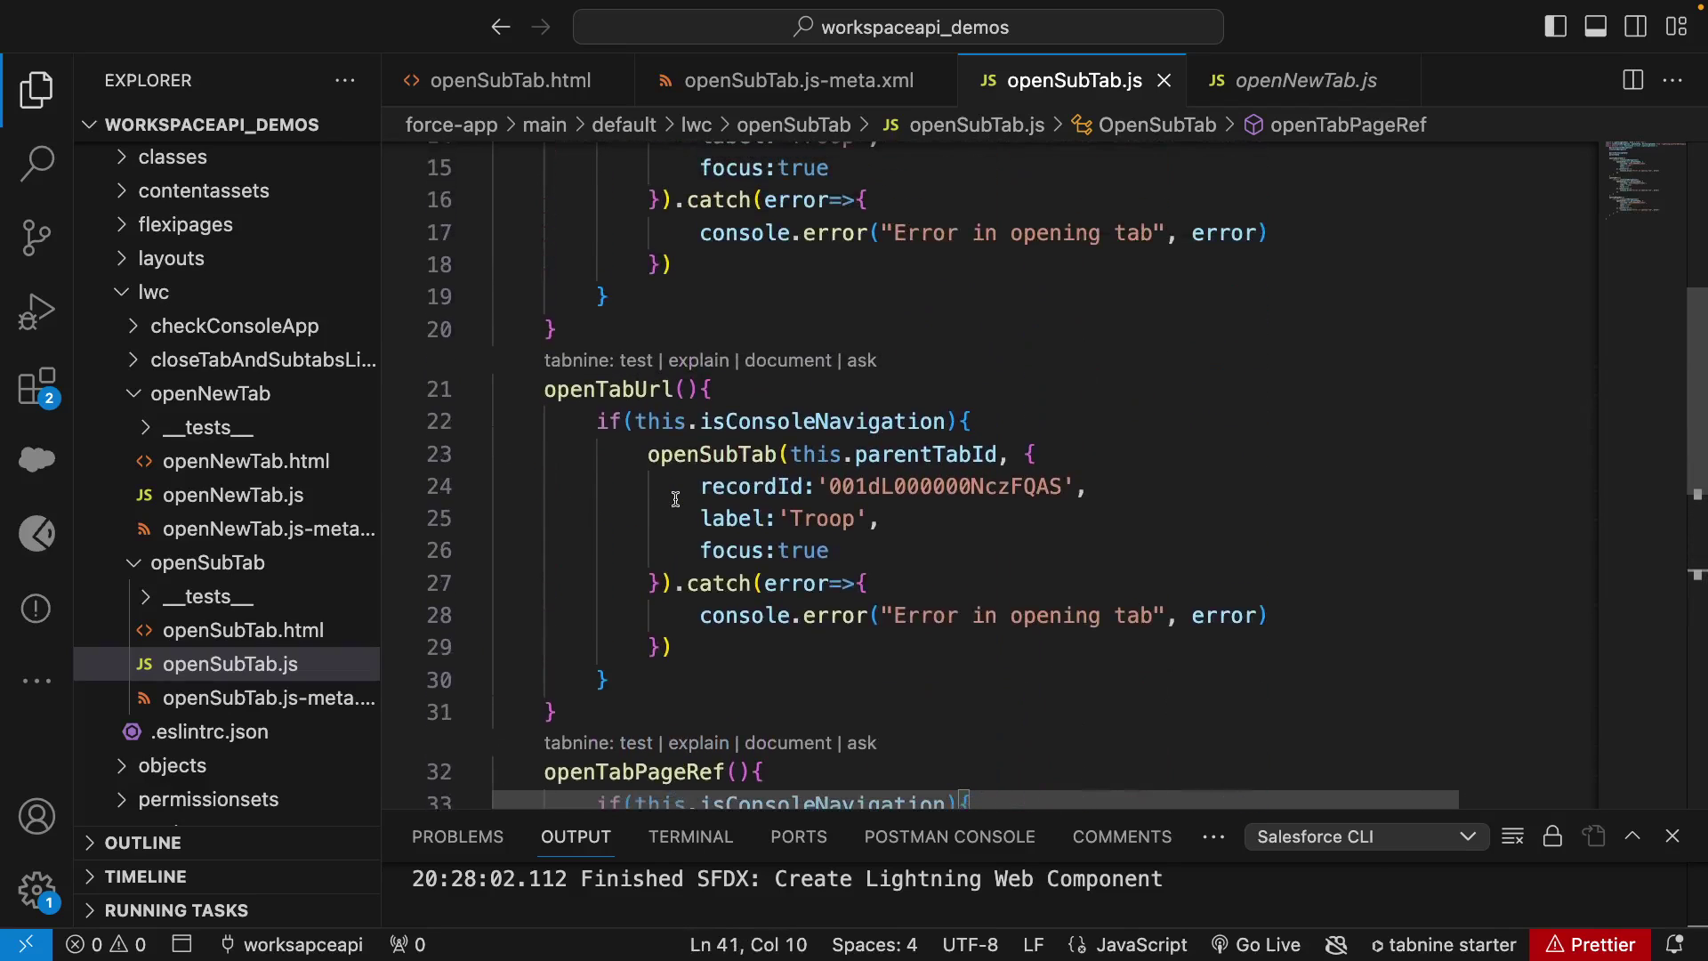
- Replace openTabUrl's recordId line with the Account view url line from openNewTab.js
left_click(234, 495)
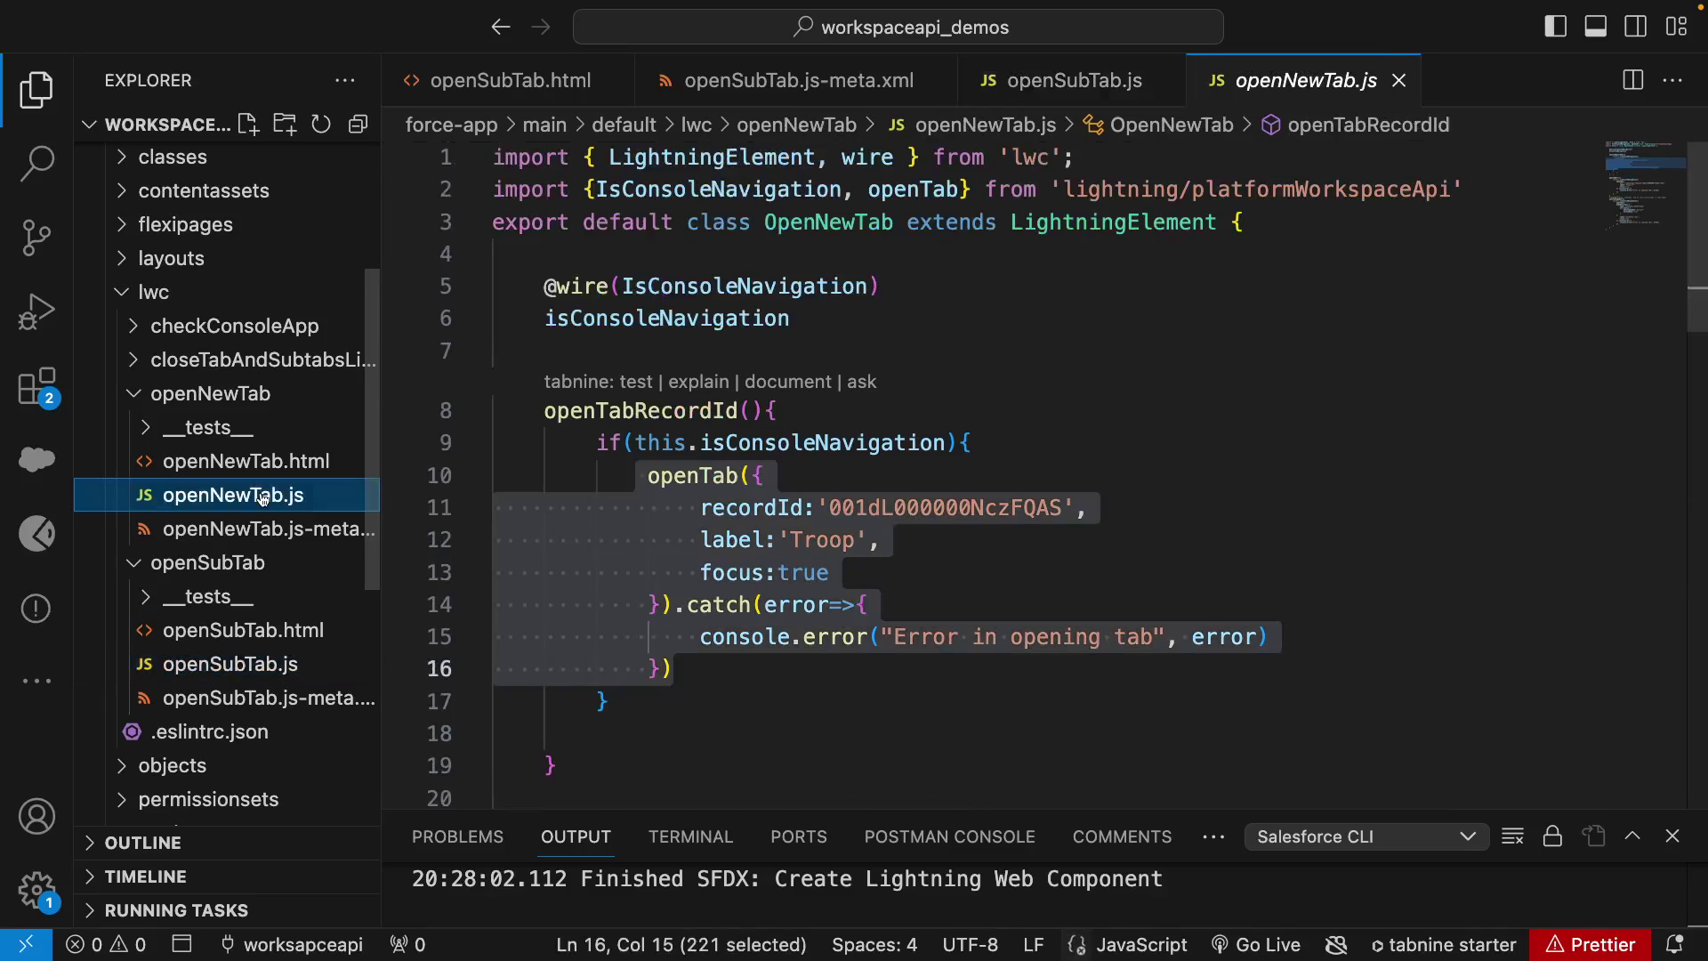
scroll(776, 576, "down", 3)
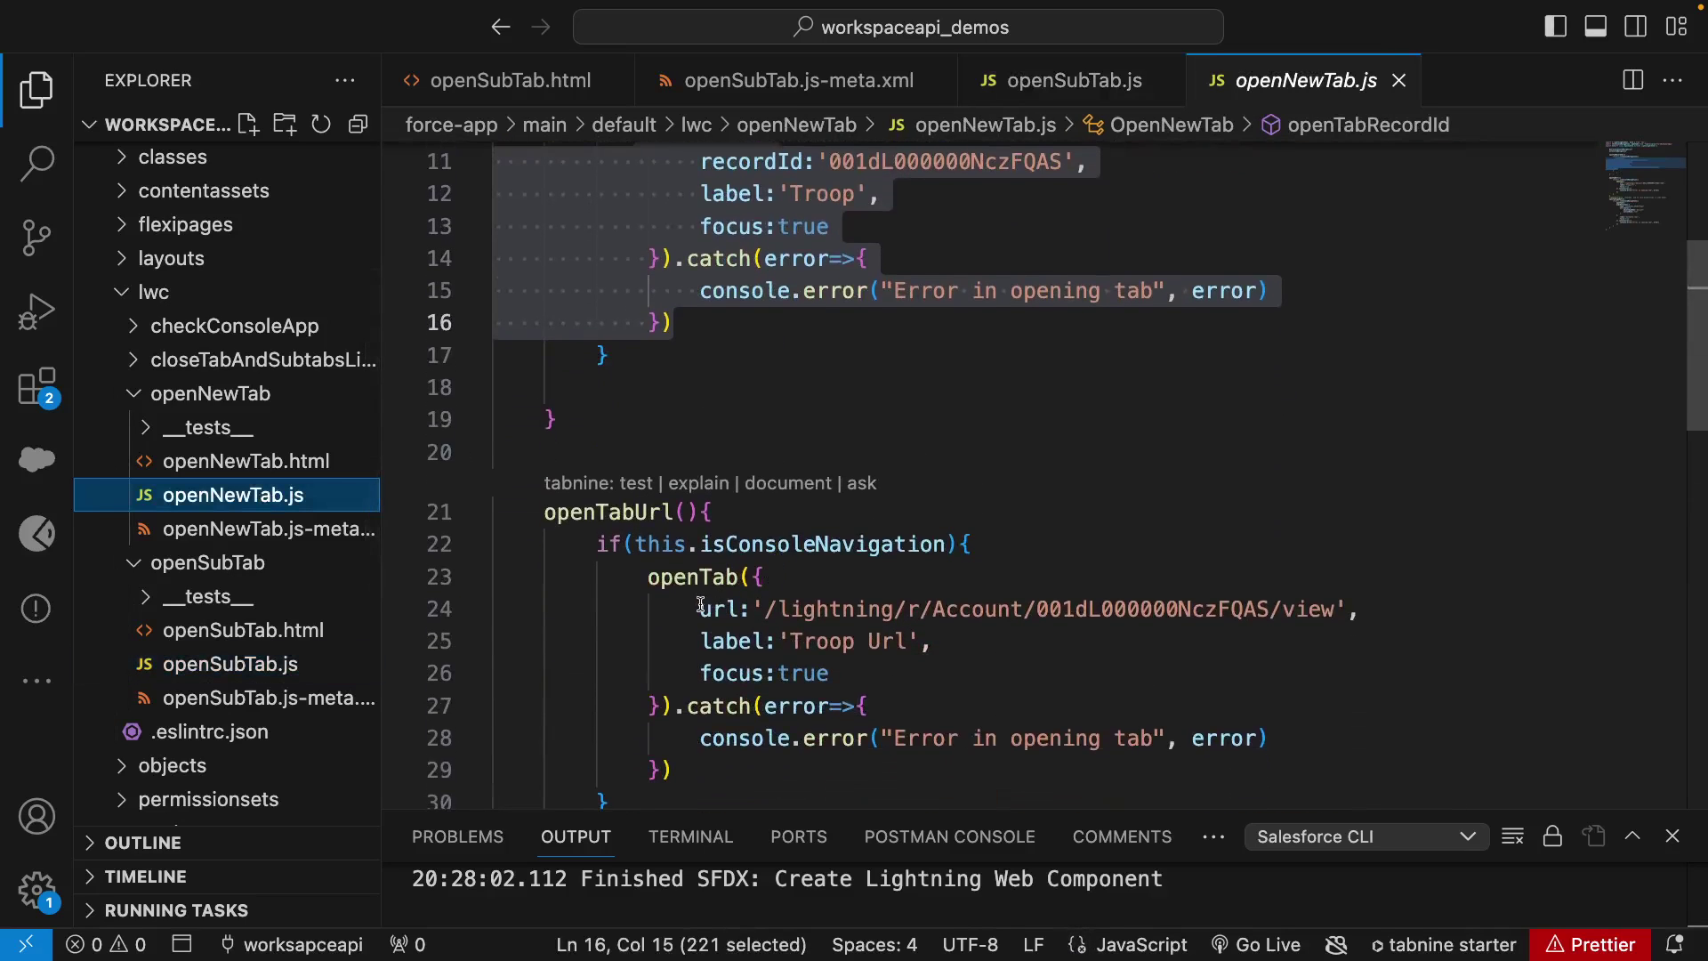
left_click_drag(695, 609, 1358, 610)
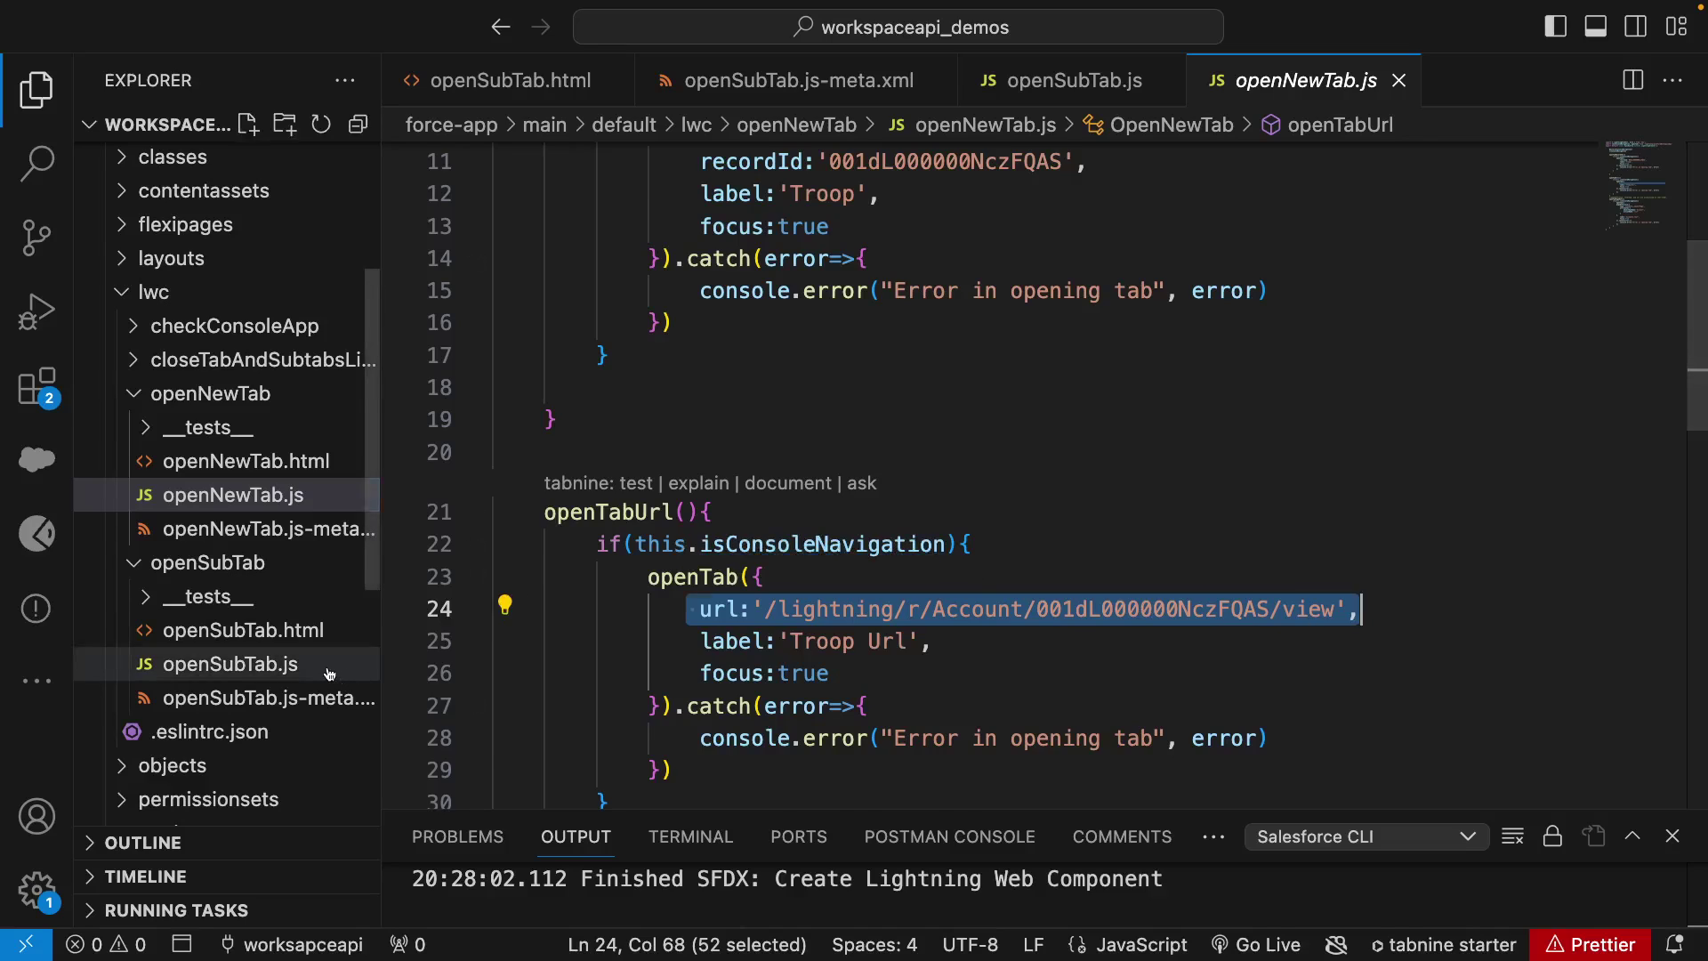
left_click(230, 664)
left_click_drag(695, 485, 1092, 486)
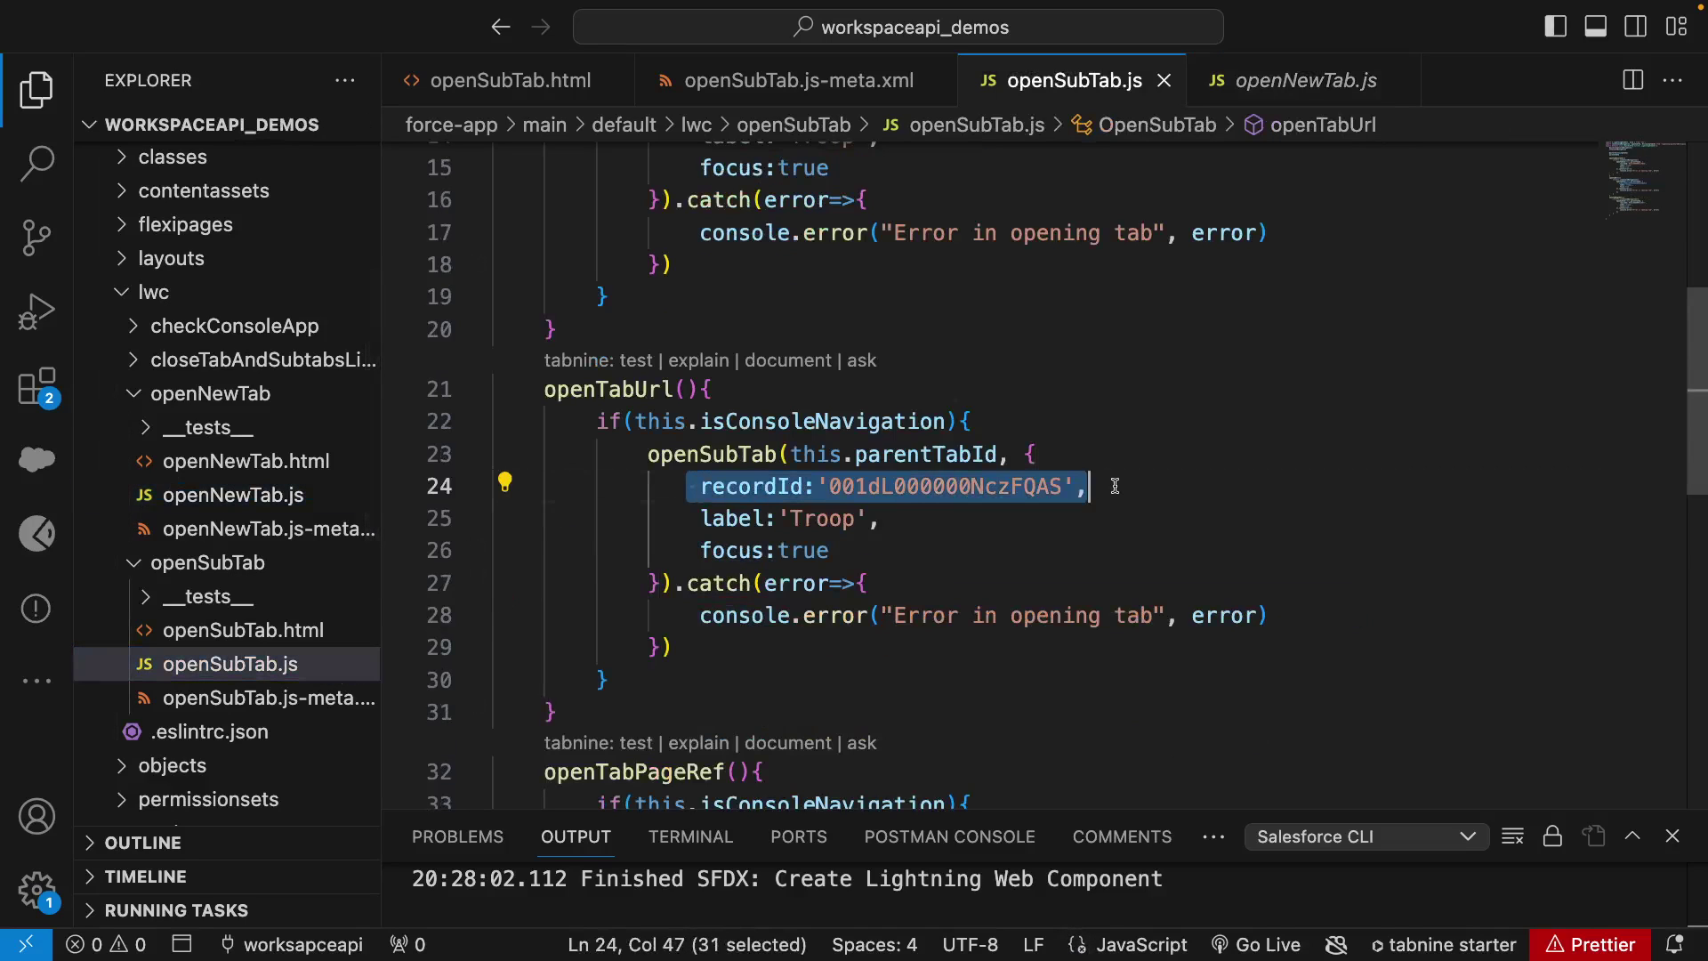
type("url:'/lightning/r/Account/001dL000000NczFQAS/view',")
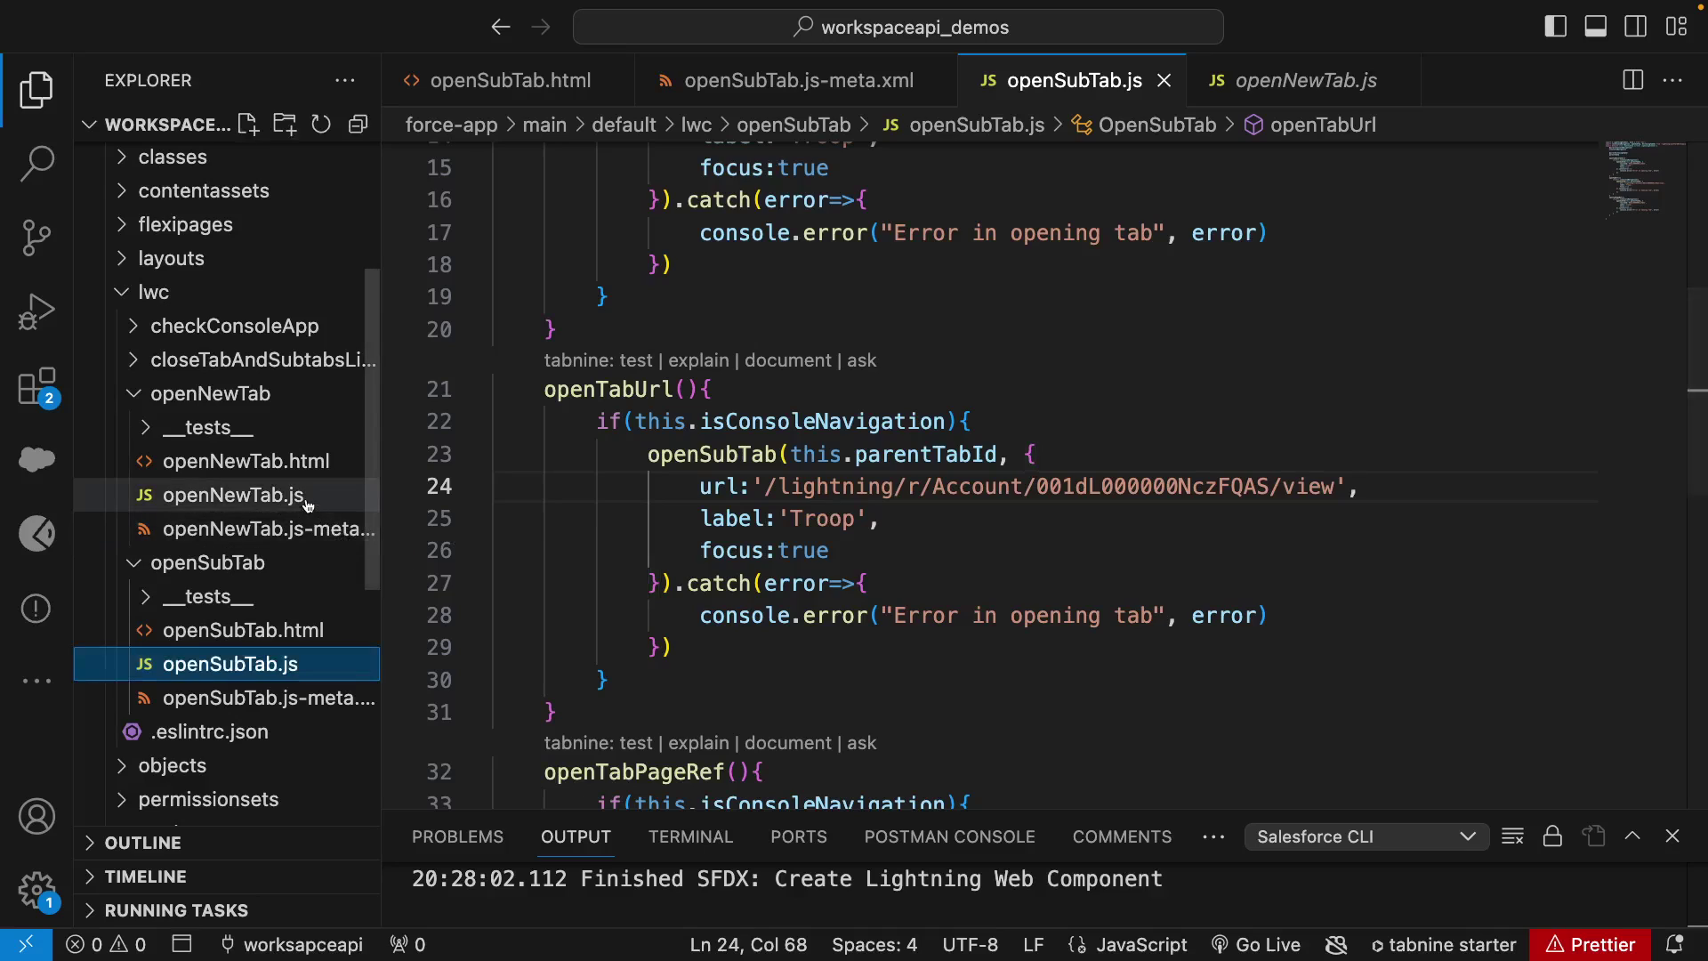
- Copy openNewTab's pageReference block together with its label and focus lines
left_click(234, 495)
scroll(935, 533, "down", 5)
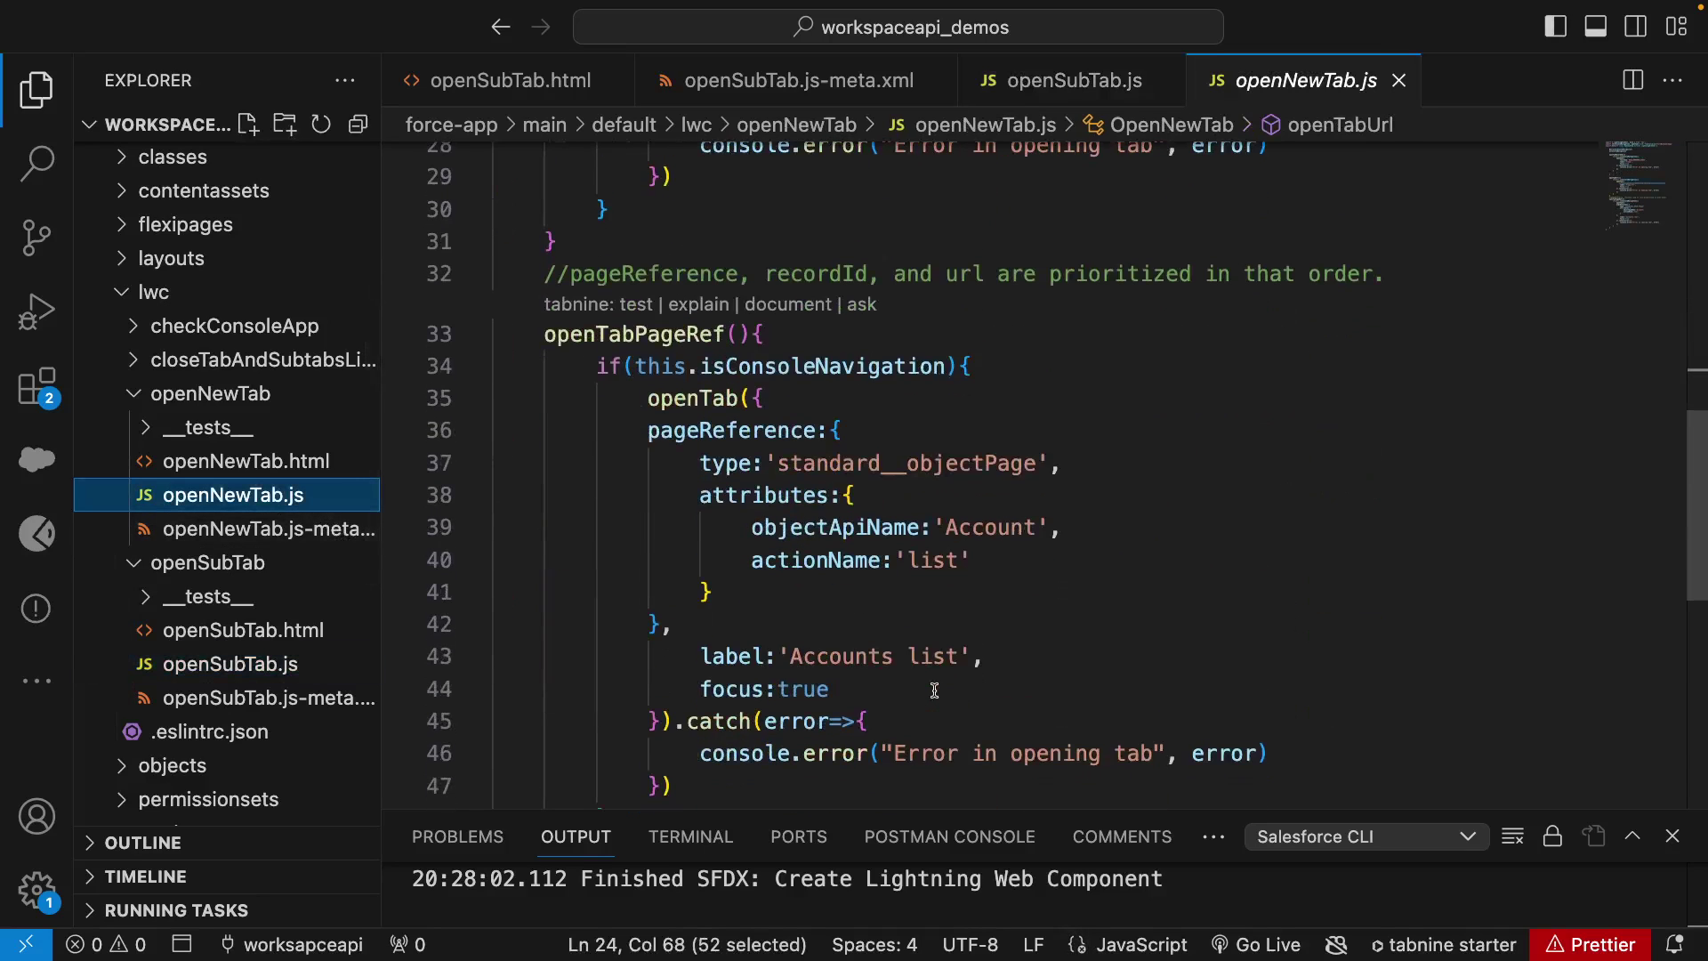
left_click_drag(644, 431, 673, 623)
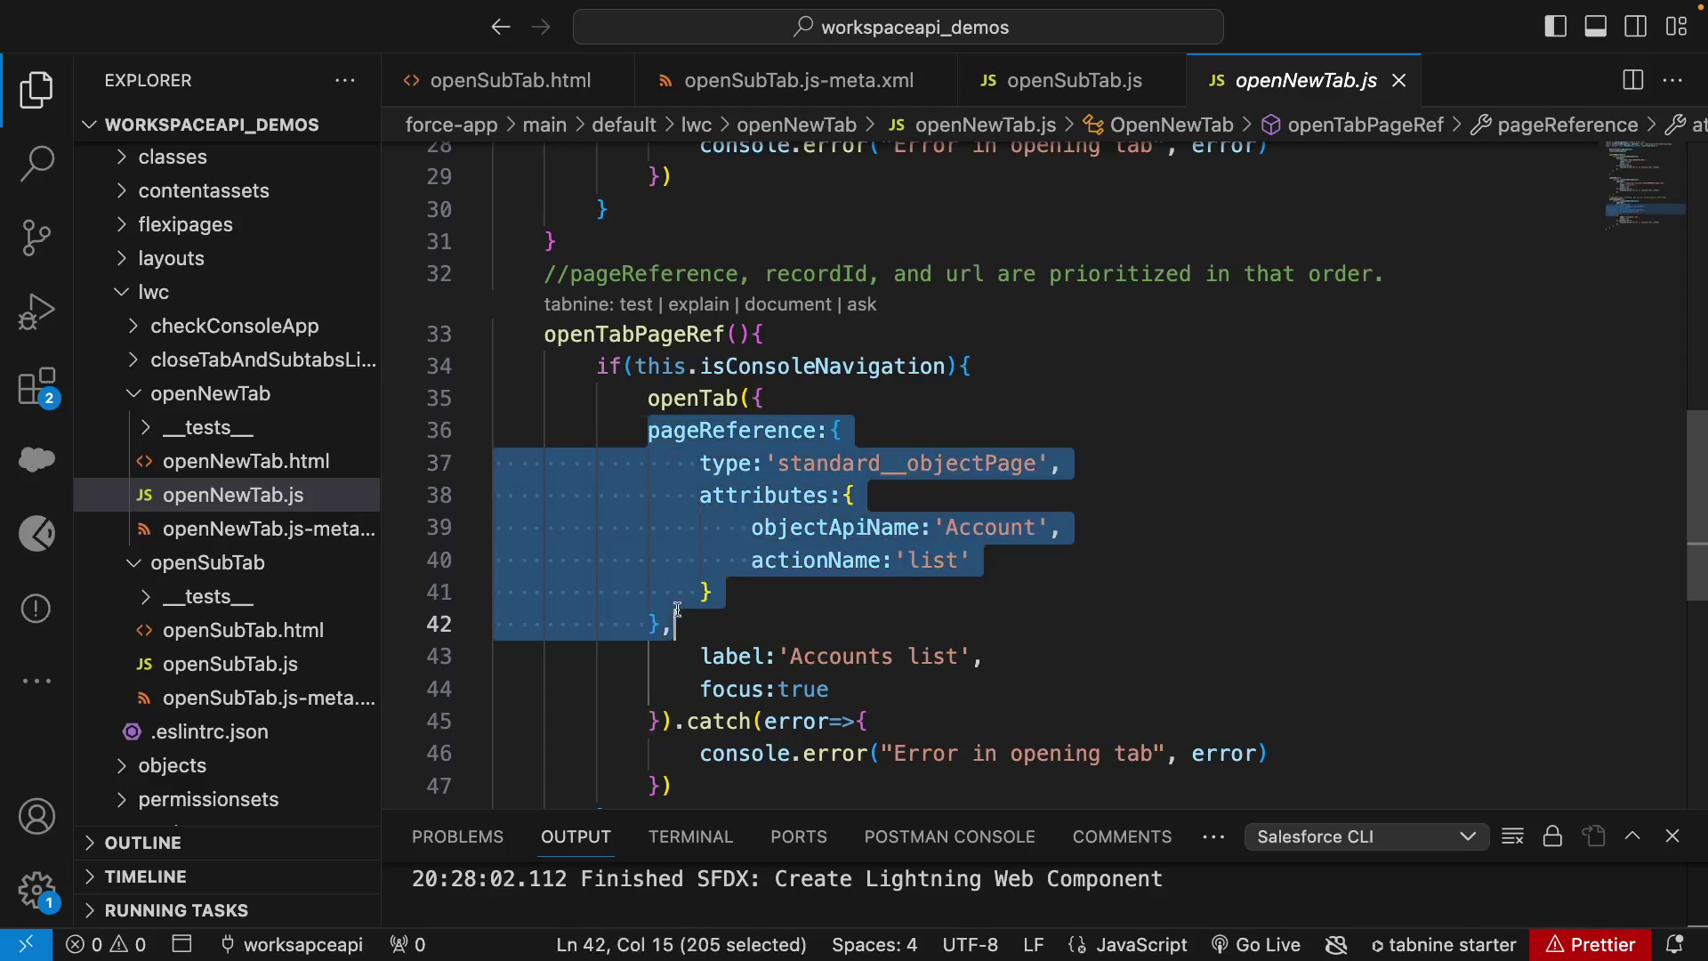
left_click(230, 663)
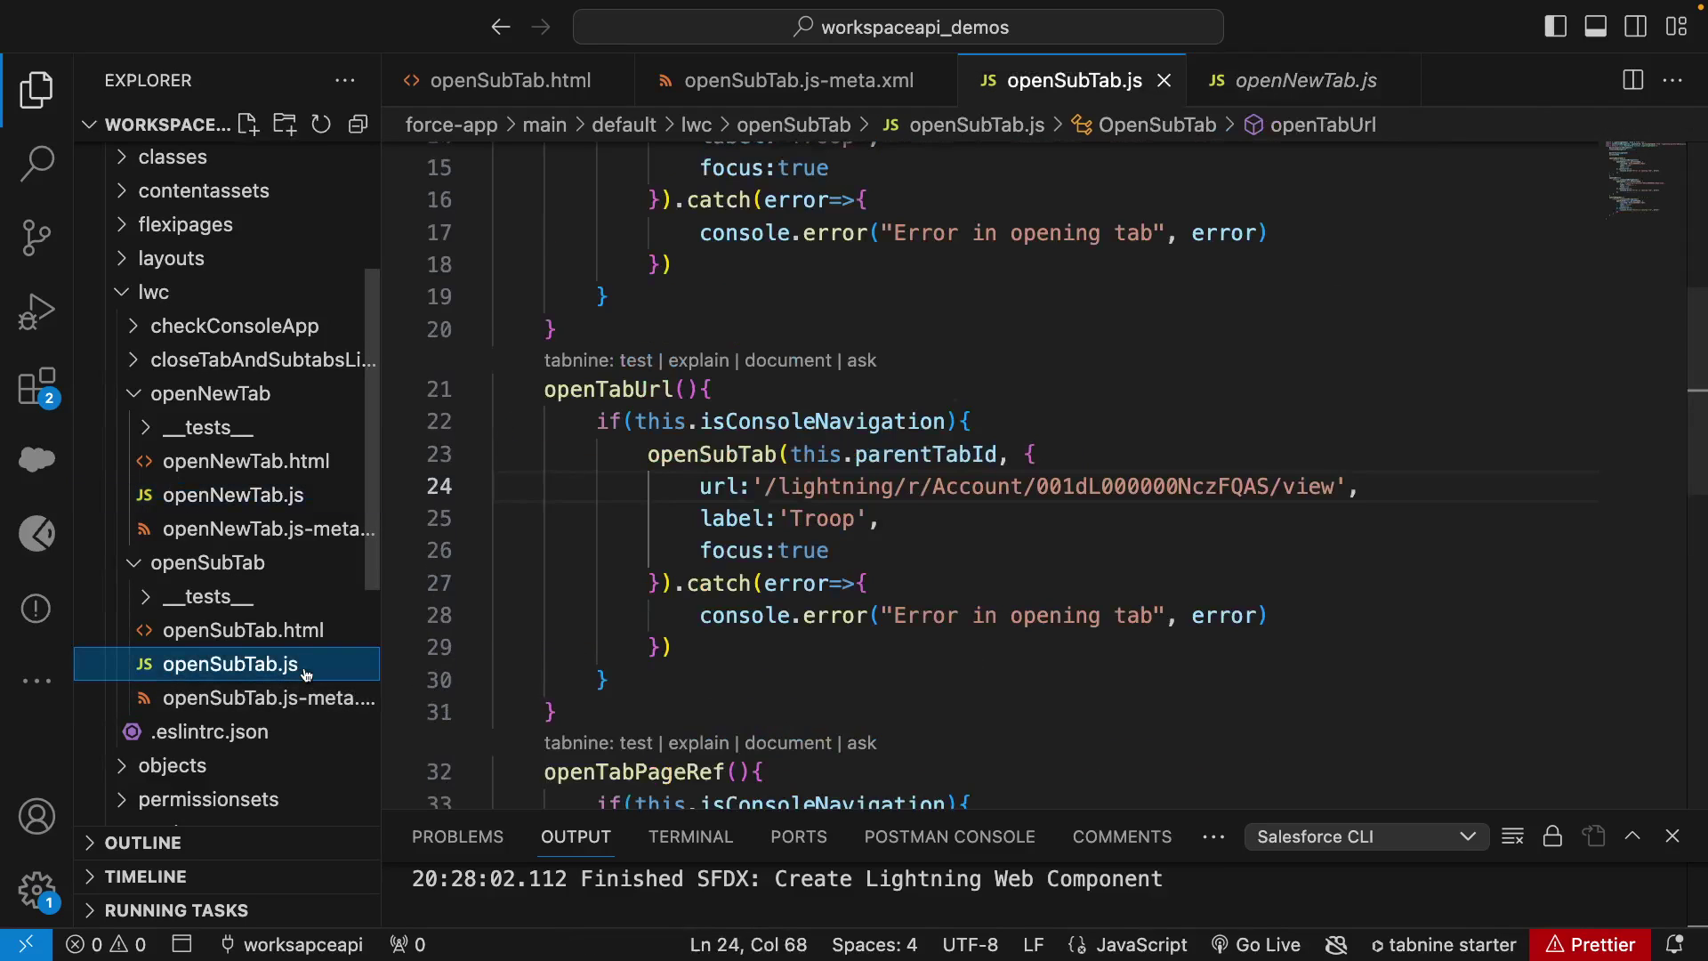
left_click(234, 495)
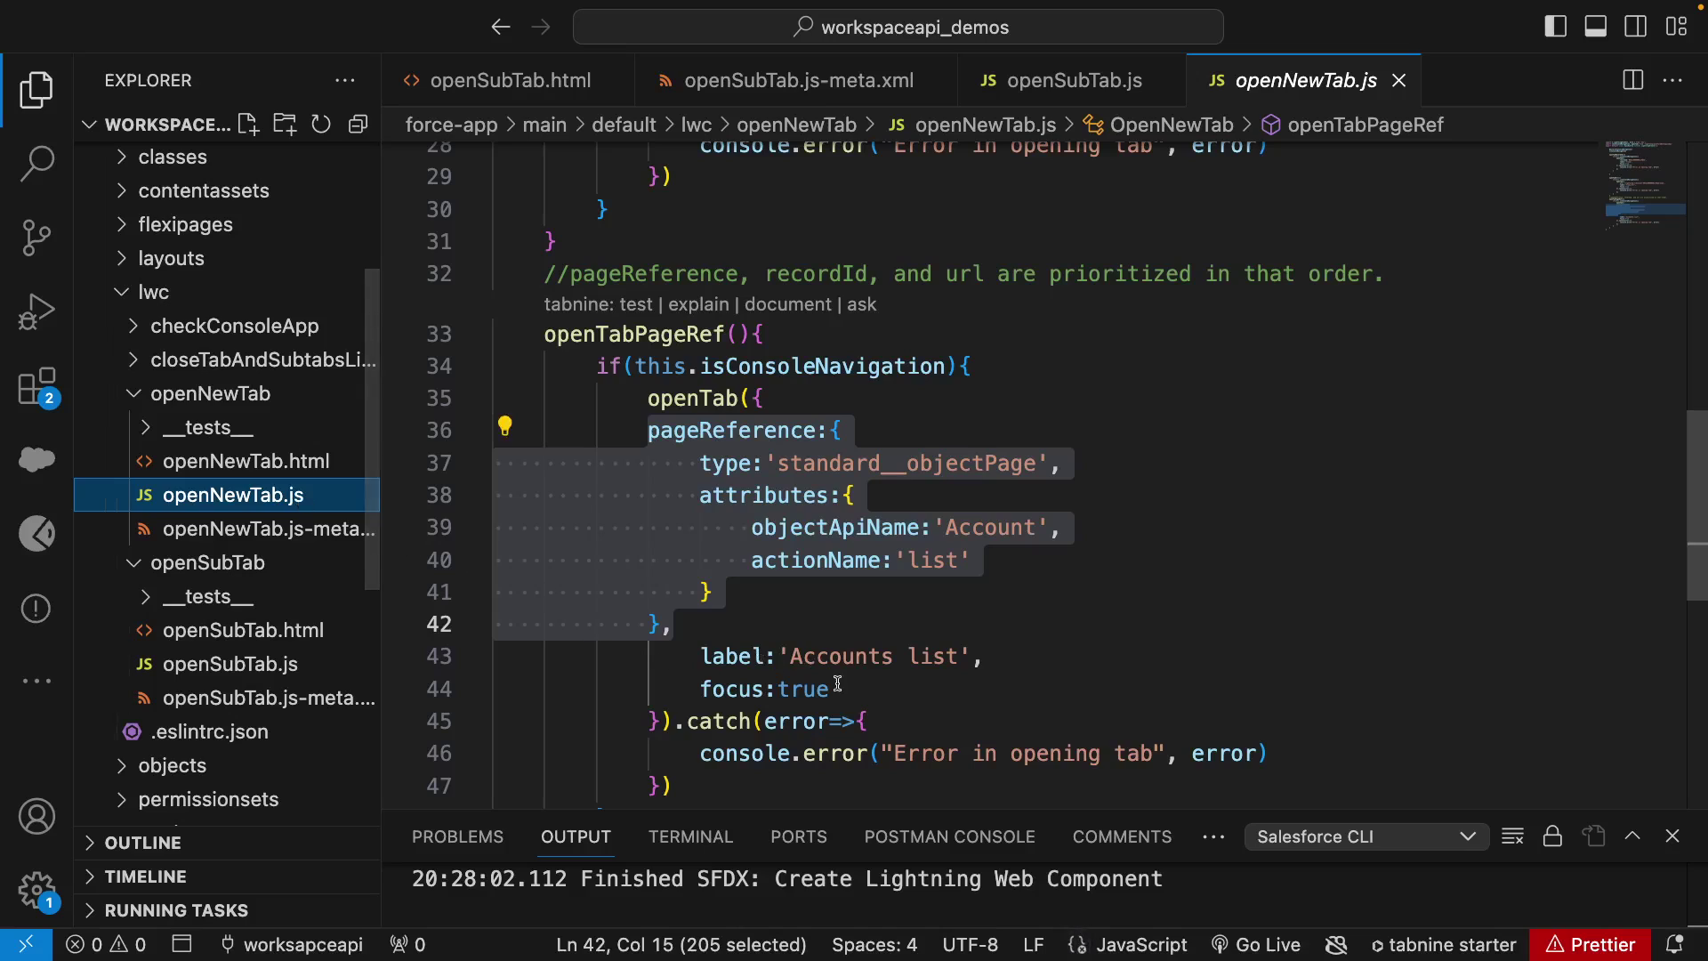
mouse_move(830, 688)
left_mouse_down()
mouse_move(638, 401)
mouse_move(648, 430)
left_mouse_up()
key("ctrl+c")
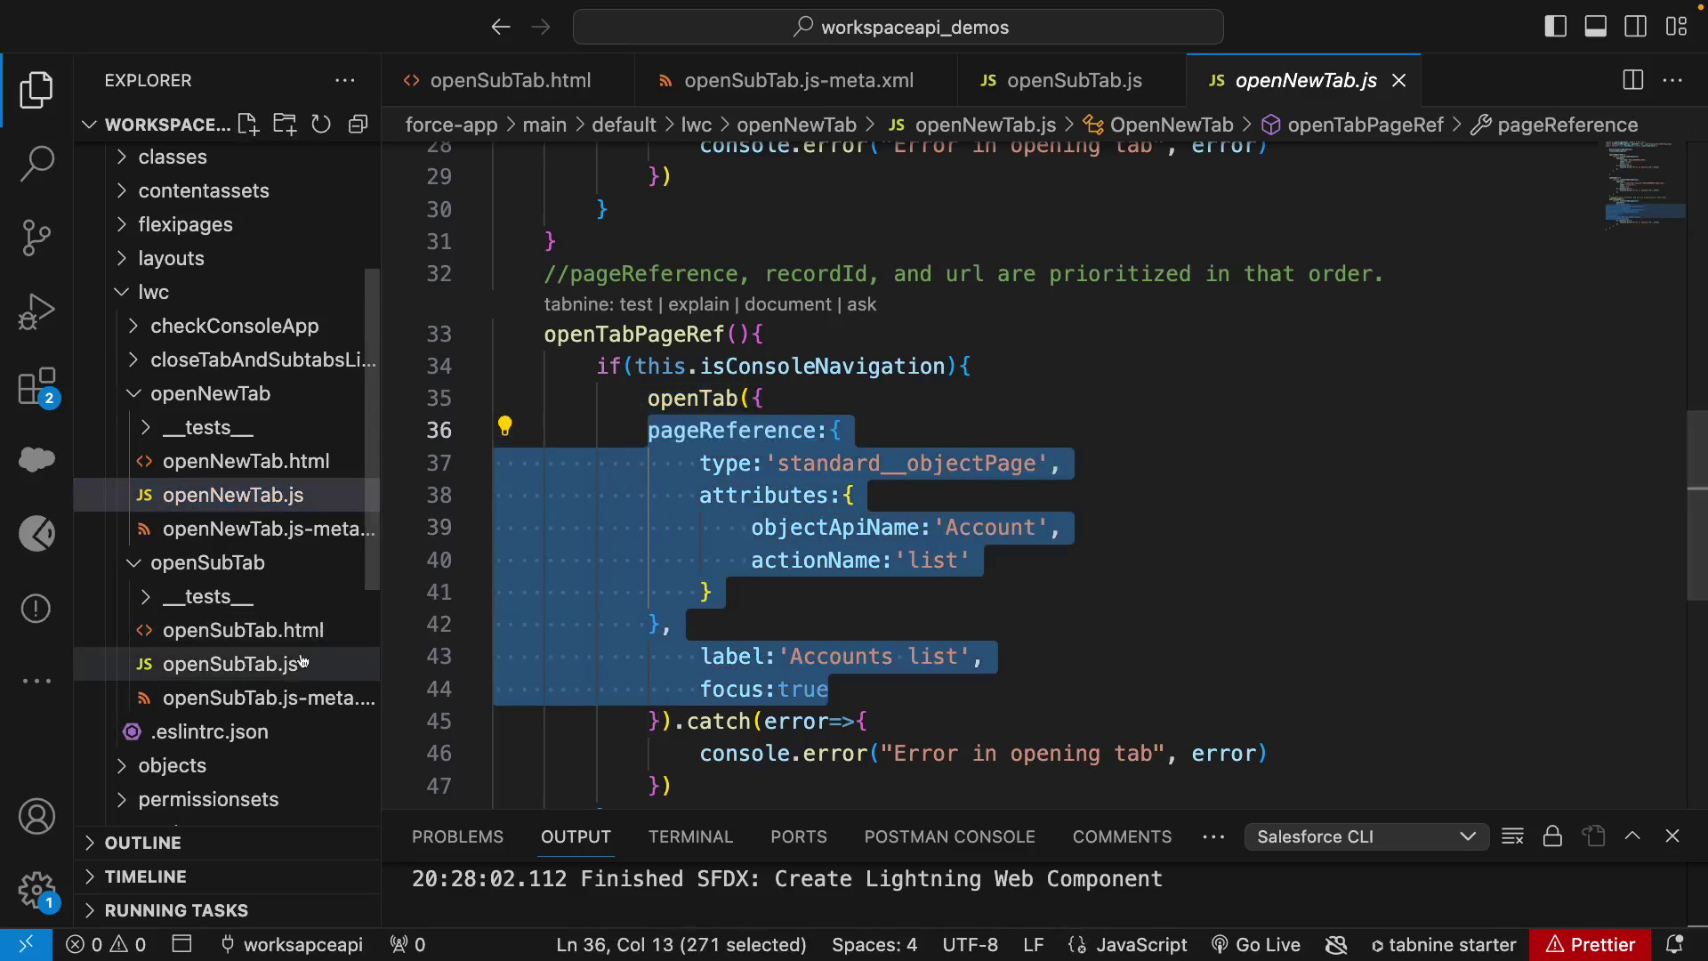
left_click(231, 664)
scroll(705, 670, "down", 3)
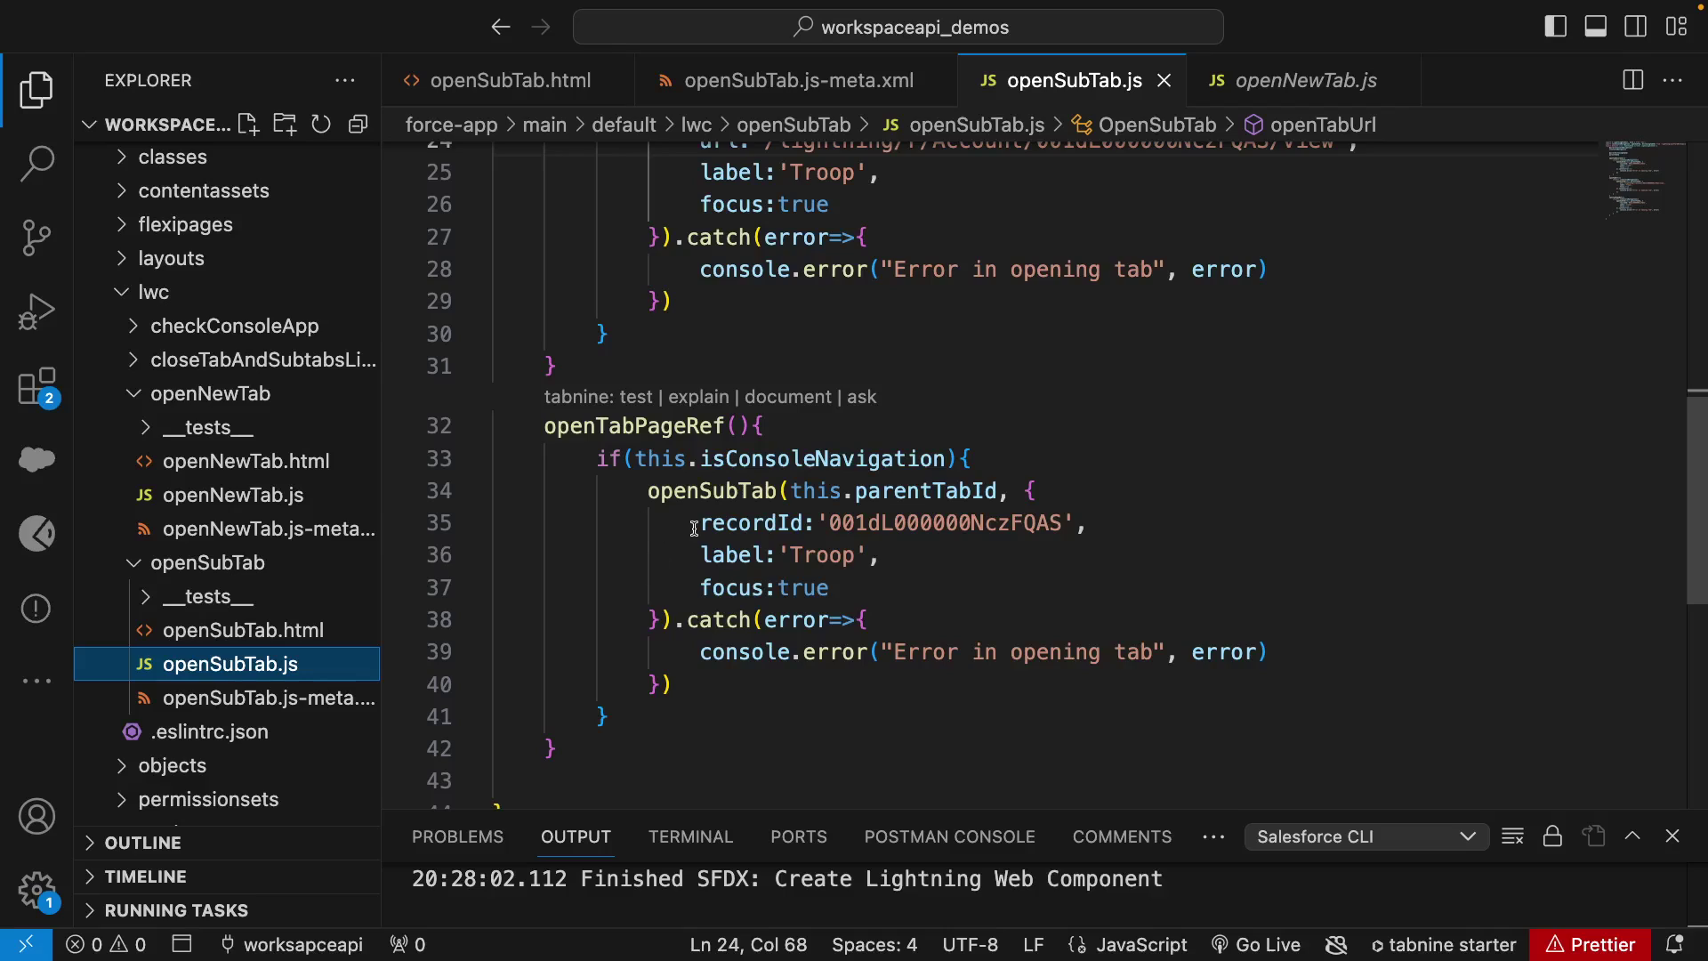
- Swap openTabPageRef's recordId, label and focus lines for the pageReference block, fixing indentation
left_click_drag(693, 525, 1184, 582)
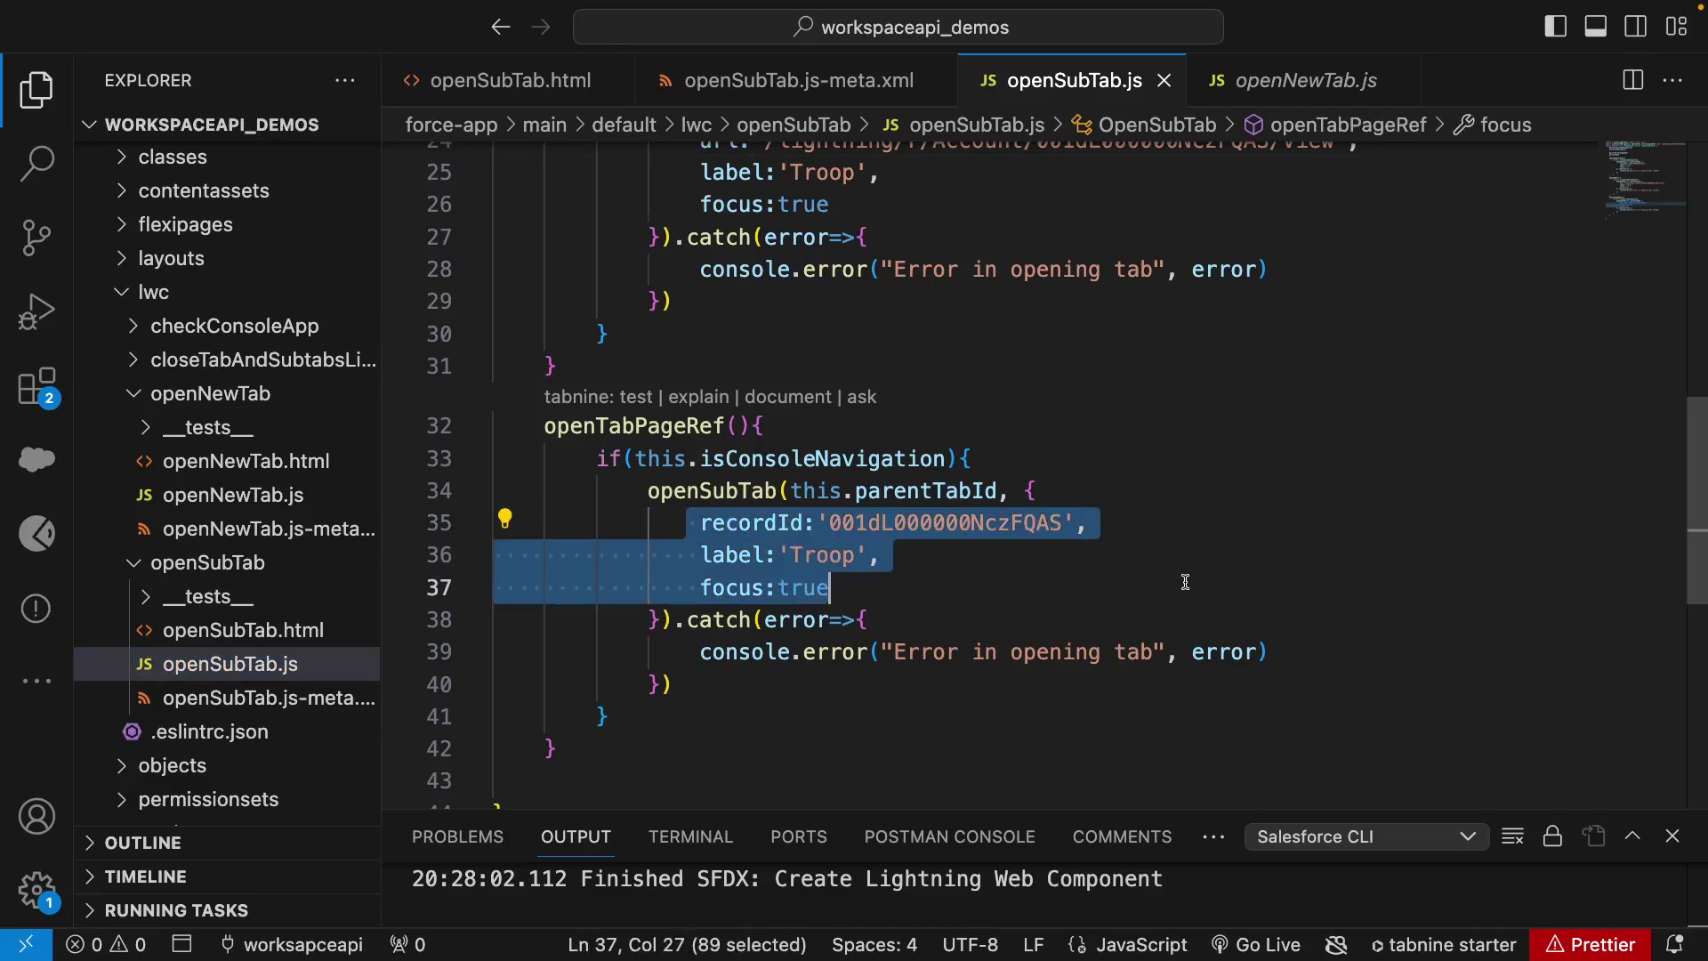
key("ctrl+v")
left_click_drag(756, 726, 801, 758)
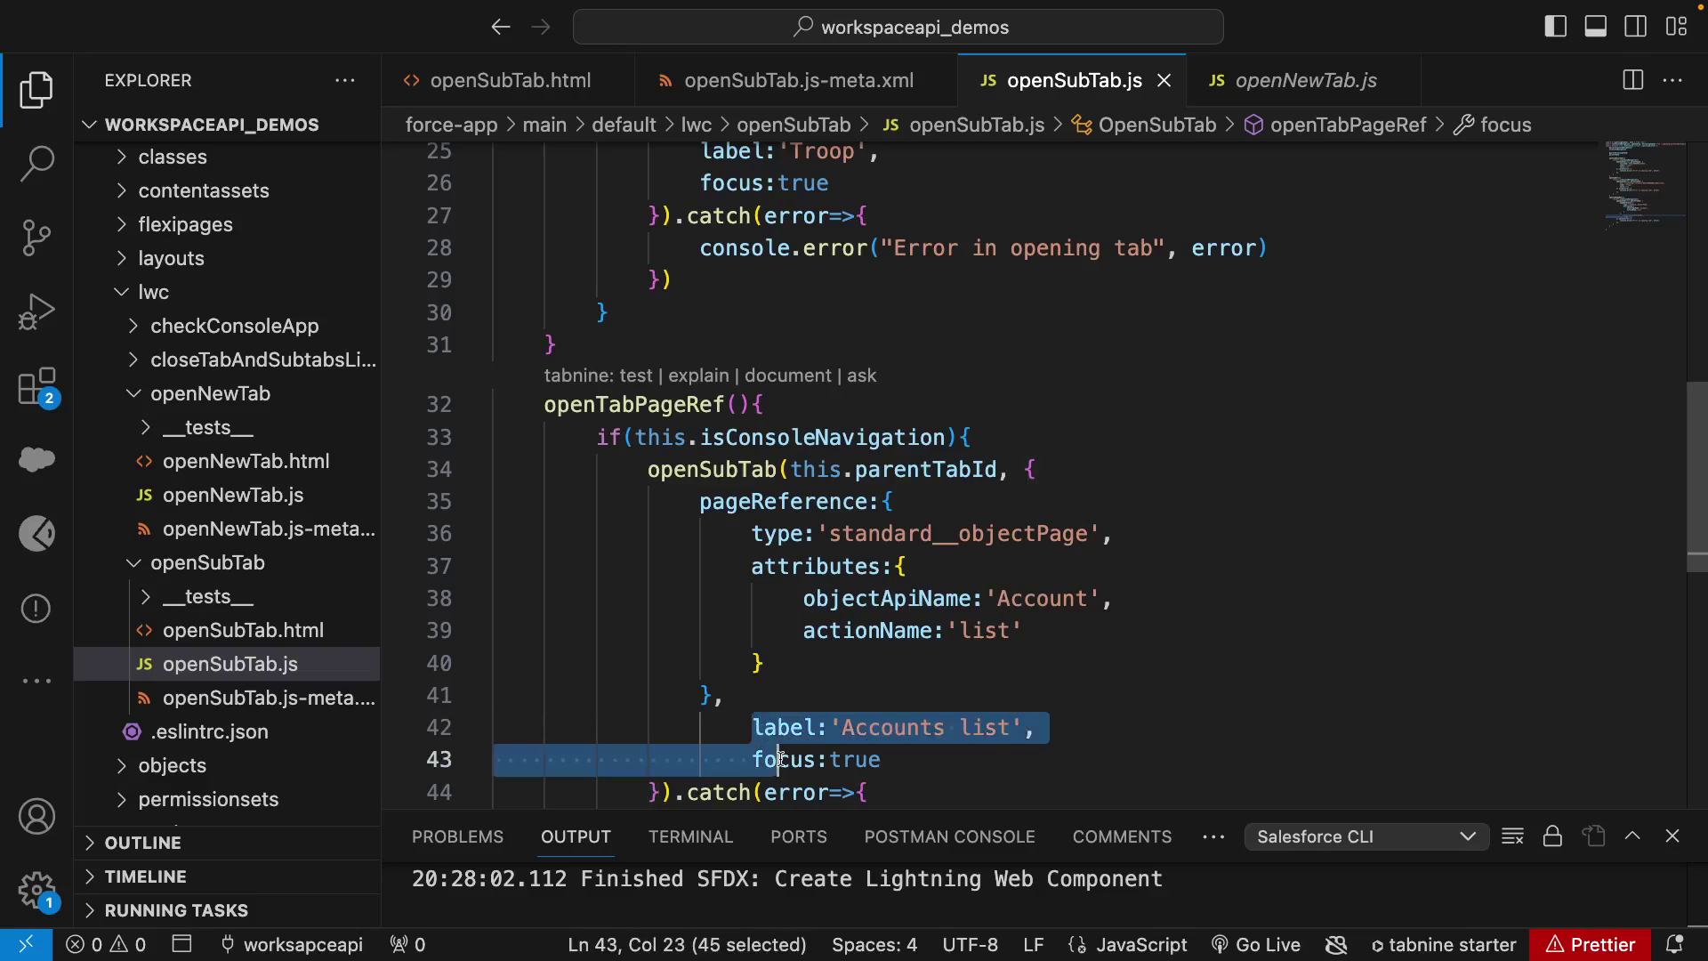
key("shift+Tab")
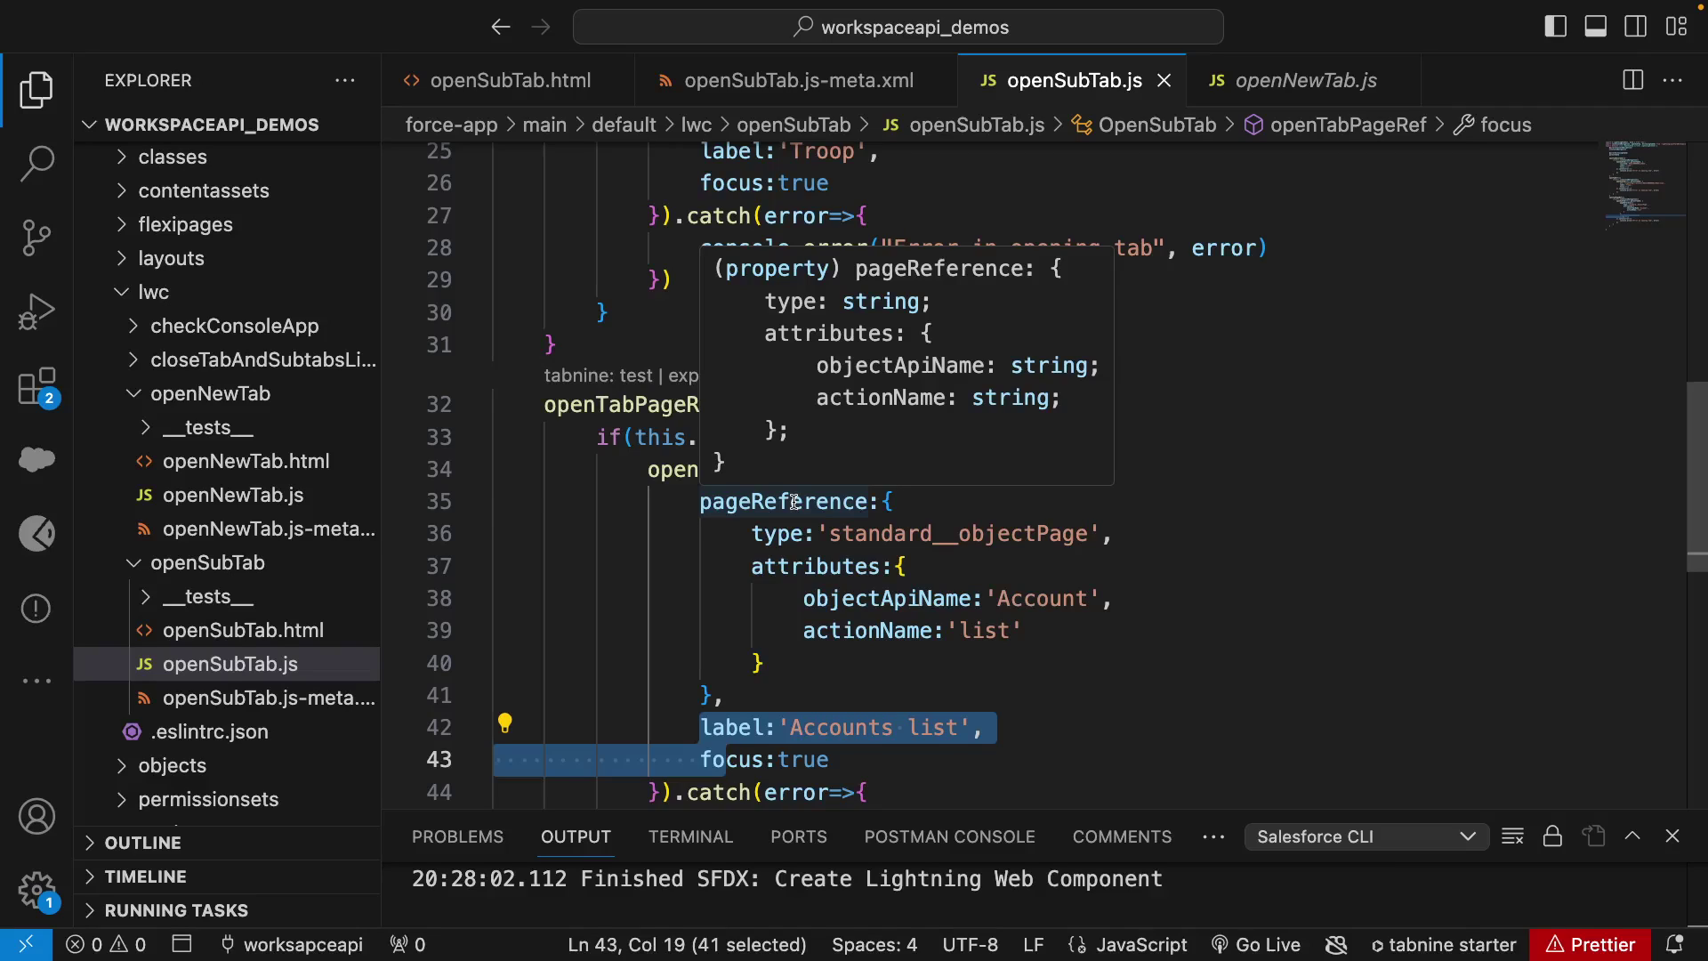
double_click(796, 501)
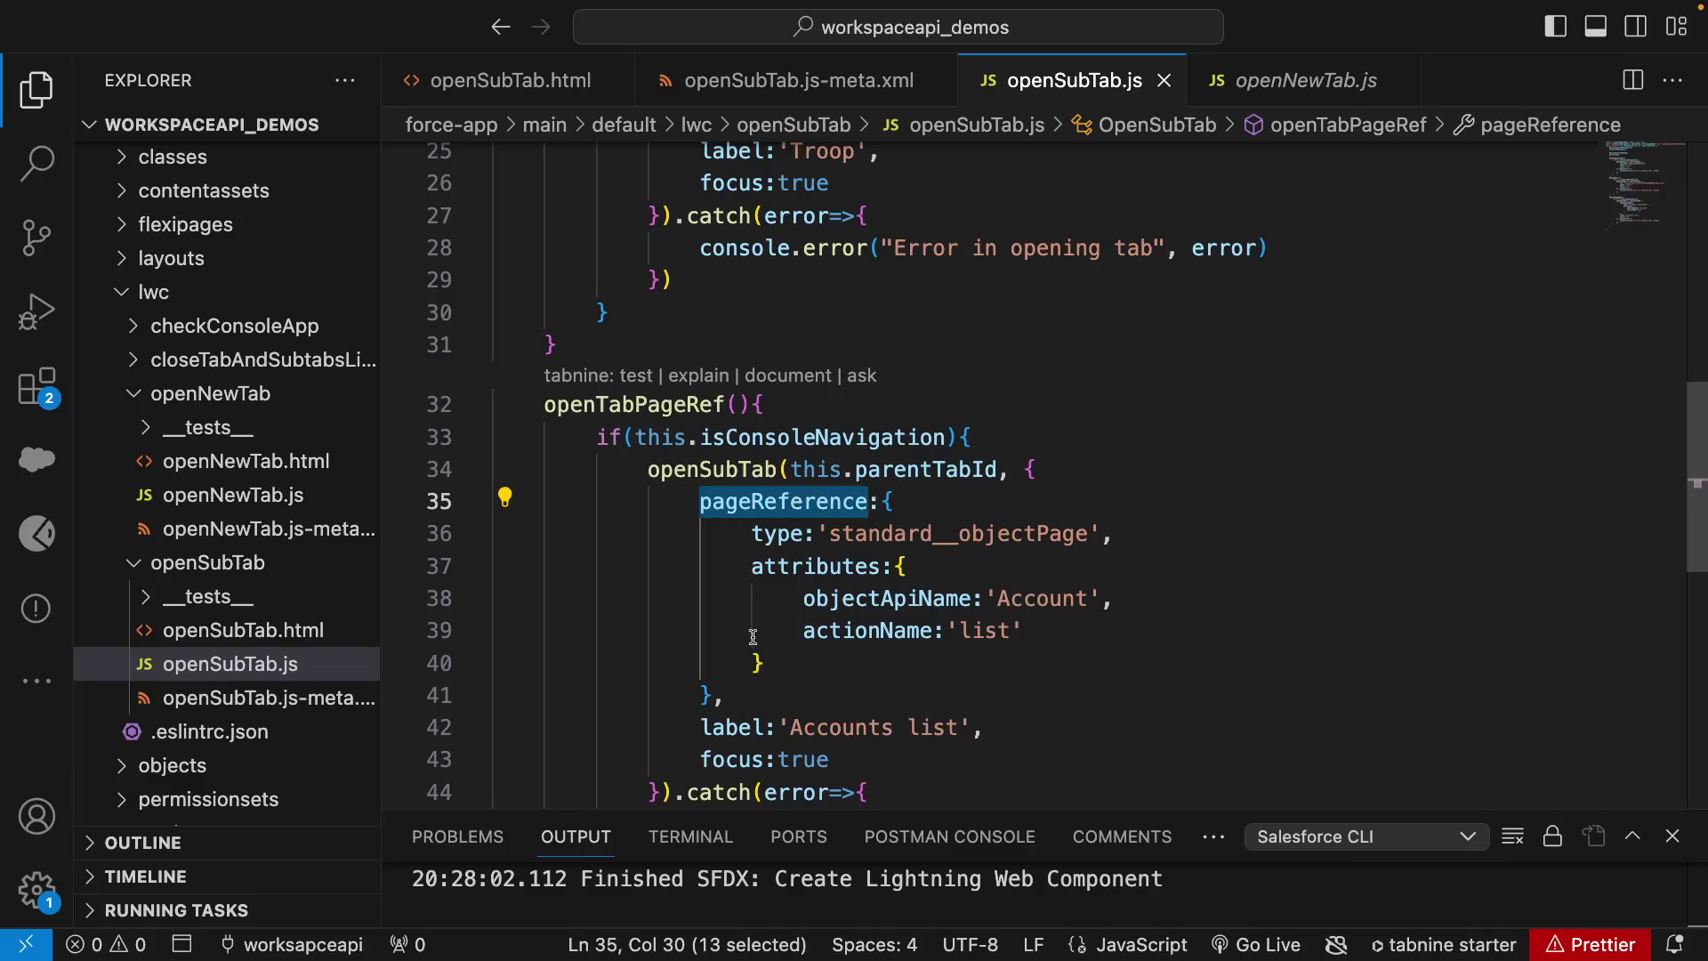
- Deploy the openSubTab folder with SFDX: Deploy Source to Org and dismiss the success notice
right_click(206, 562)
left_click(311, 860)
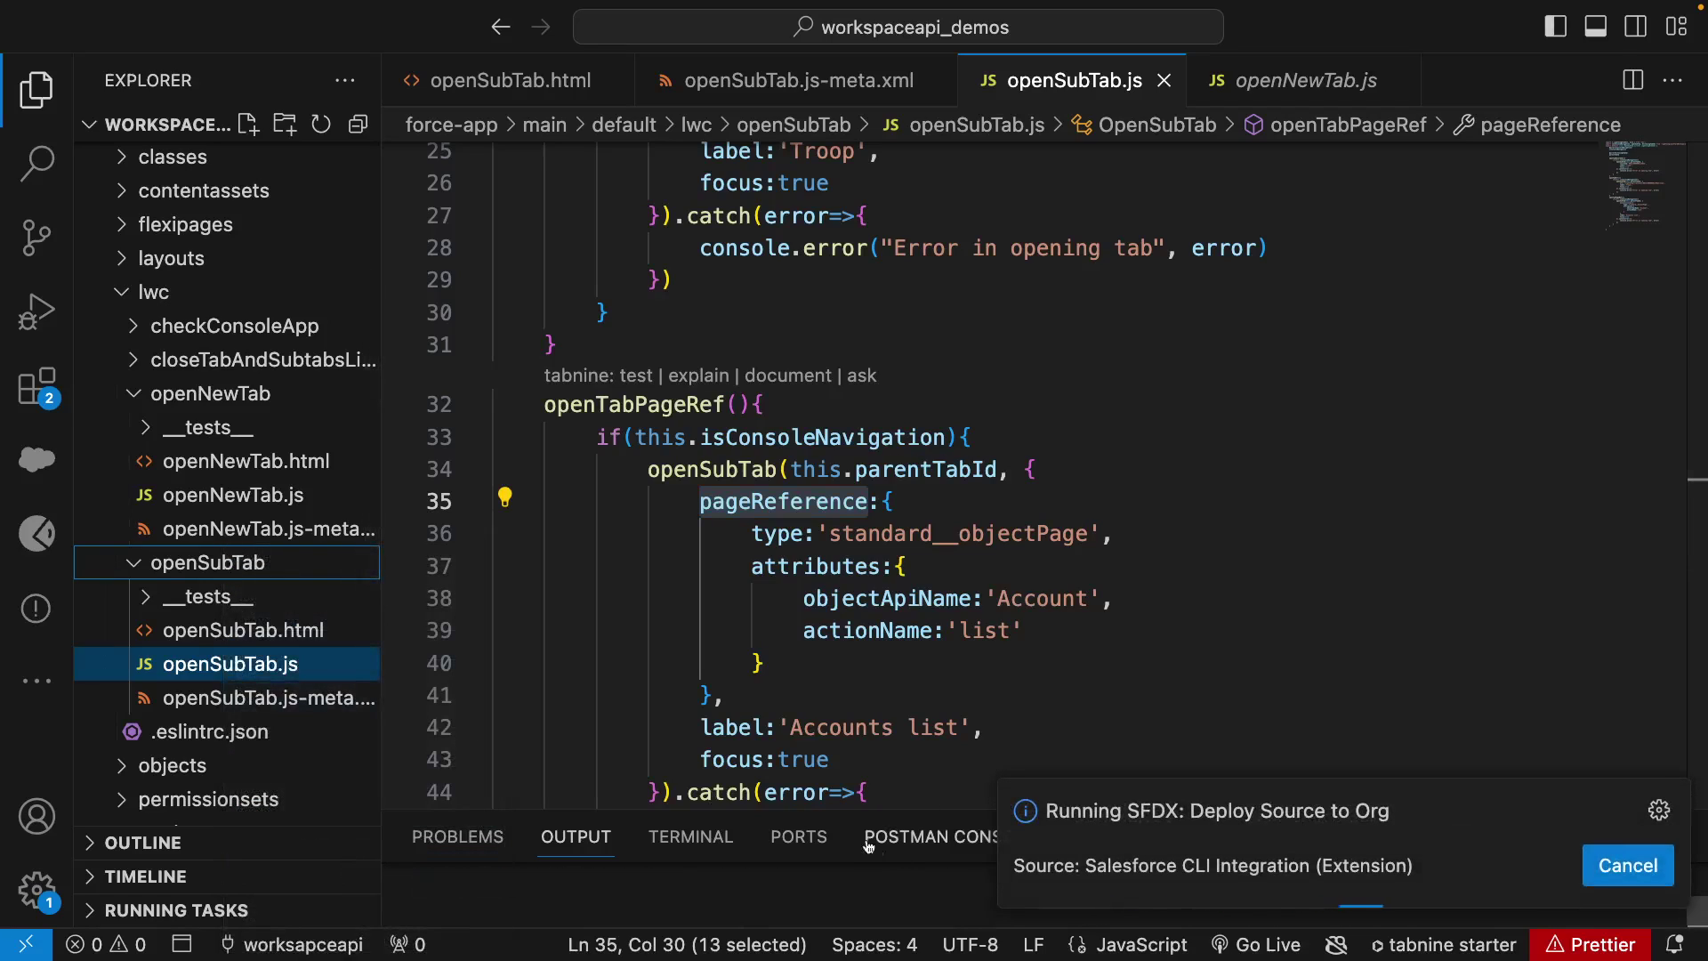
left_click_drag(846, 812, 888, 678)
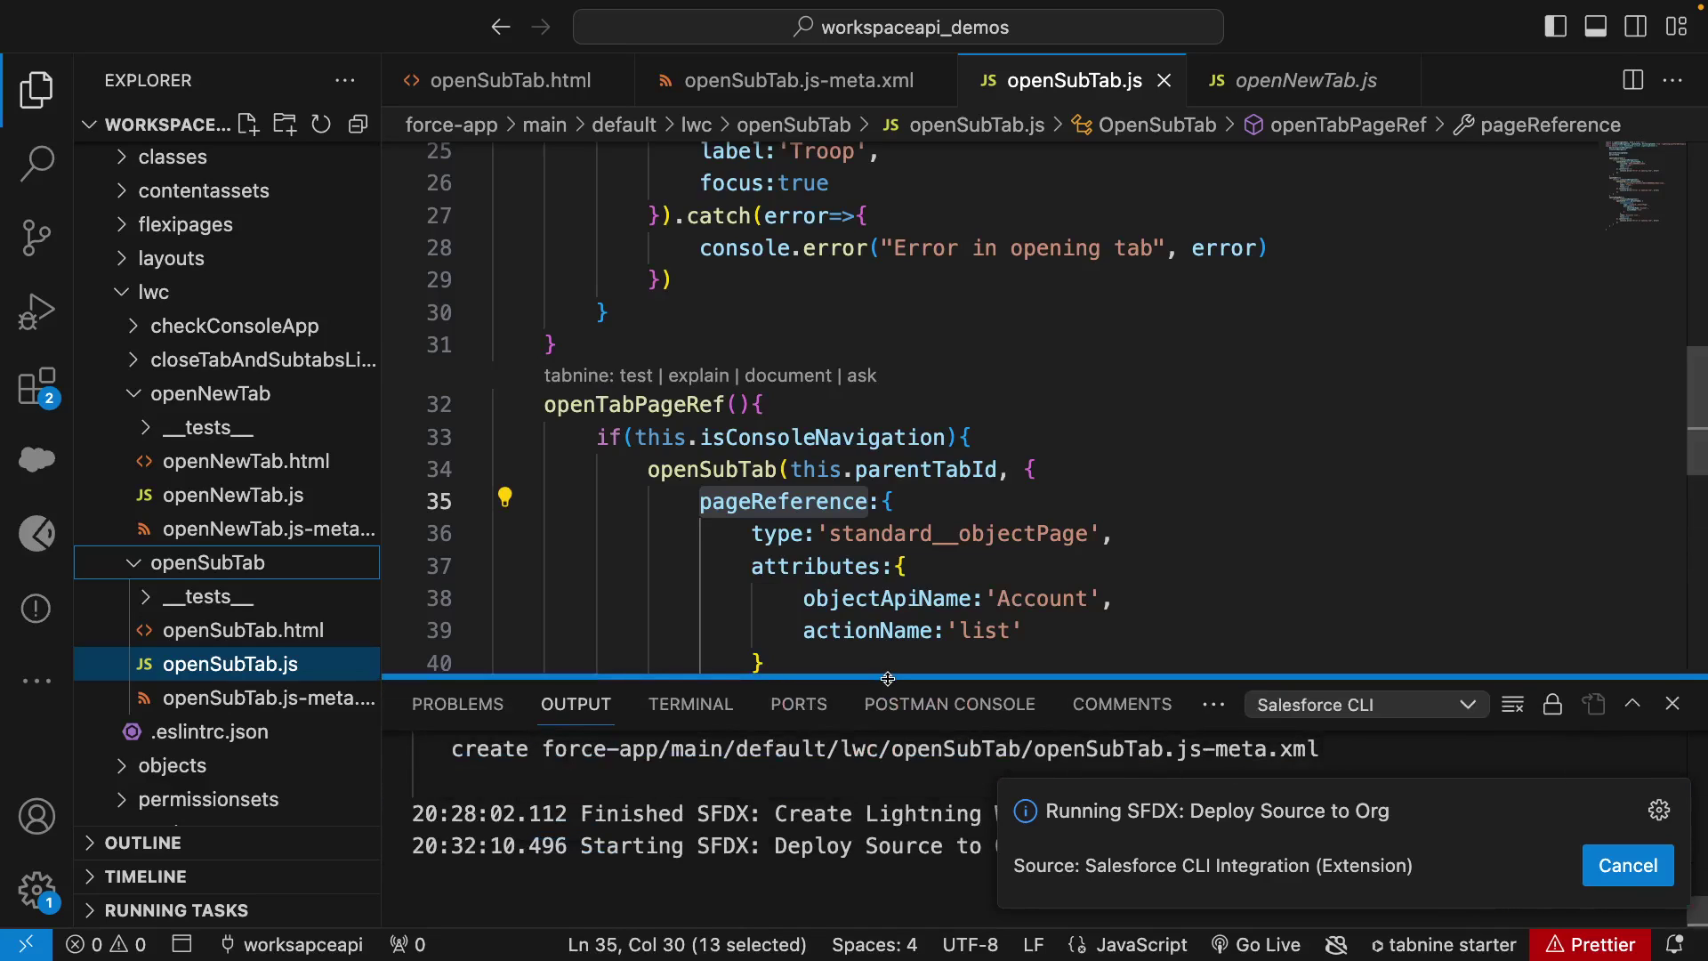
scroll(1254, 439, "up", 8)
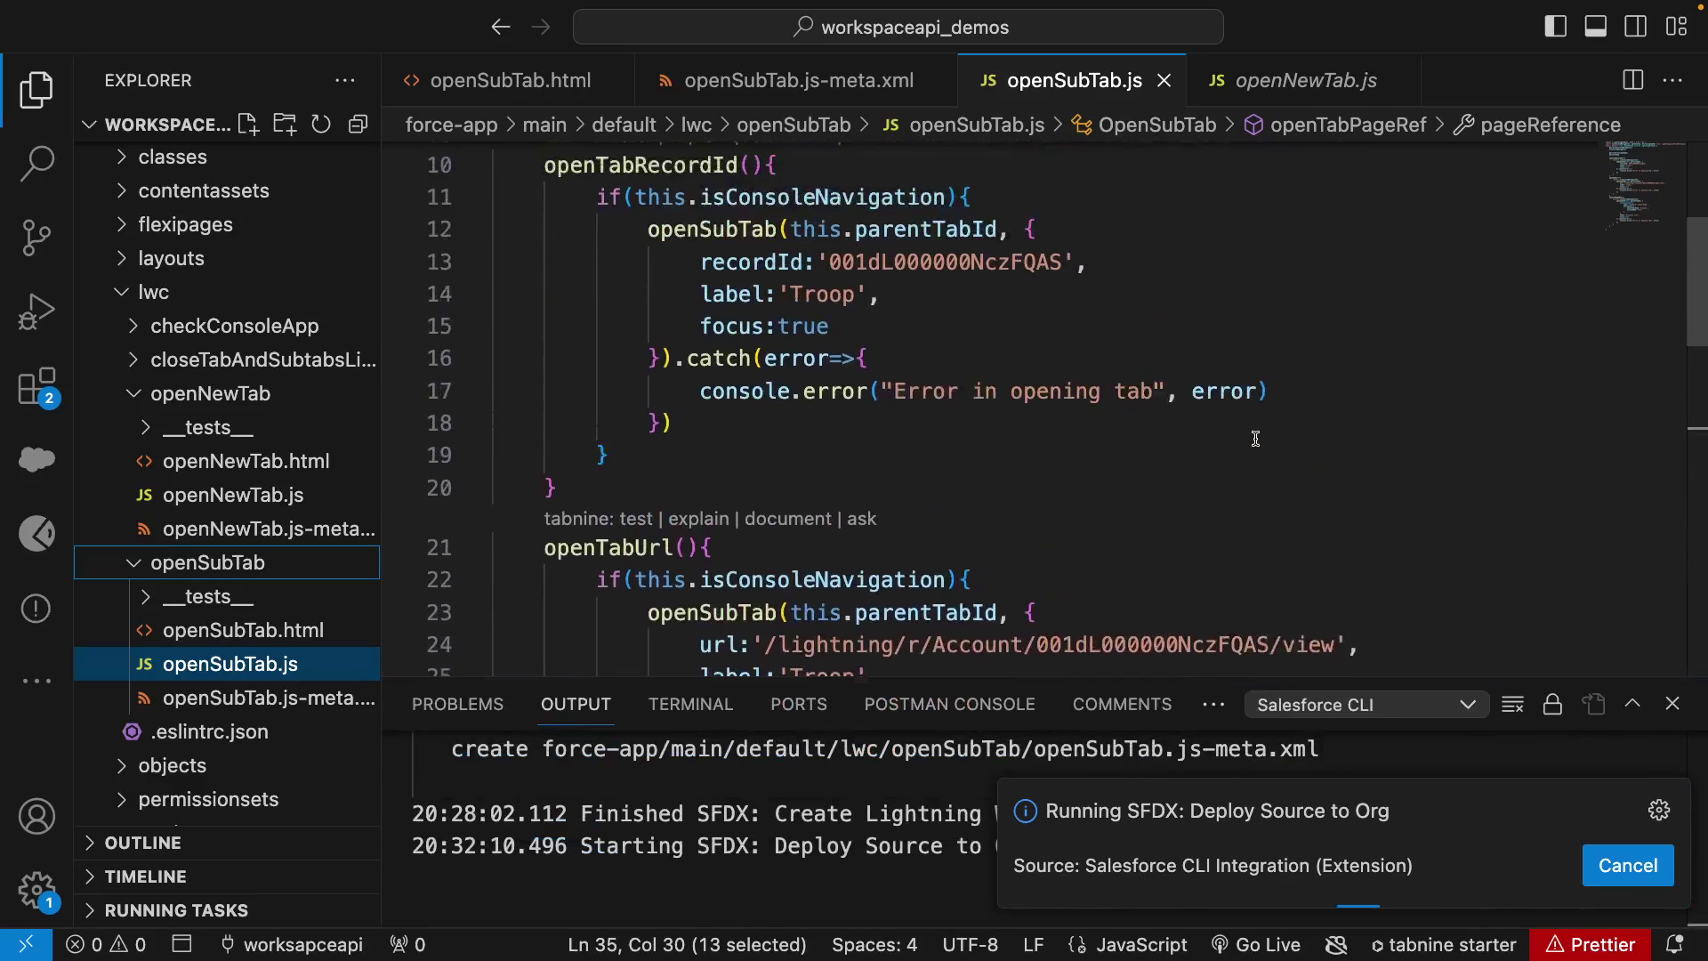
scroll(1254, 439, "up", 4)
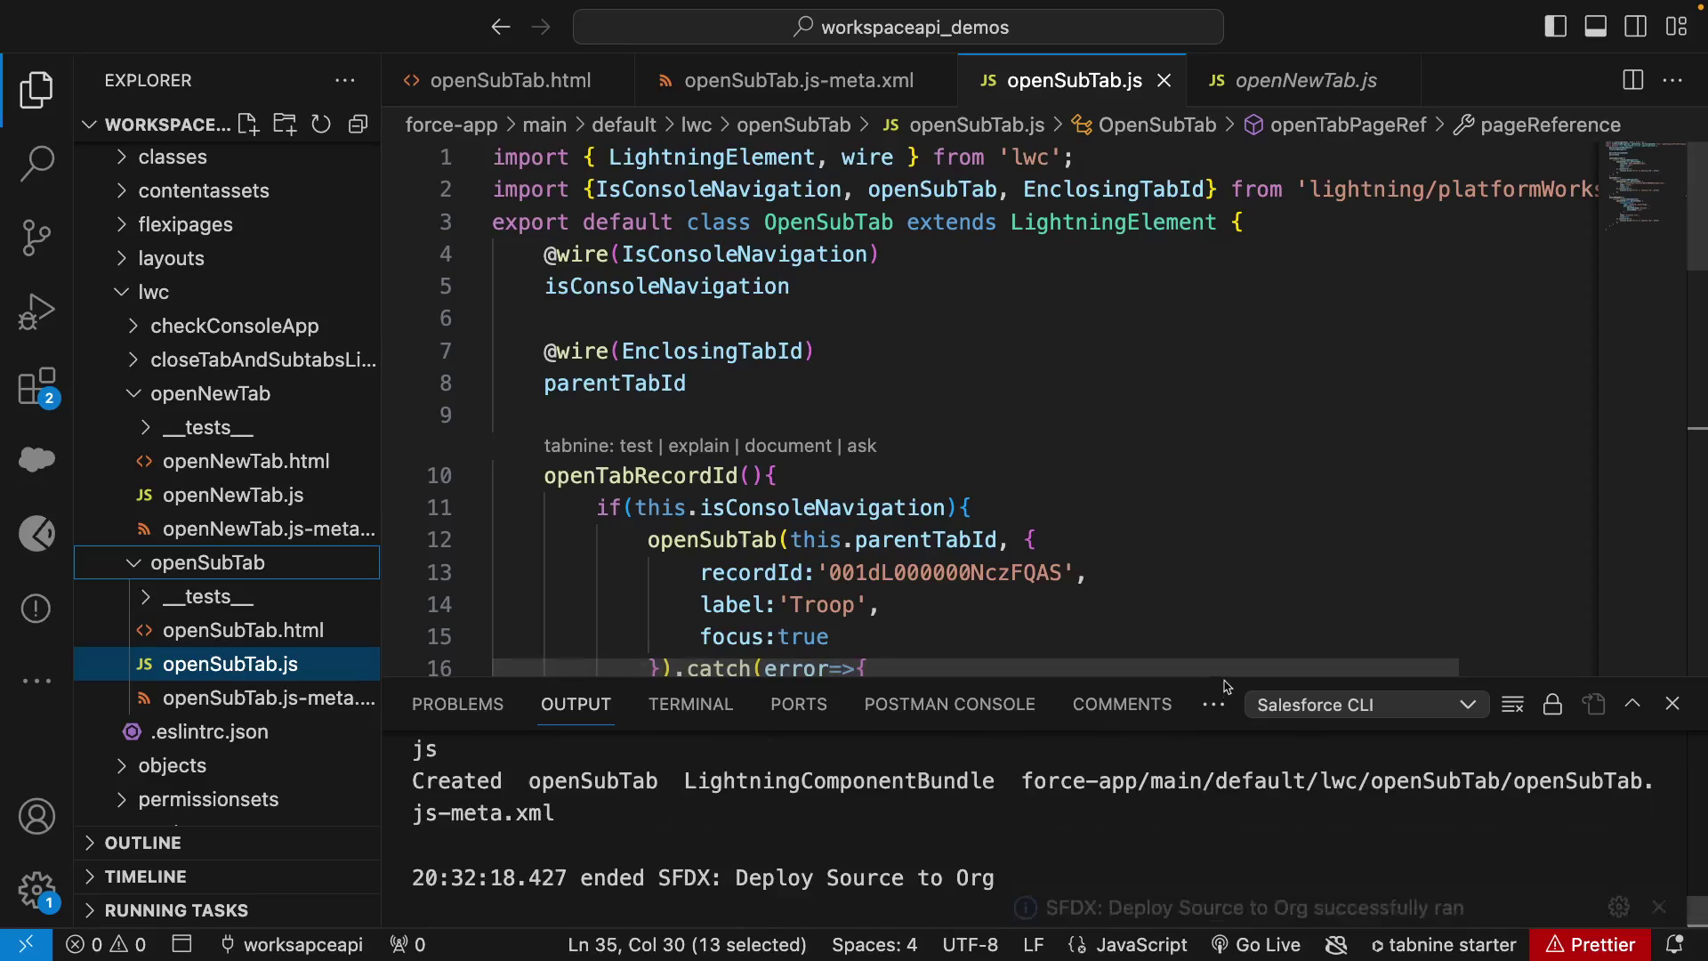
left_click_drag(1225, 678, 1235, 810)
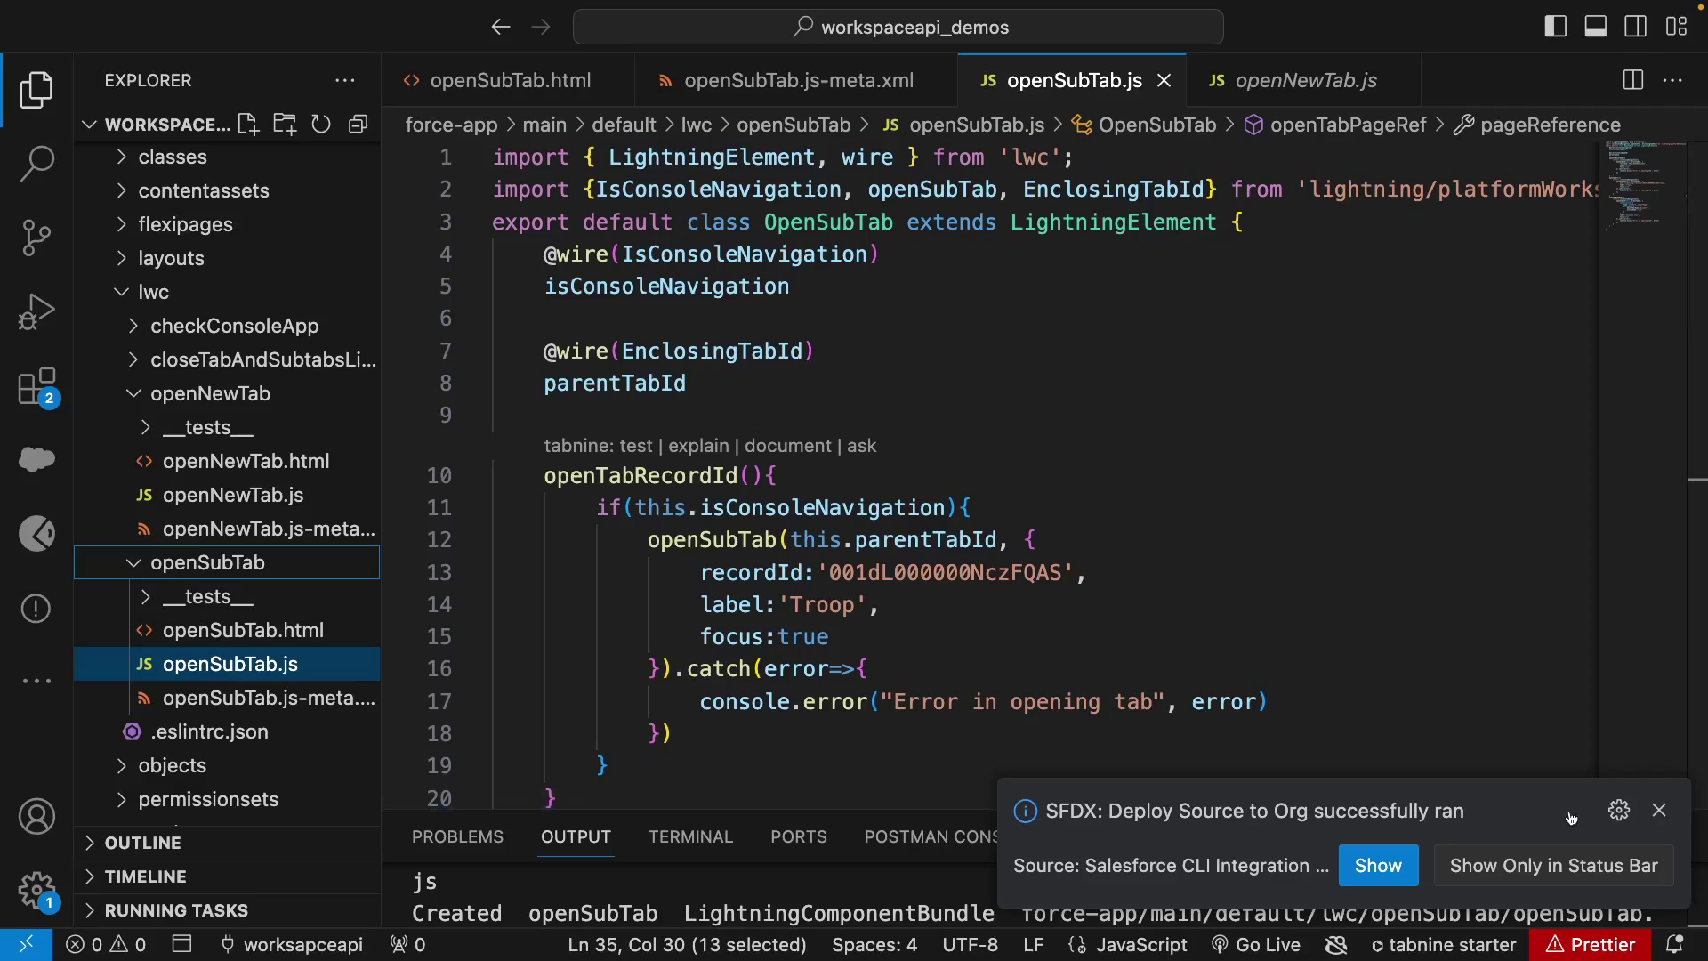
left_click(1658, 811)
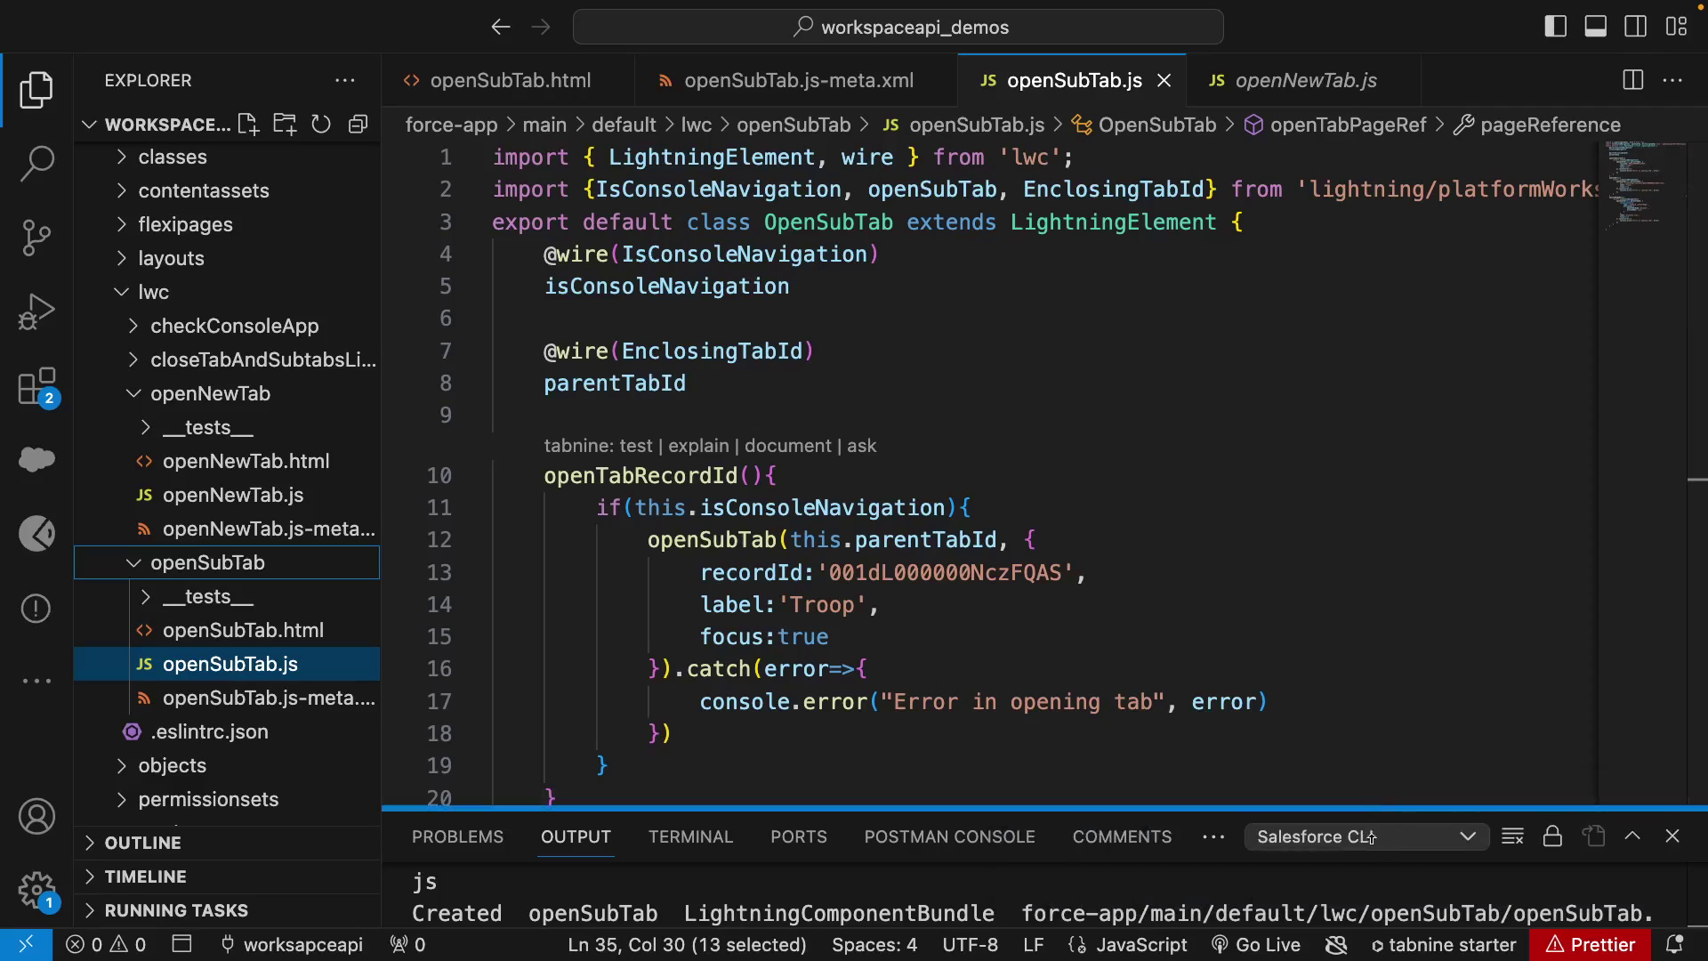
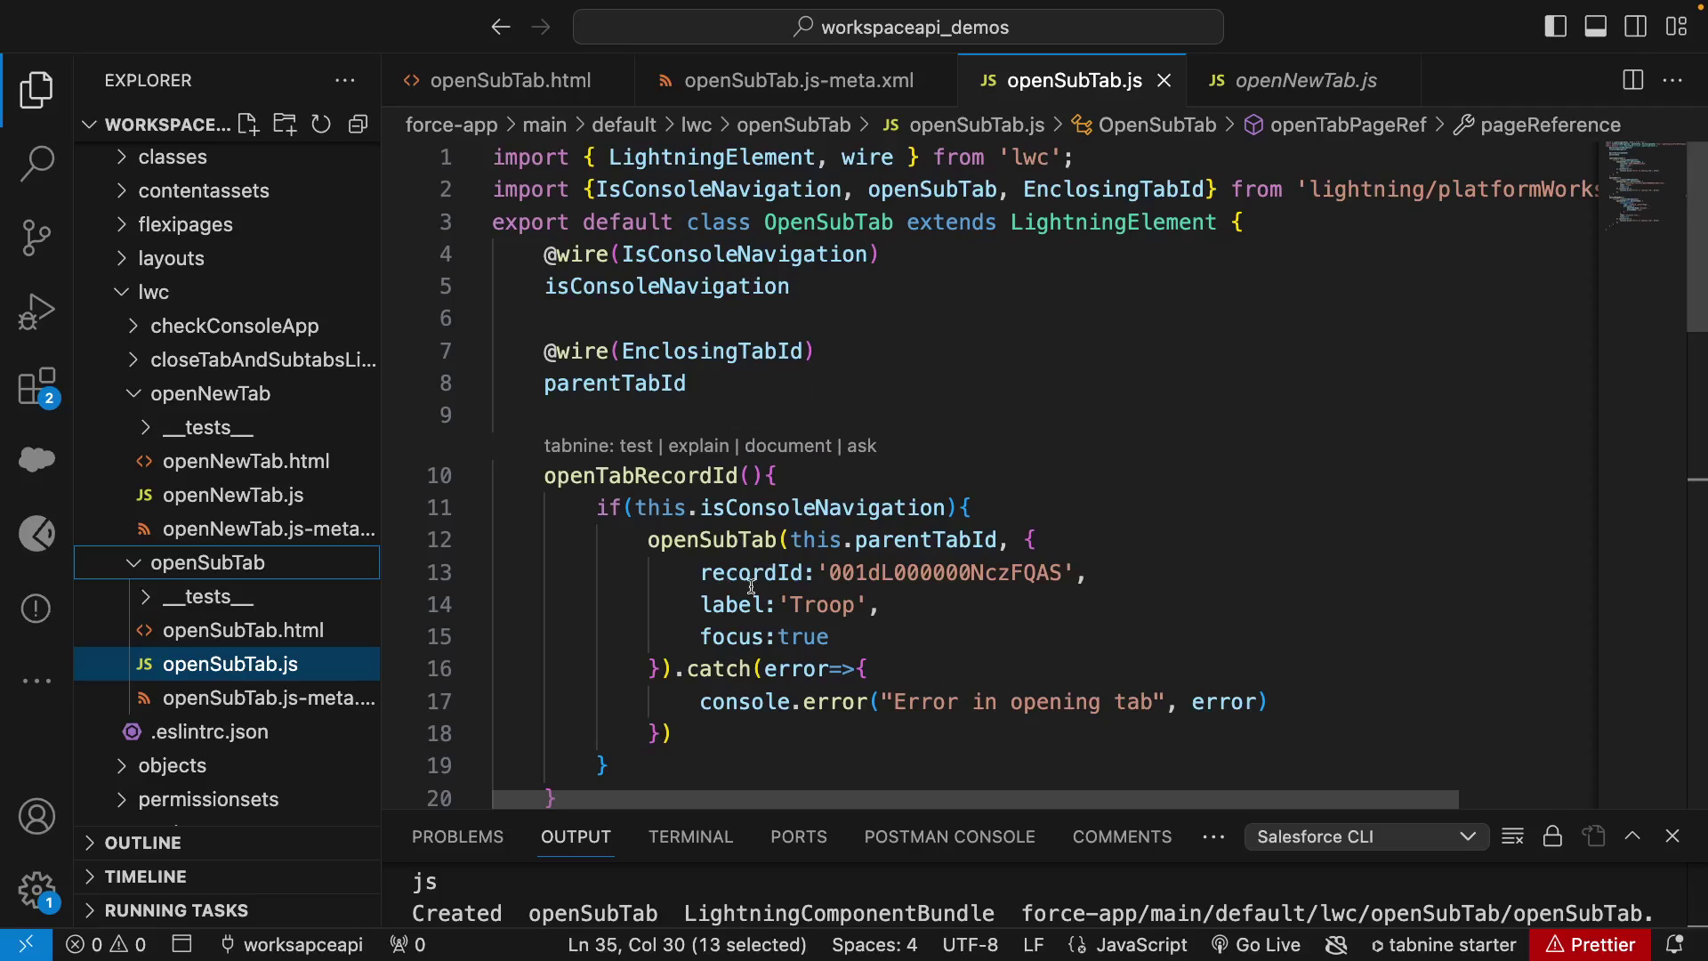
- Walk through the openSubTab call's parentTabId argument and its wired EnclosingTabId source
double_click(711, 540)
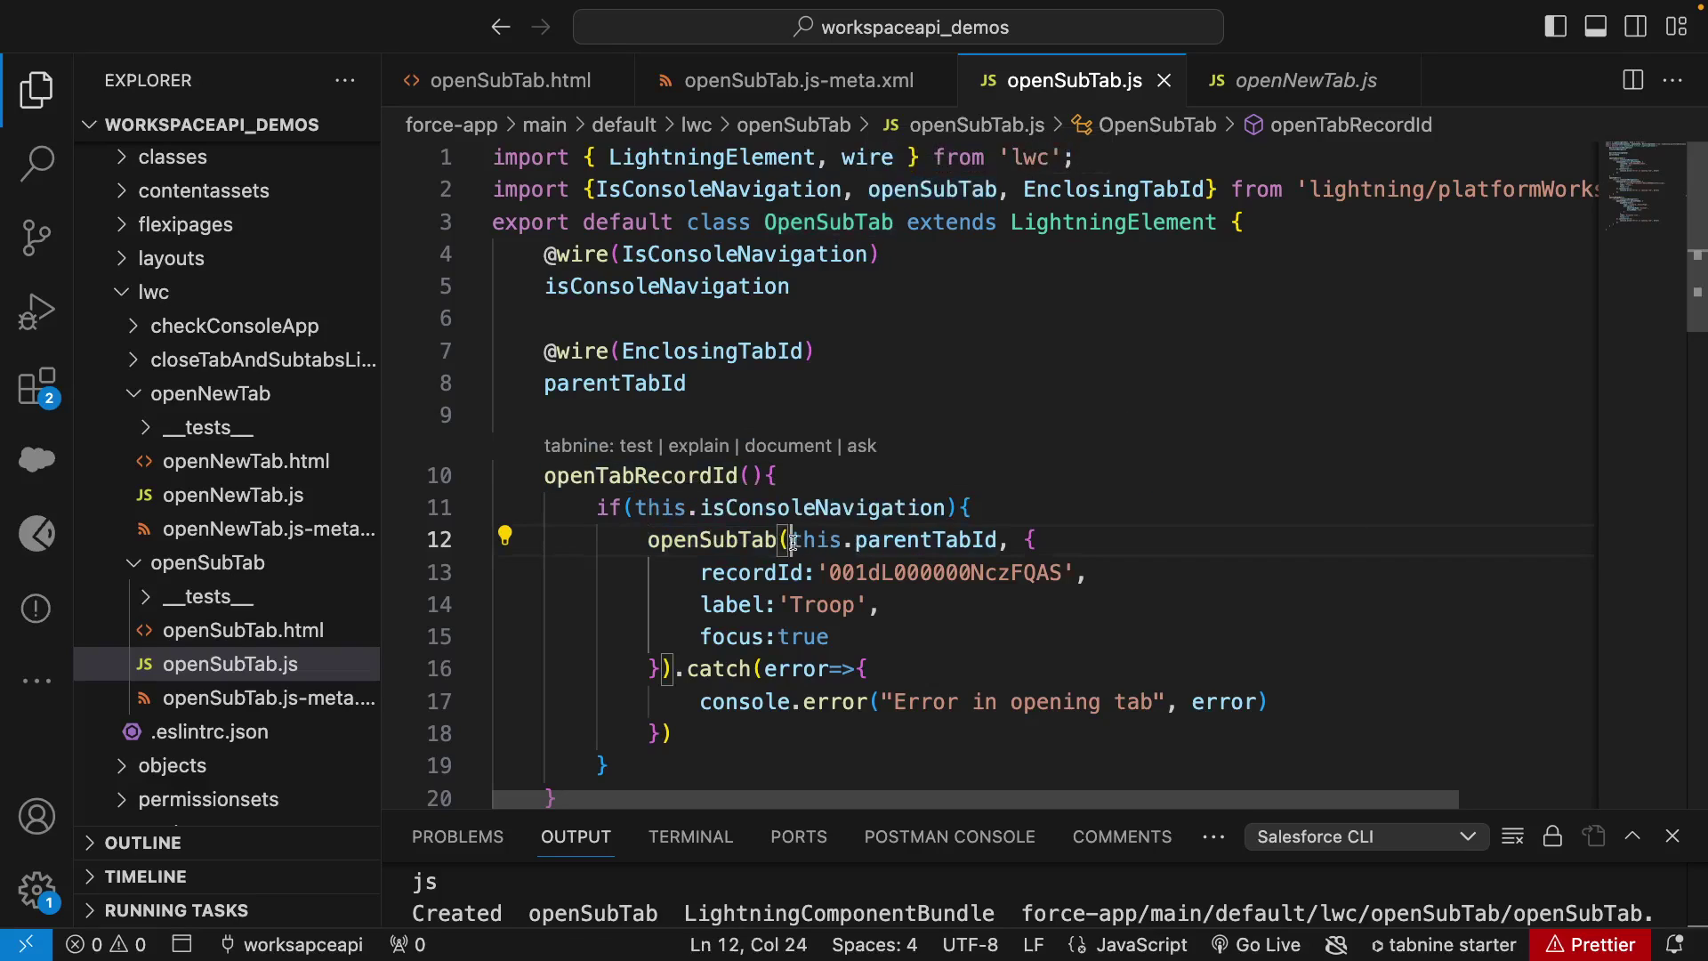
left_click_drag(790, 539, 1000, 539)
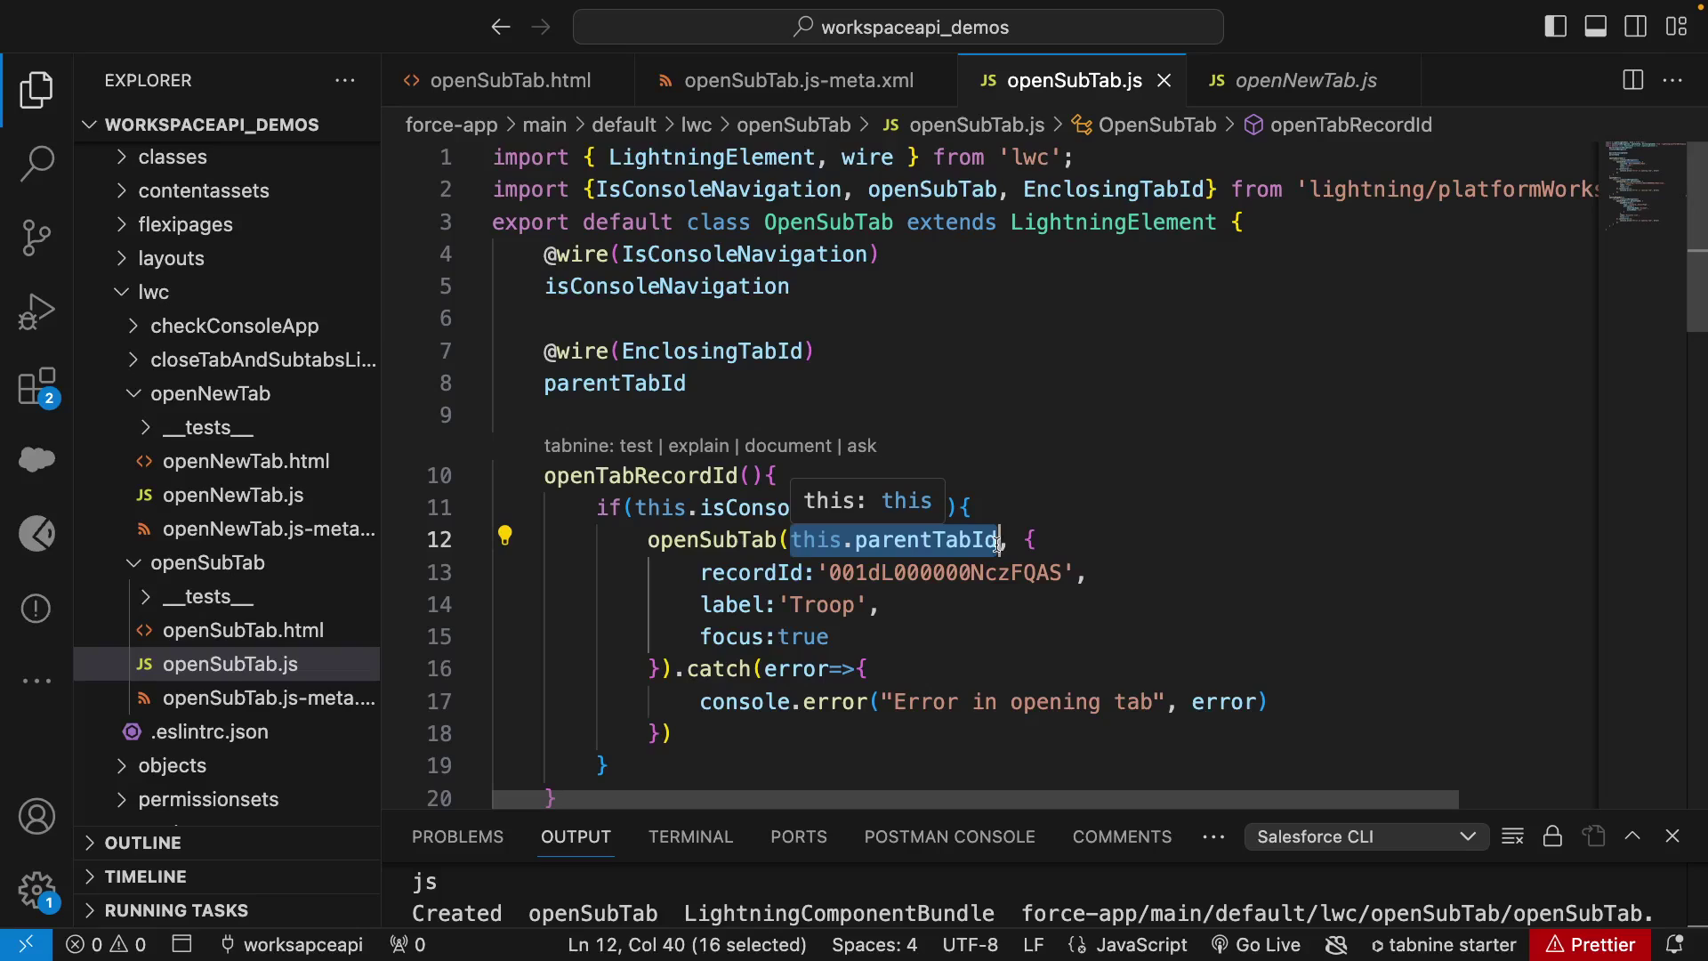
double_click(1084, 190)
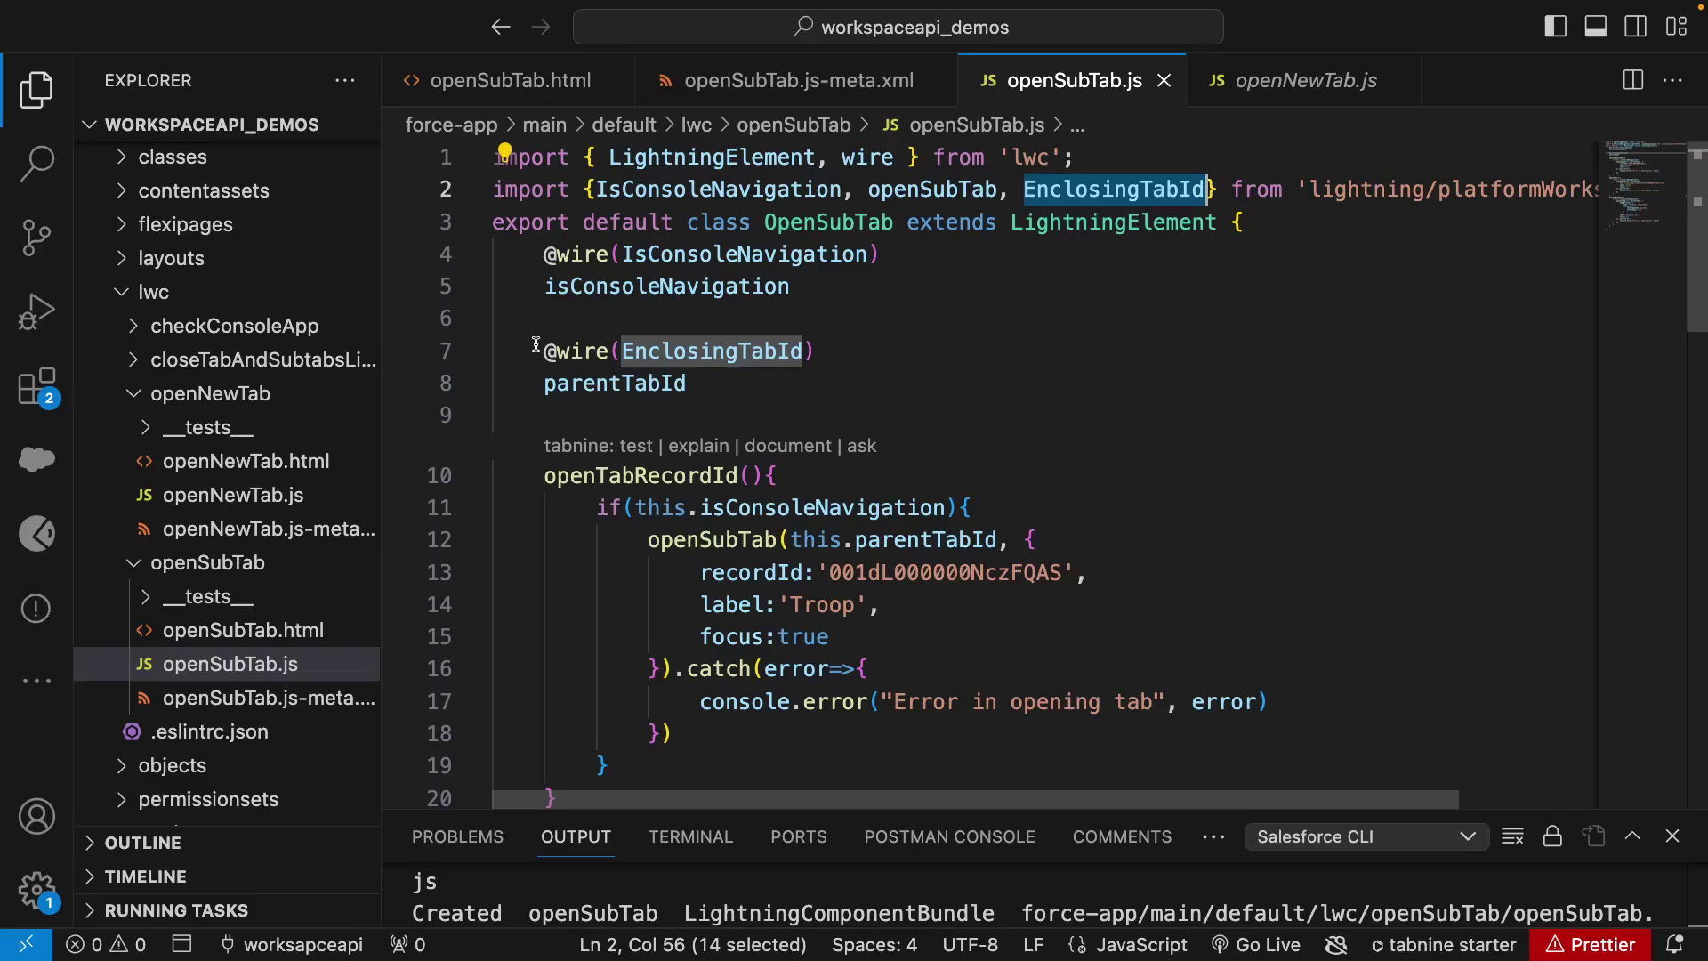
left_click_drag(535, 350, 839, 349)
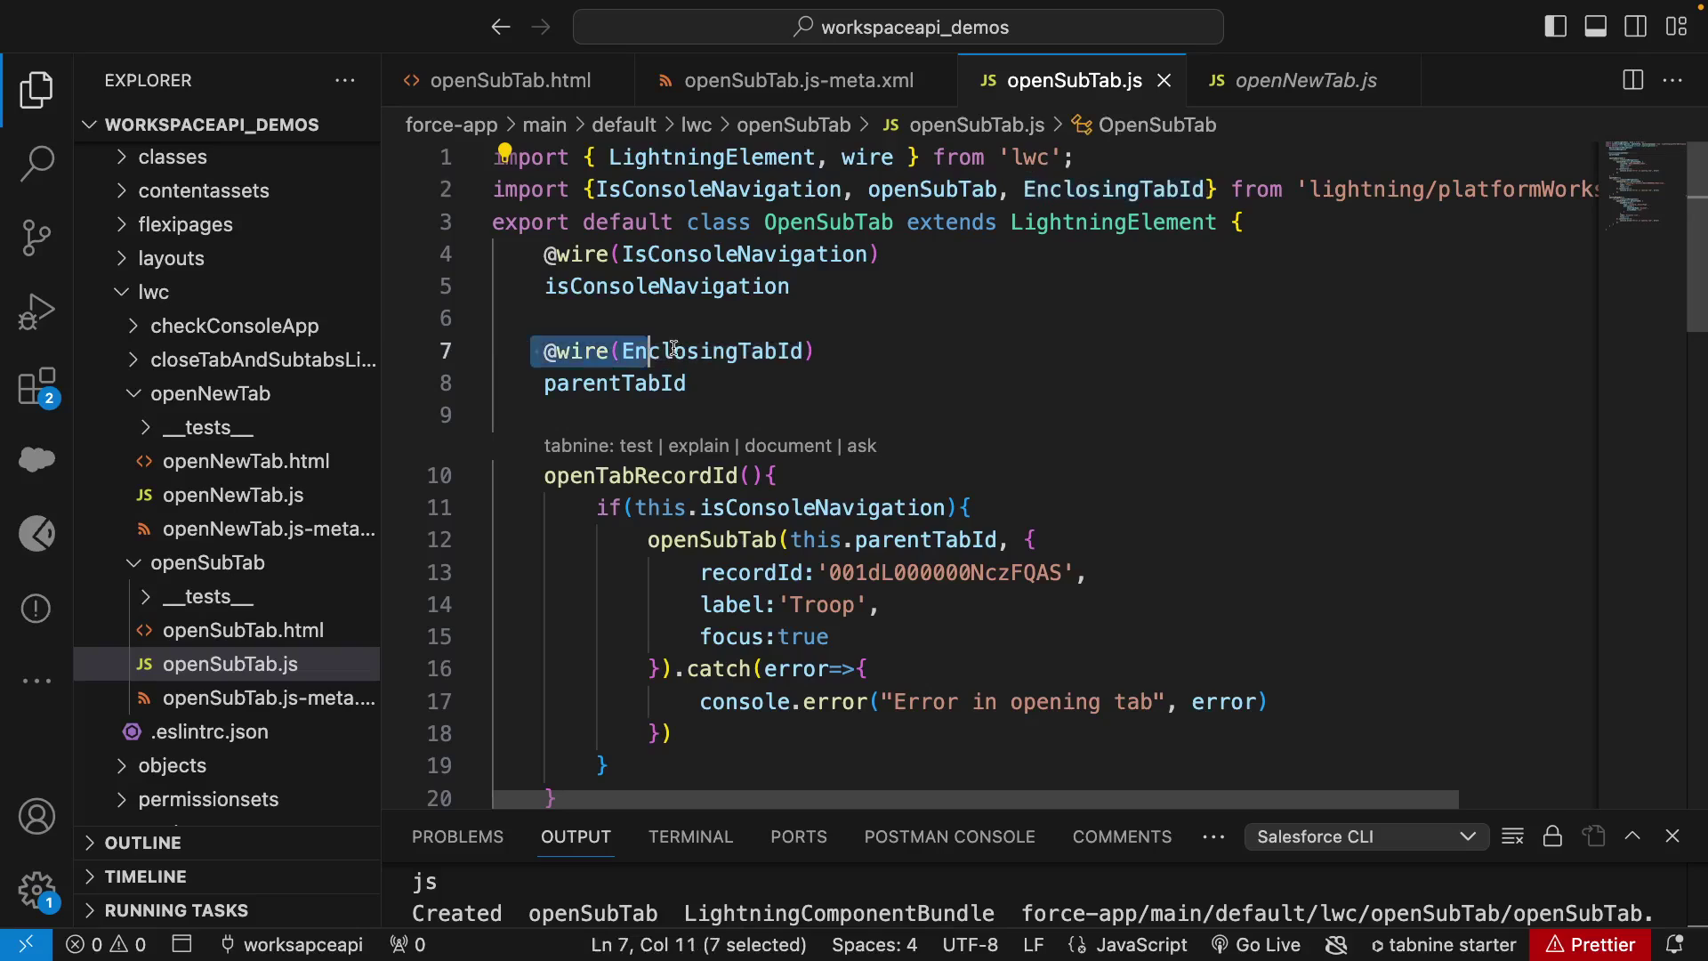
double_click(645, 384)
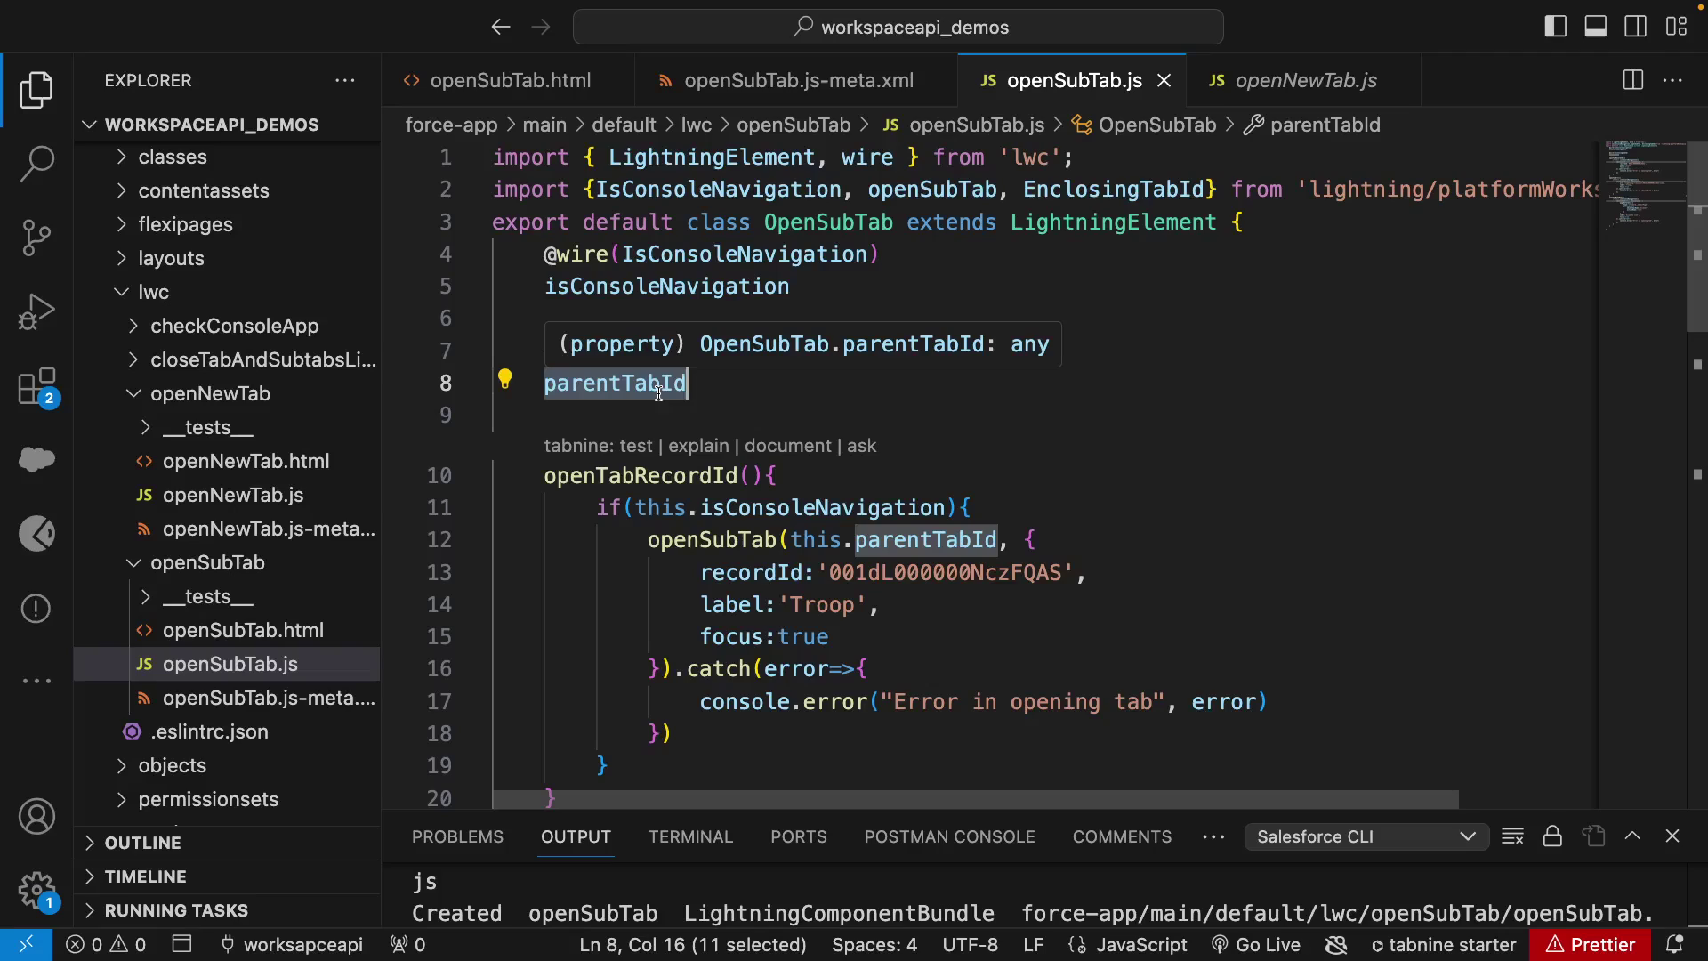
left_click(907, 540)
double_click(907, 540)
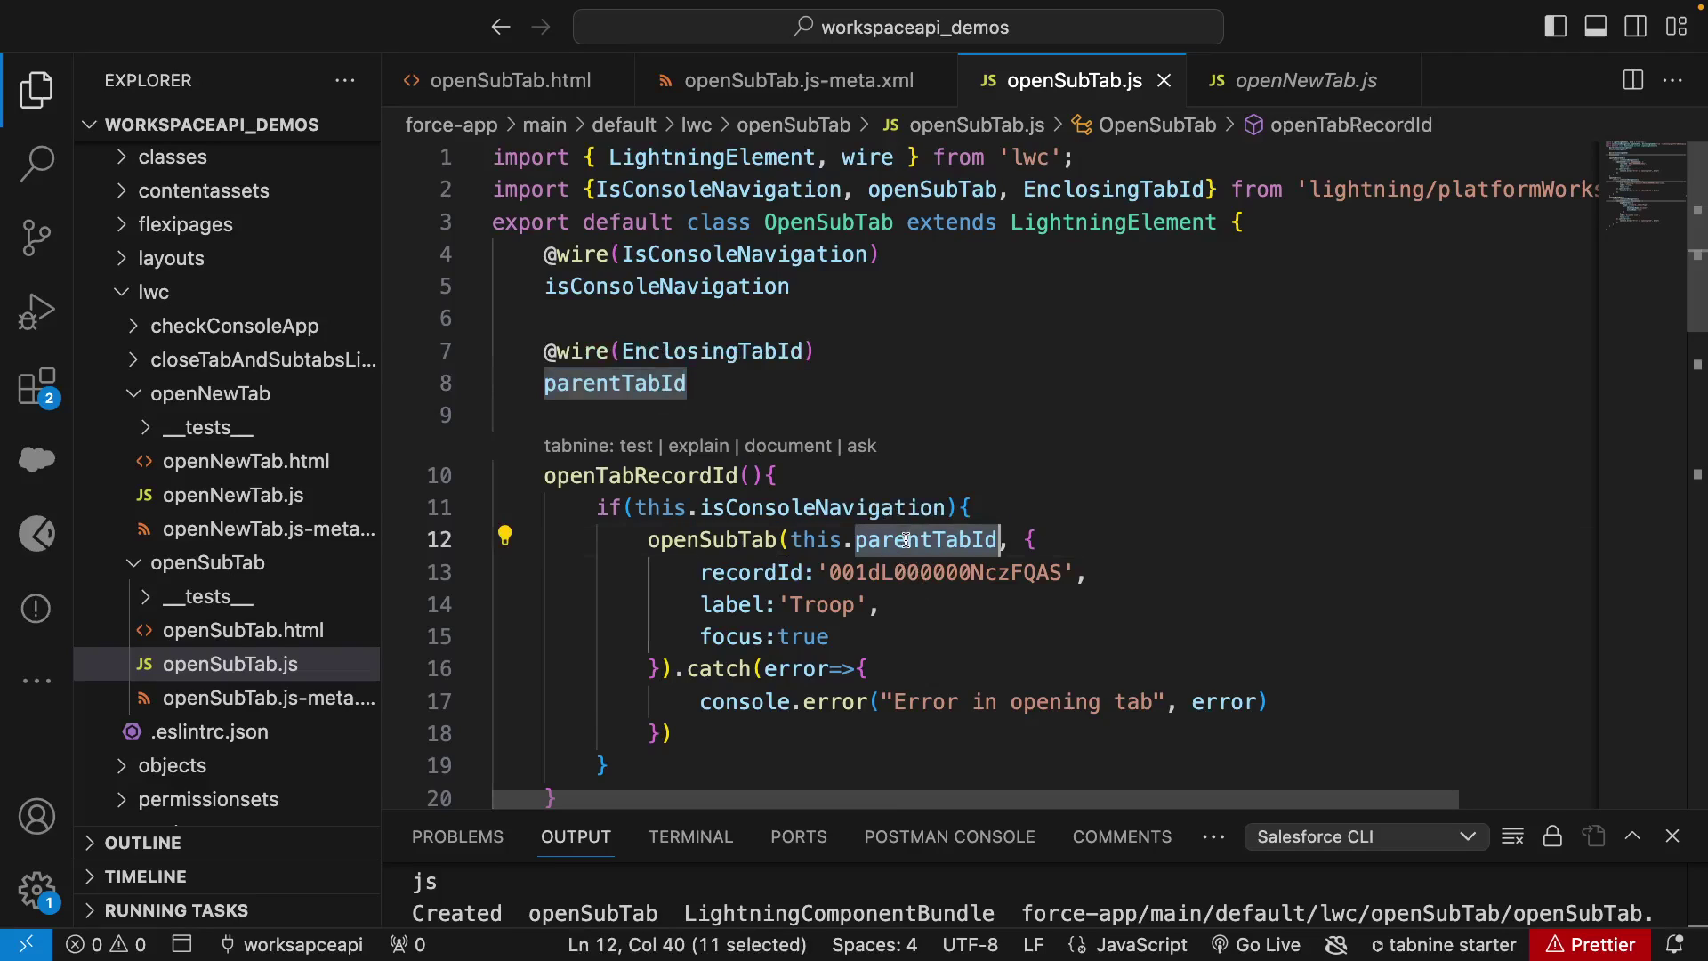
- Explain the subtab options, record id, catch block, console check, and url and pageReference options
left_click_drag(1024, 539, 659, 668)
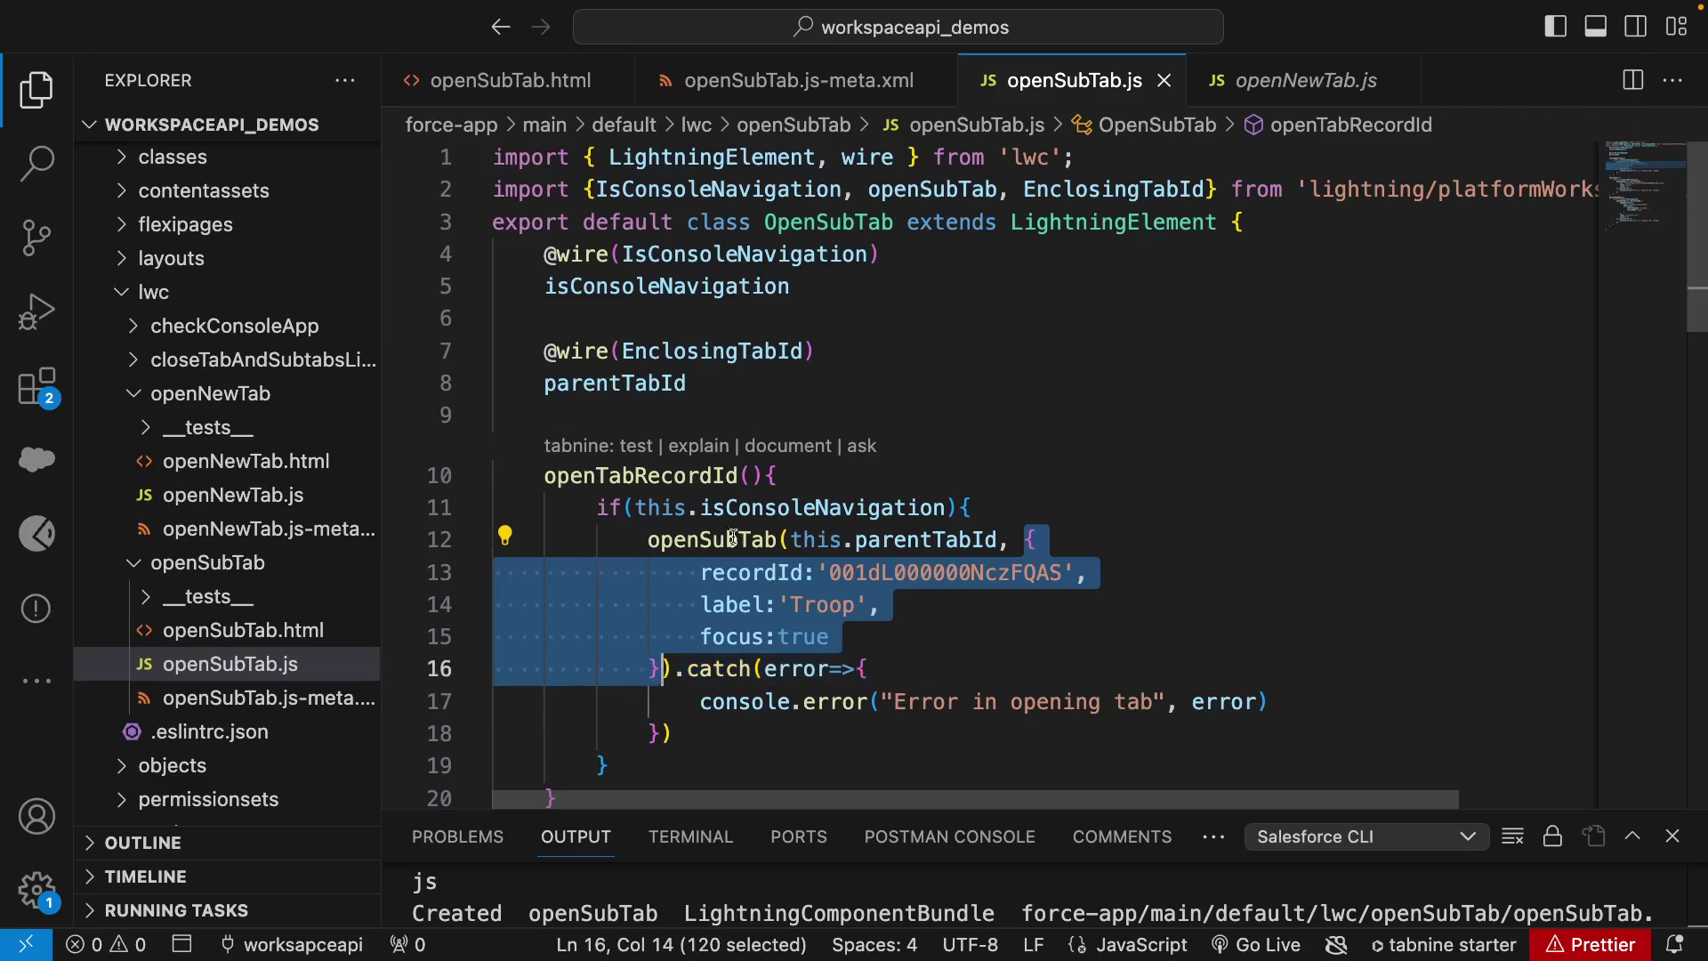
double_click(877, 540)
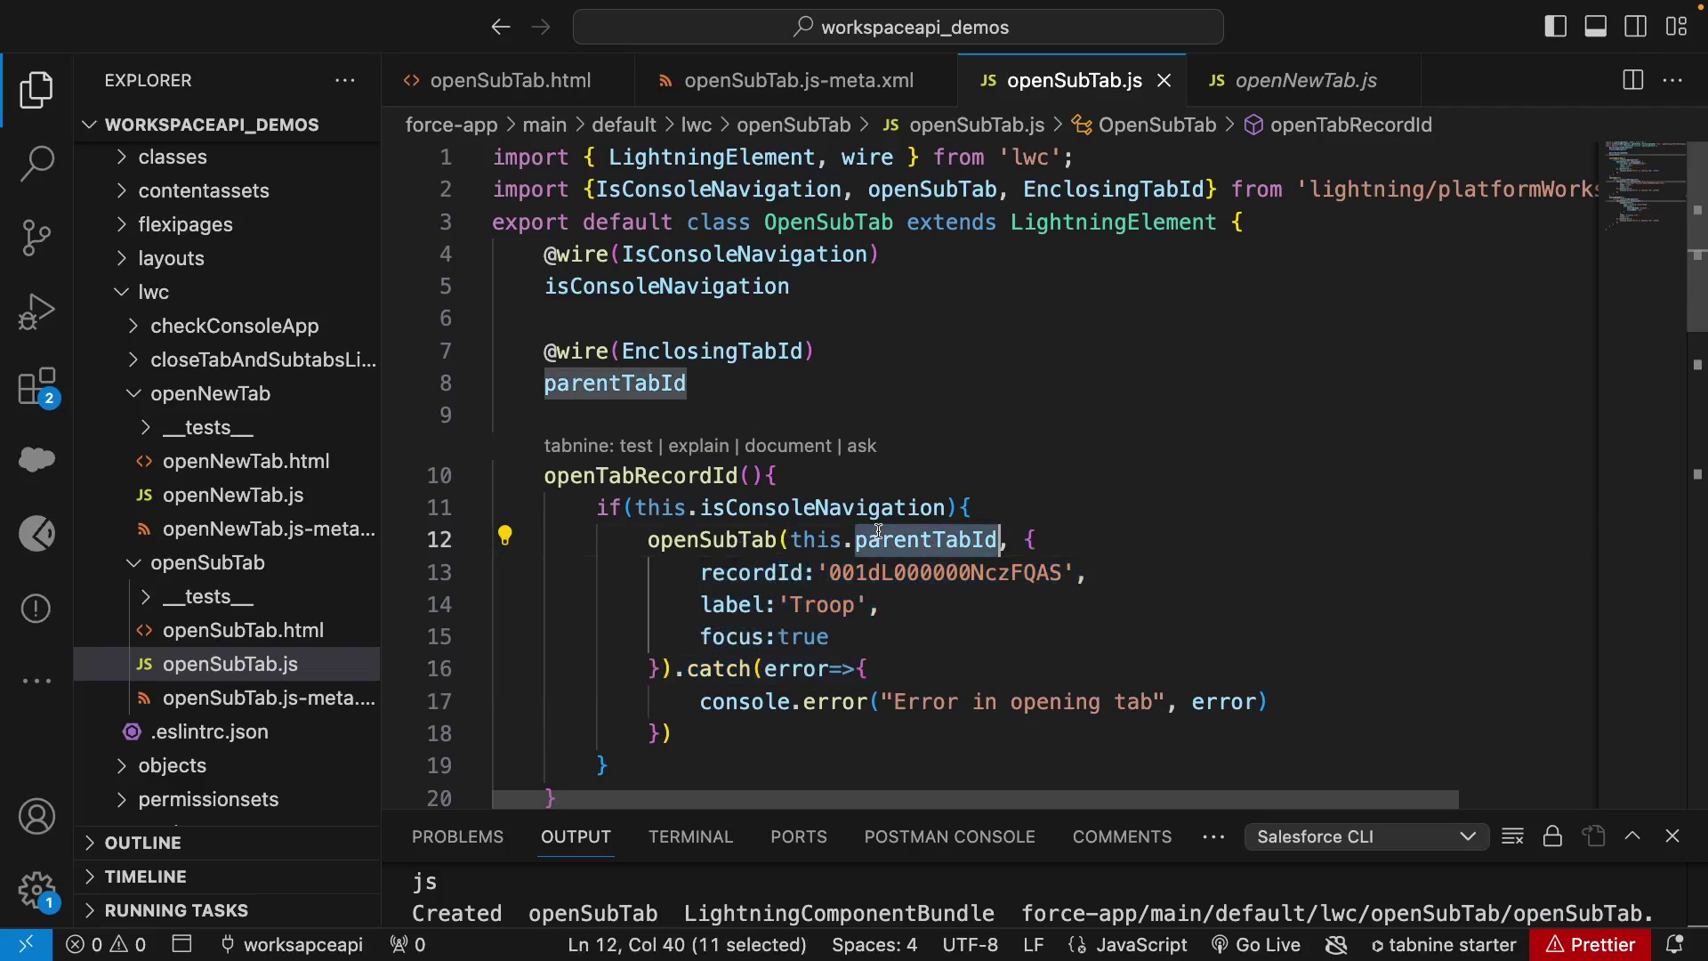
double_click(762, 573)
left_click_drag(829, 572, 1063, 572)
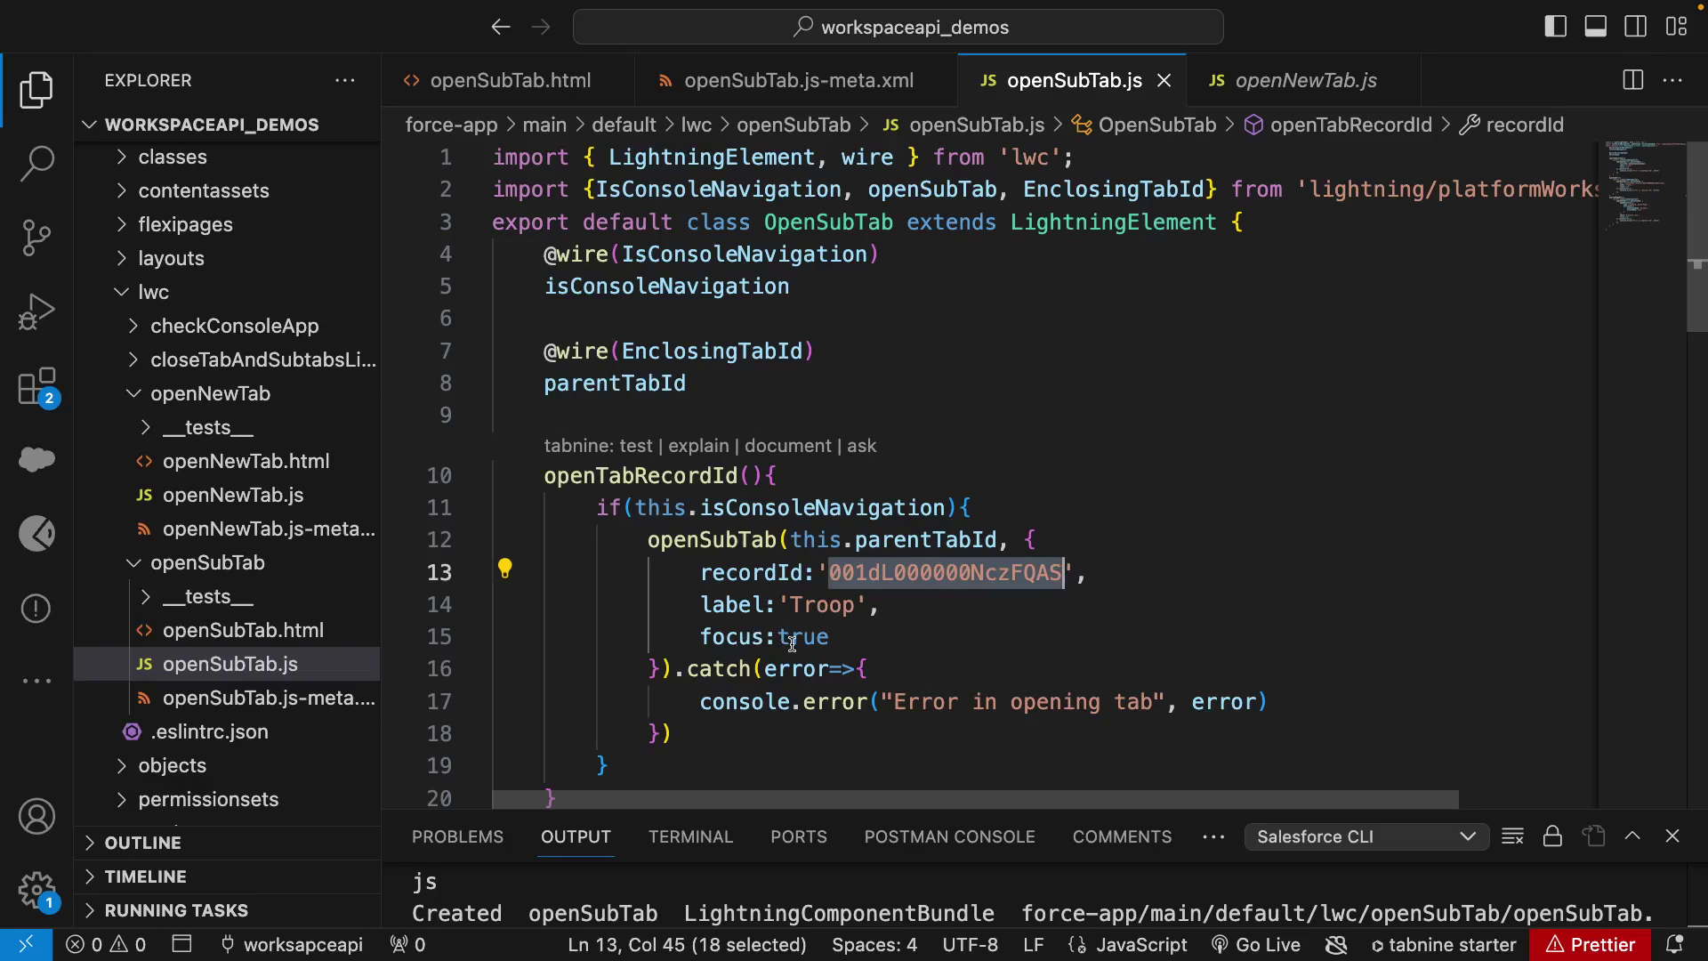
left_click_drag(674, 669, 681, 704)
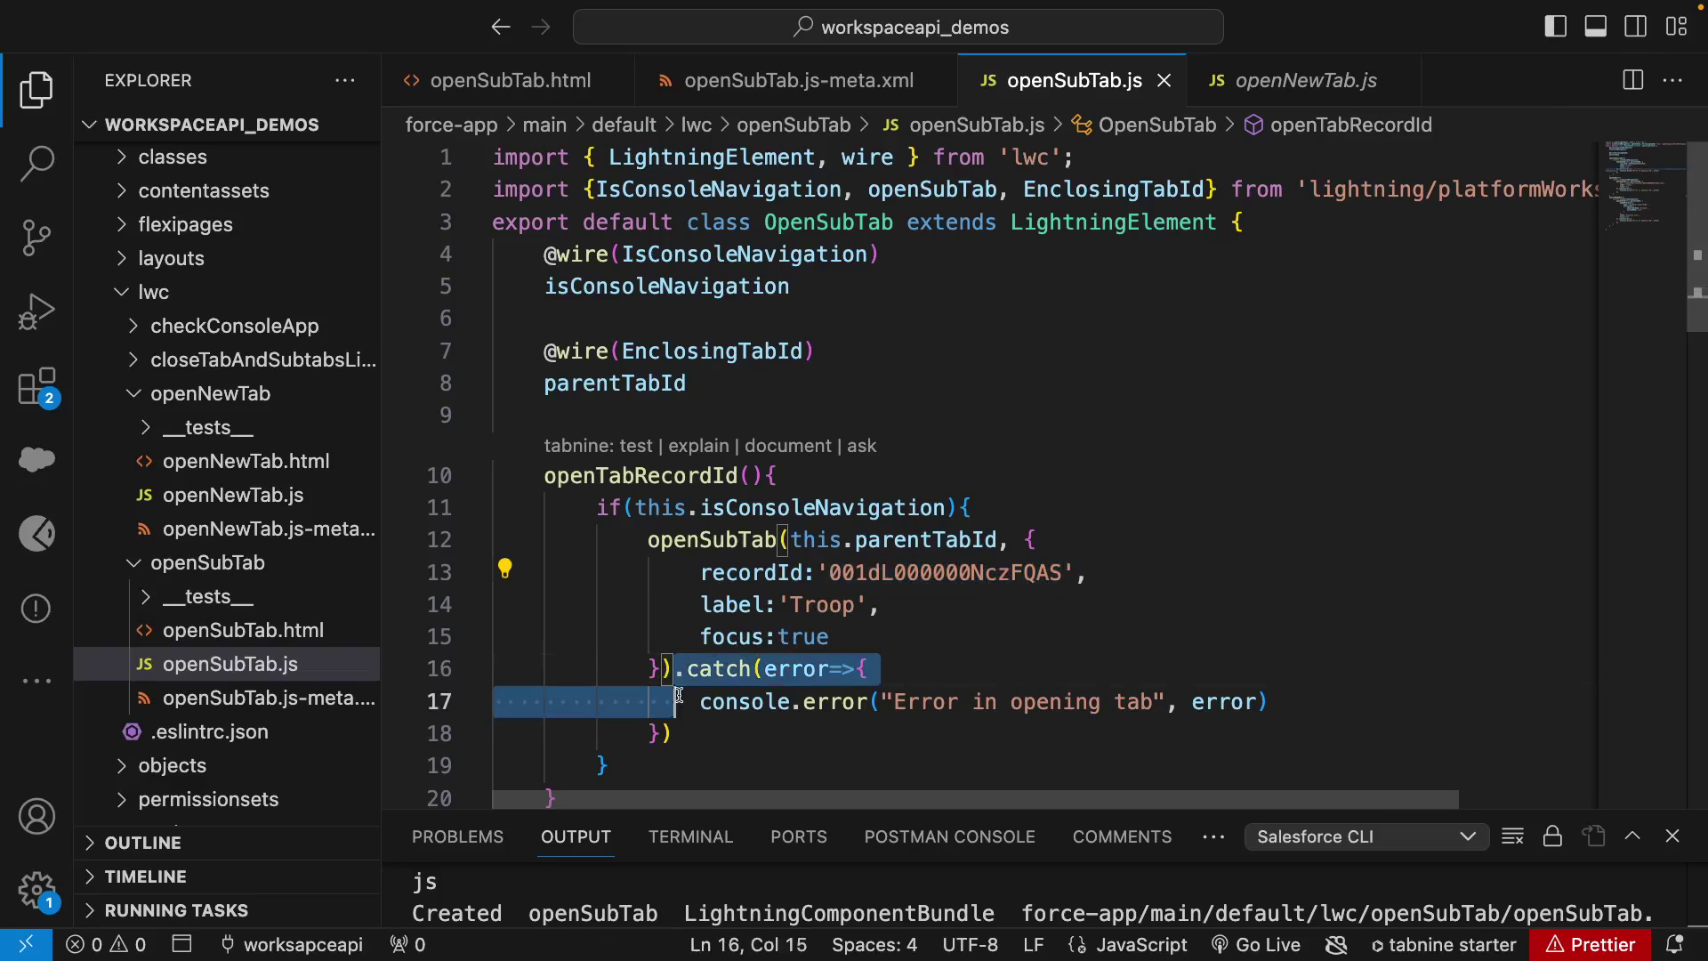
left_click_drag(611, 765, 588, 510)
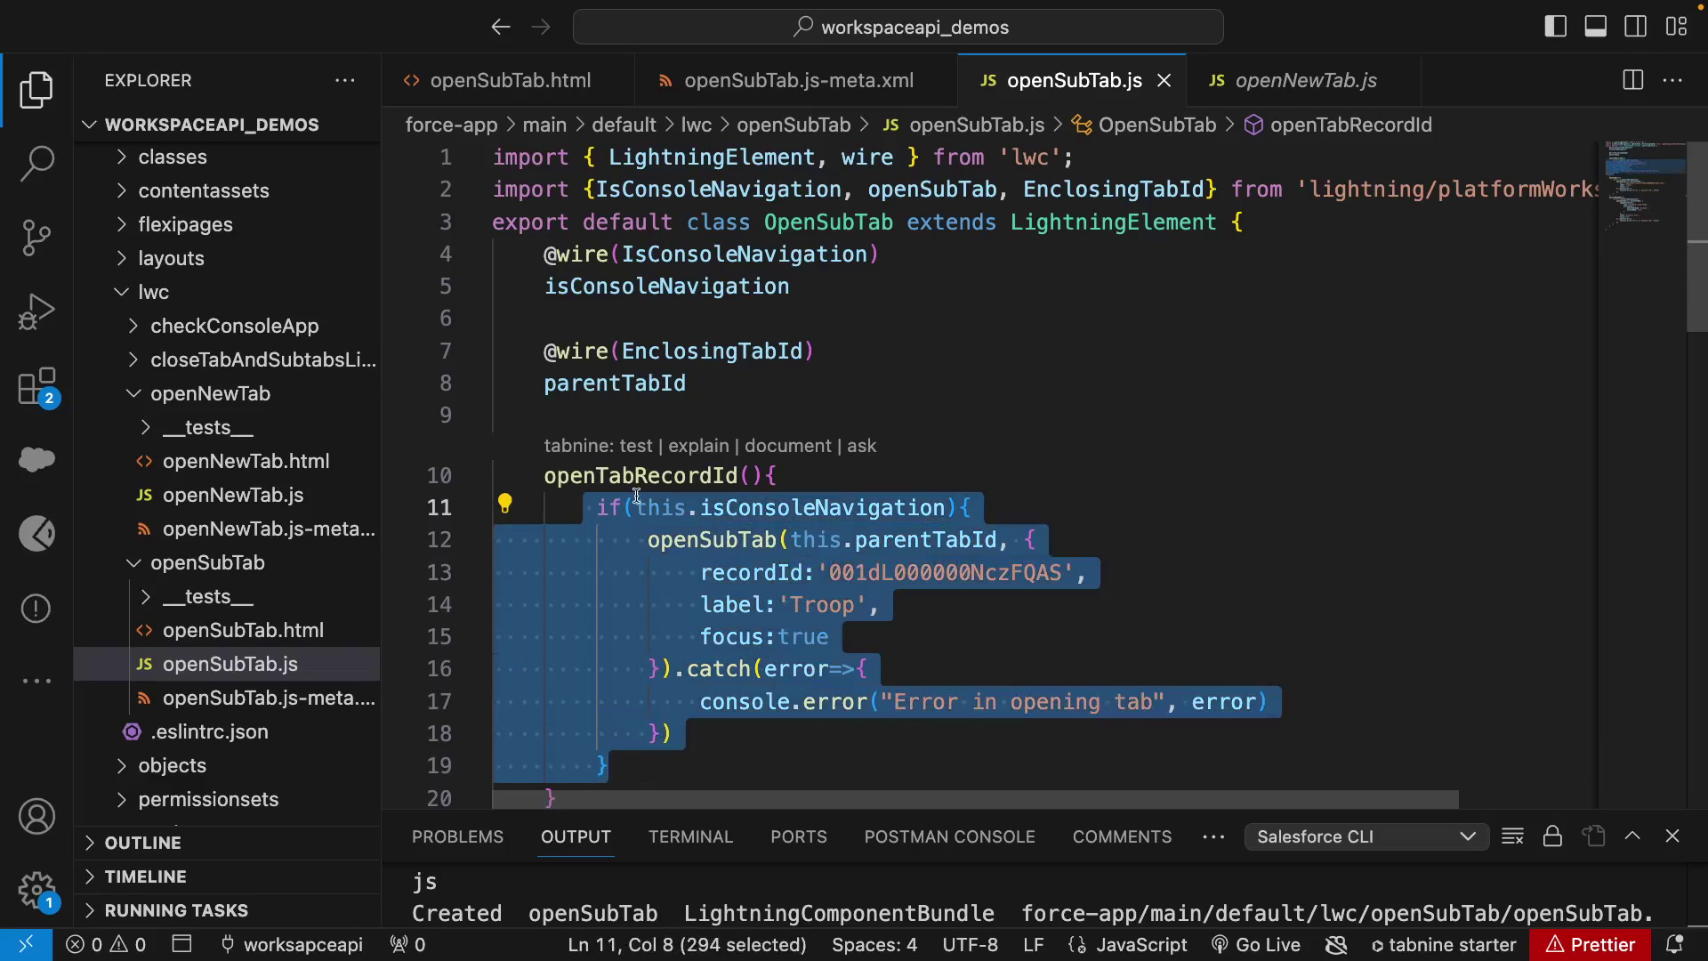
mouse_move(801, 508)
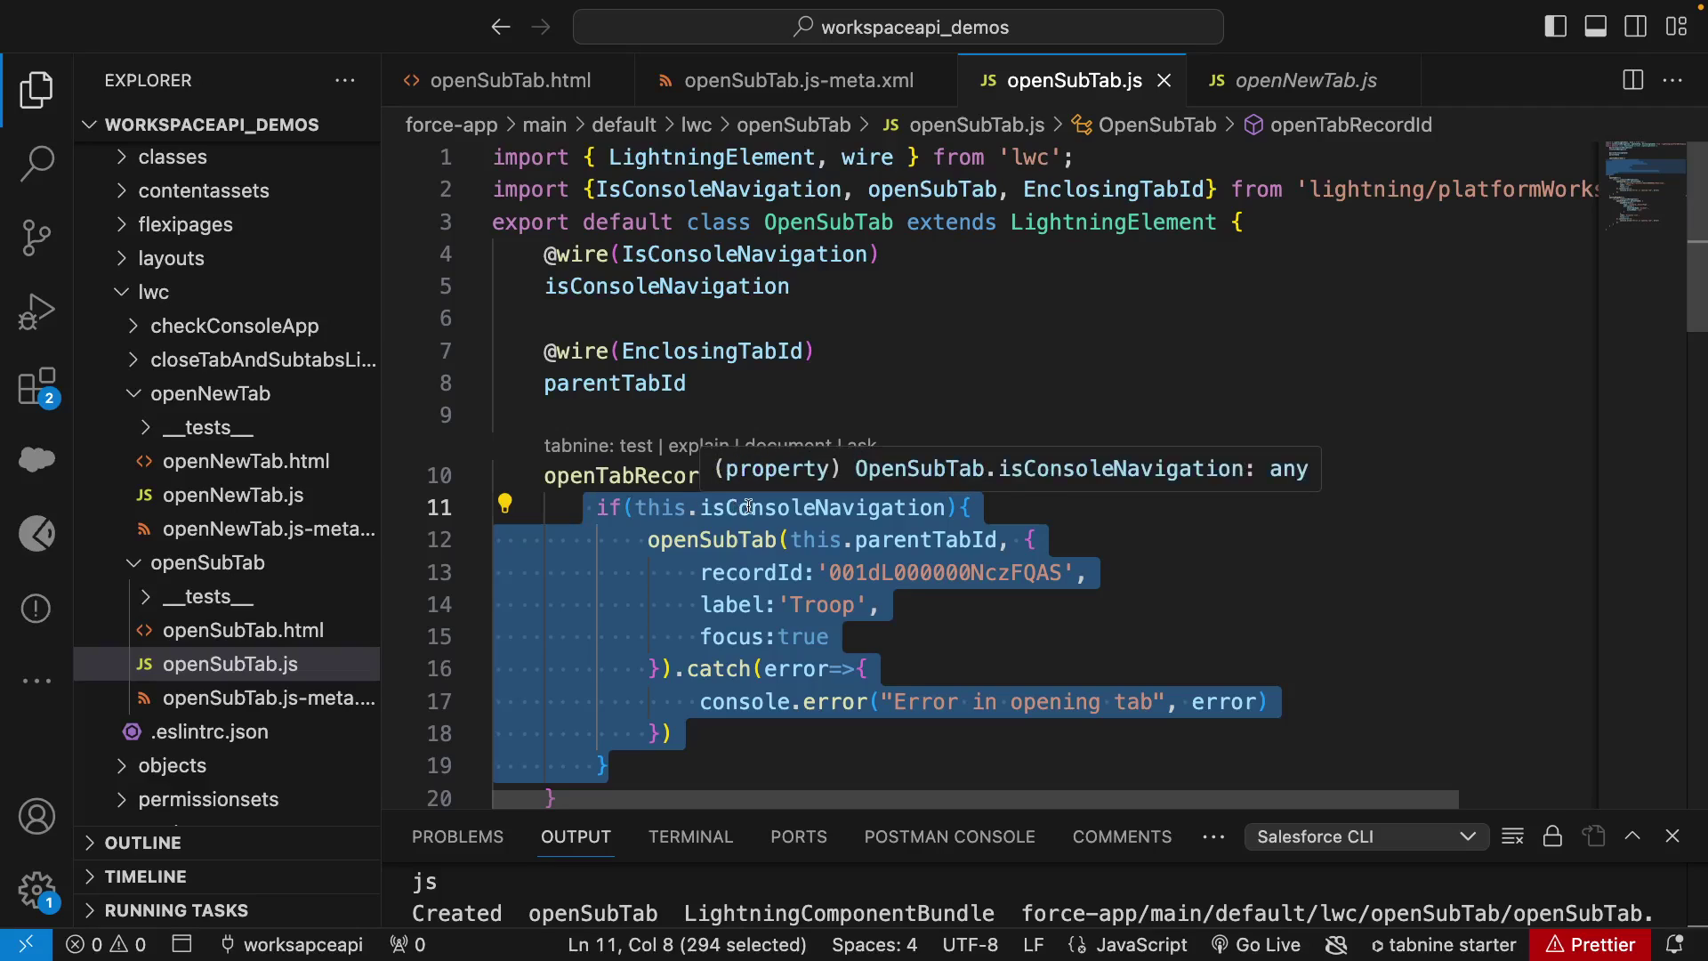
double_click(707, 539)
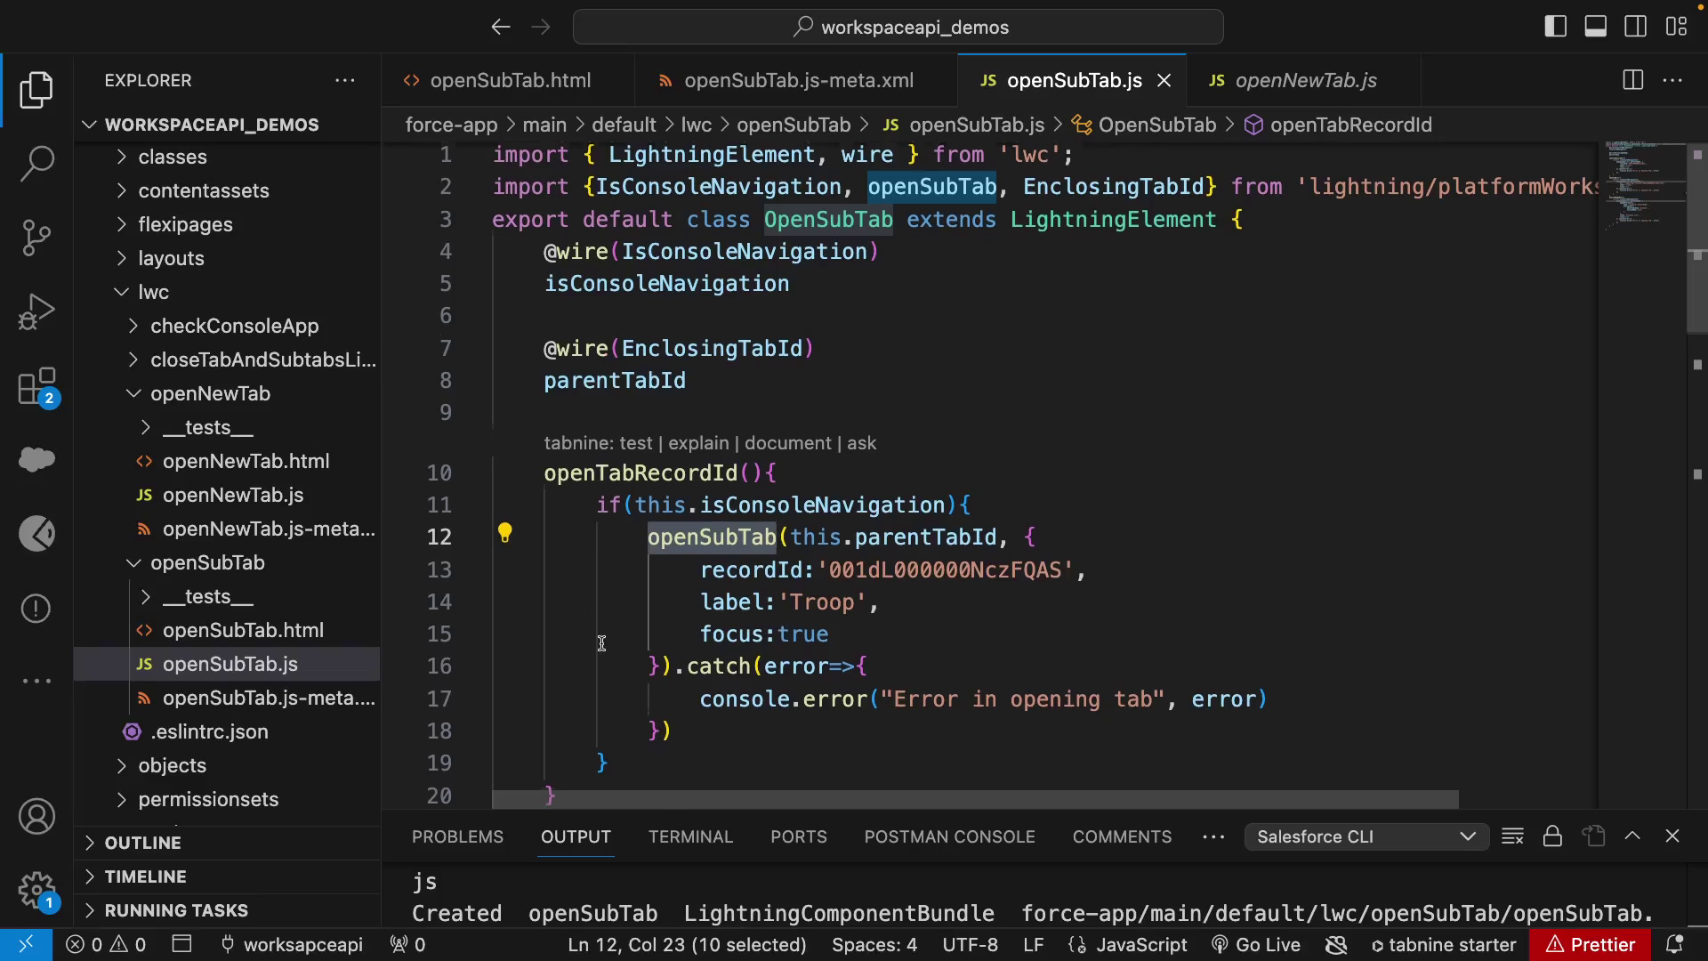
scroll(600, 641, "down", 5)
scroll(620, 592, "down", 4)
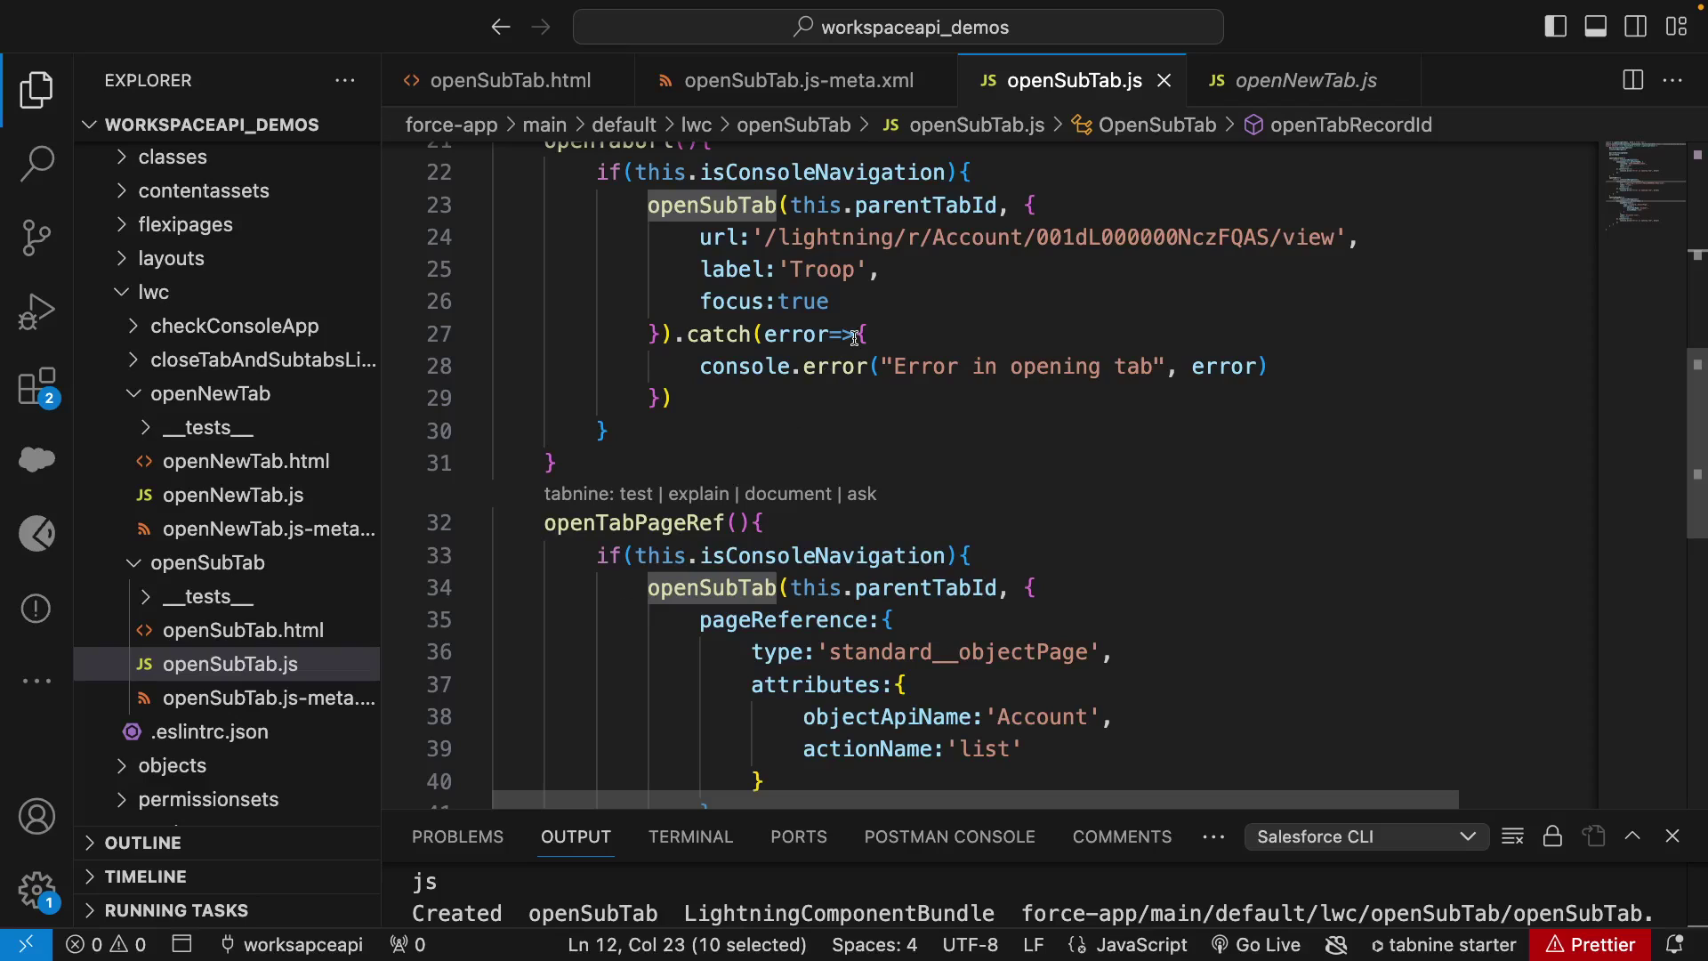
double_click(728, 238)
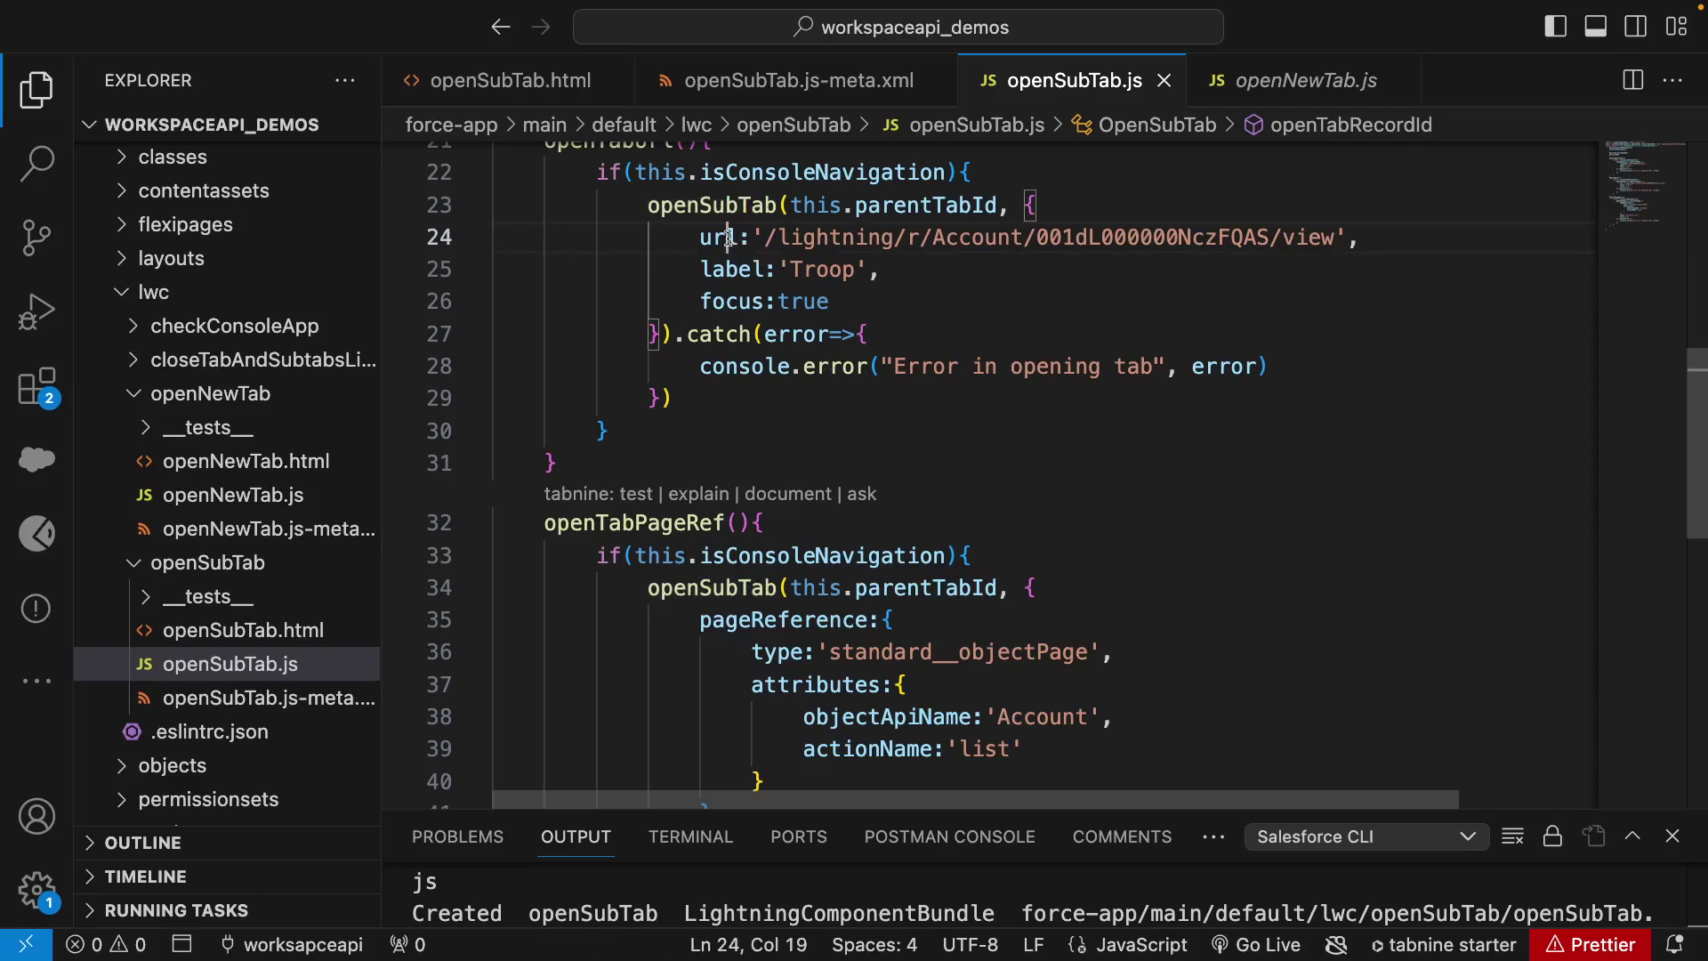
double_click(781, 618)
scroll(782, 617, "up", 6)
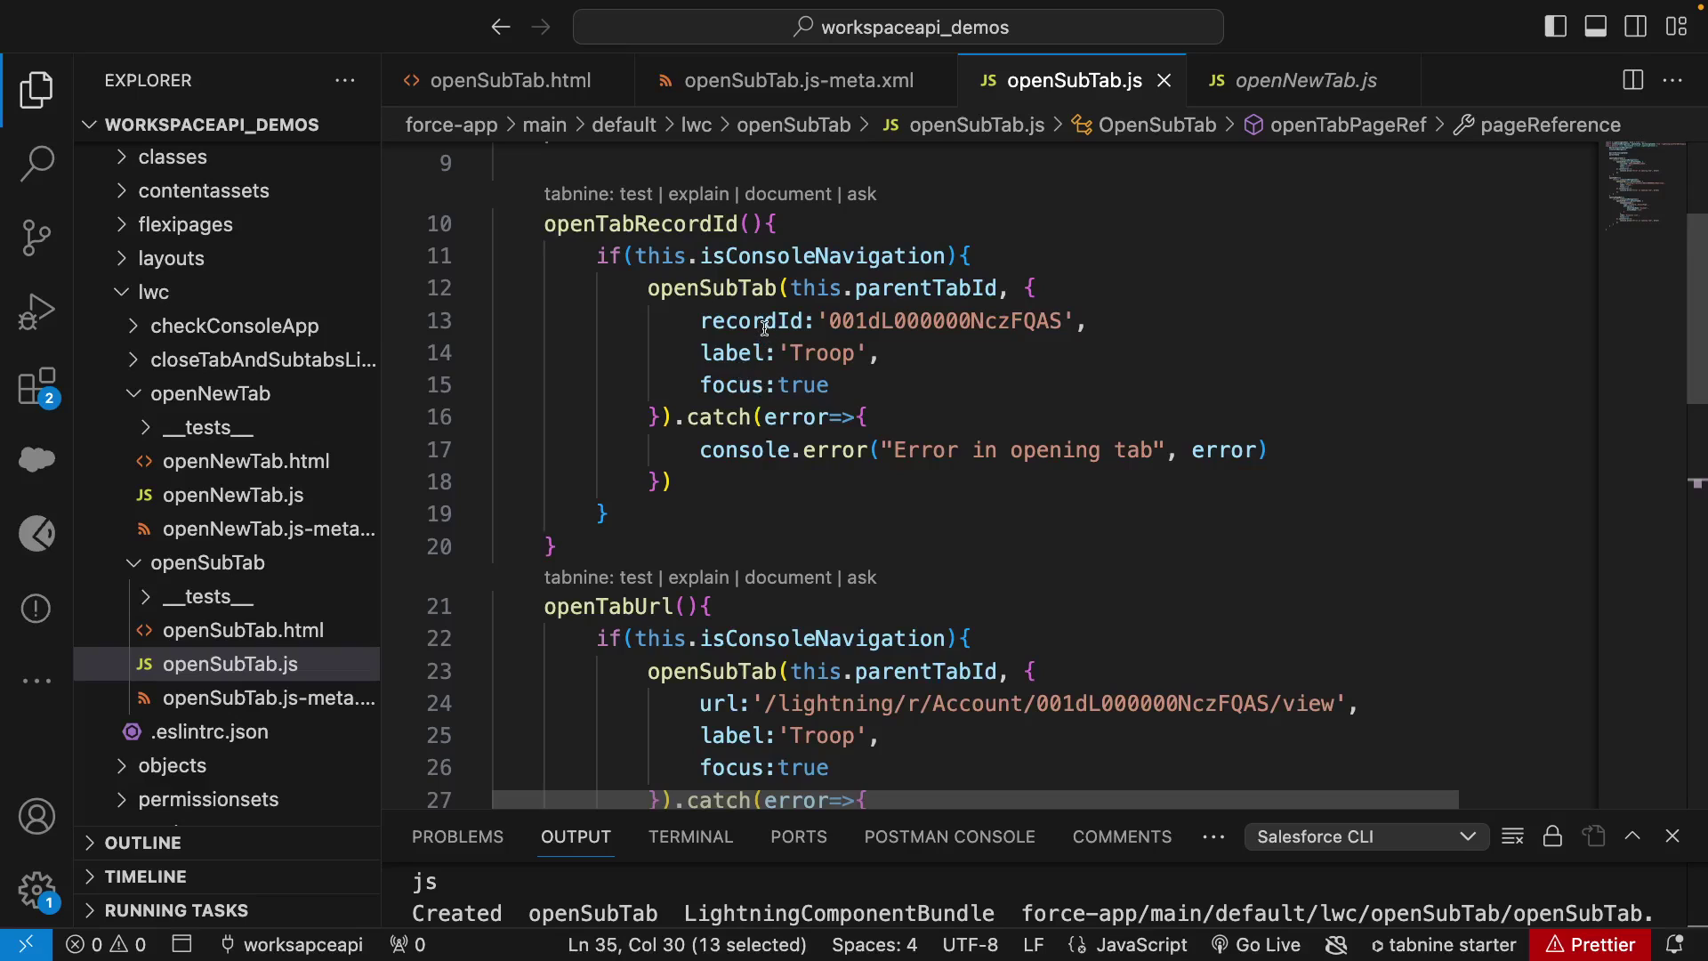
mouse_move(750, 322)
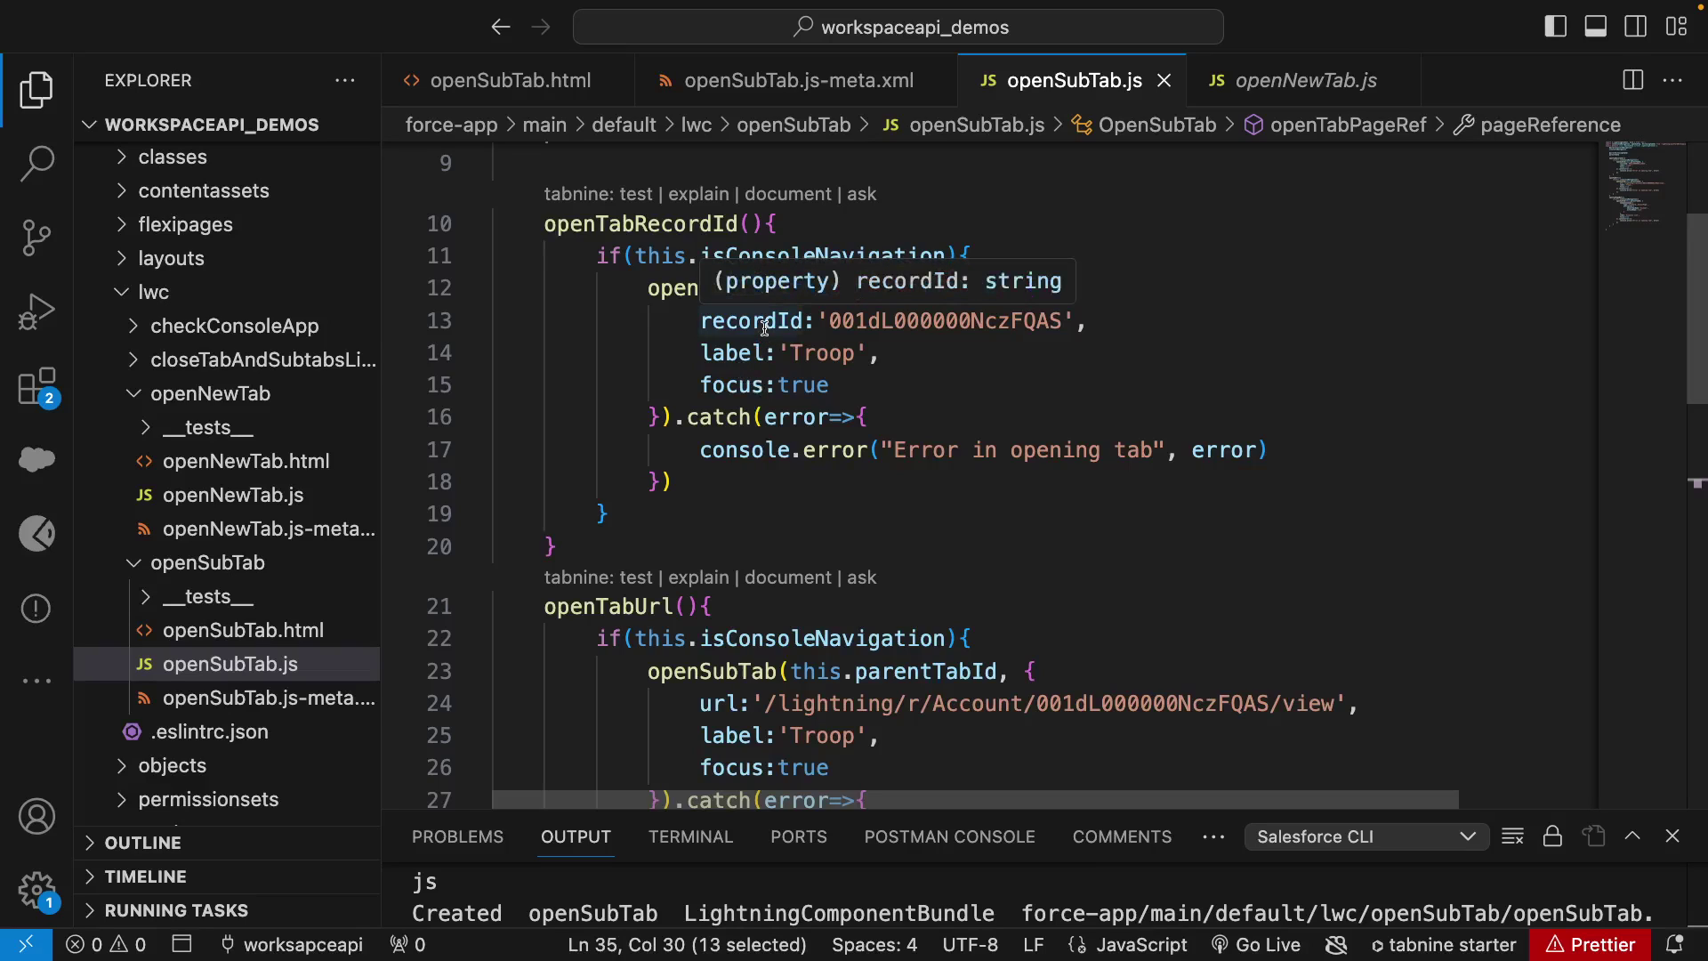
- Keep the Salesforce session alive and open case 00001006's page in Lightning App Builder
key("ctrl+Right")
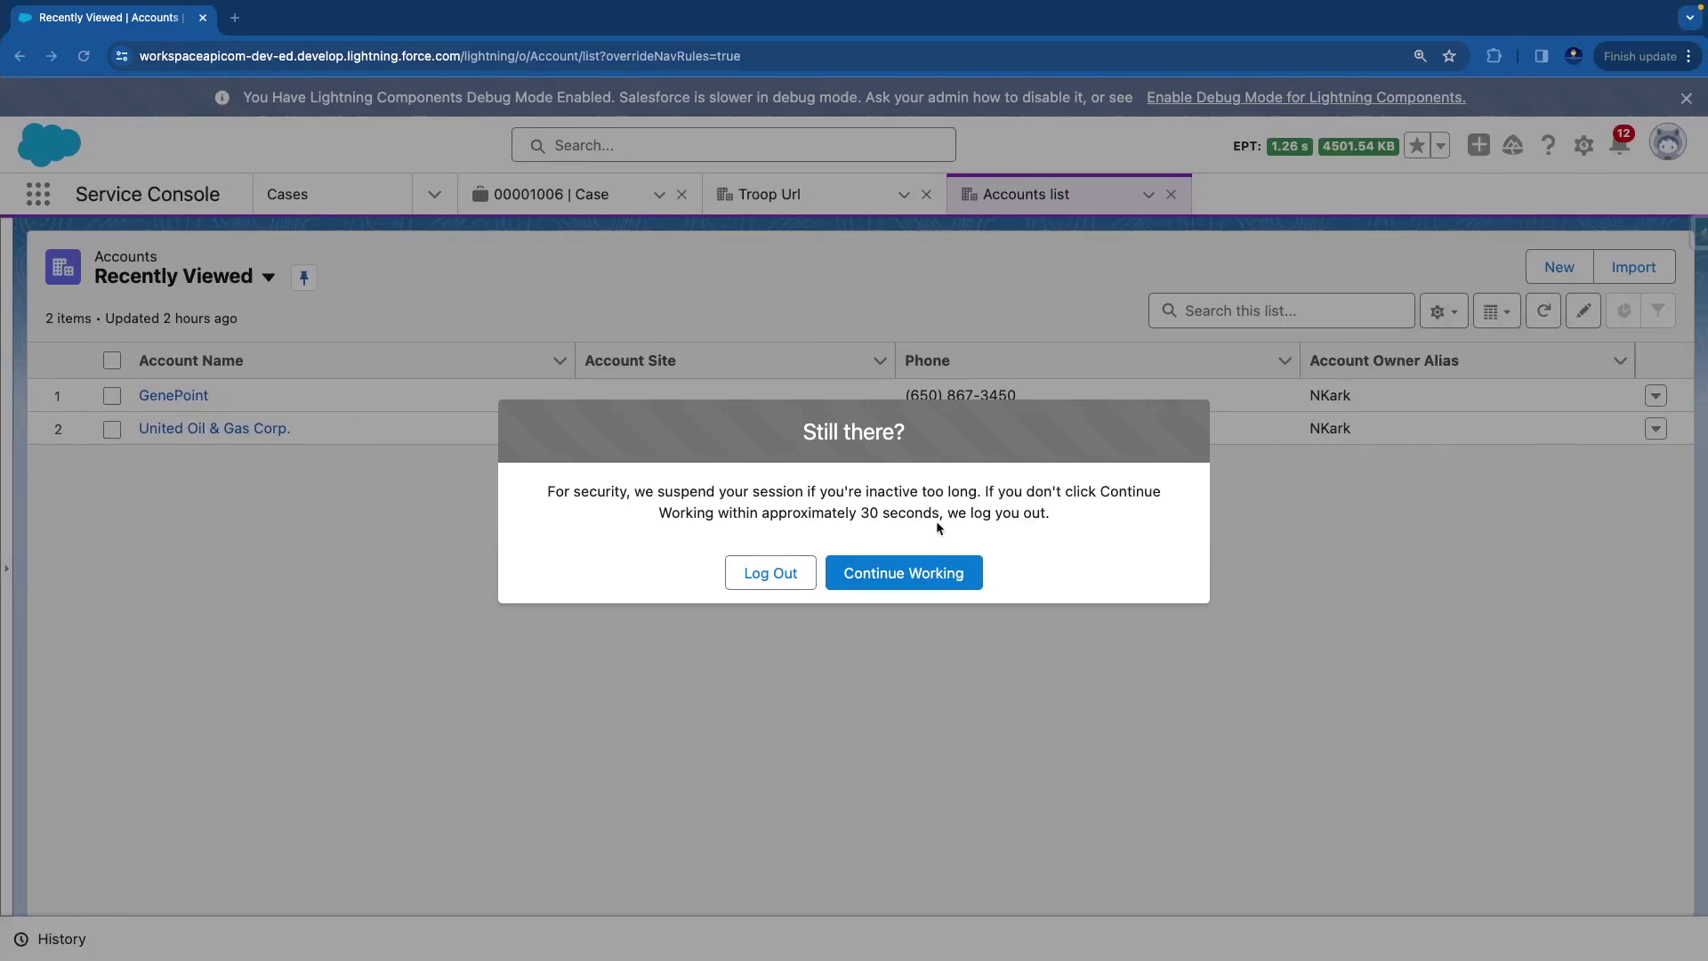
left_click(929, 574)
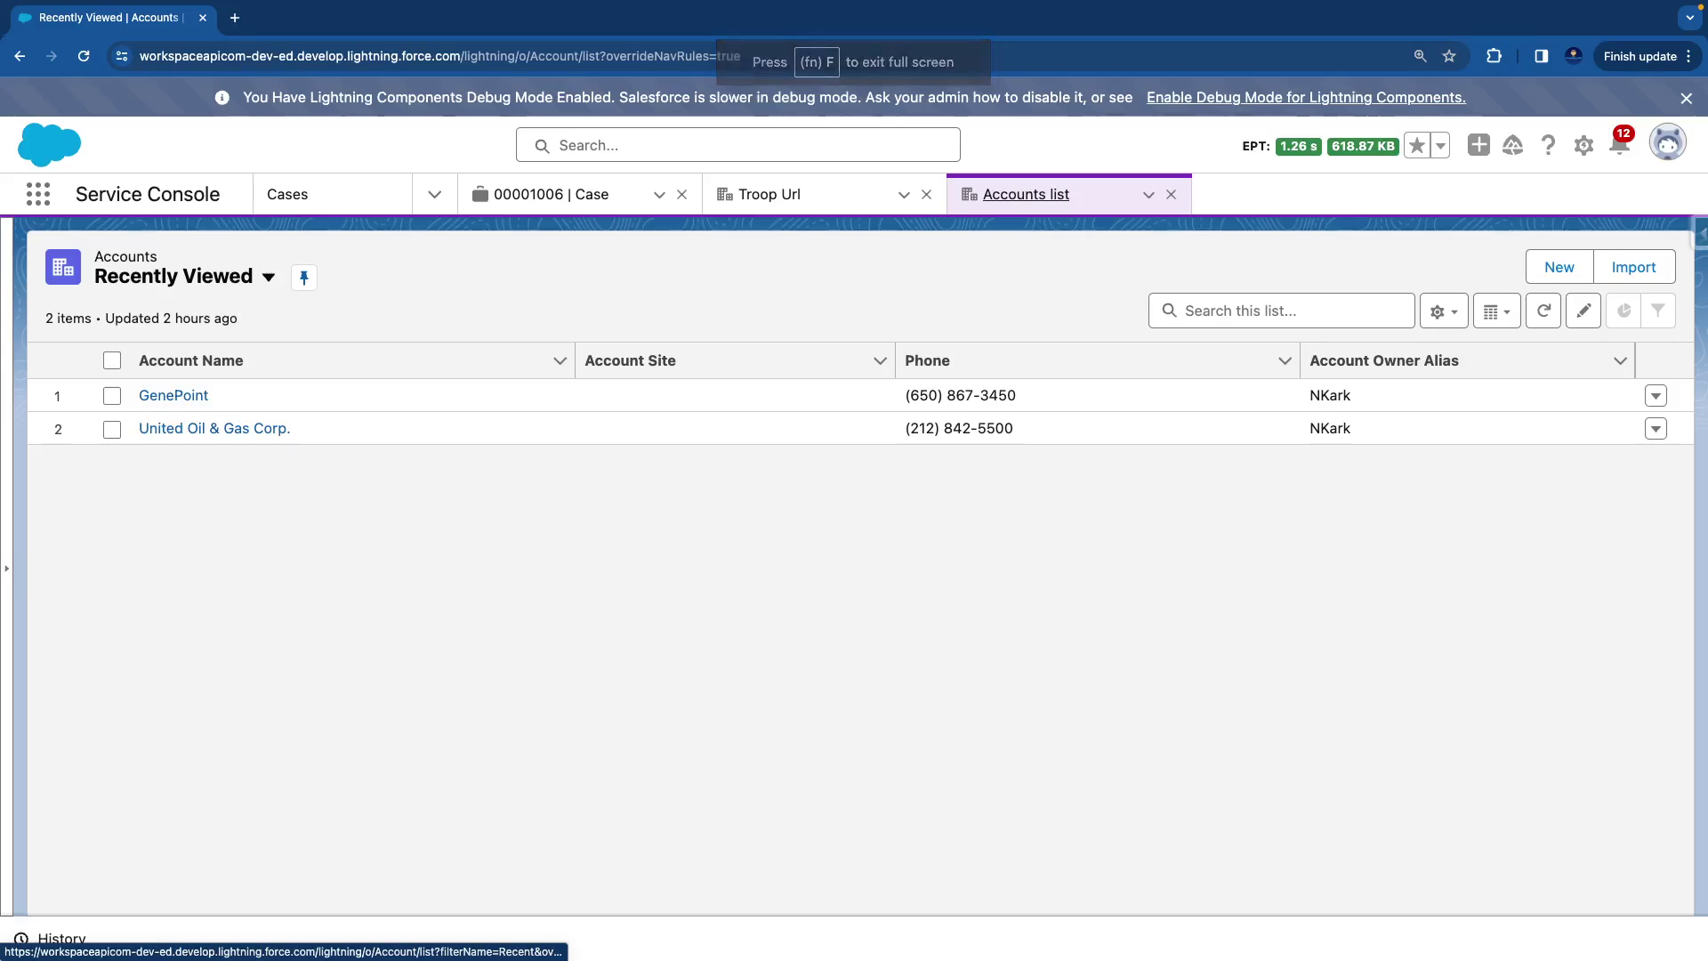
left_click(540, 200)
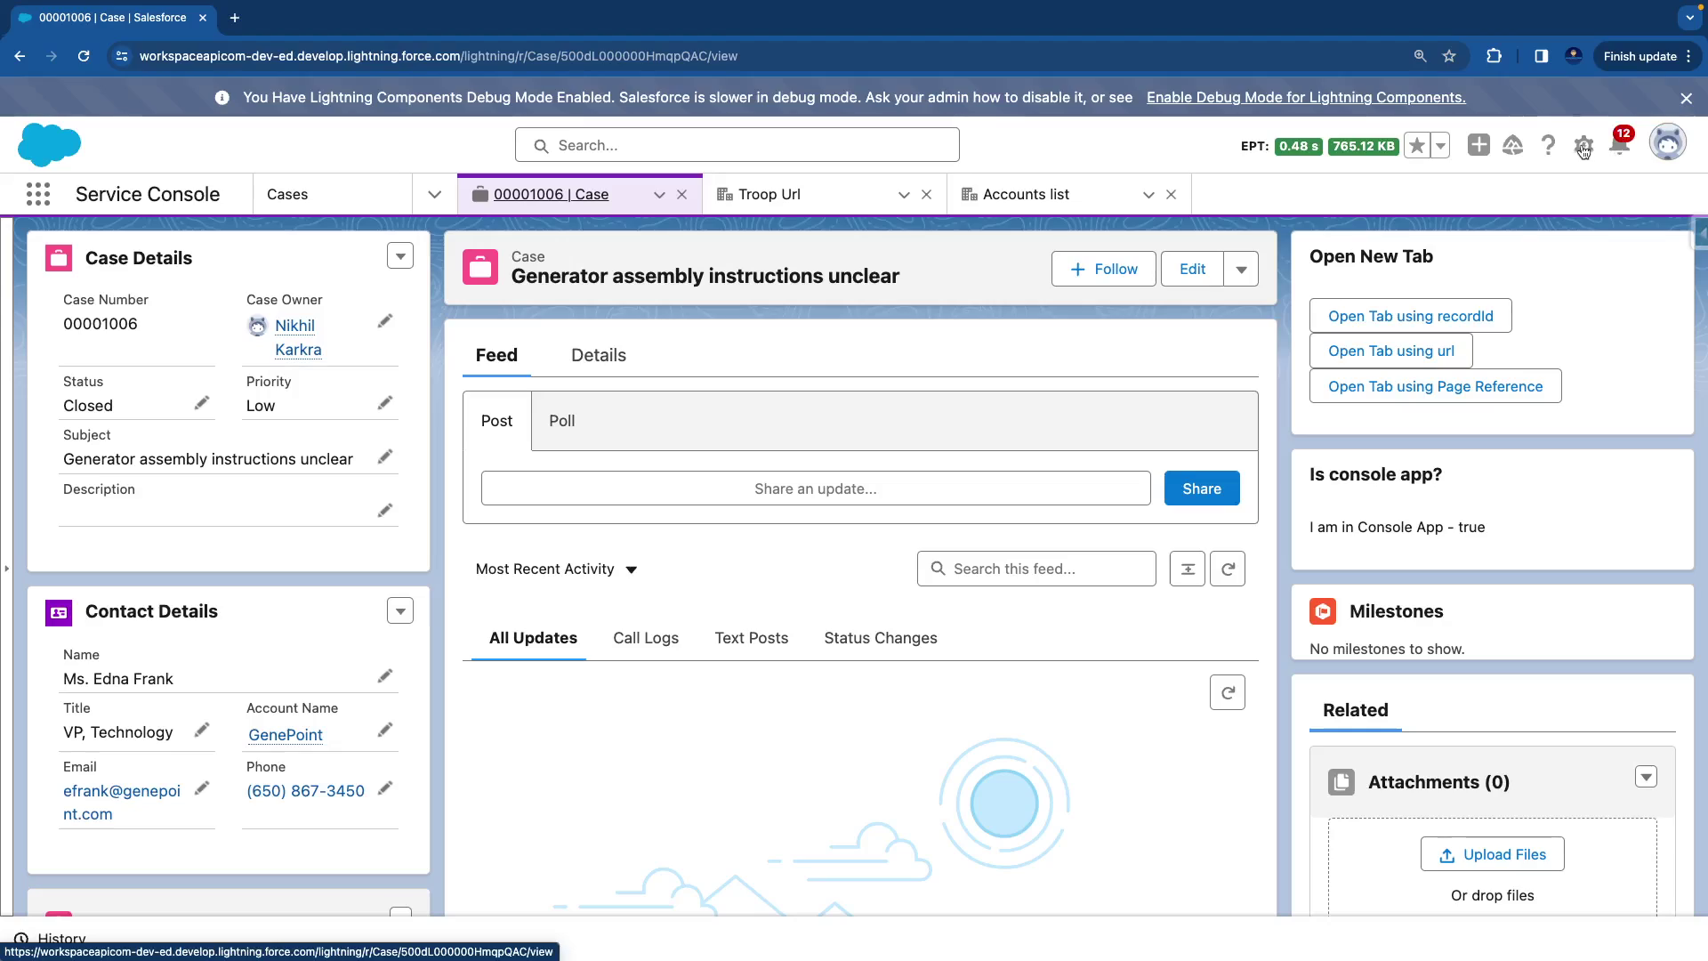
left_click(1583, 145)
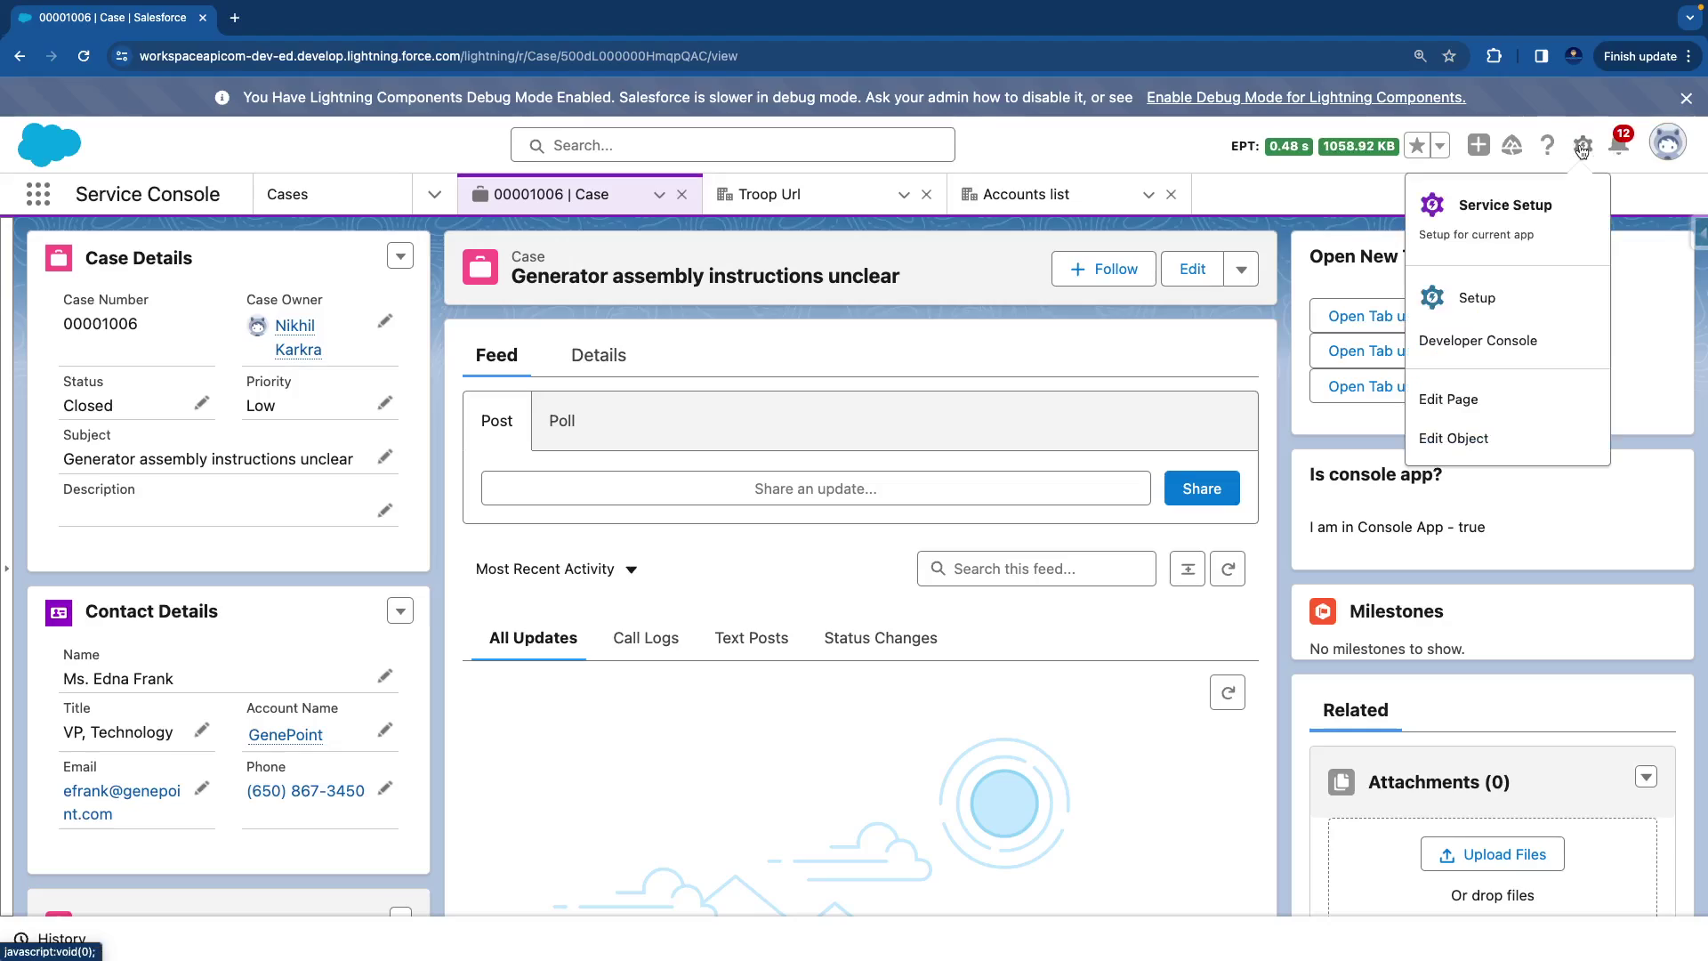
left_click(1475, 400)
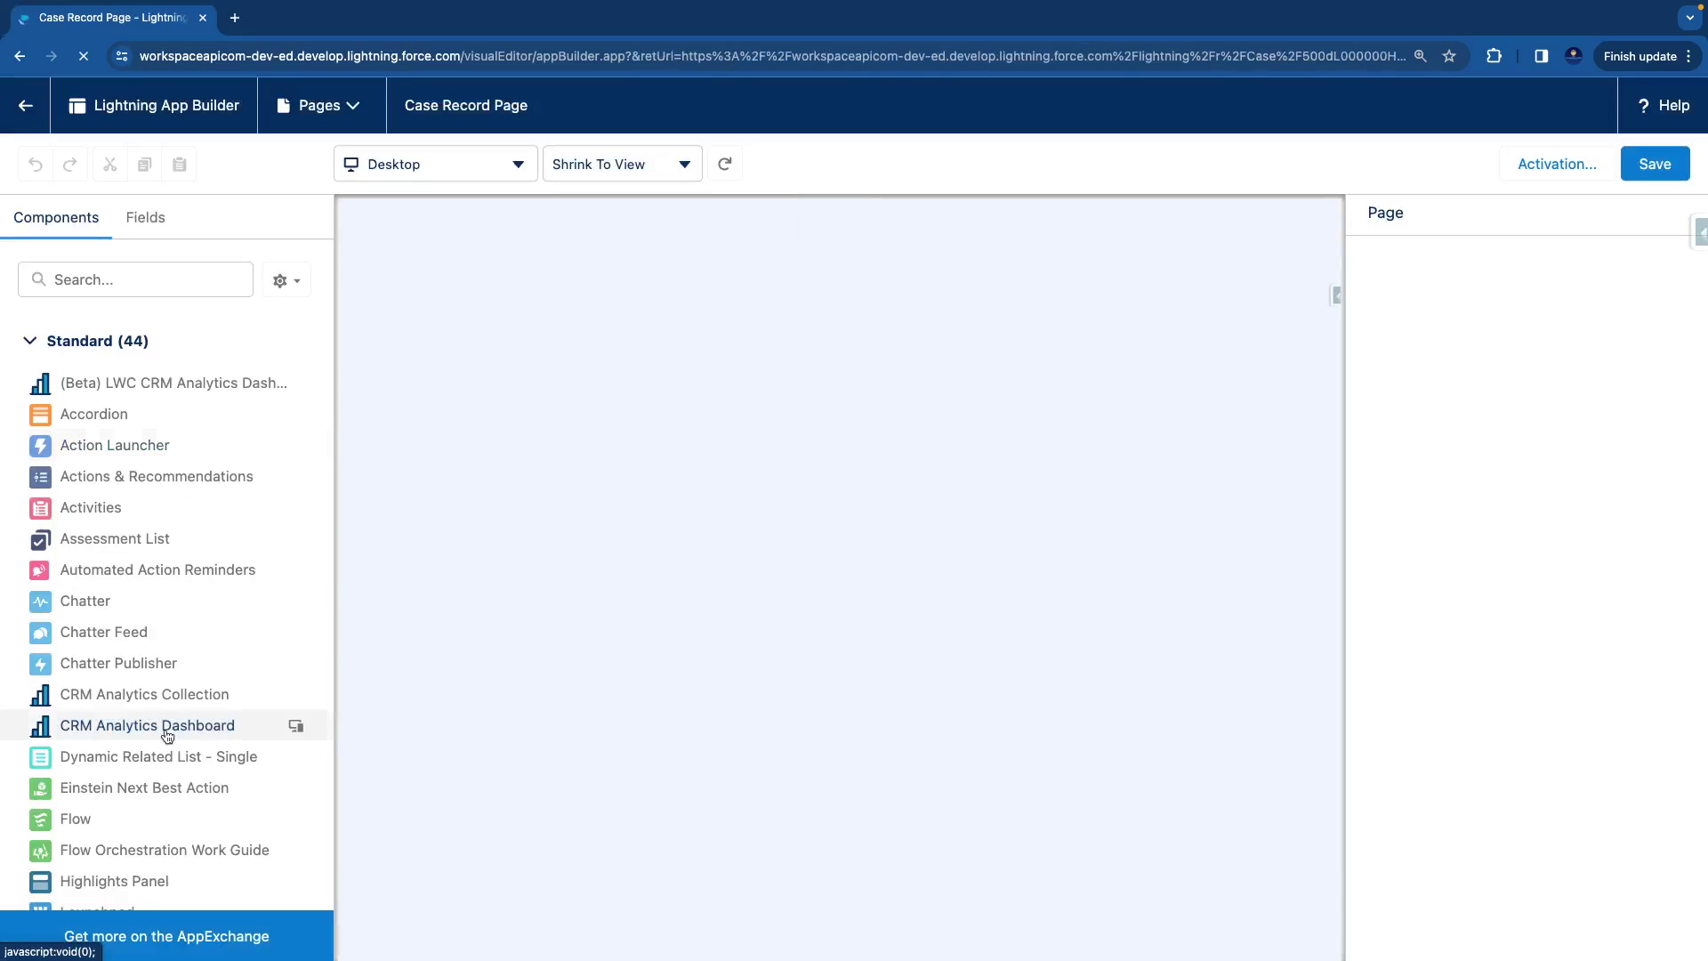
scroll(168, 601, "down", 10)
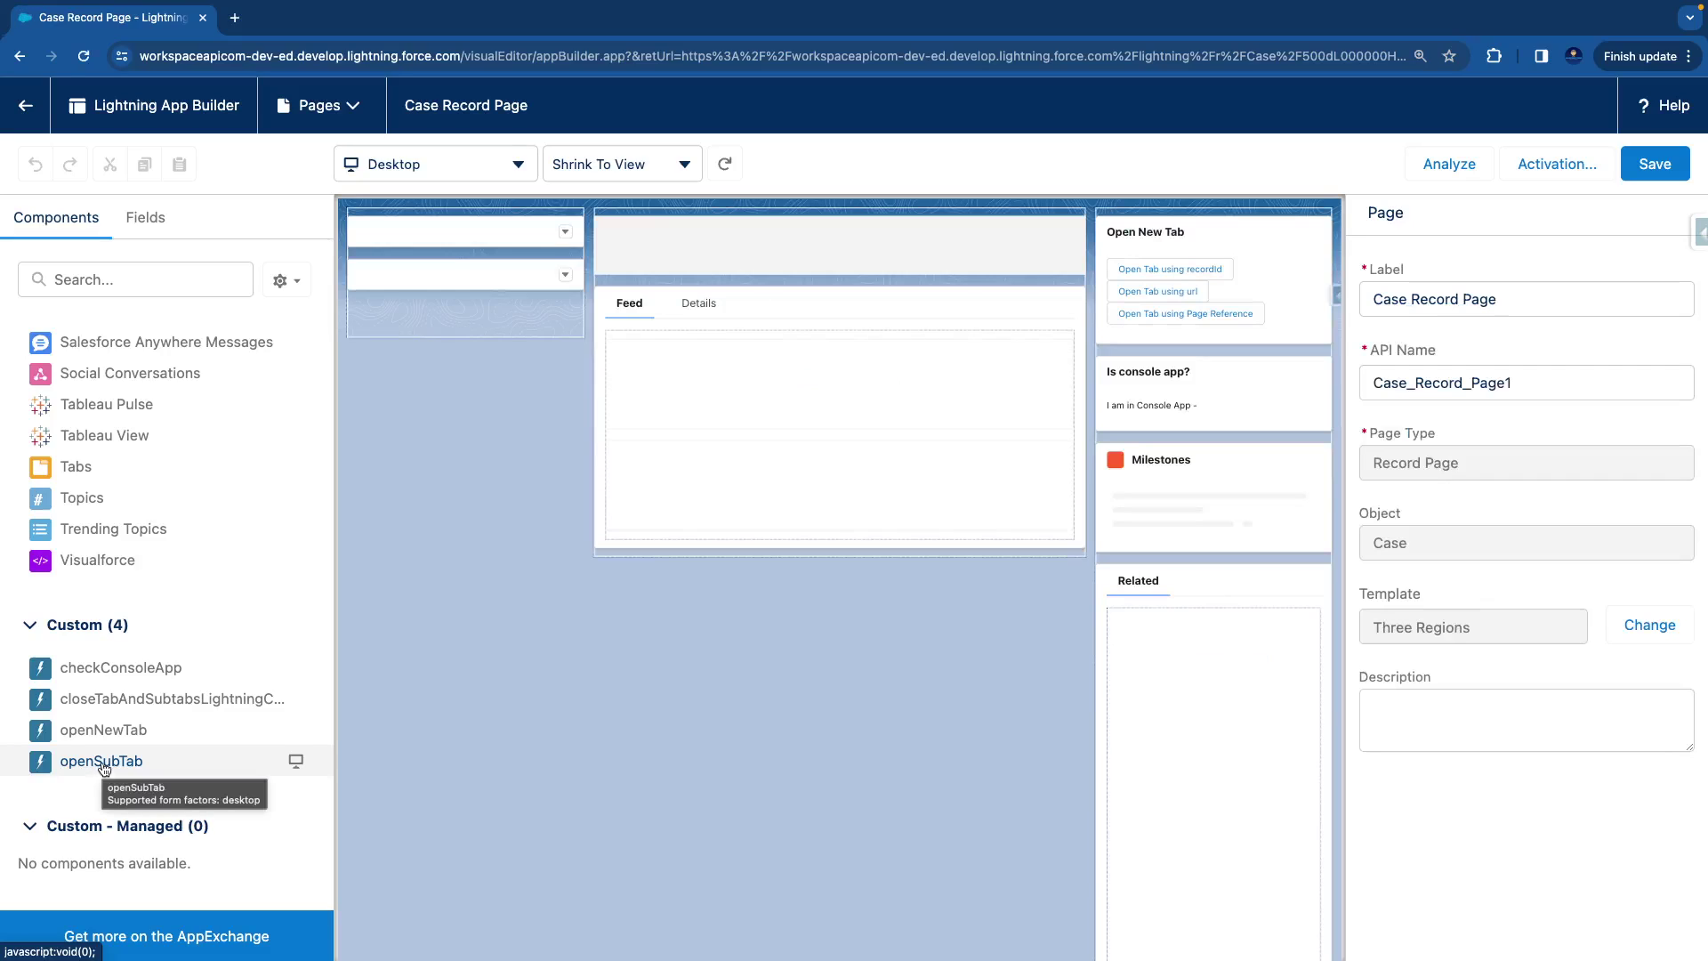
- Place openSubTab at the top of the right column, save the page, and go back to the case
left_click_drag(102, 763, 1235, 240)
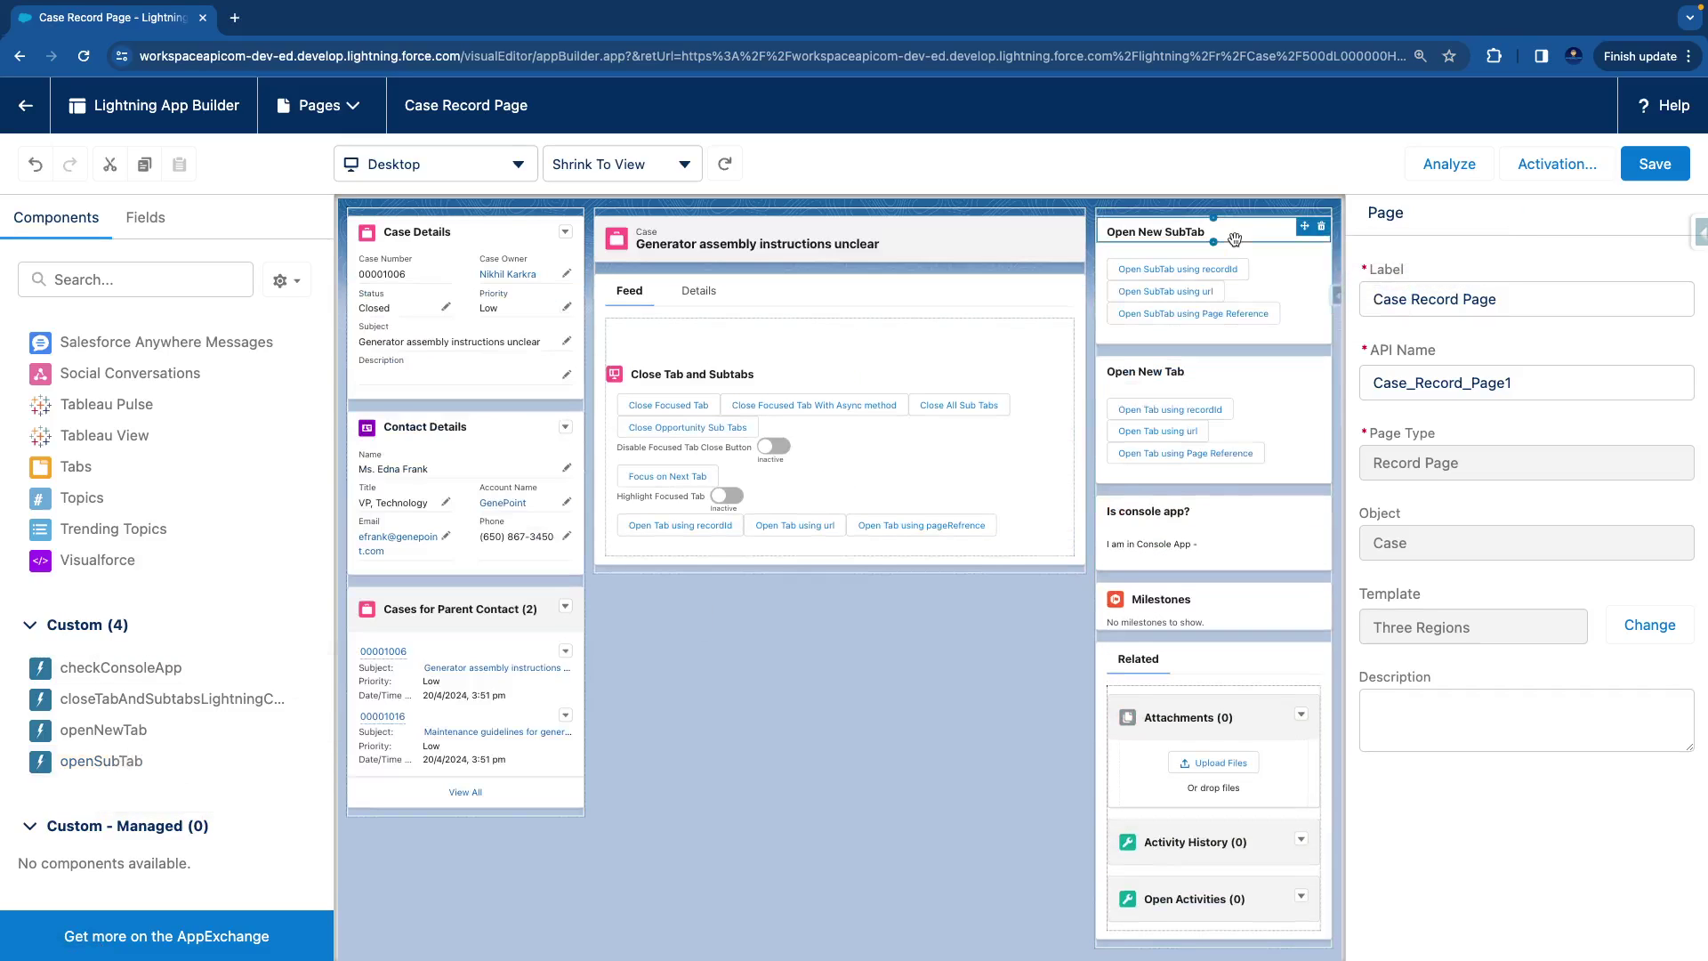
left_click(1655, 165)
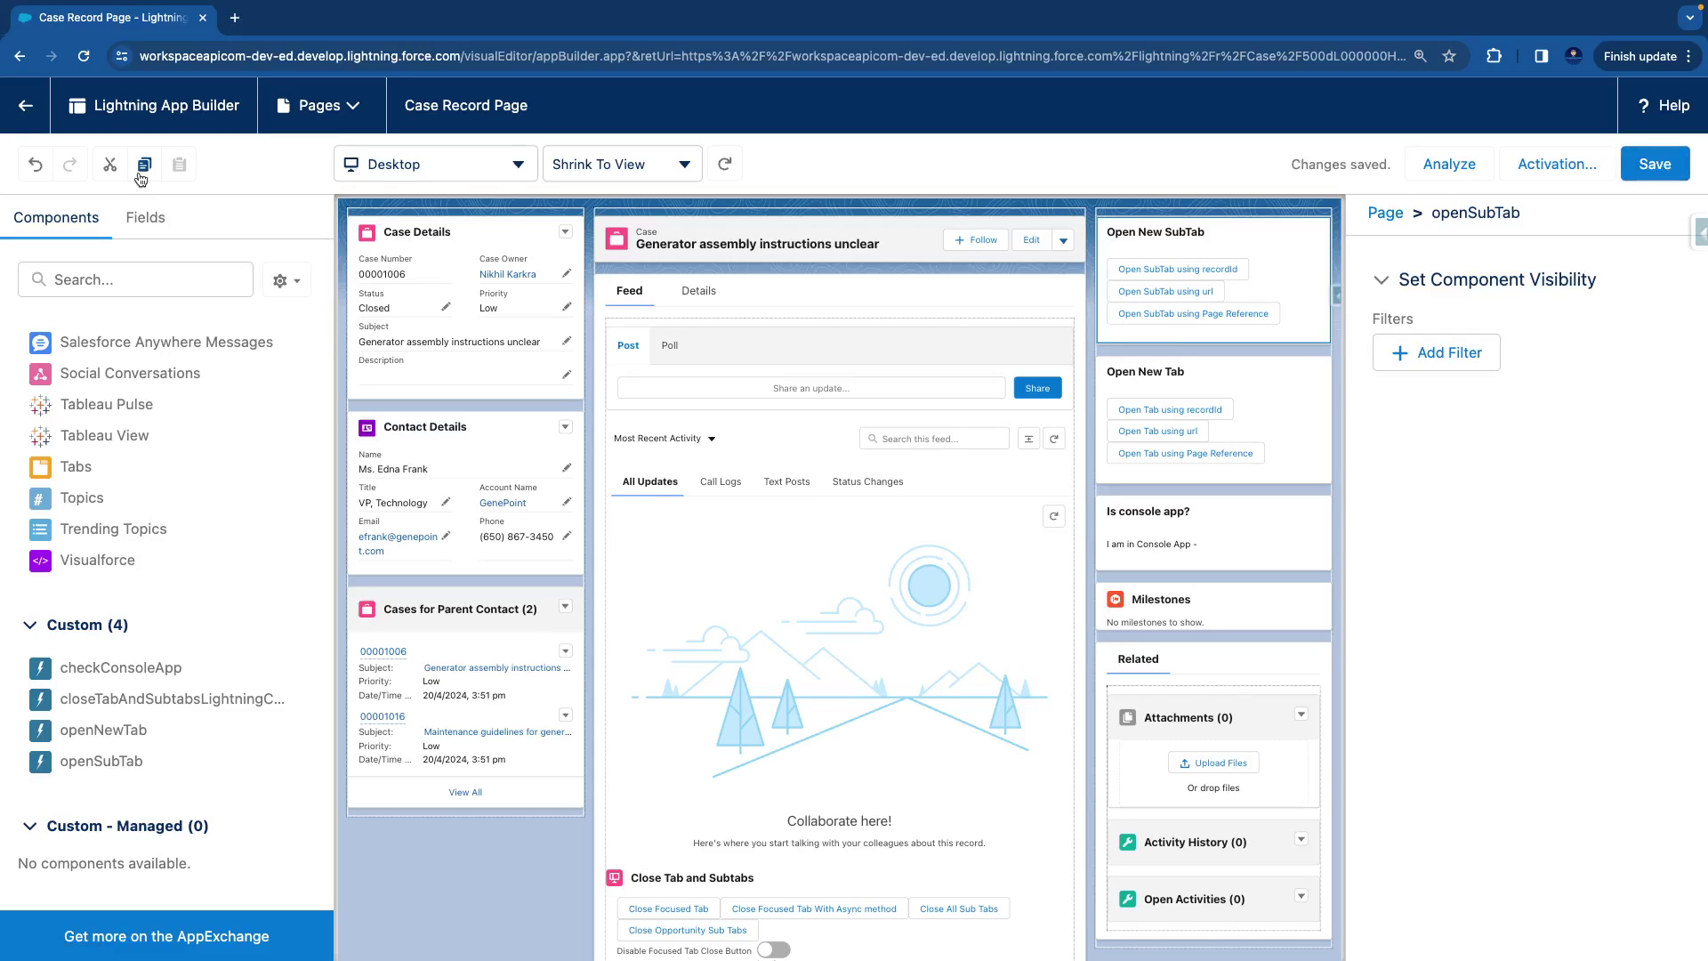
left_click(25, 105)
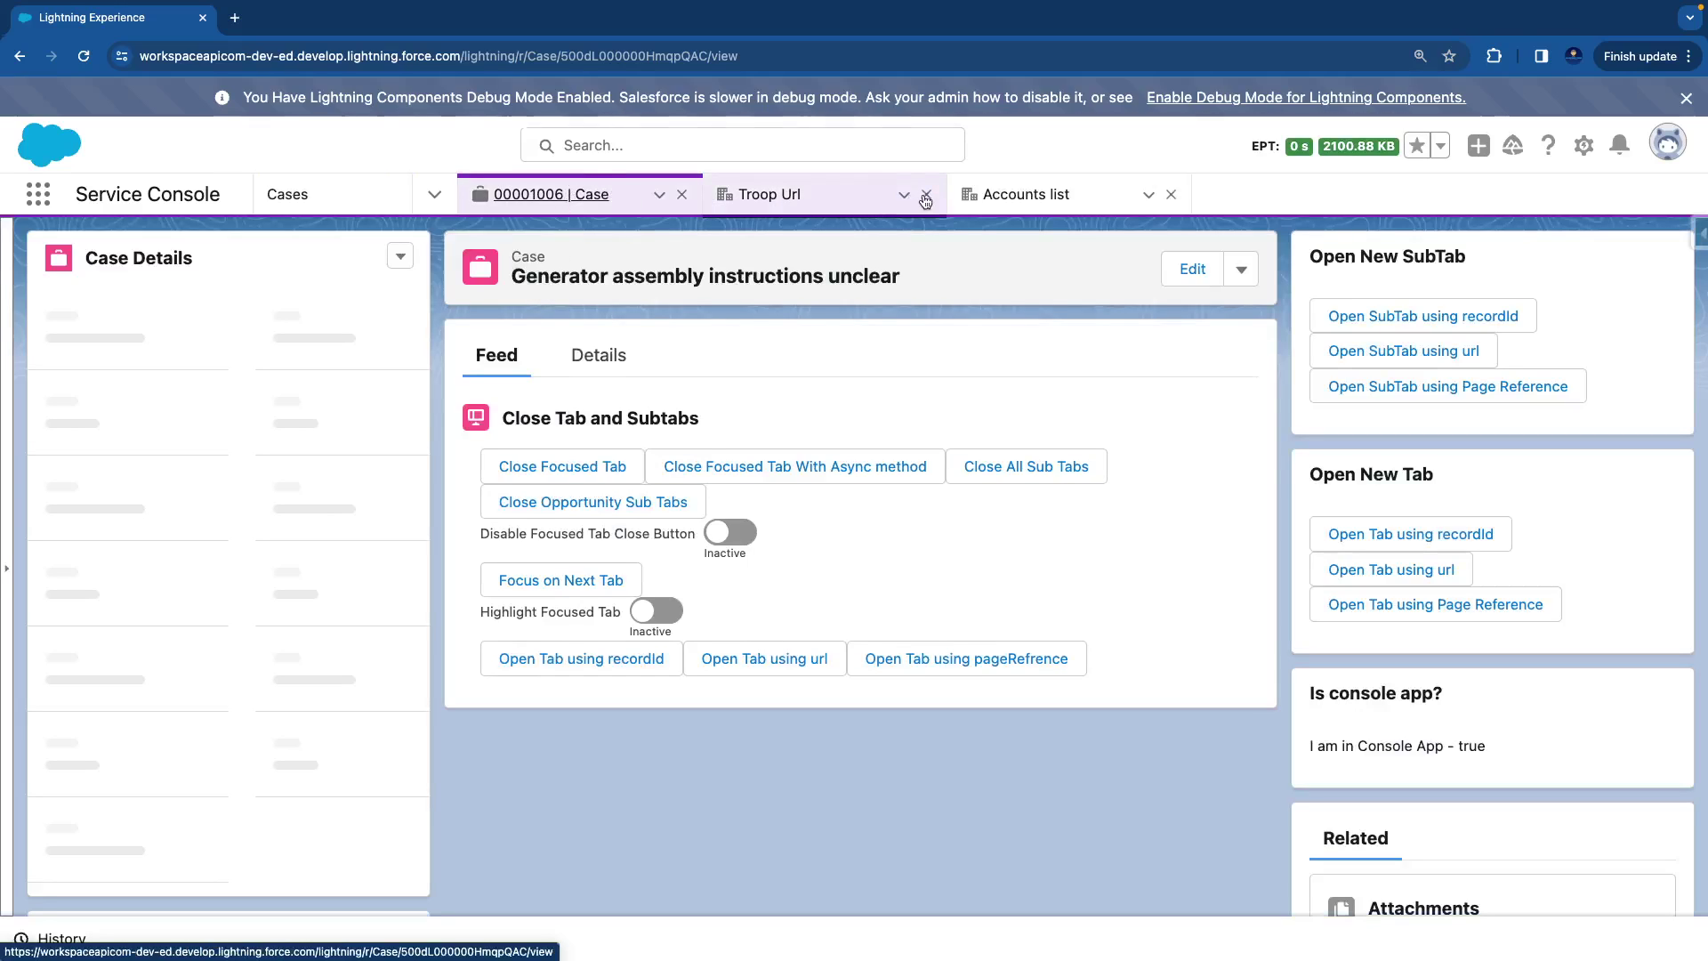
- Close the Troop Url and Accounts list tabs, then try Open SubTab using recordId
left_click(926, 197)
left_click(925, 196)
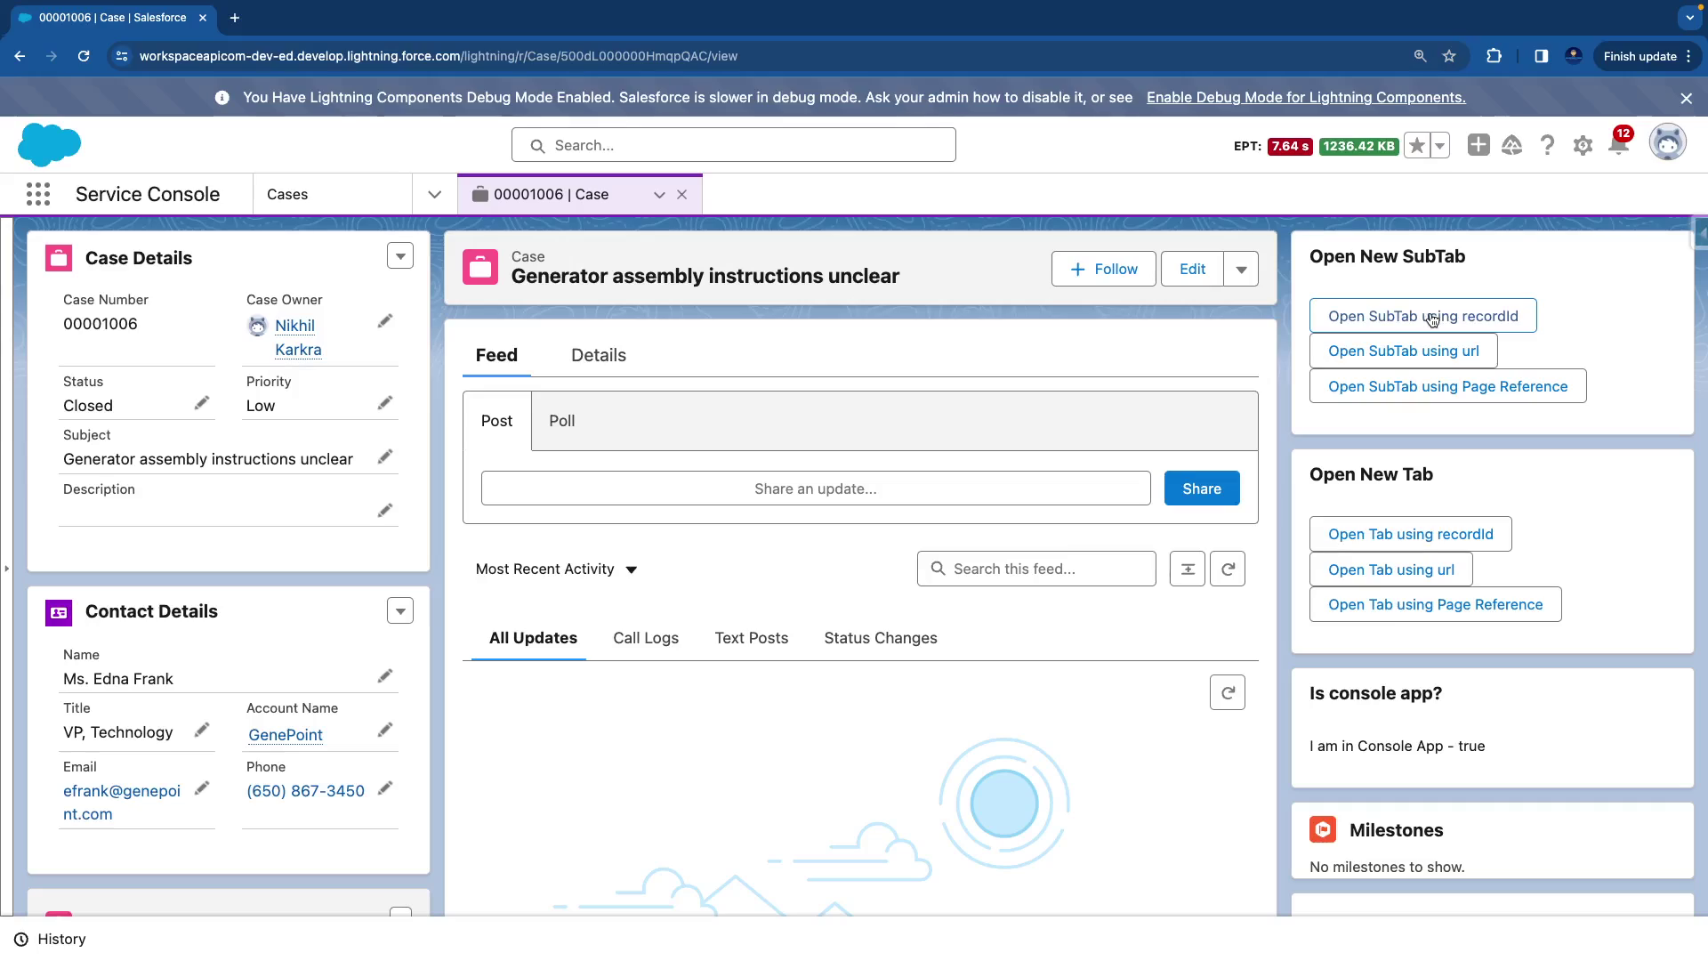
left_click(1433, 318)
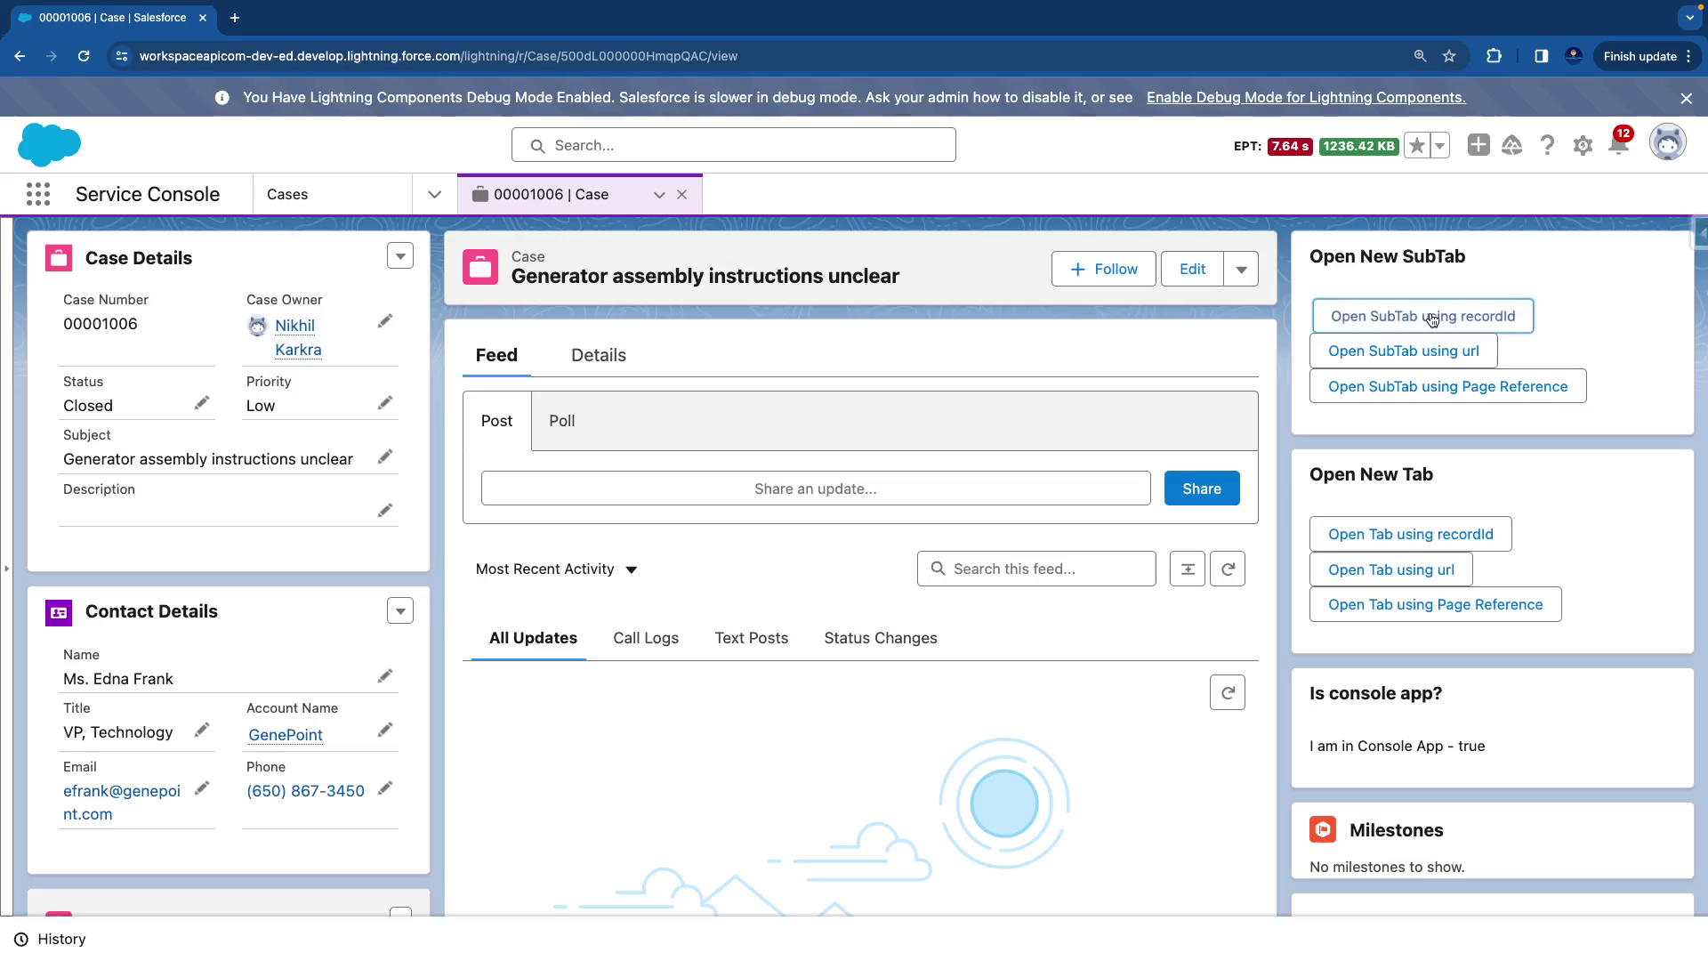
- Inspect the page with the console showing and launch a record-id subtab to hit the breakpoint
right_click(935, 321)
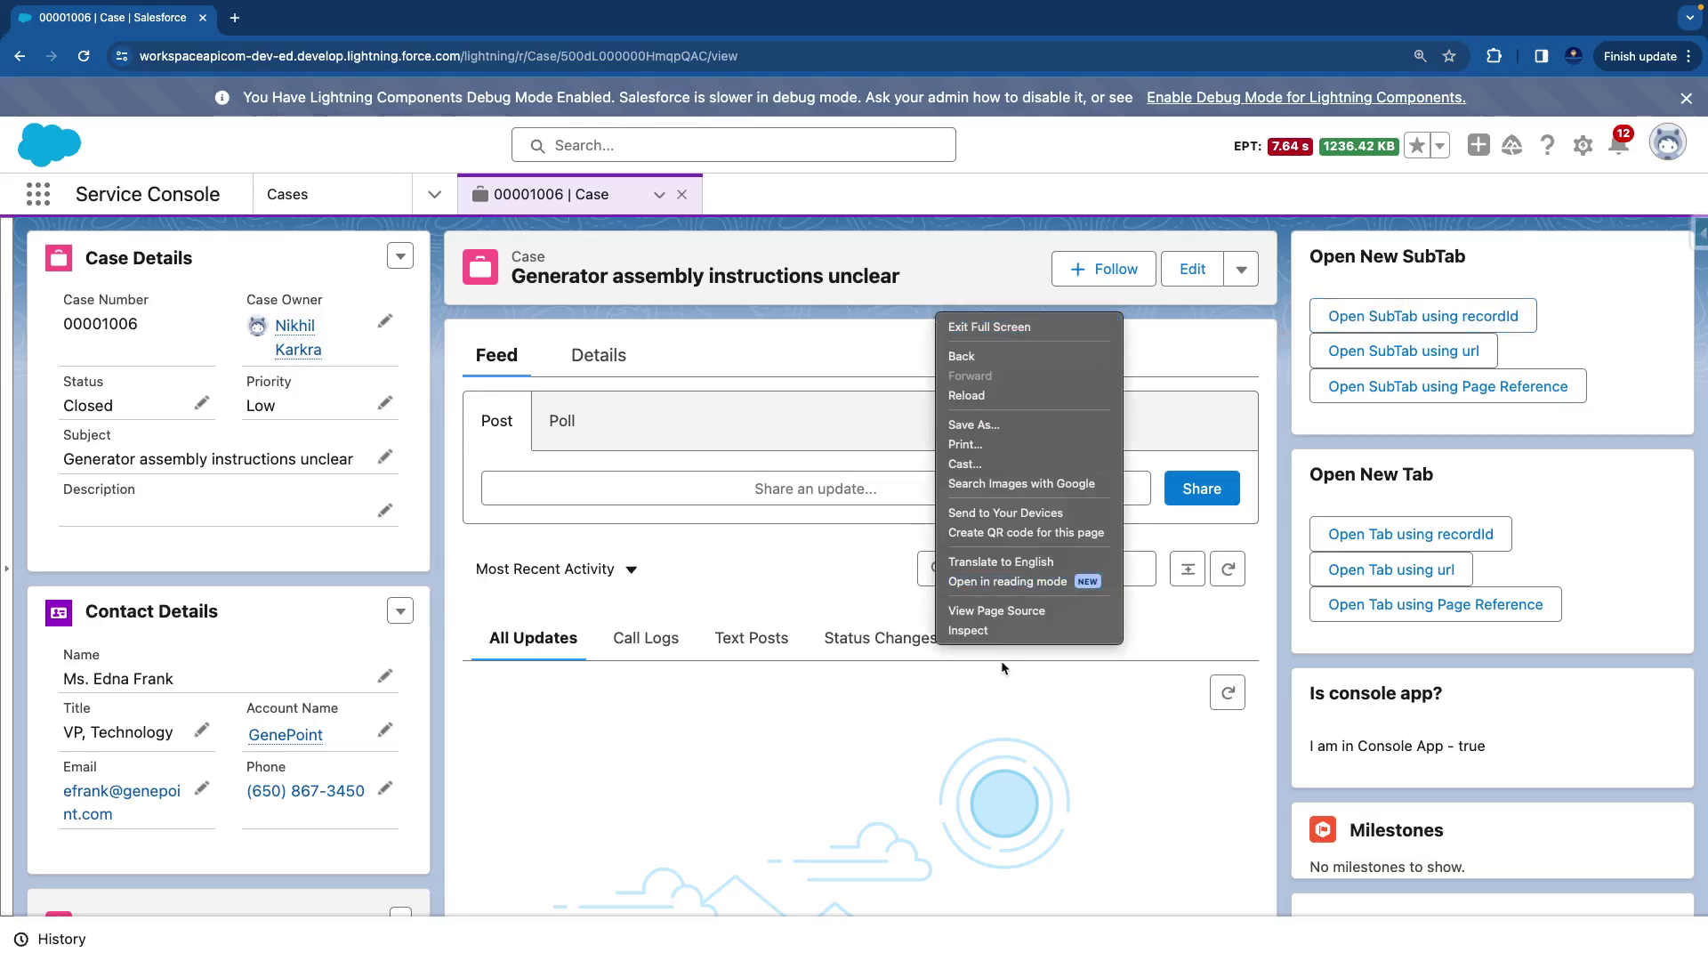
left_click(995, 630)
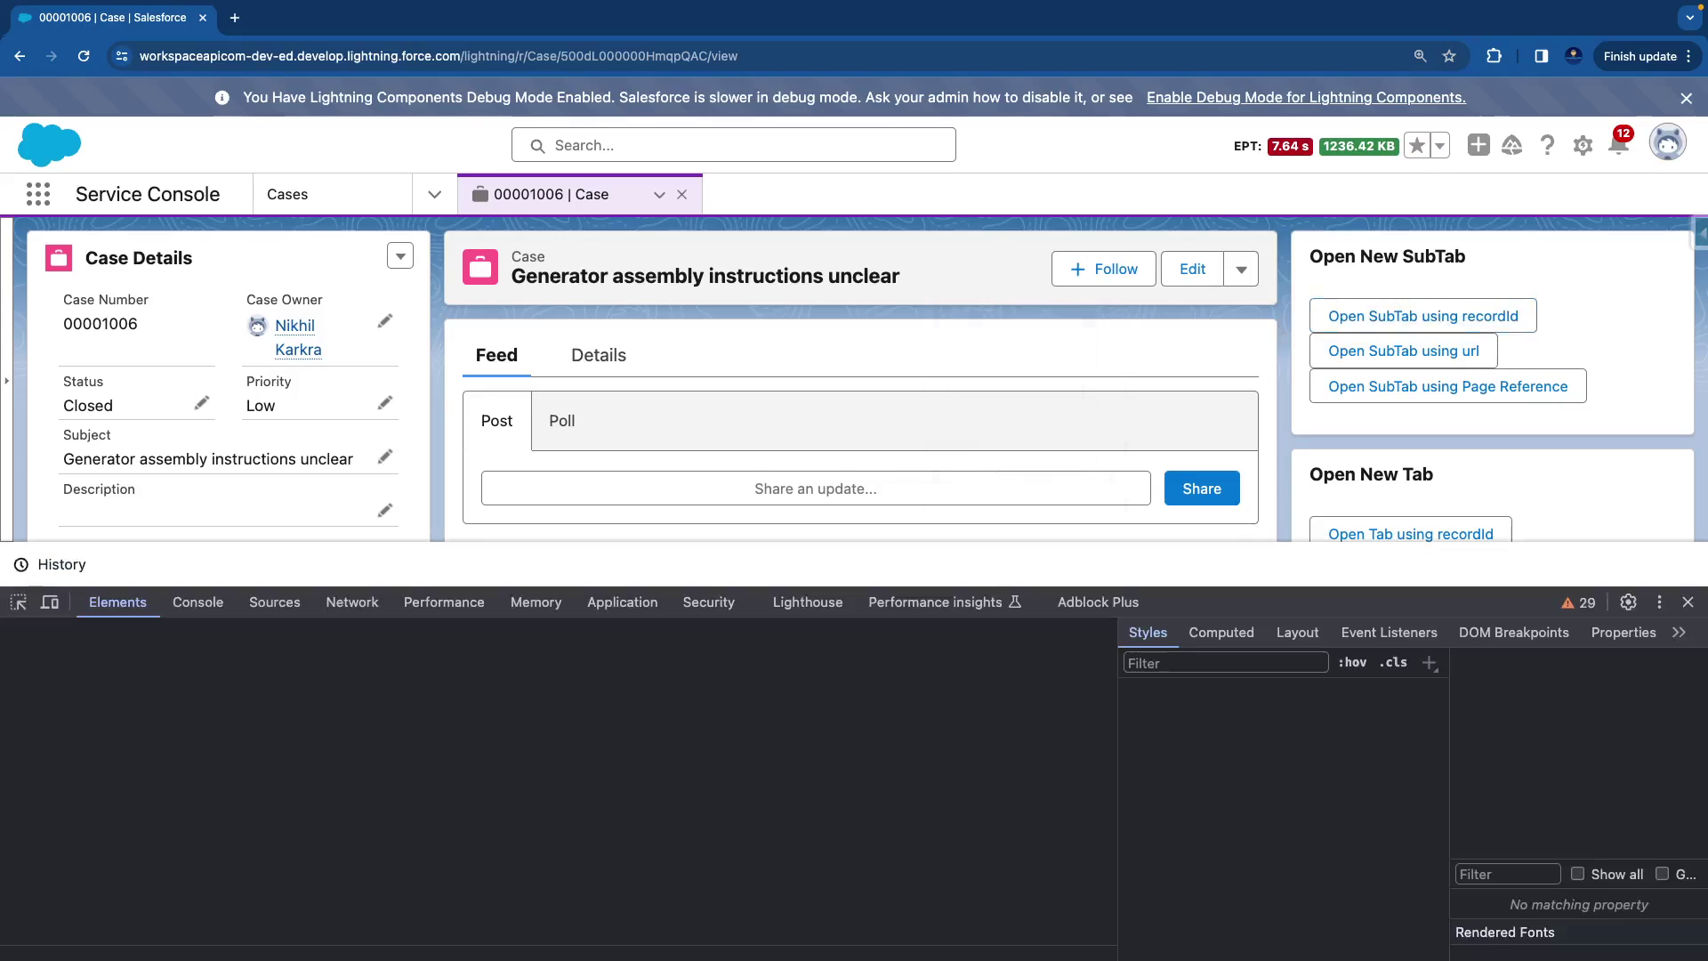
key("Escape")
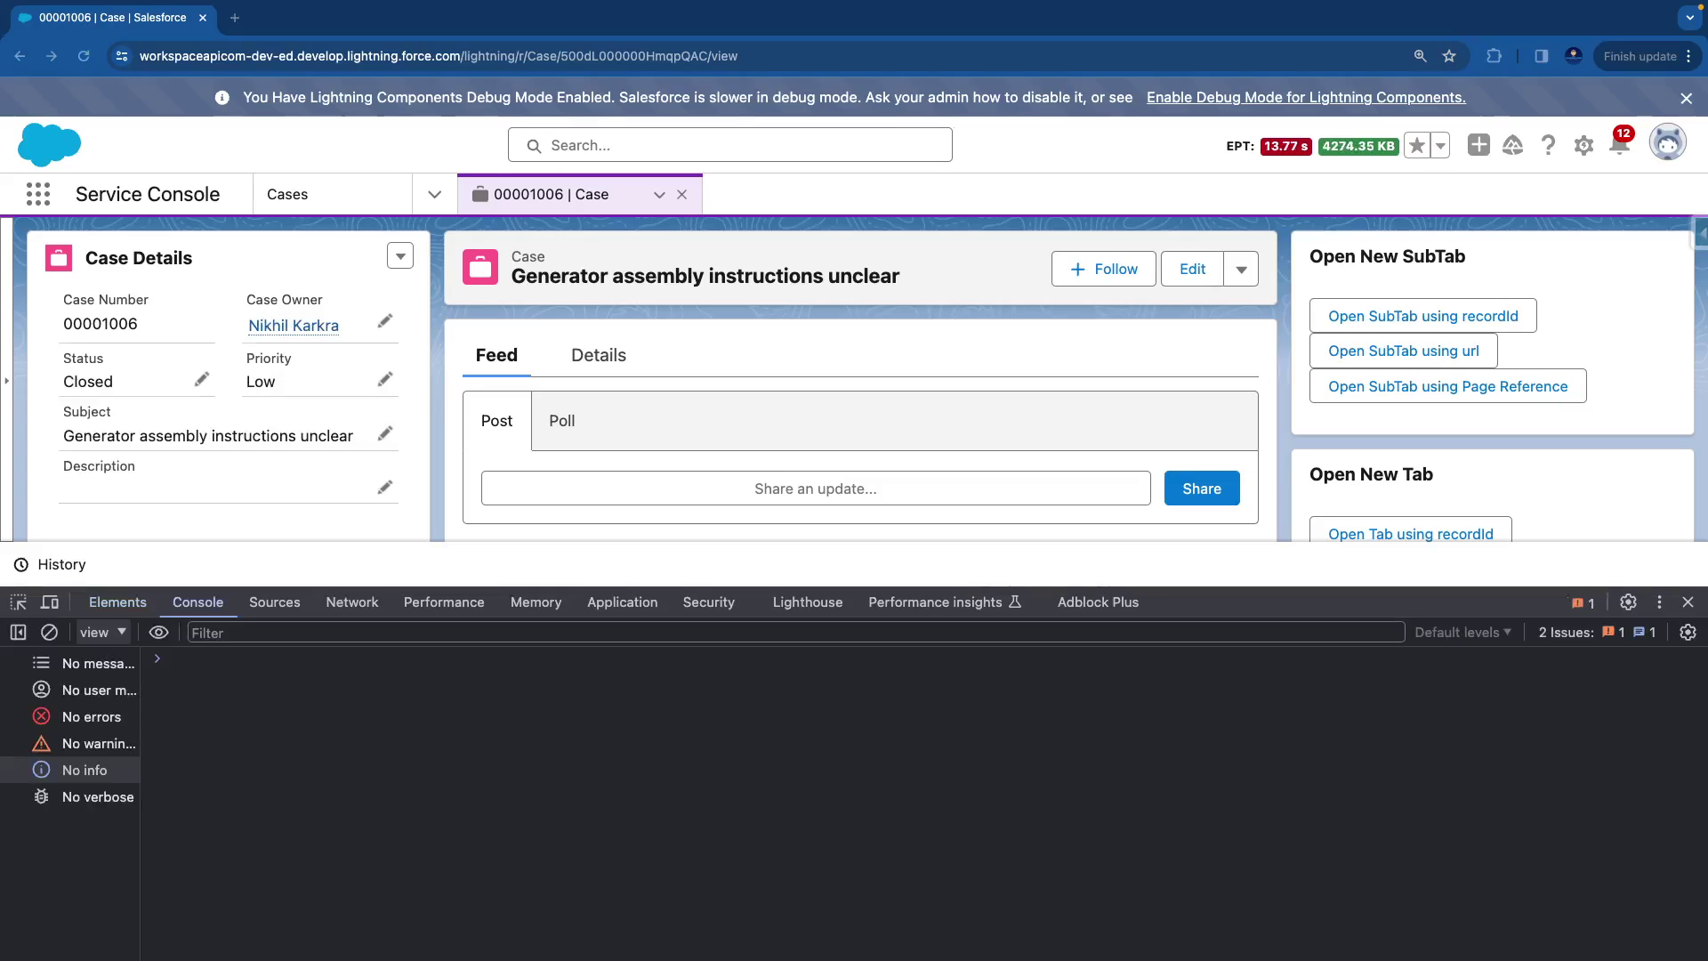
left_click(1378, 328)
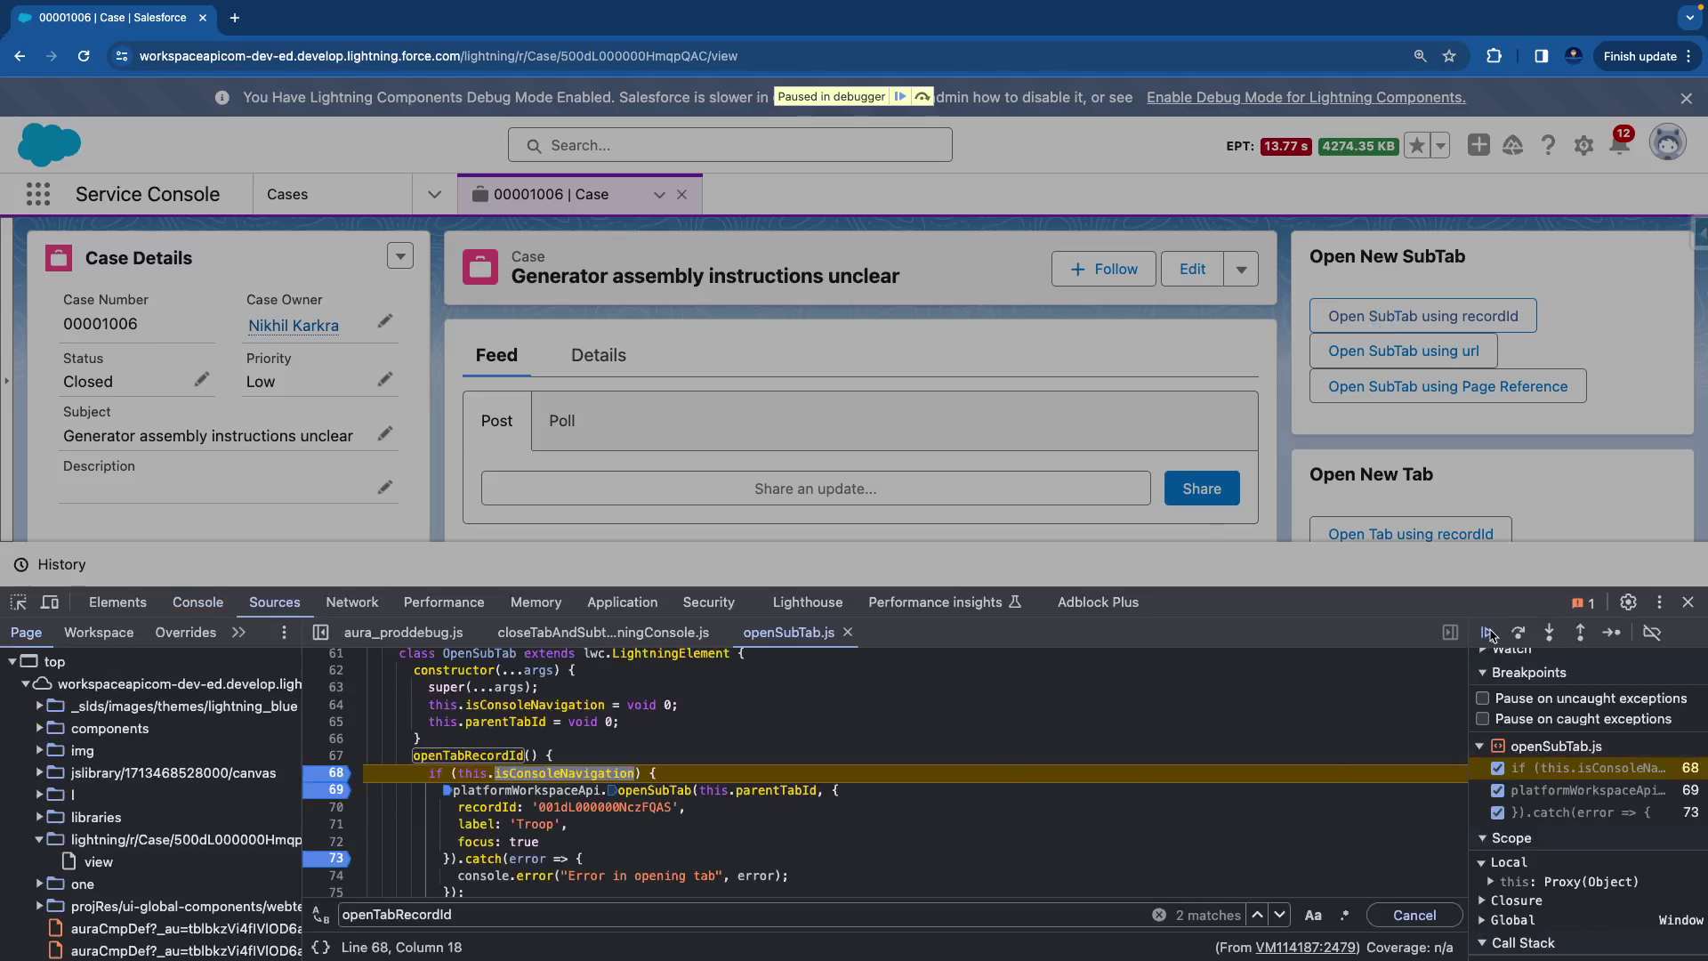
- Step past the openSubTab.js breakpoint, check the console logs, and close DevTools
key("F10")
key("F10")
key("F10")
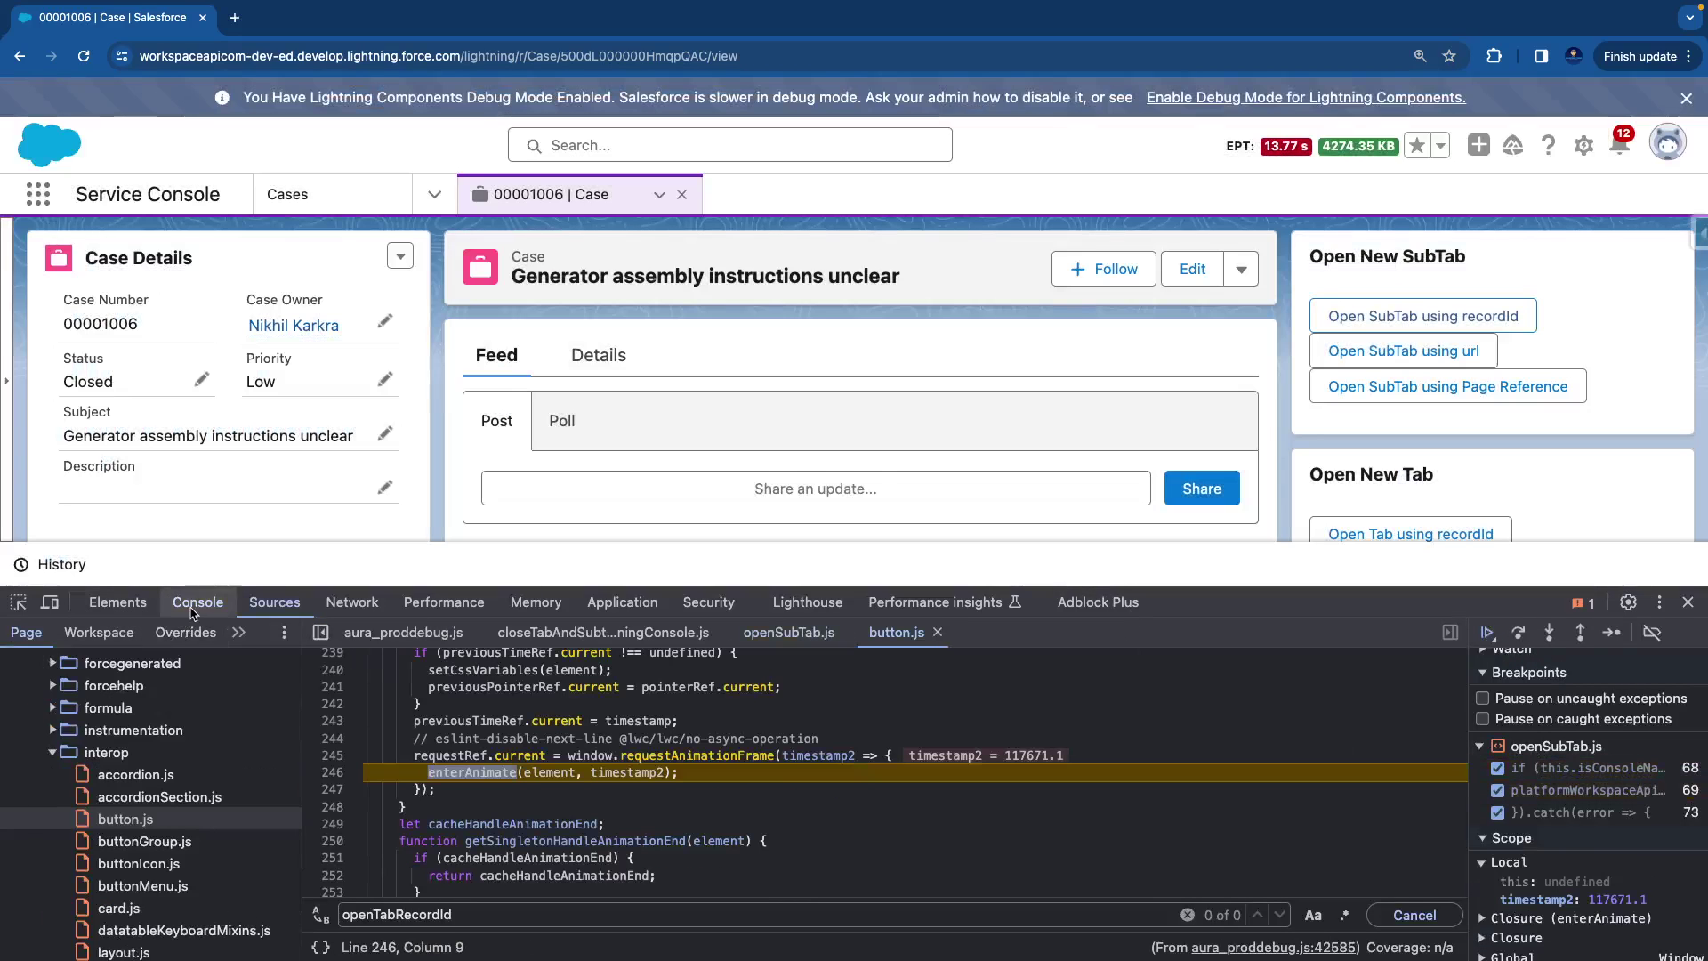
left_click(198, 602)
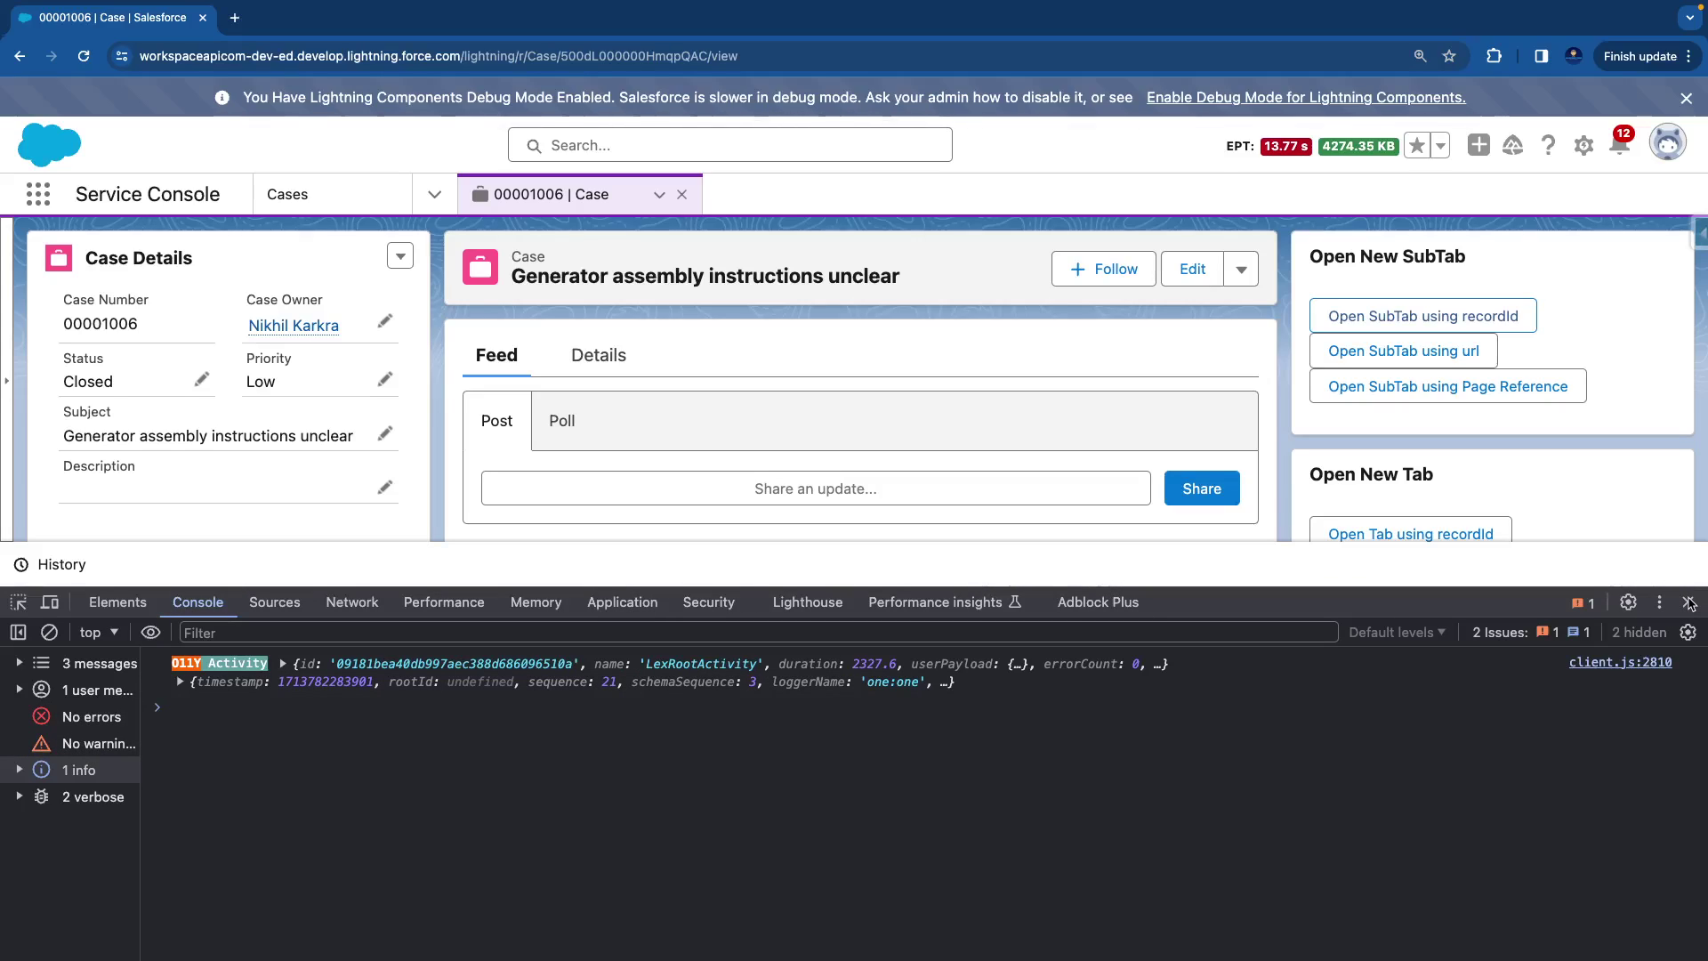
left_click(1688, 602)
key("alt+Tab")
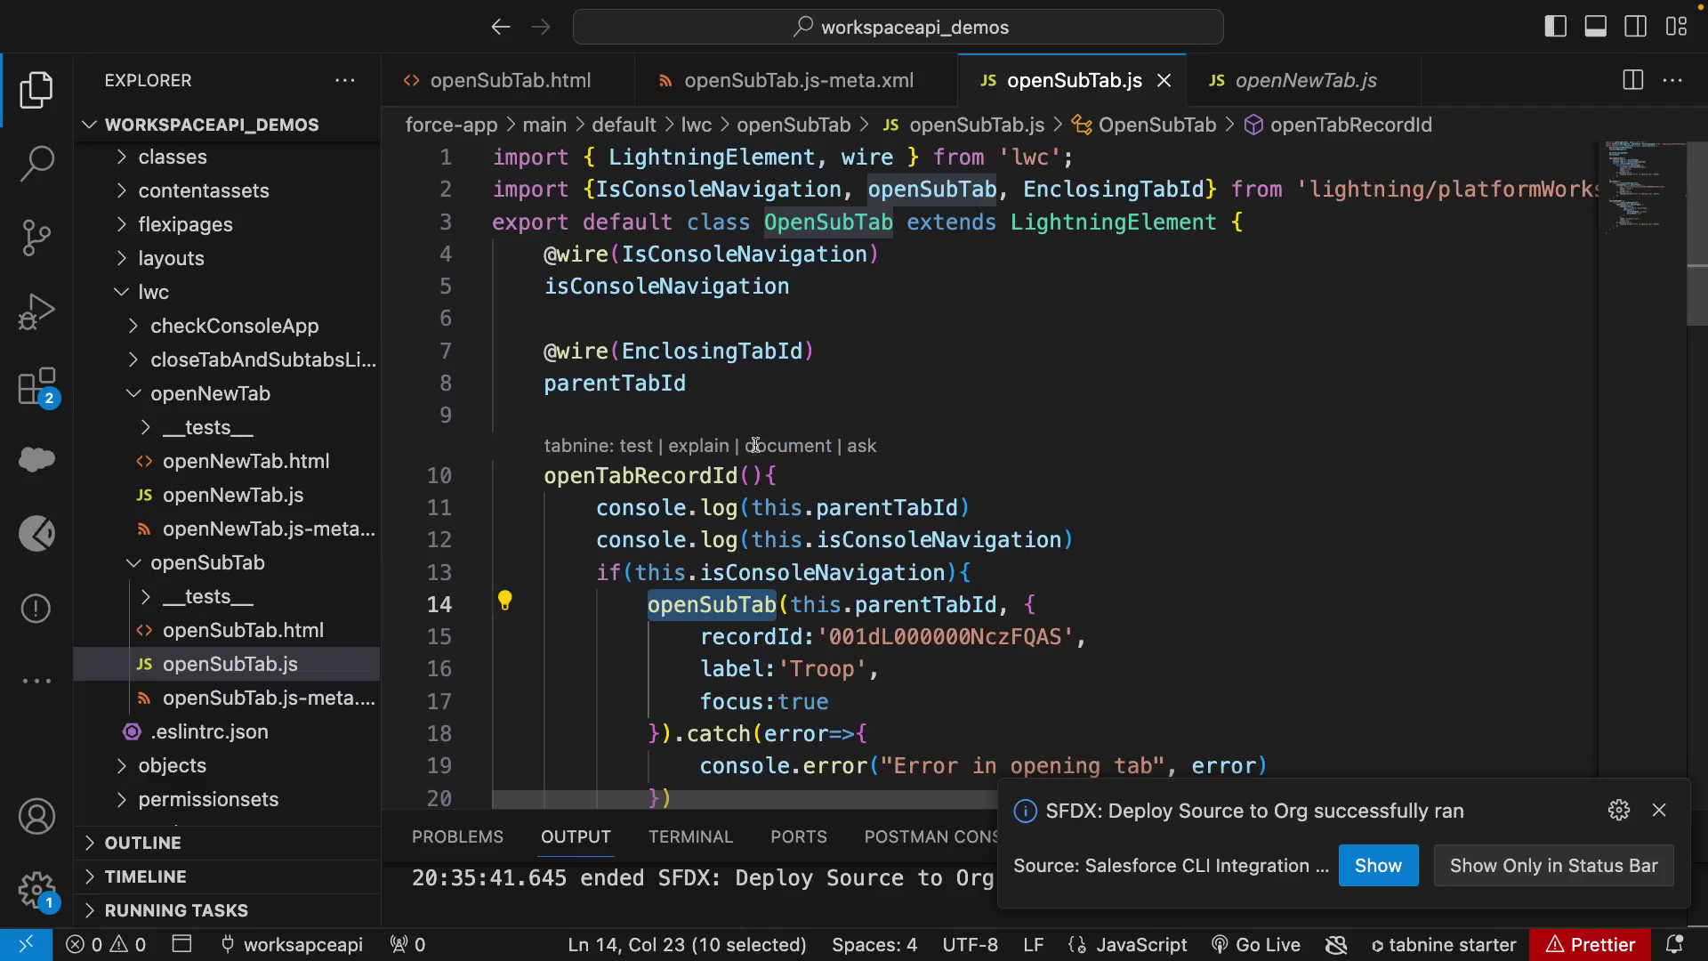
- Change openSubTab to openSubtab in the import and the openTabRecordId call
mouse_move(940, 540)
double_click(953, 188)
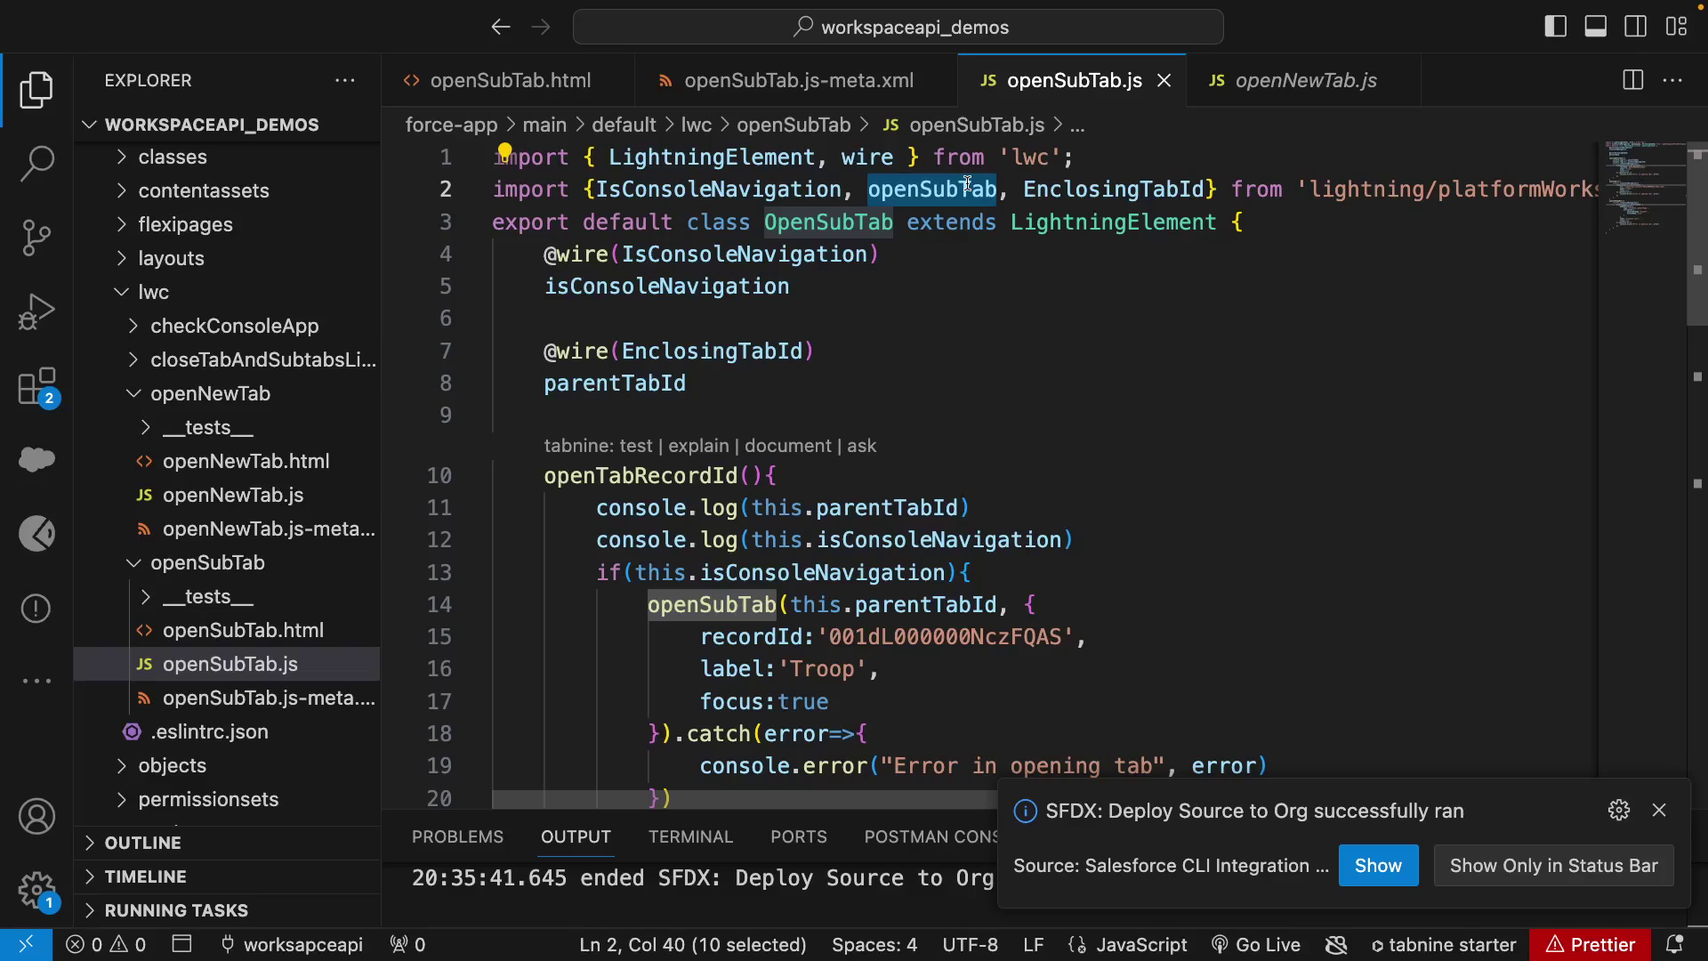
left_click(982, 188)
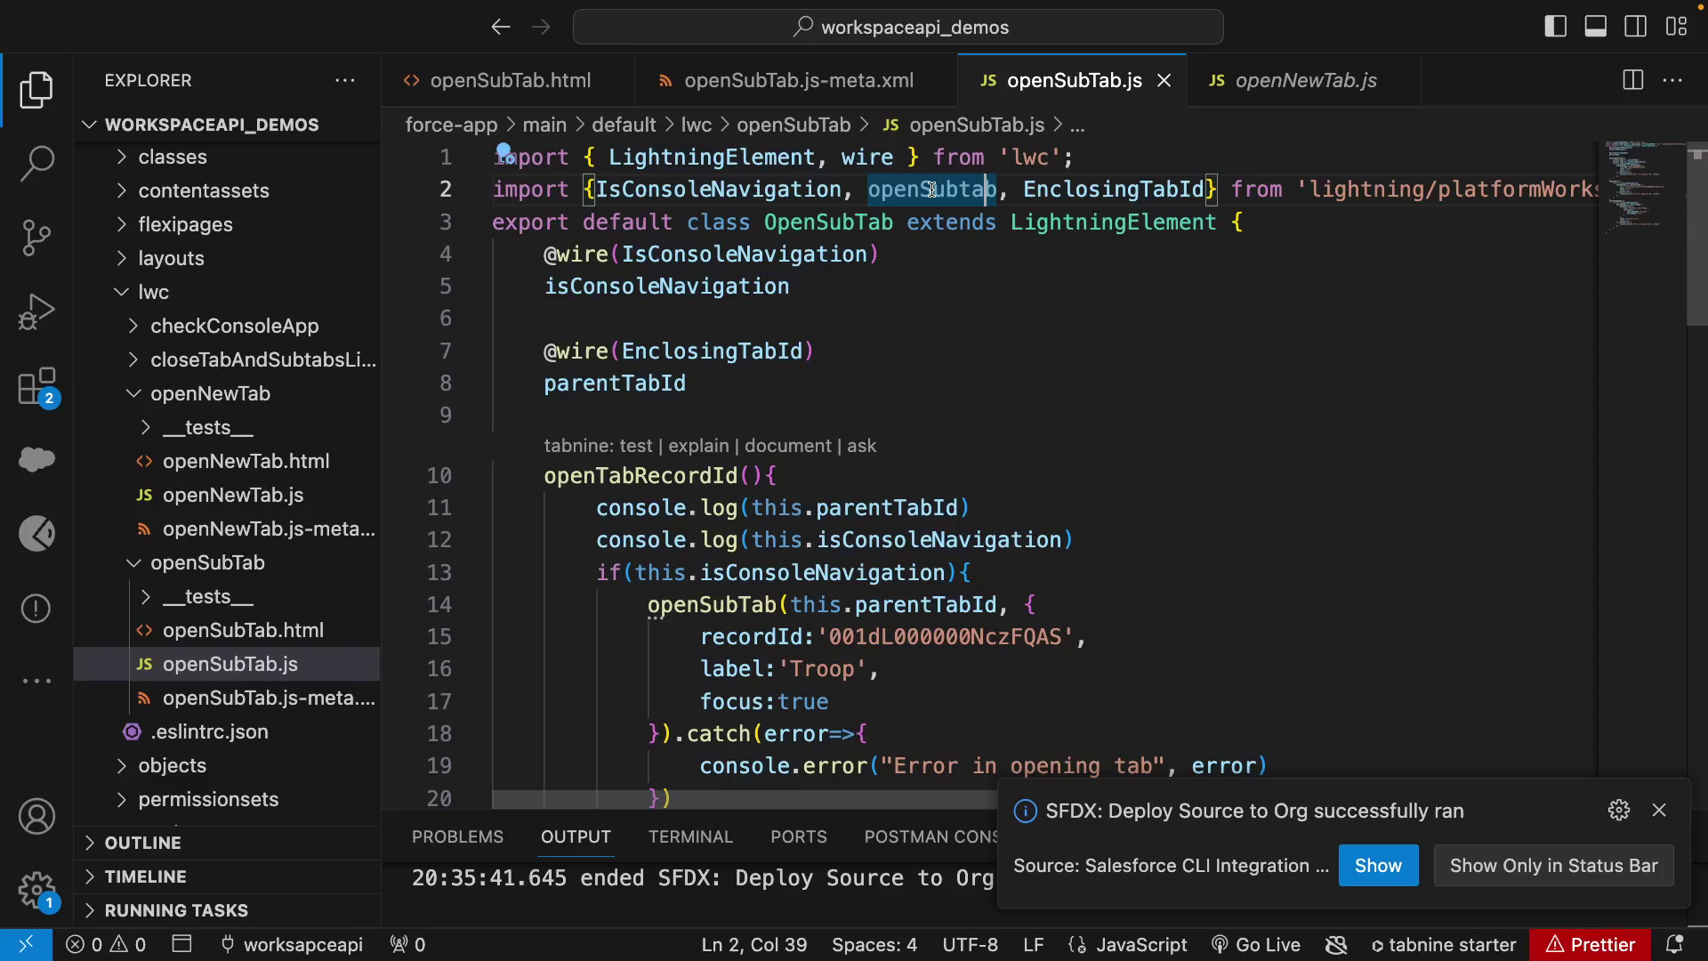
double_click(931, 187)
double_click(707, 604)
left_click(711, 603)
scroll(721, 574, "down", 5)
scroll(721, 574, "down", 5)
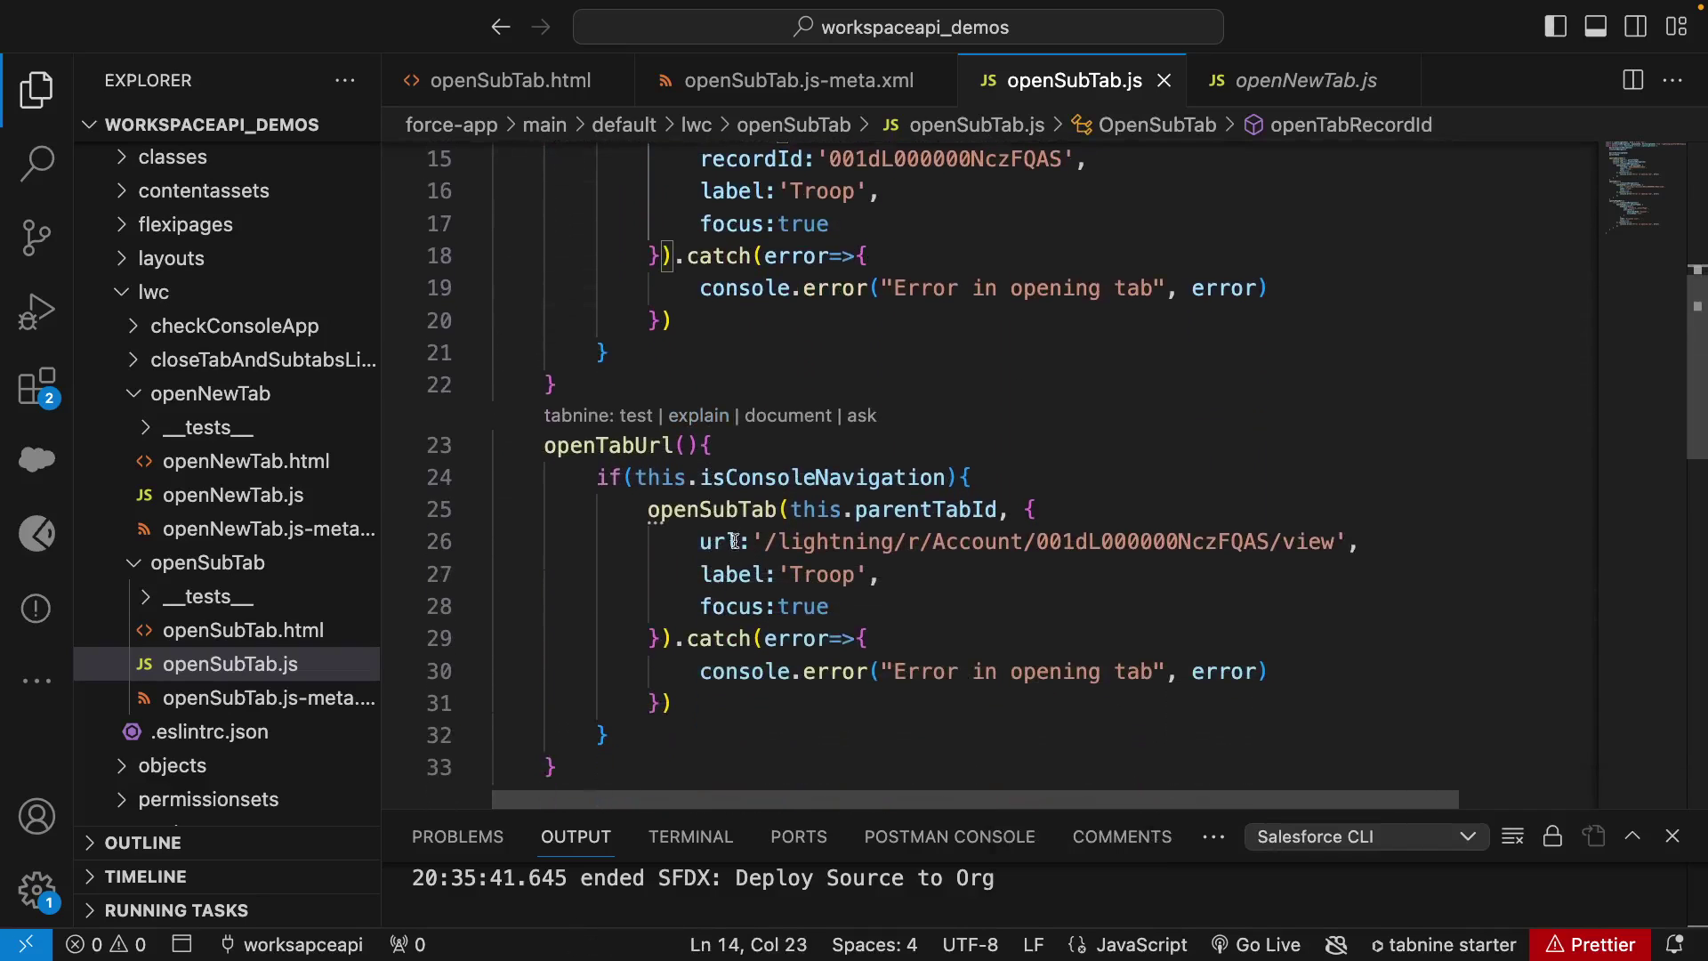
- Lowercase the openTabUrl and openTabPageRef calls to openSubtab and deploy the component to the org
double_click(711, 509)
left_click(711, 508)
scroll(734, 540, "down", 4)
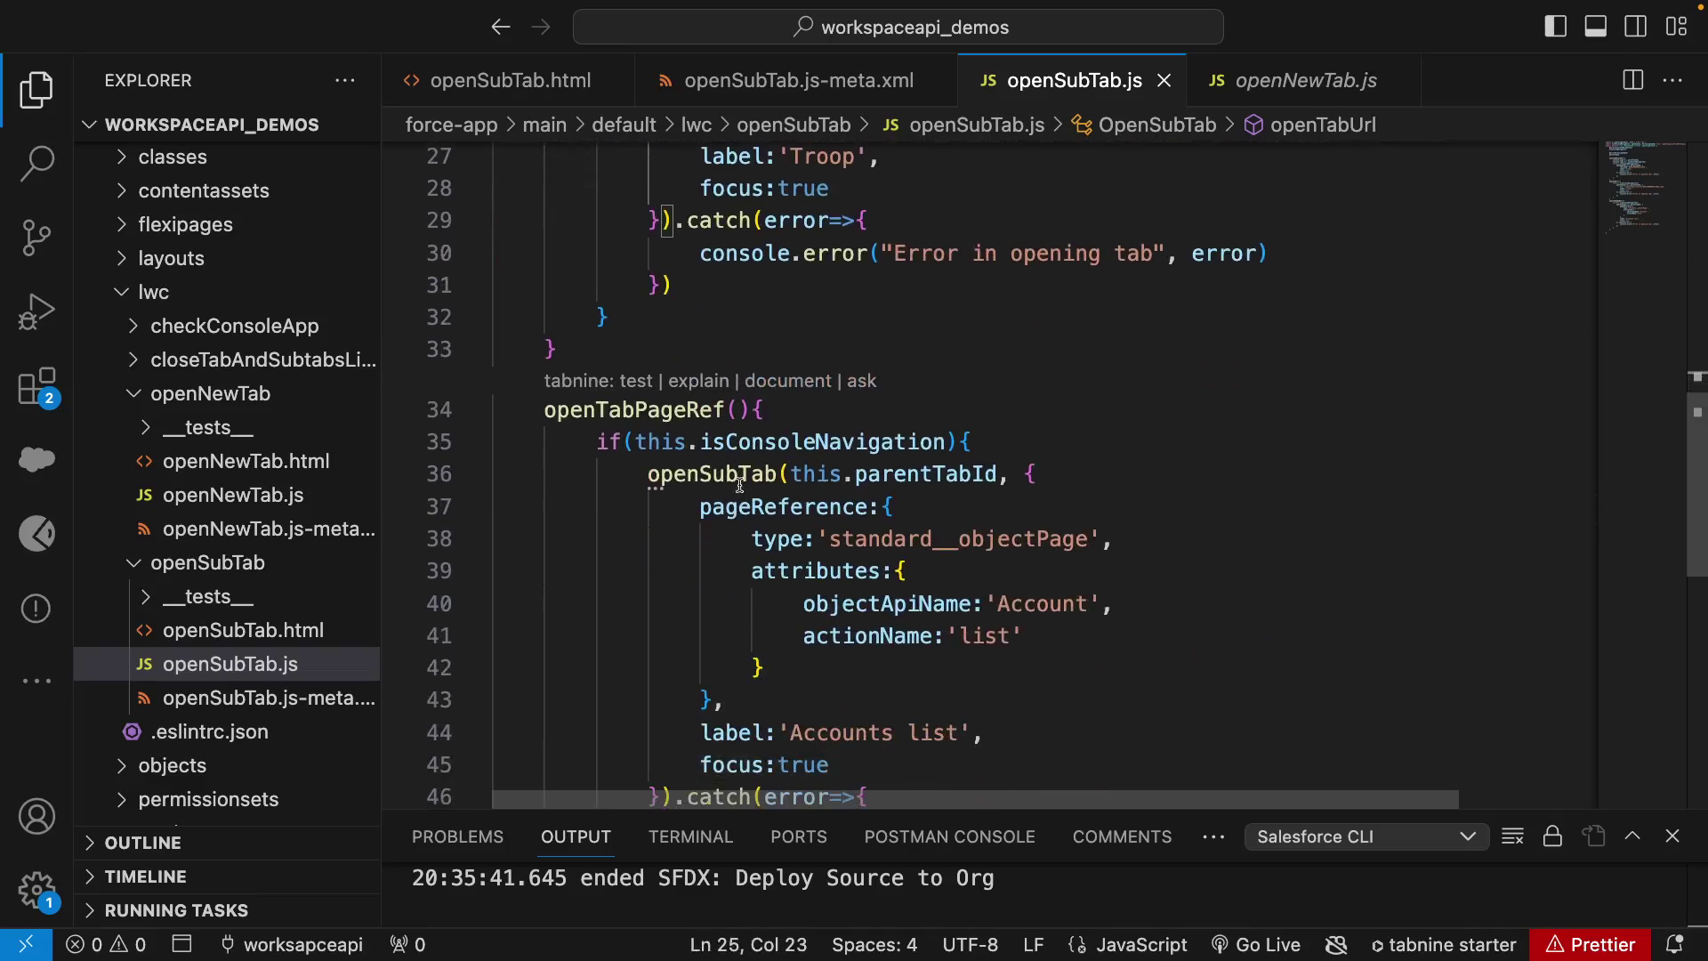
double_click(712, 473)
left_click(712, 473)
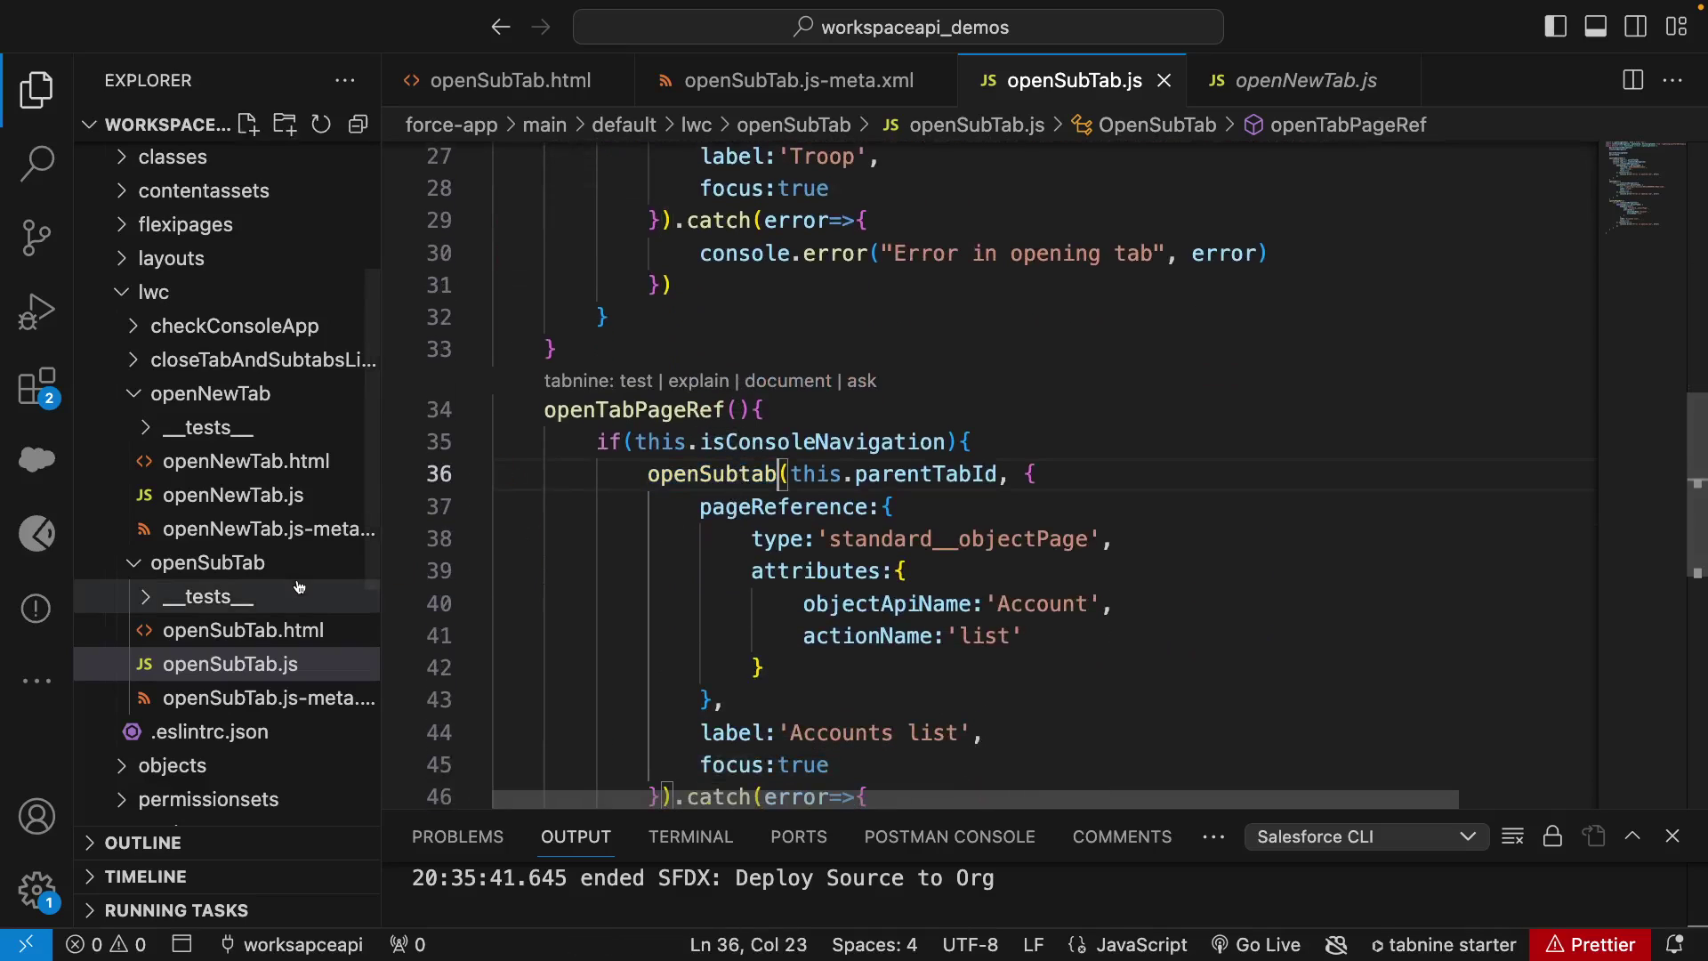
right_click(208, 563)
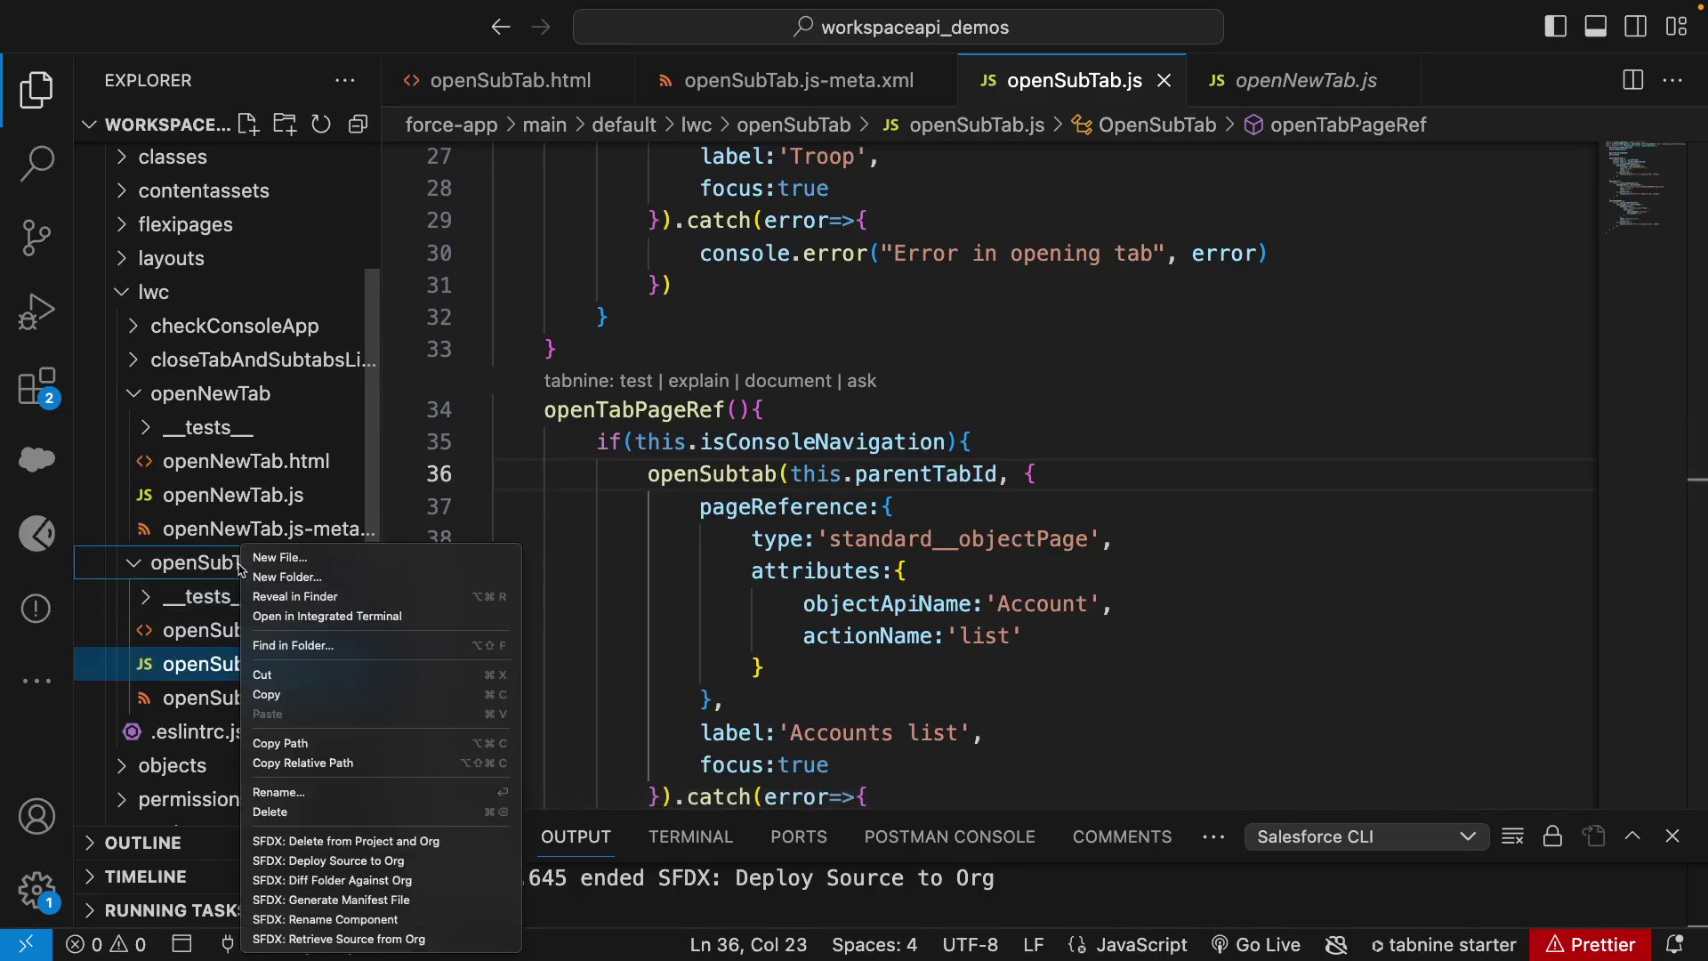
left_click(327, 860)
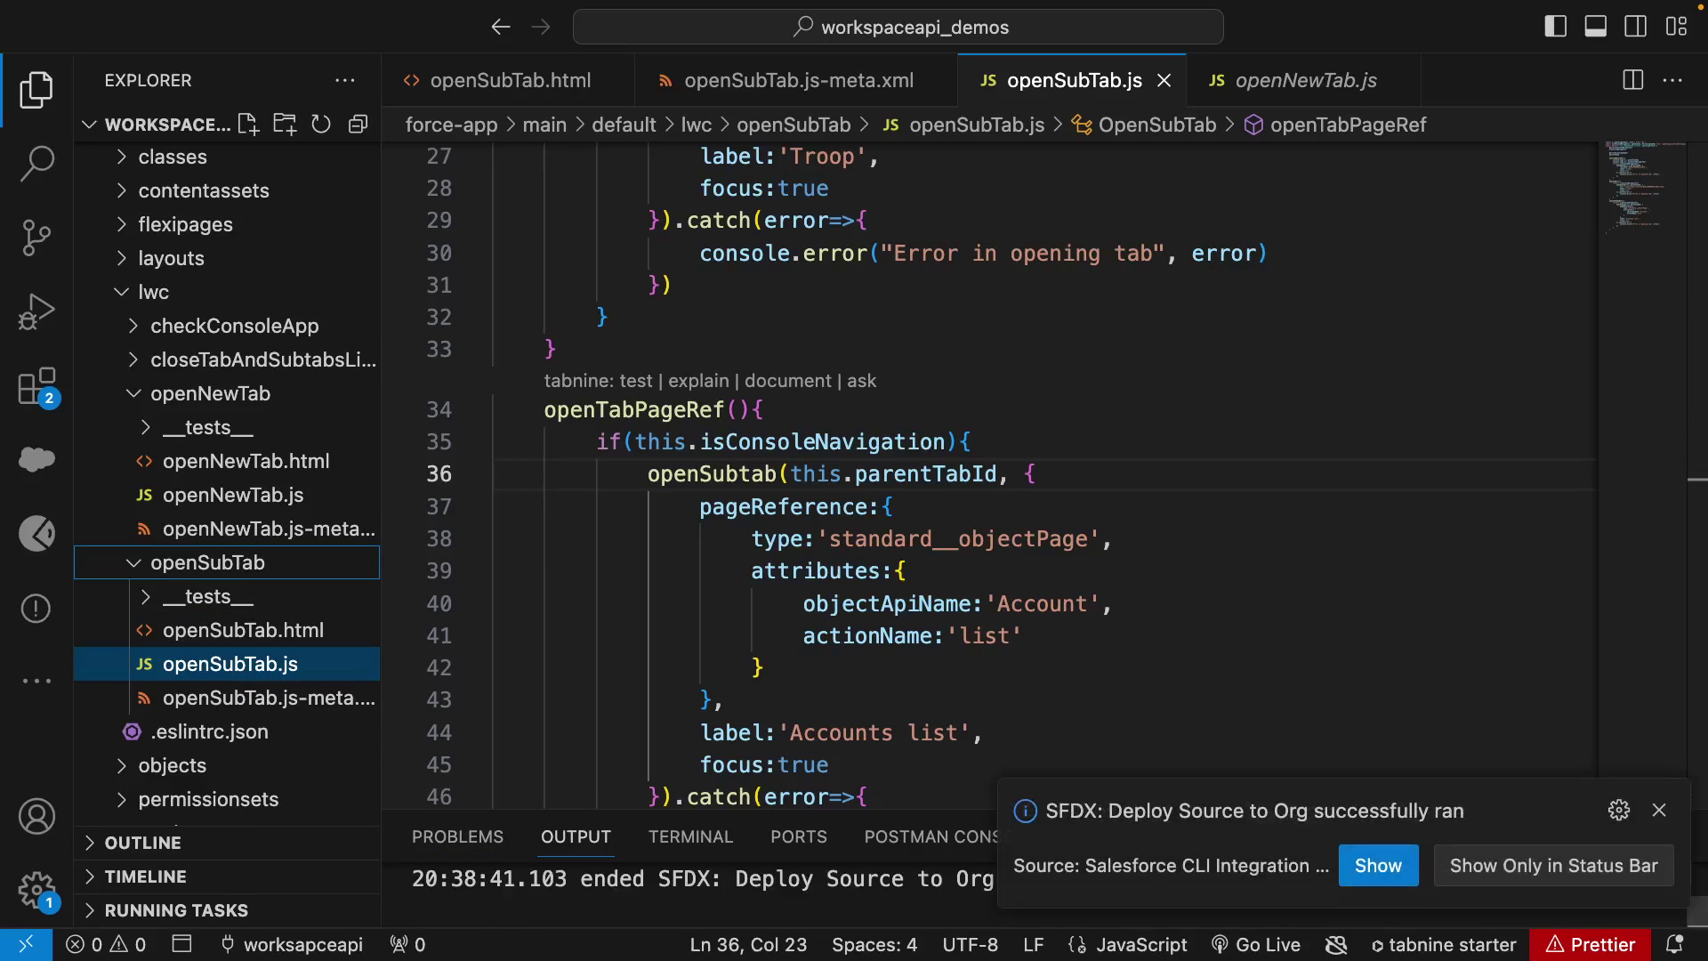
- Reload the case page and open GenePoint as a subtab by record id
key("super+Tab")
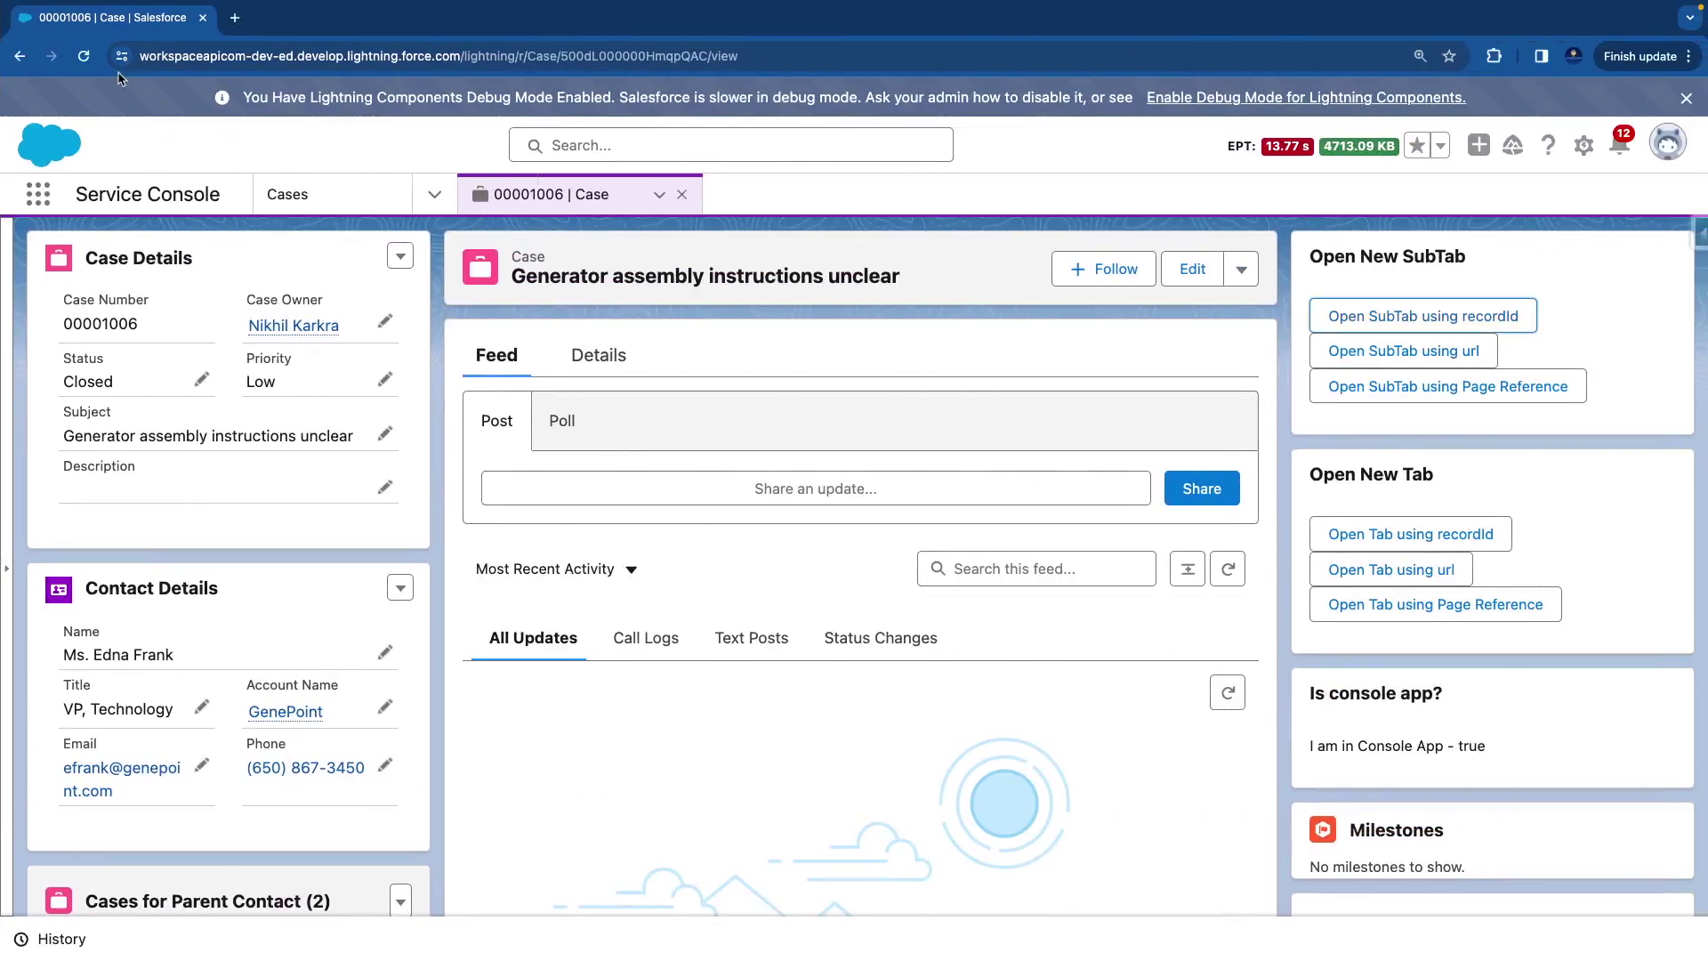
left_click(85, 55)
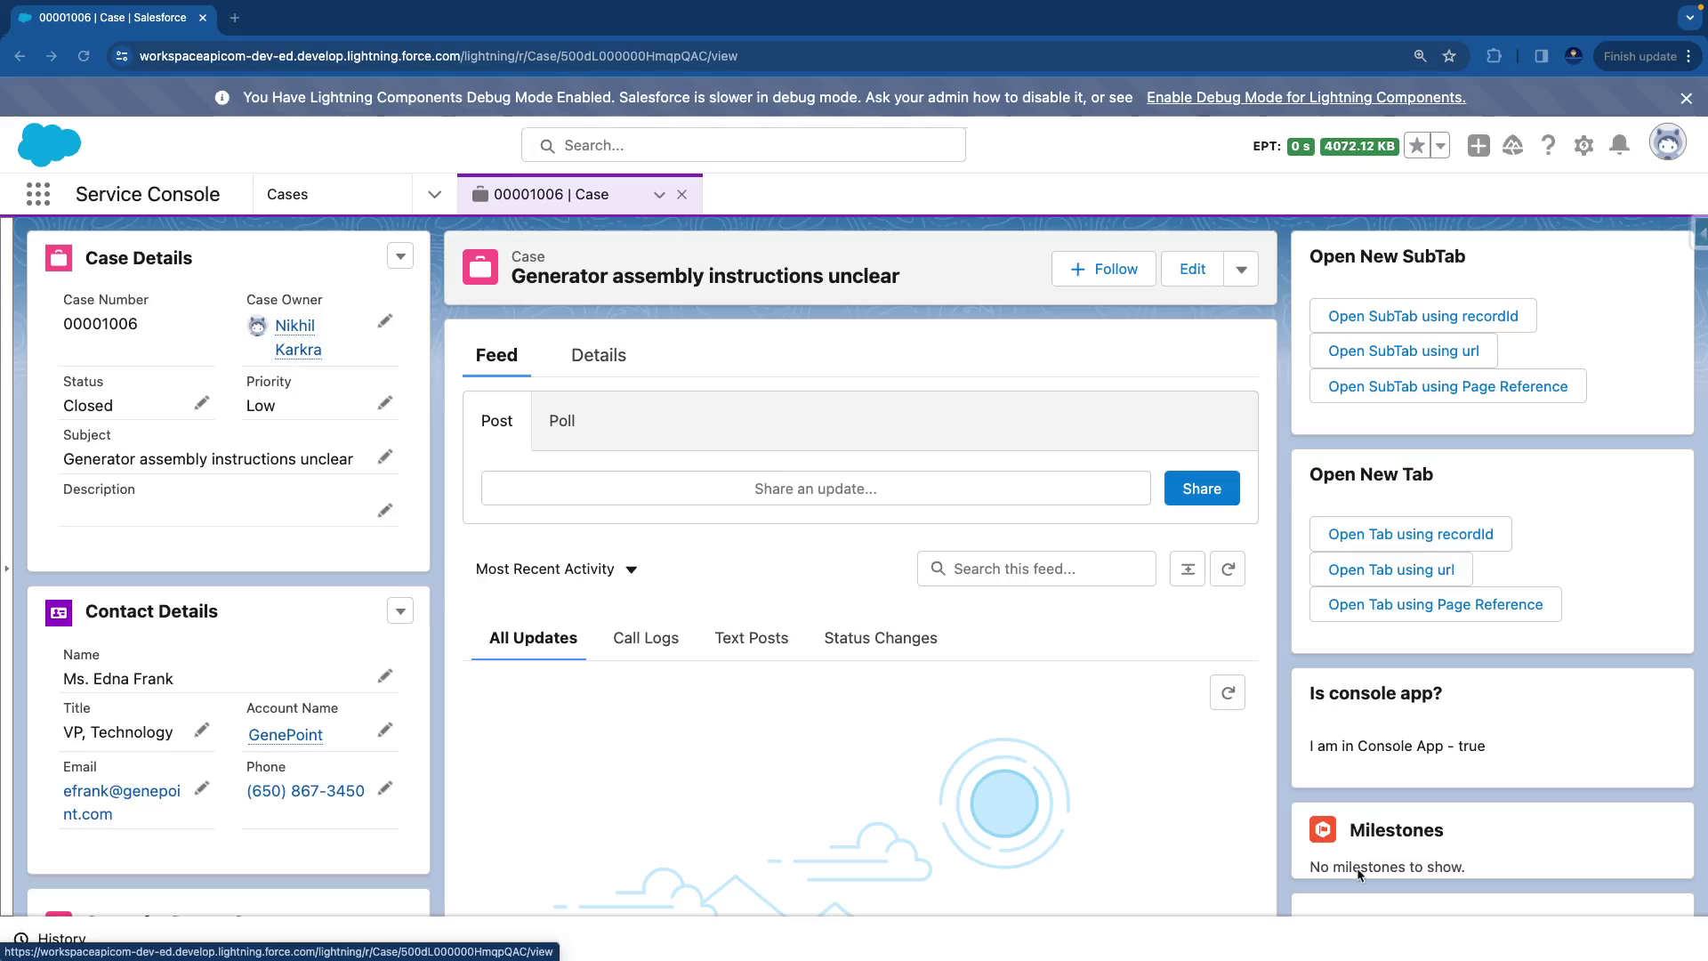
left_click(1424, 317)
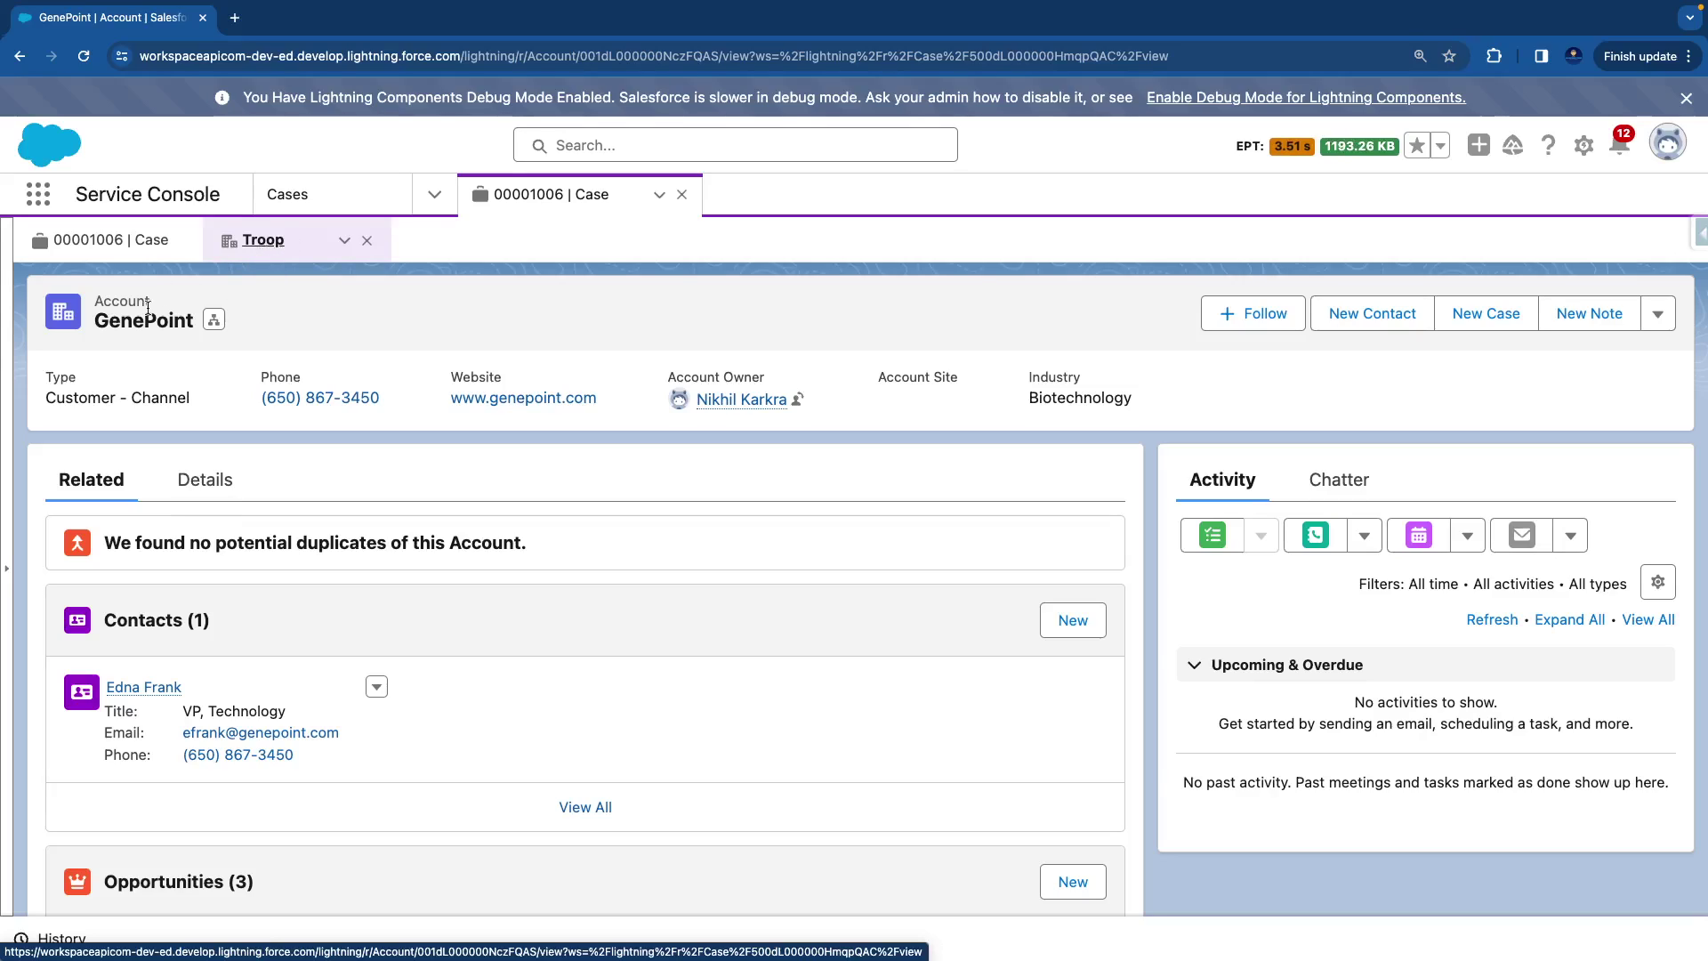
- From the case subtab, open GenePoint by URL and the Accounts list by page reference
left_click(111, 240)
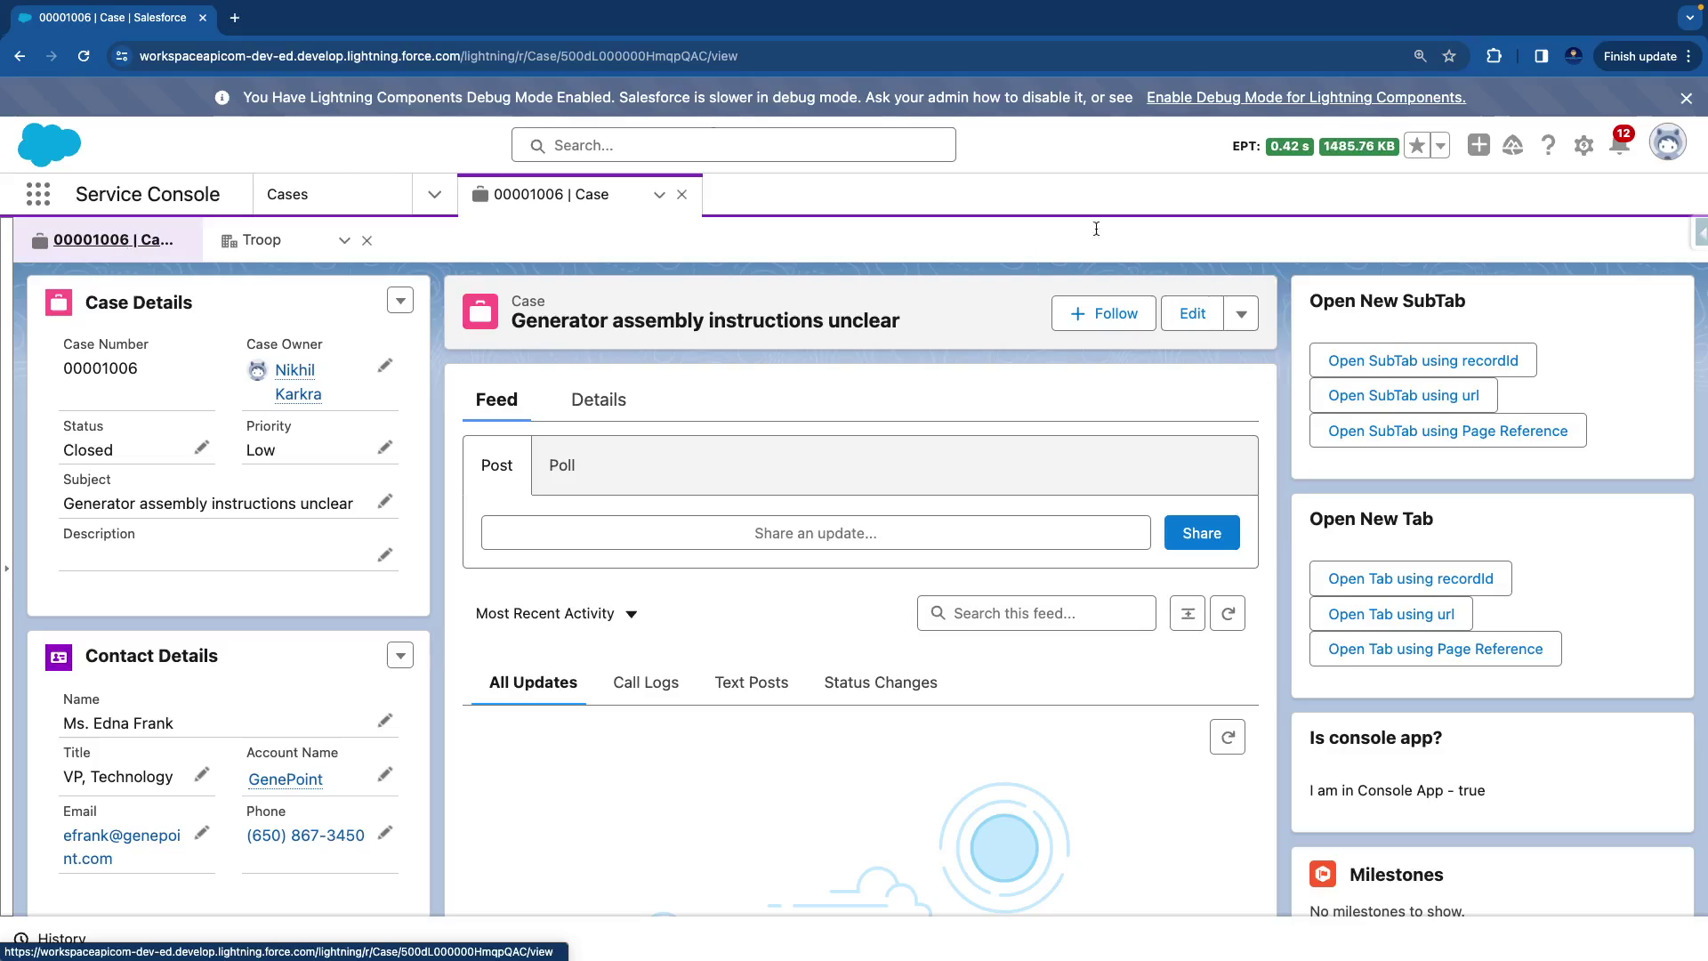
left_click(1400, 398)
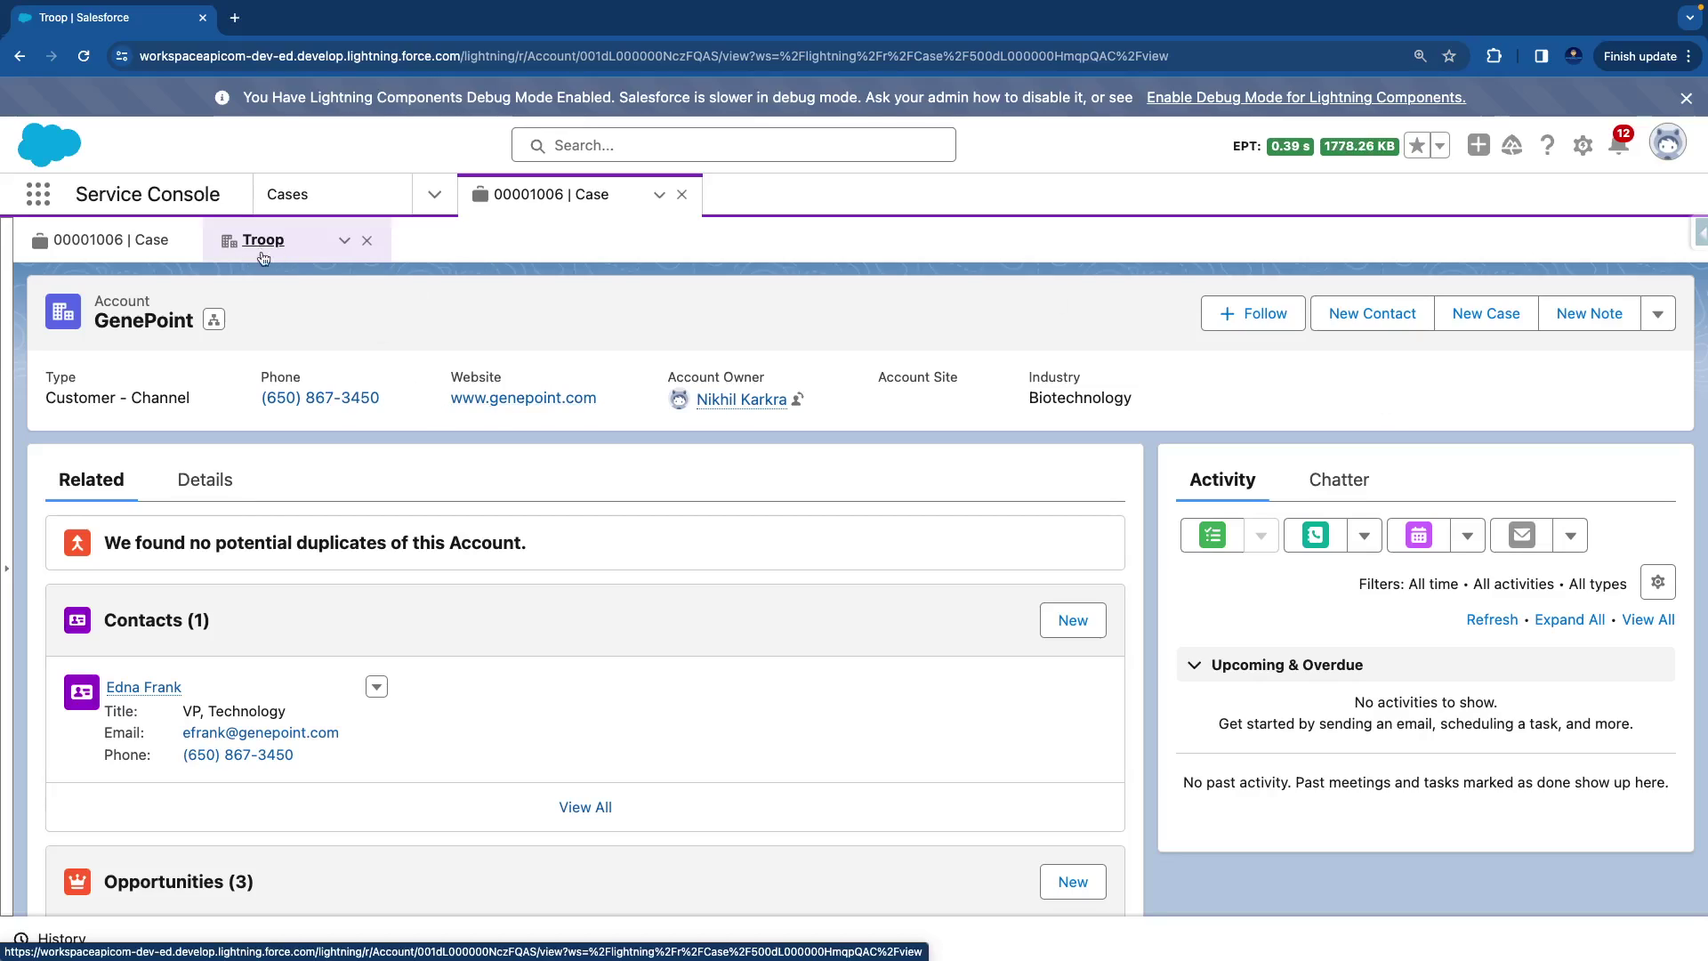
left_click(111, 240)
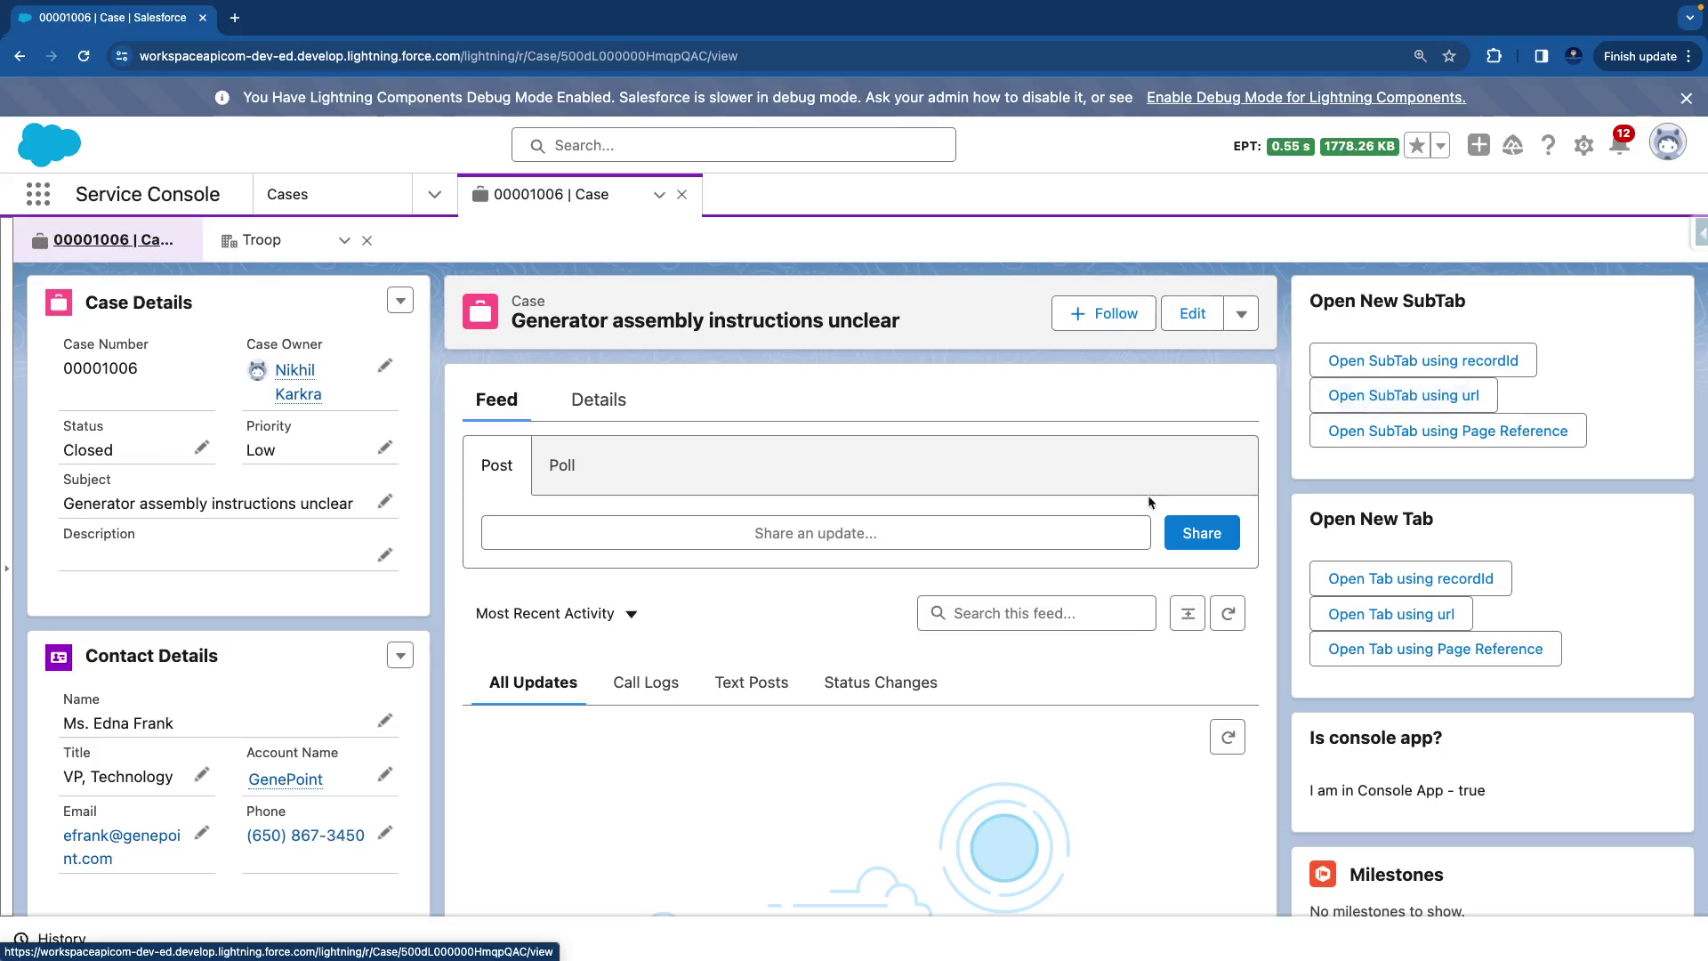
left_click(1448, 431)
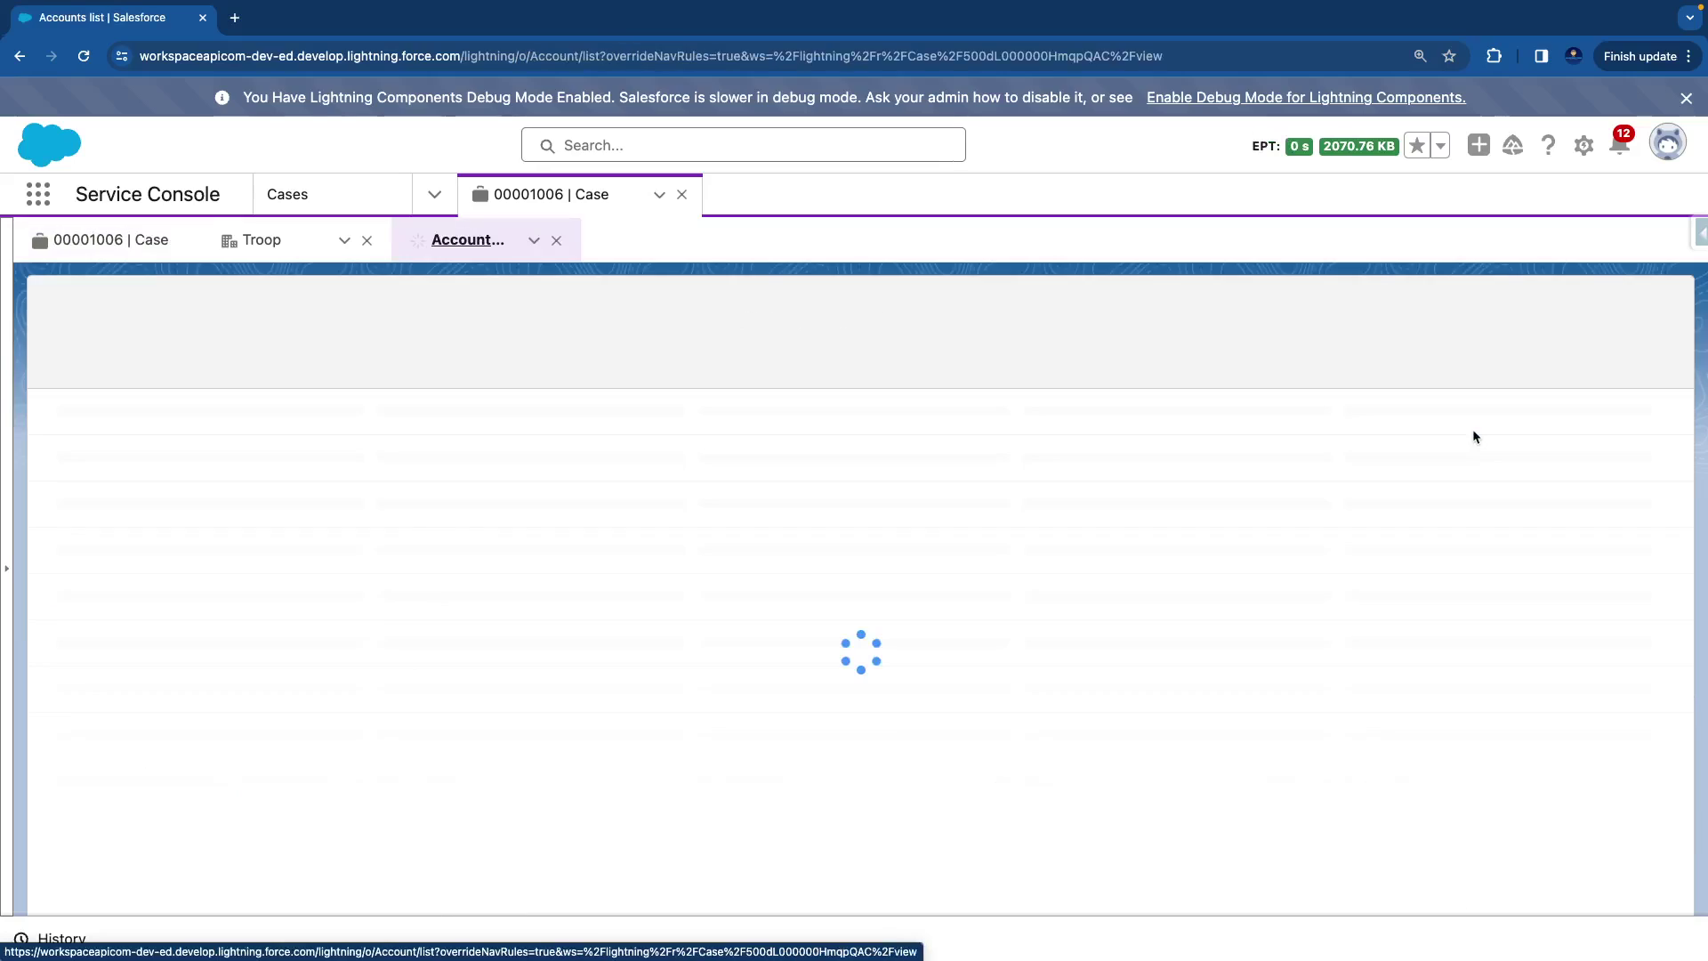